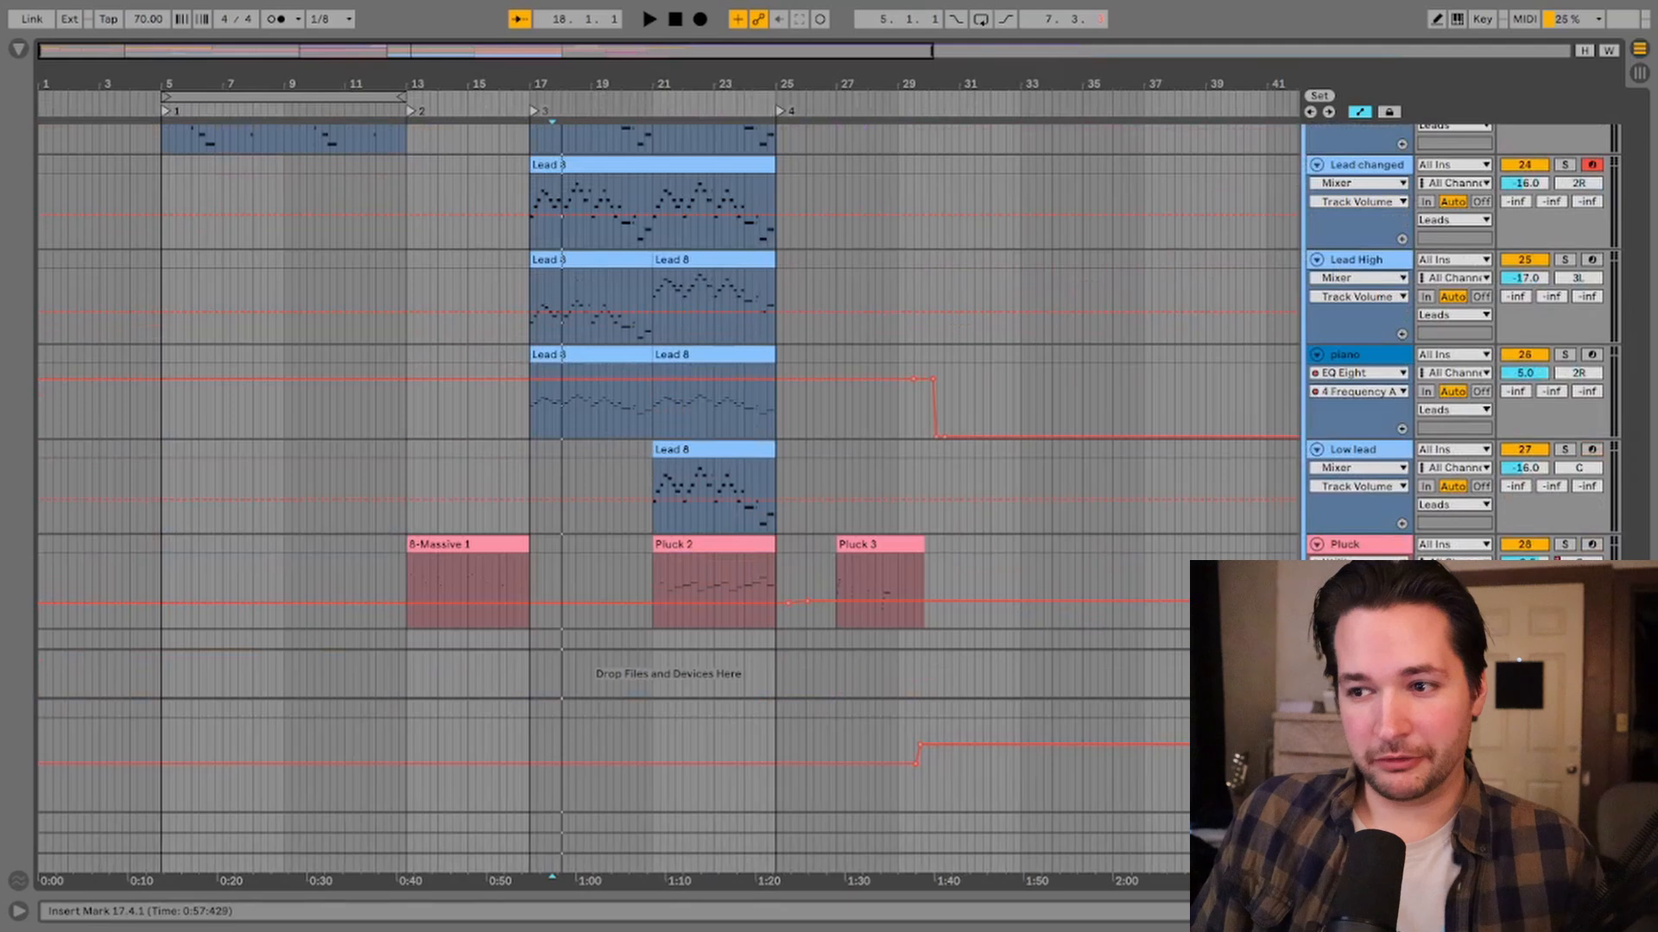
Step: Scroll through the arrangement to review all of the project's tracks
{"action": "key", "text": "ctrl+alt+l"}
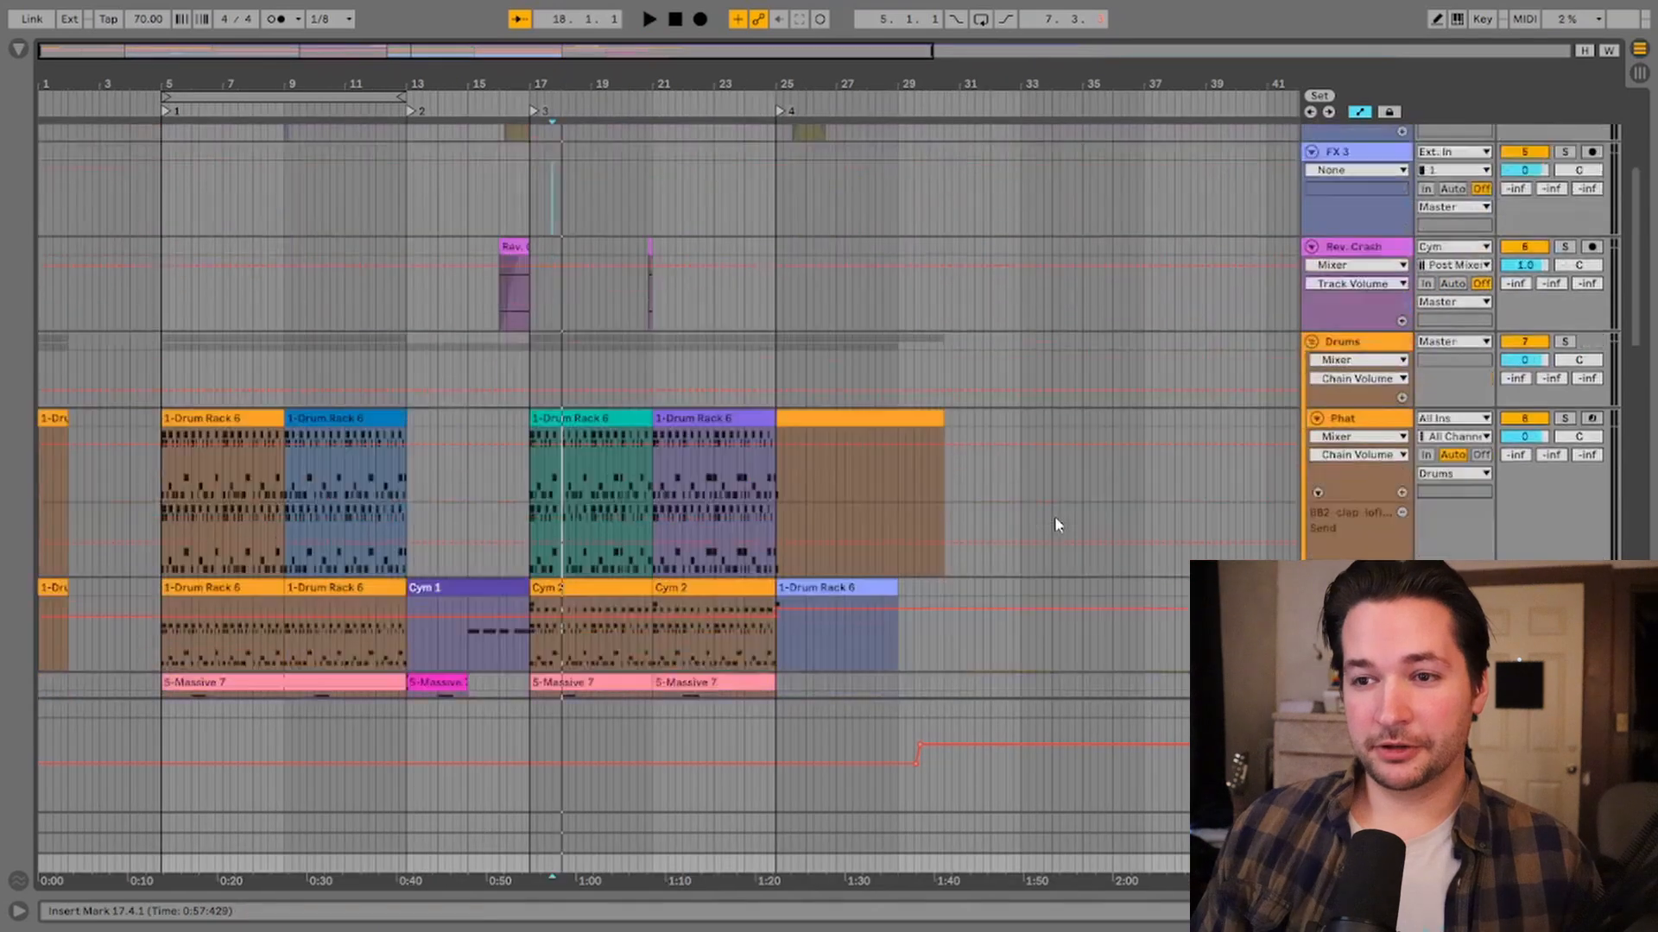
{"action": "scroll", "coordinate": [1054, 516], "scroll_direction": "down", "scroll_amount": 6}
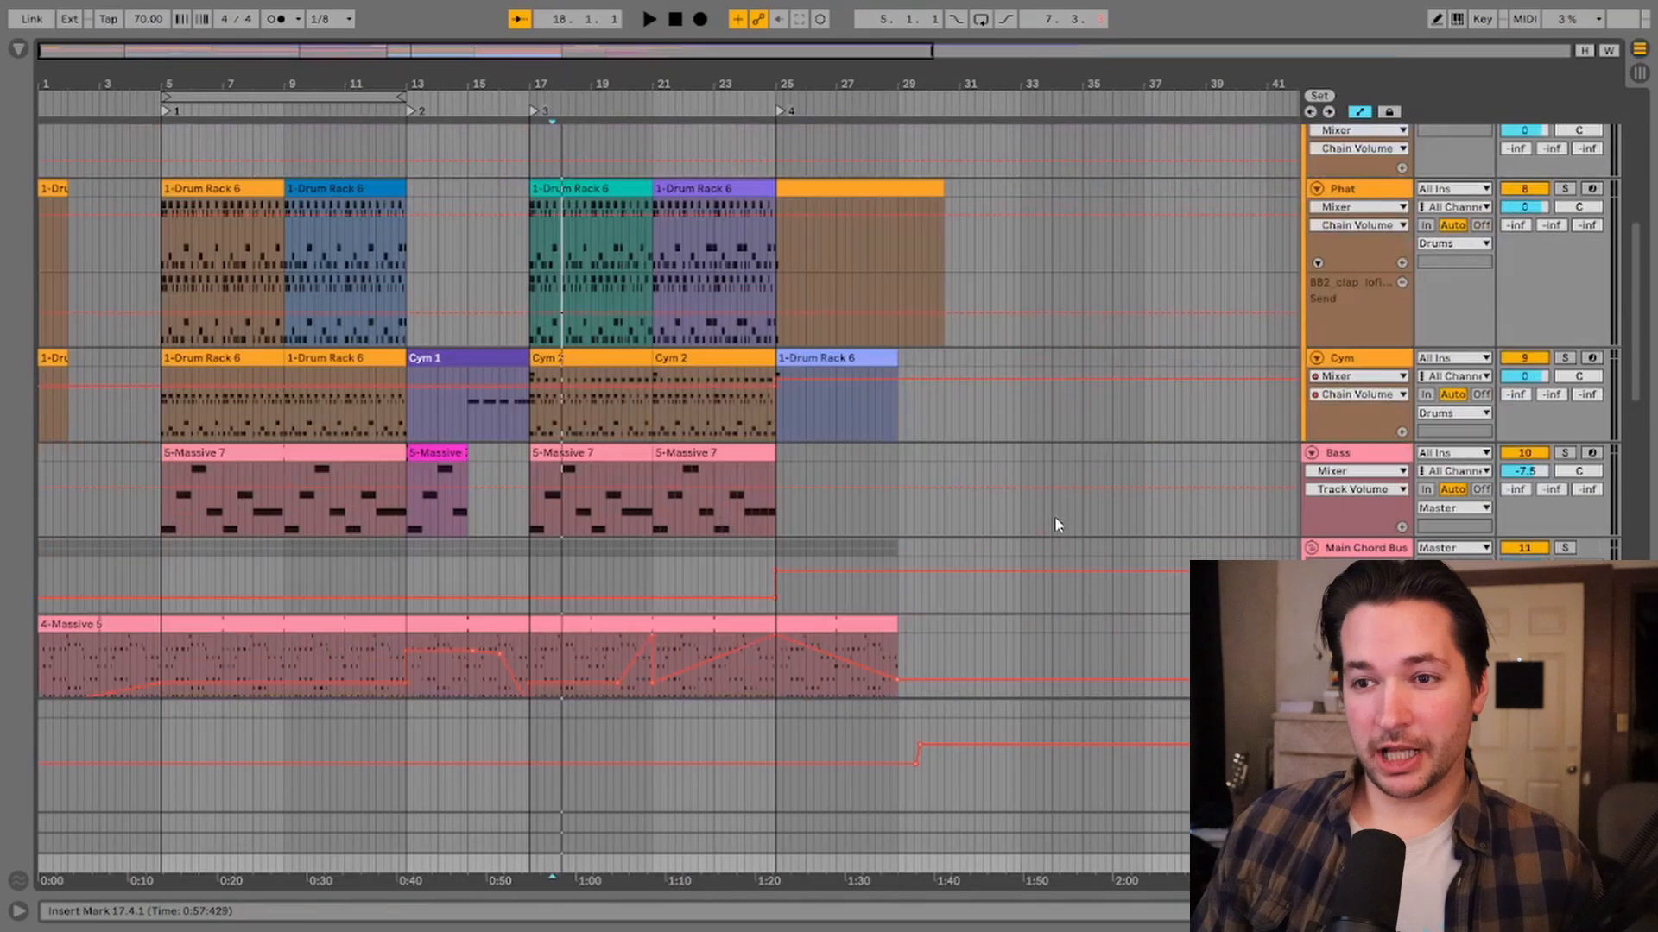
{"action": "scroll", "coordinate": [1054, 518], "scroll_direction": "down", "scroll_amount": 10}
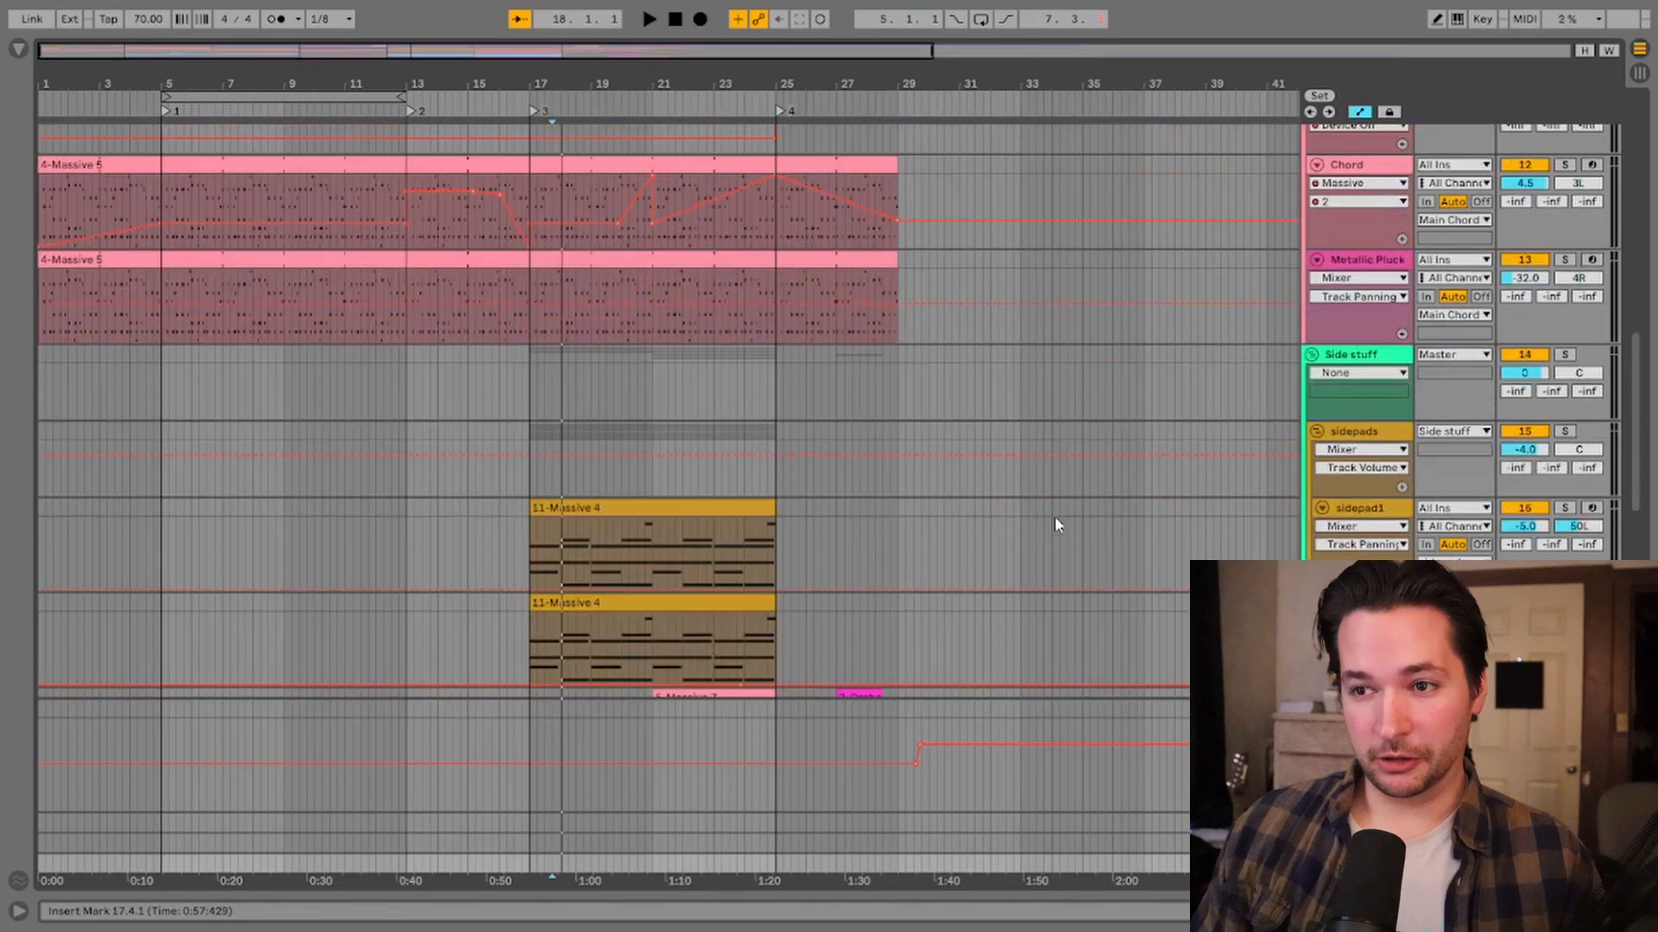
{"action": "scroll", "coordinate": [1054, 524], "scroll_direction": "down", "scroll_amount": 2}
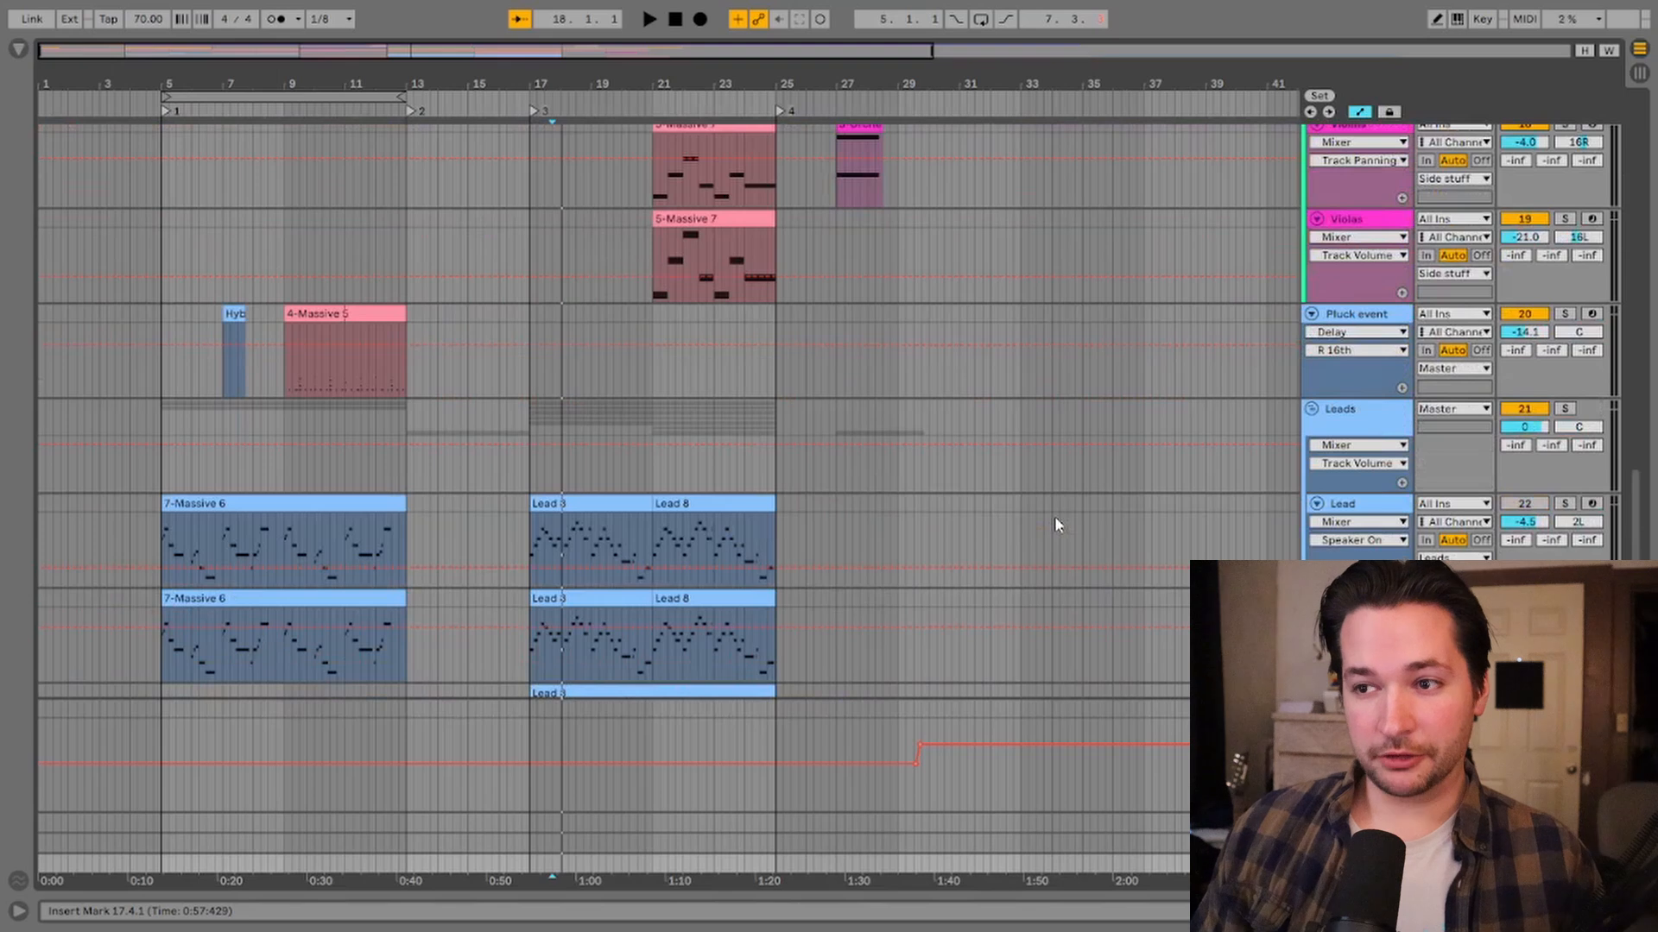
{"action": "scroll", "coordinate": [1054, 516], "scroll_direction": "up", "scroll_amount": 20}
Step: Organise the sound effect tracks into the FX GROUP group and select the Drums and Bass tracks
{"action": "left_click", "coordinate": [1354, 629]}
{"action": "left_click", "coordinate": [1354, 534]}
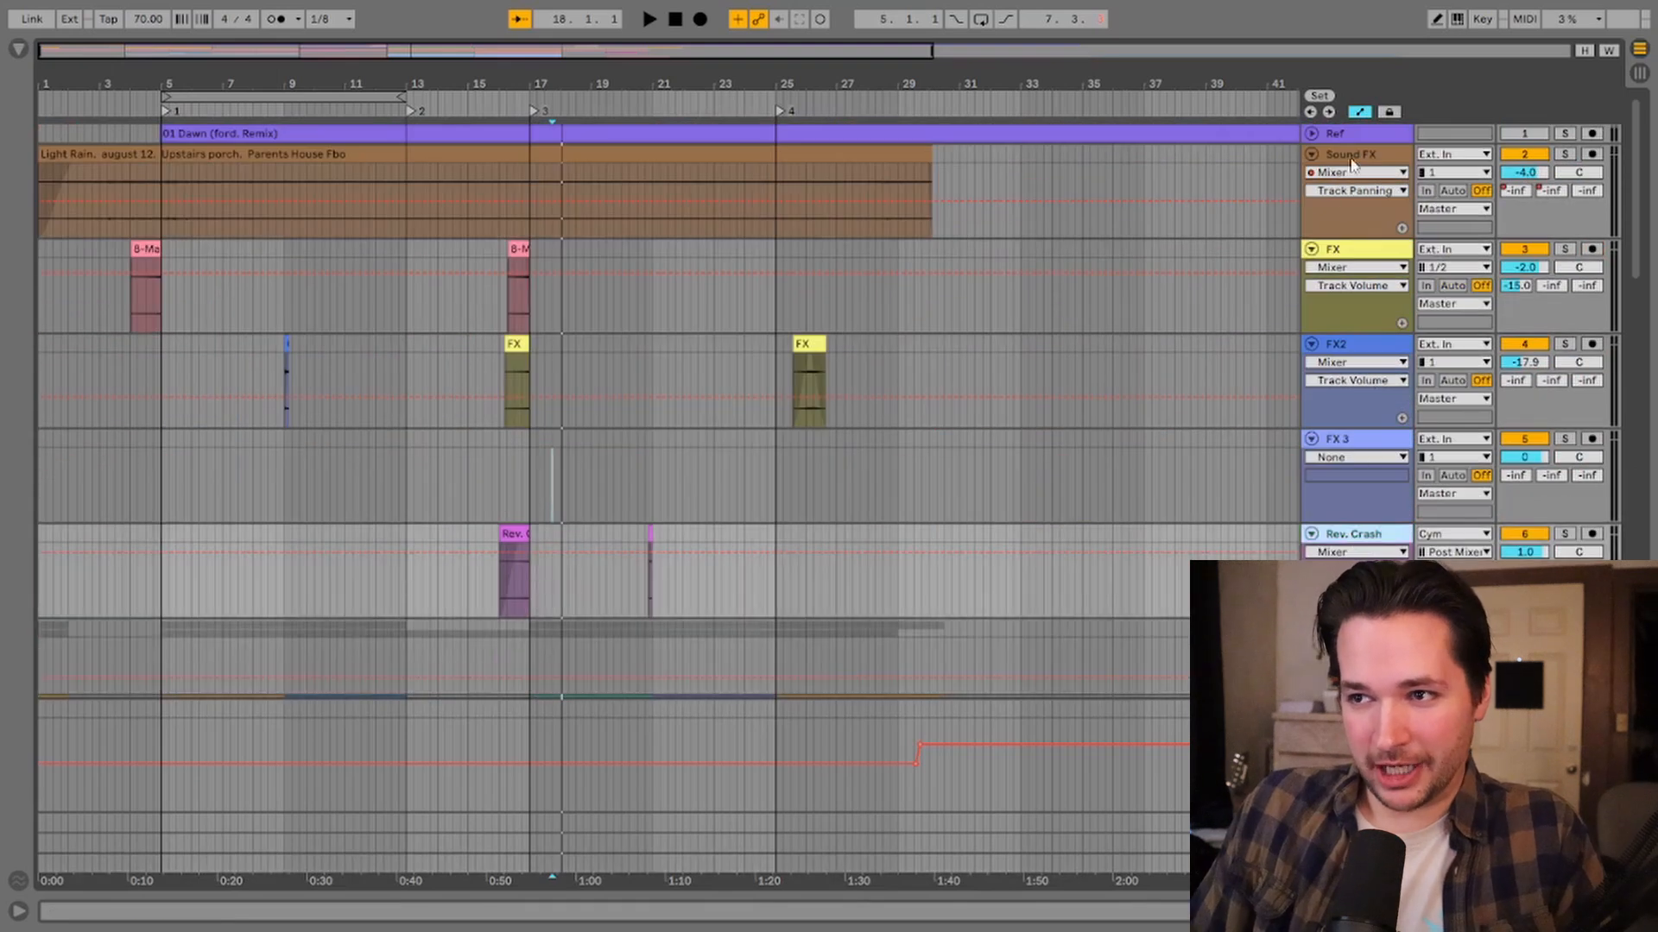
{"action": "left_click", "coordinate": [1353, 164]}
{"action": "scroll", "coordinate": [1355, 172], "scroll_direction": "down", "scroll_amount": 15}
{"action": "left_click", "coordinate": [1361, 205]}
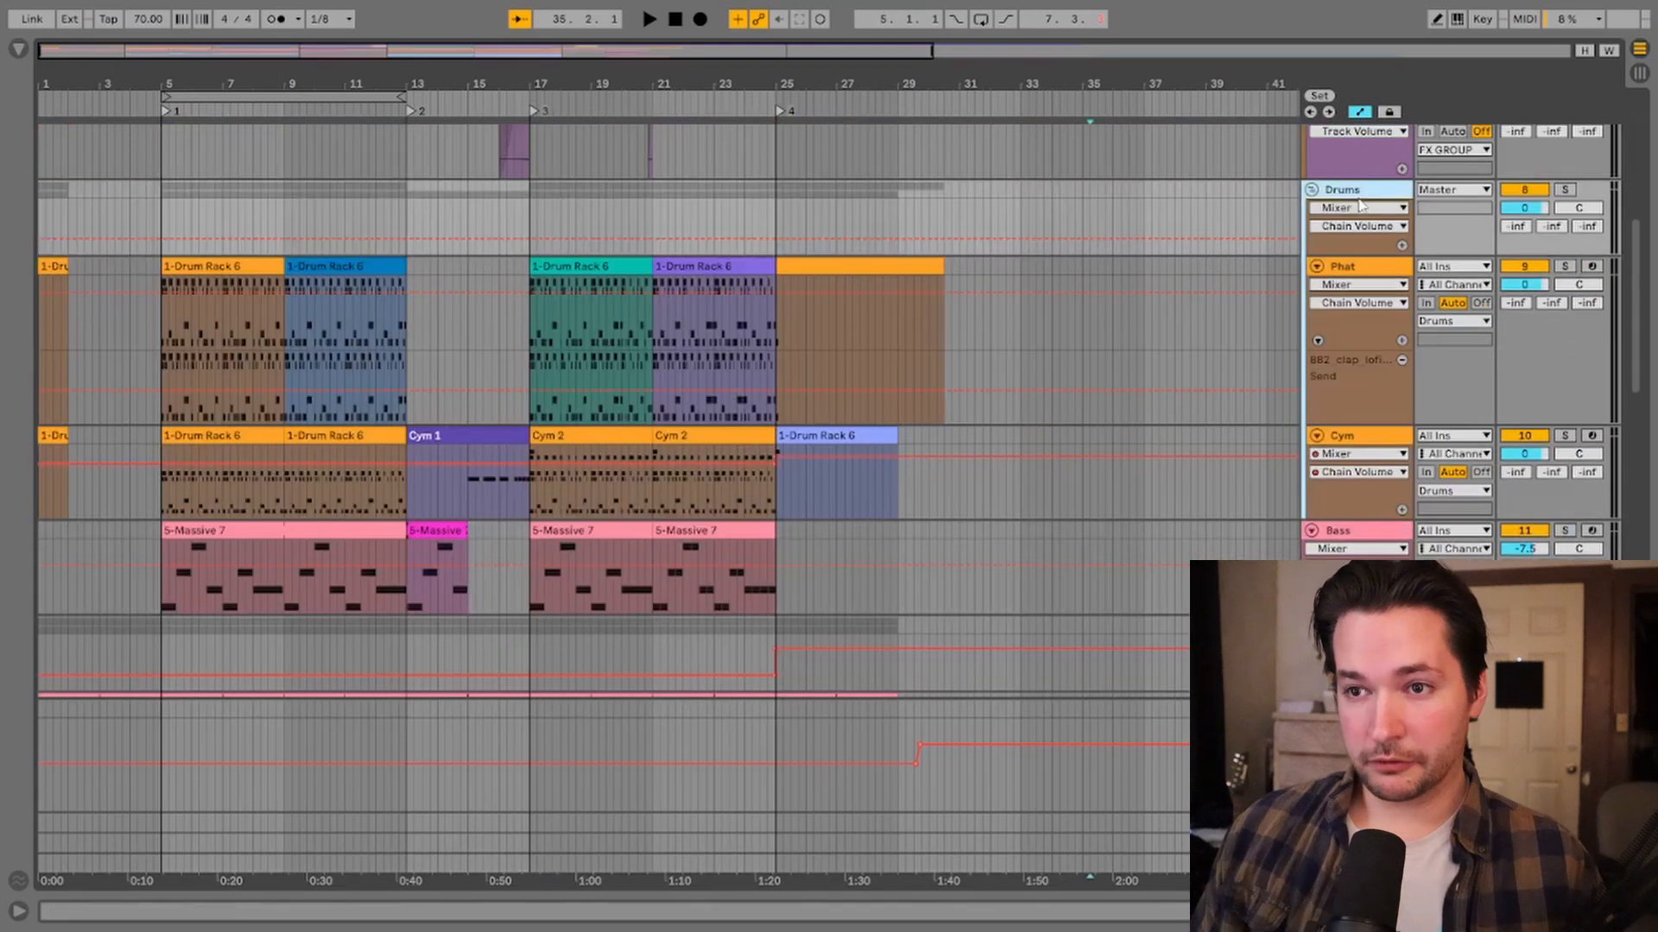
{"action": "left_click", "coordinate": [1361, 536]}
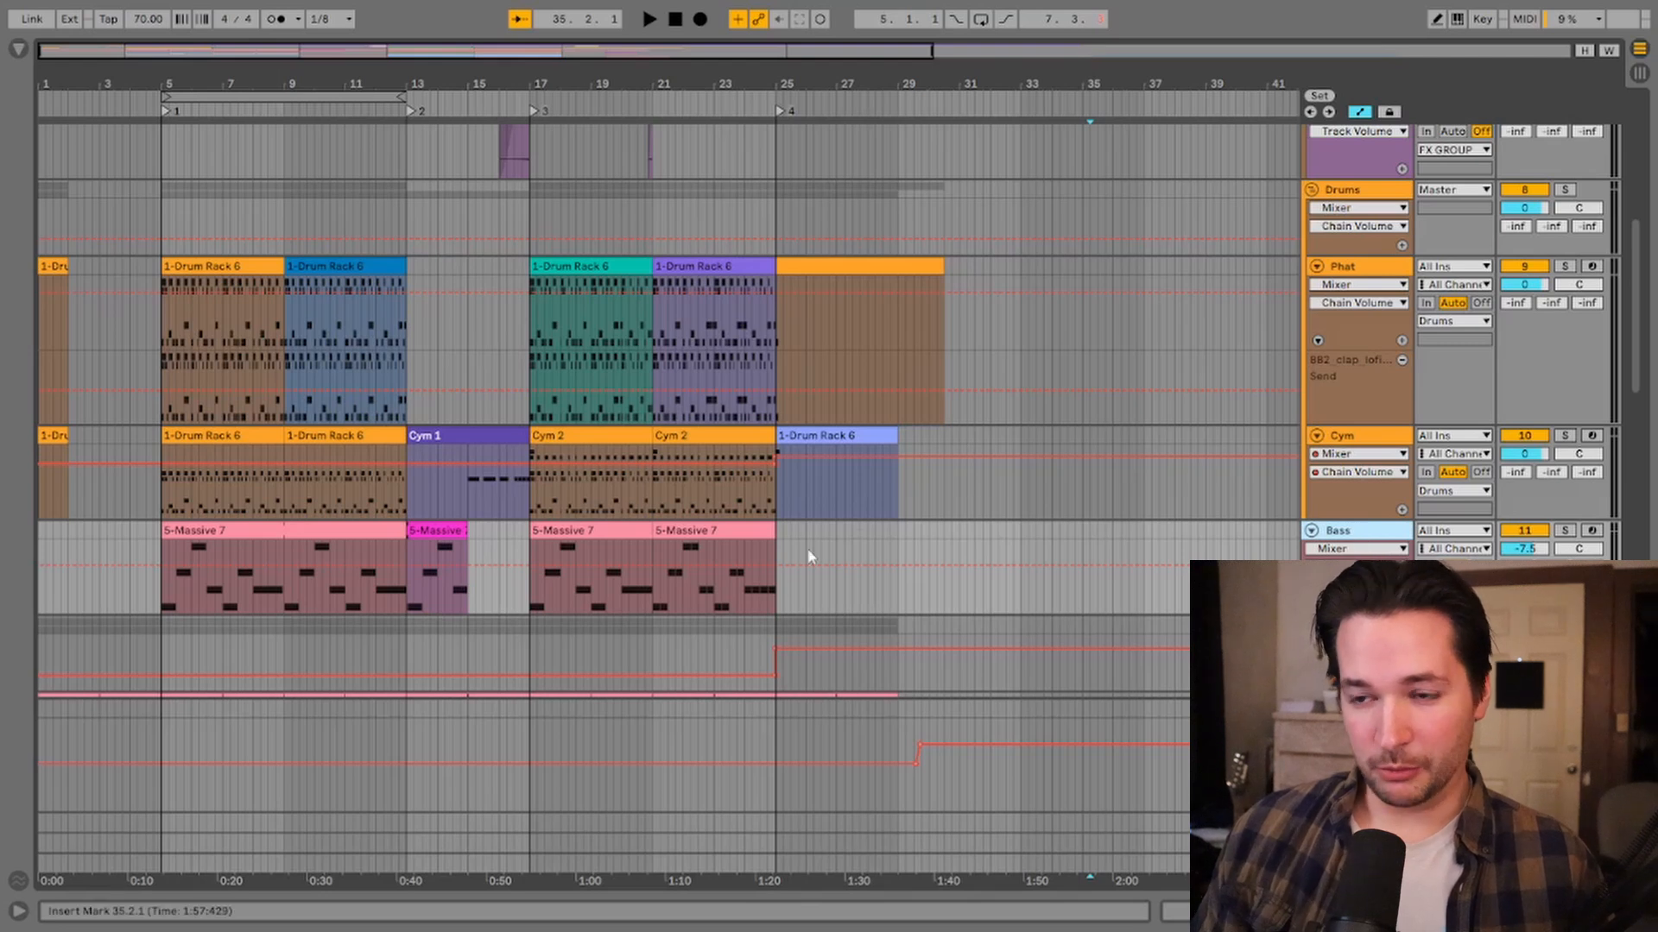
Step: Group the chord, pad and lead tracks below Bass into a new group track and select it
{"action": "scroll", "coordinate": [1352, 391], "scroll_direction": "down", "scroll_amount": 8}
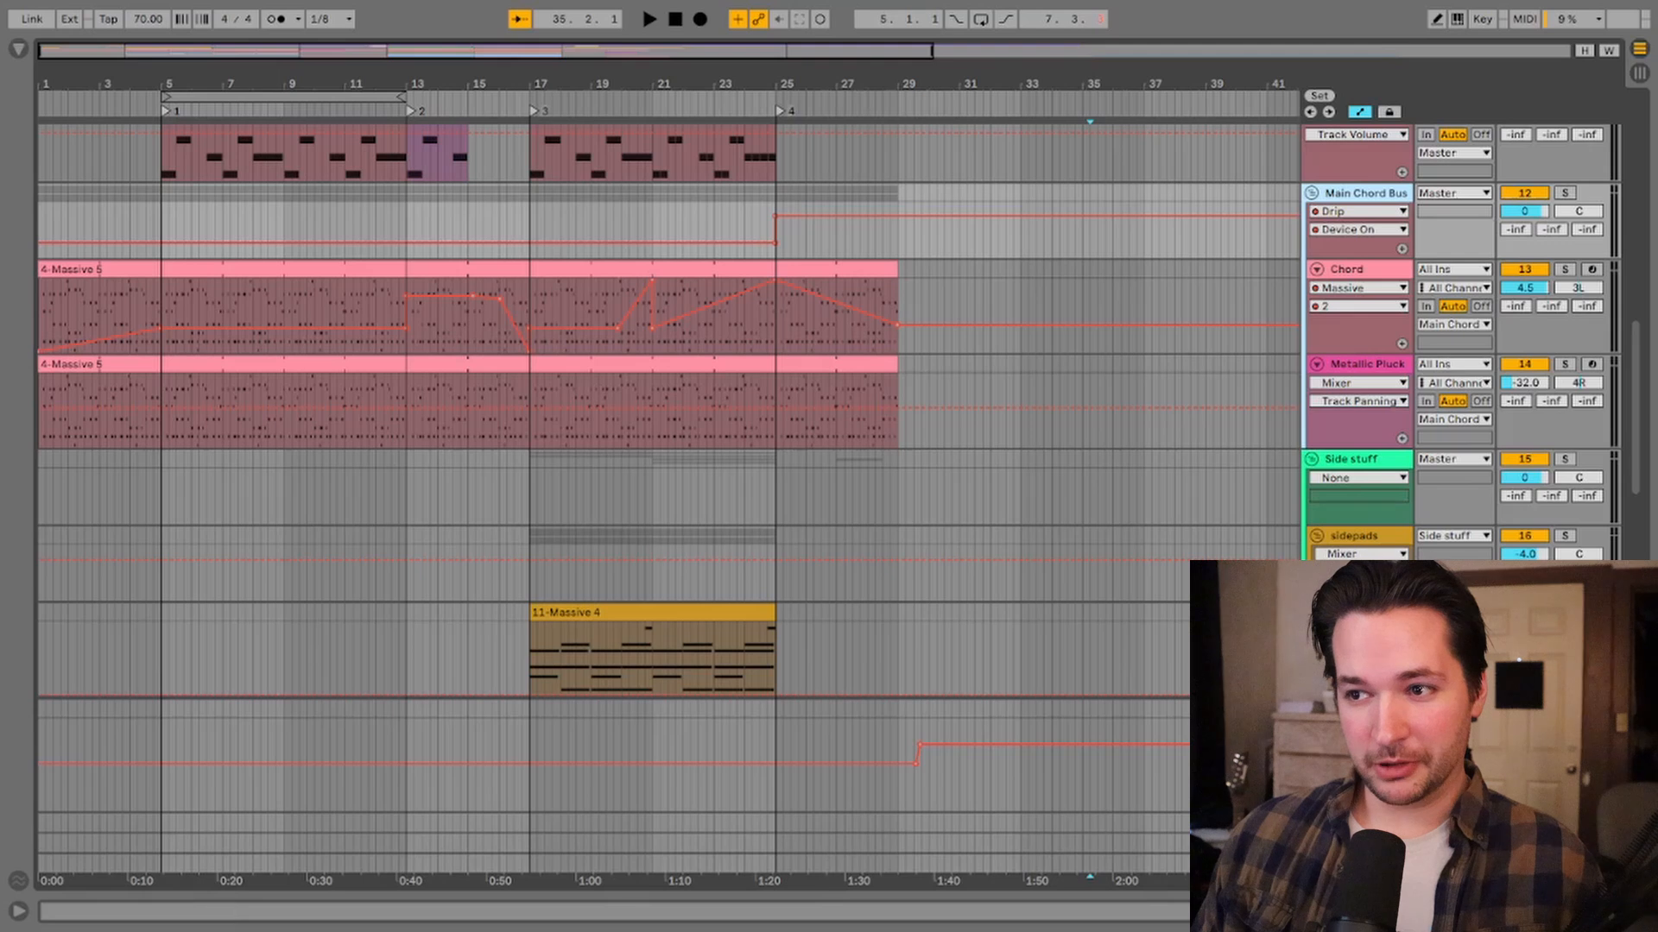
{"action": "scroll", "coordinate": [829, 410], "scroll_direction": "down", "scroll_amount": 4}
{"action": "scroll", "coordinate": [828, 410], "scroll_direction": "down", "scroll_amount": 6}
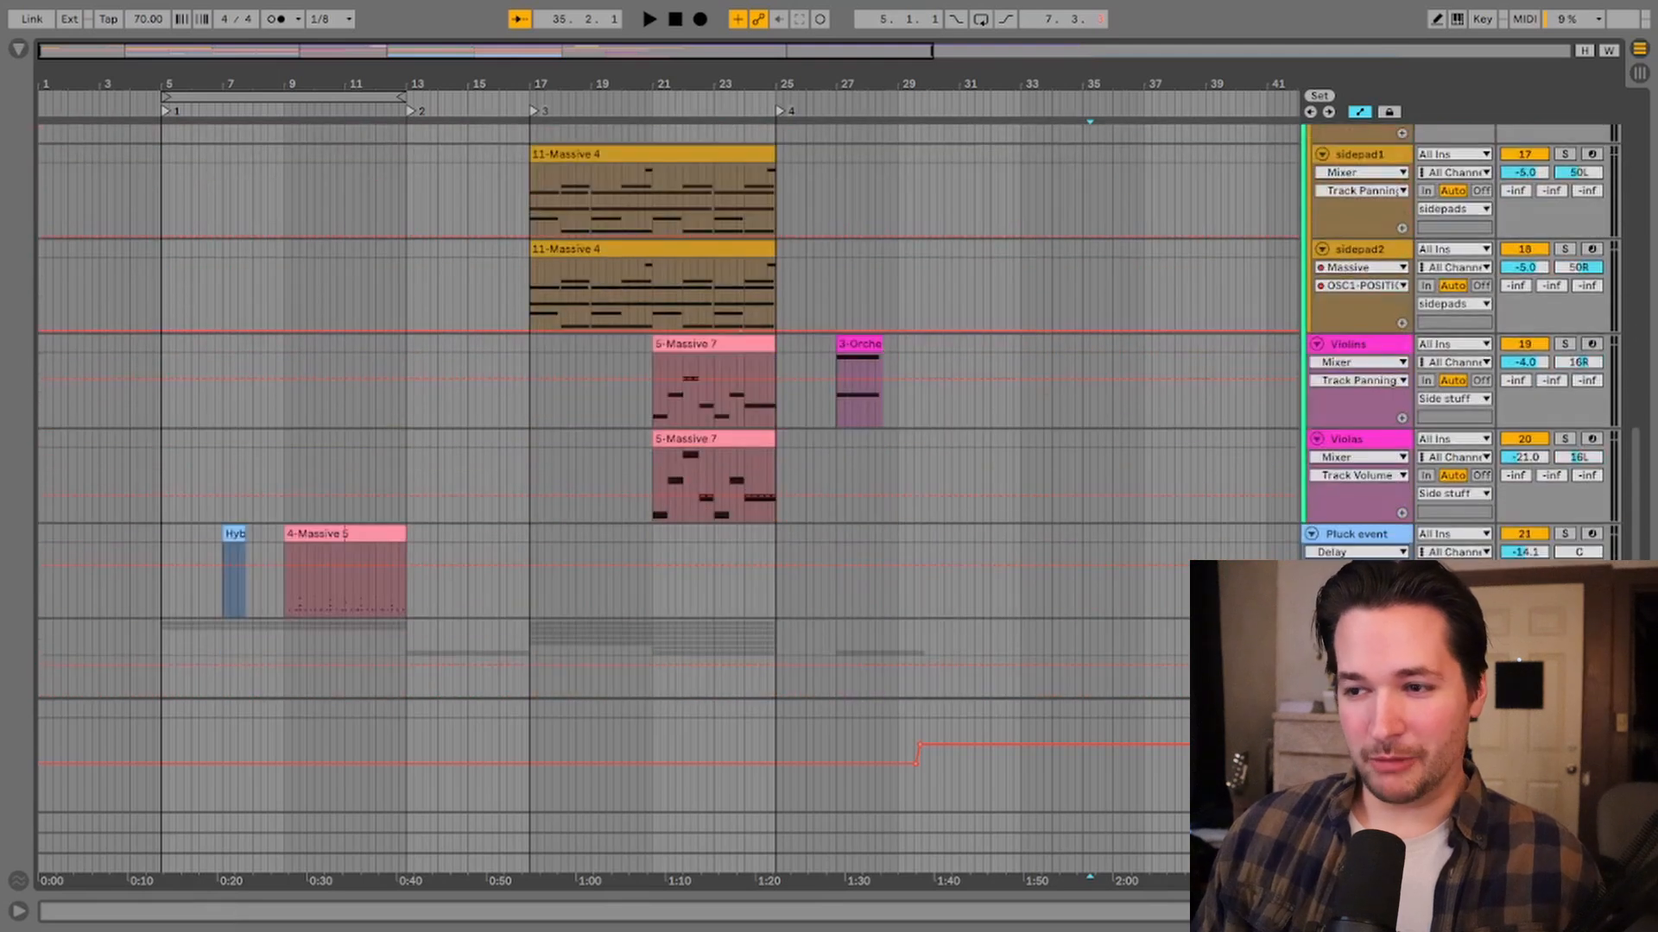
{"action": "scroll", "coordinate": [1308, 199], "scroll_direction": "up", "scroll_amount": 18}
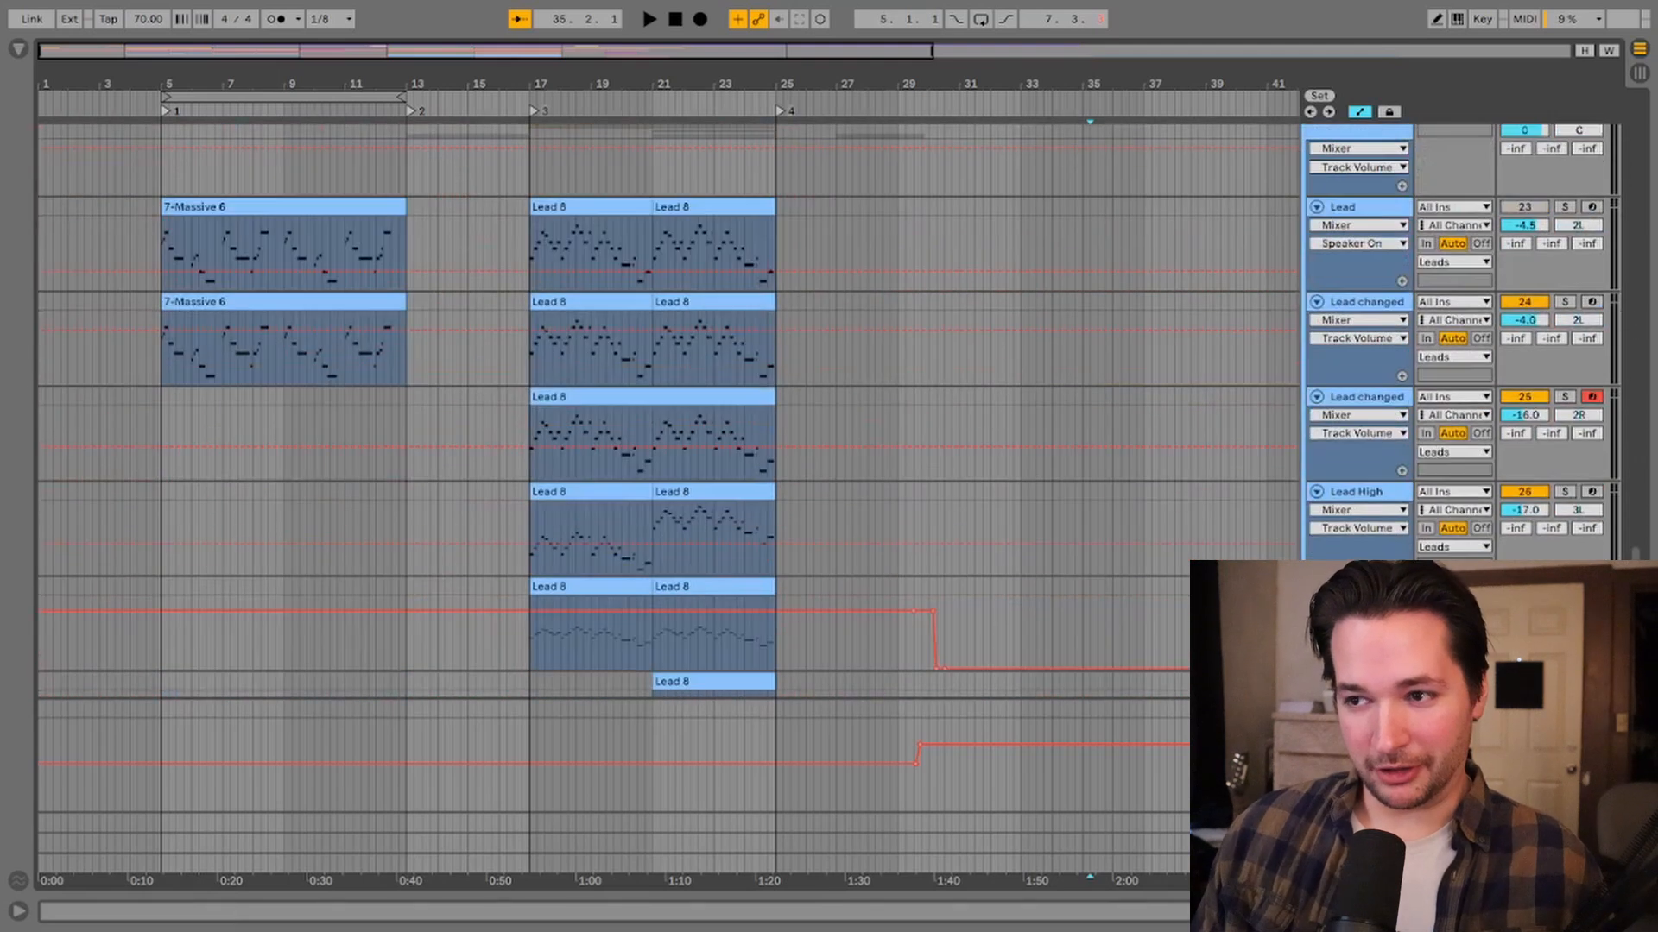
{"action": "left_click", "coordinate": [1306, 174]}
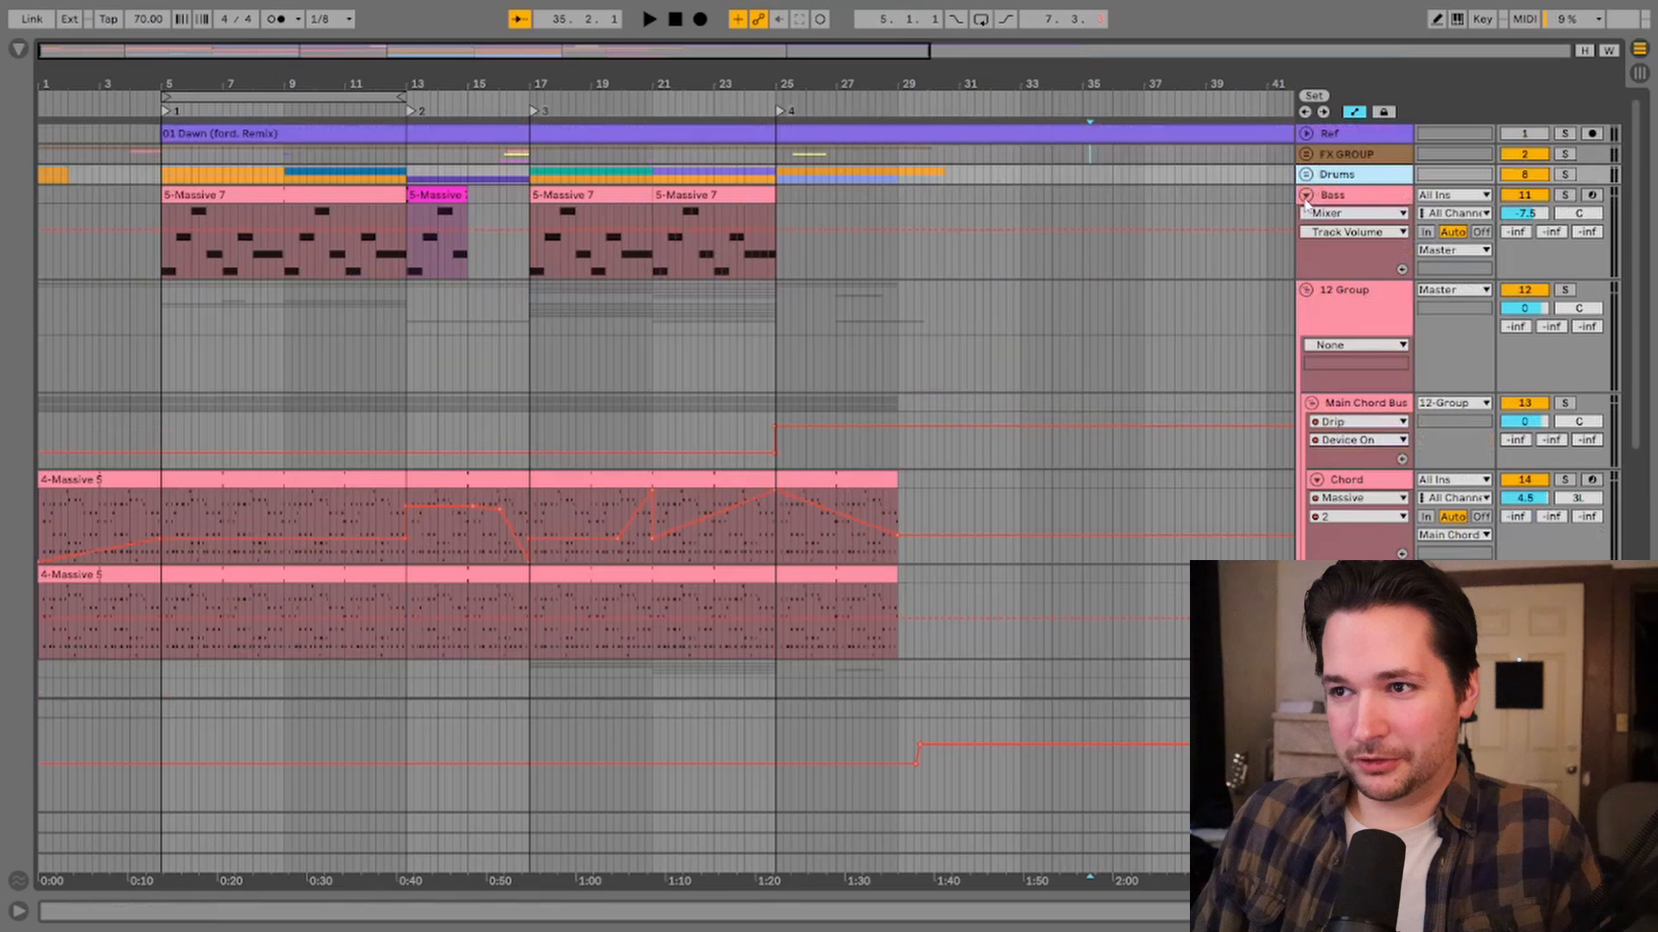
{"action": "left_click", "coordinate": [1306, 195]}
{"action": "left_click", "coordinate": [1341, 231]}
Step: Rename the new group track CHORDS
{"action": "key", "text": "ctrl+r"}
{"action": "type", "text": "CHO"}
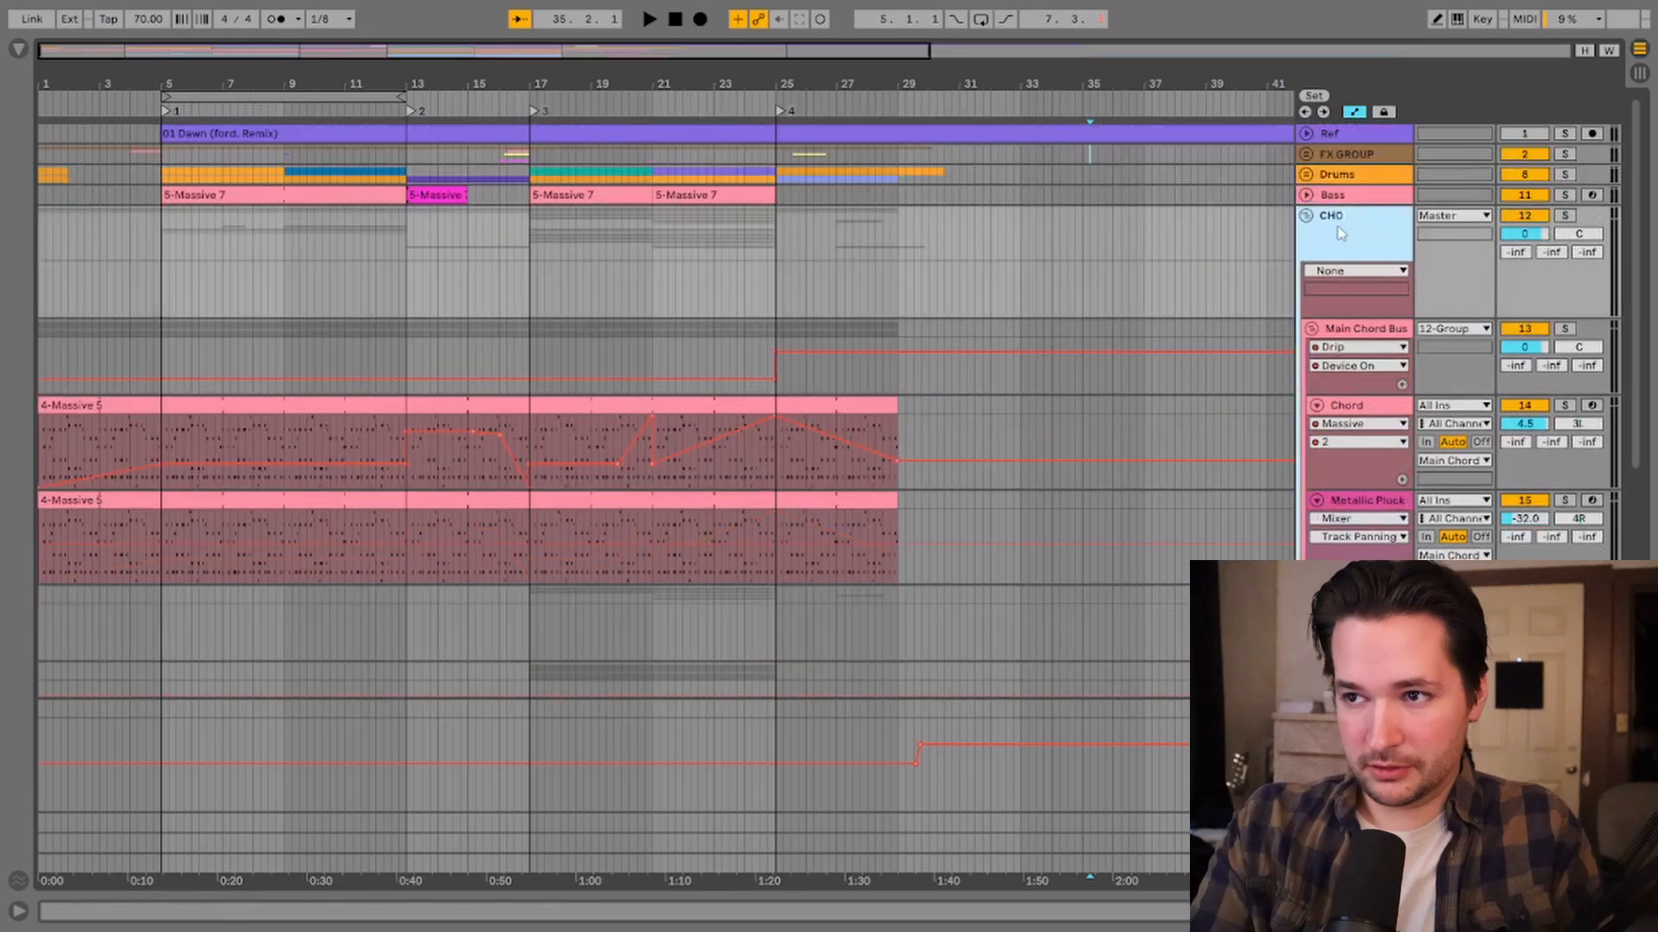
{"action": "type", "text": "RDS"}
{"action": "left_click", "coordinate": [1271, 232]}
{"action": "left_click", "coordinate": [1307, 215]}
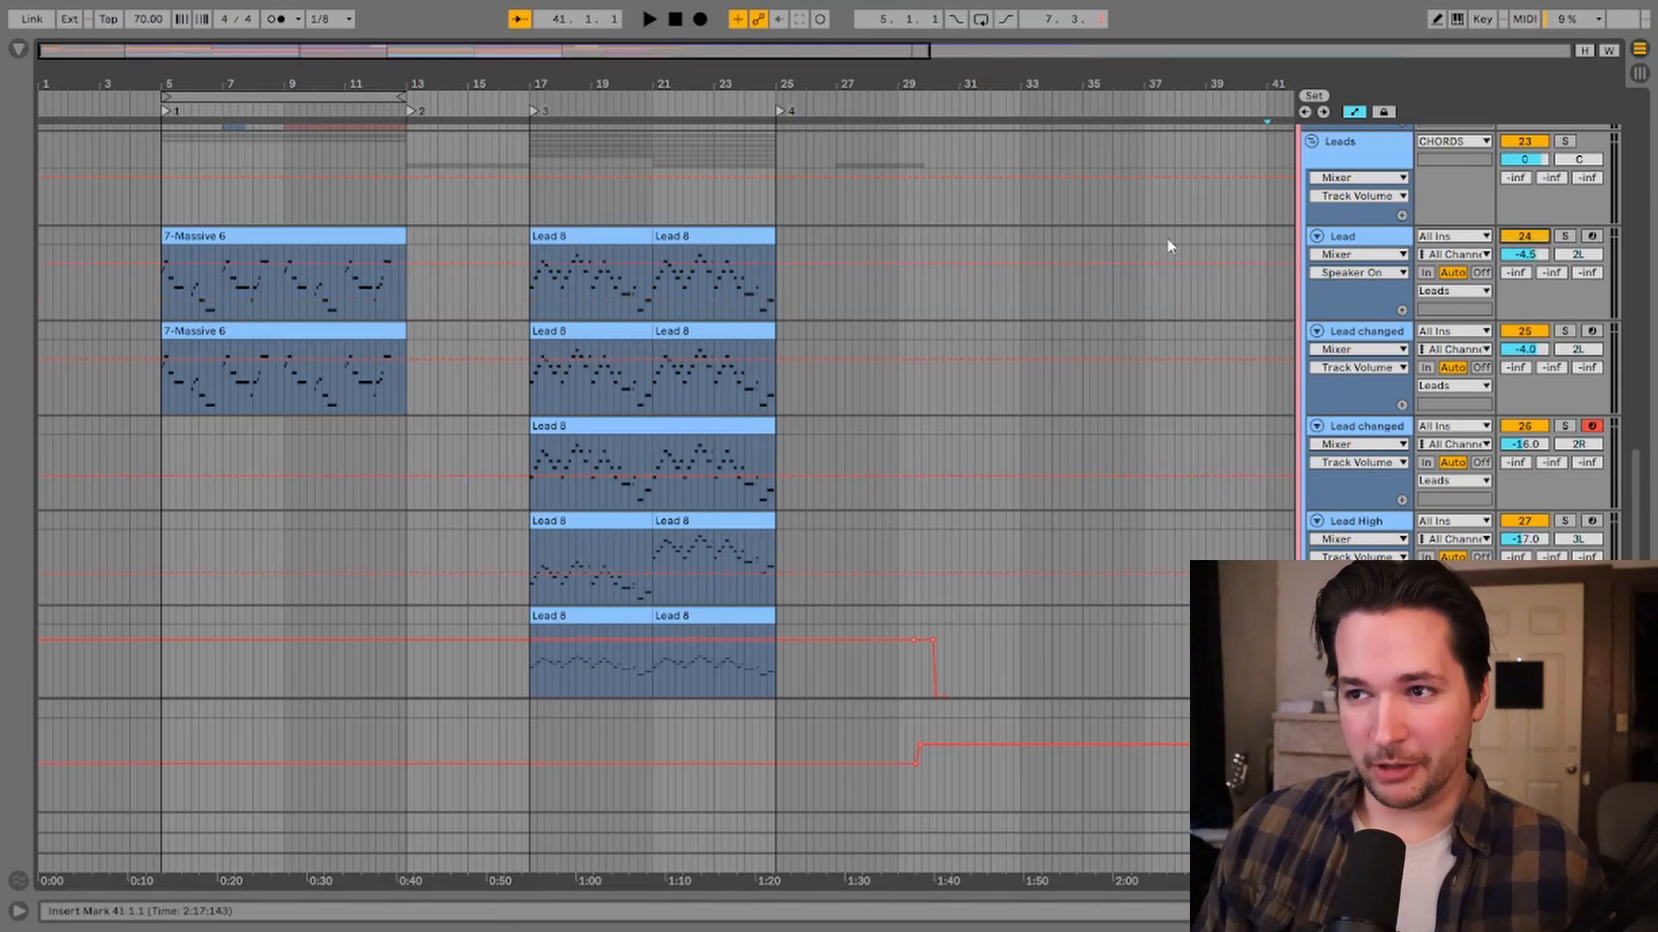
Step: Move the Lead track down below the Pluck track at the end of the track list
{"action": "scroll", "coordinate": [1260, 358], "scroll_direction": "down", "scroll_amount": 2}
{"action": "scroll", "coordinate": [1253, 367], "scroll_direction": "up", "scroll_amount": 3}
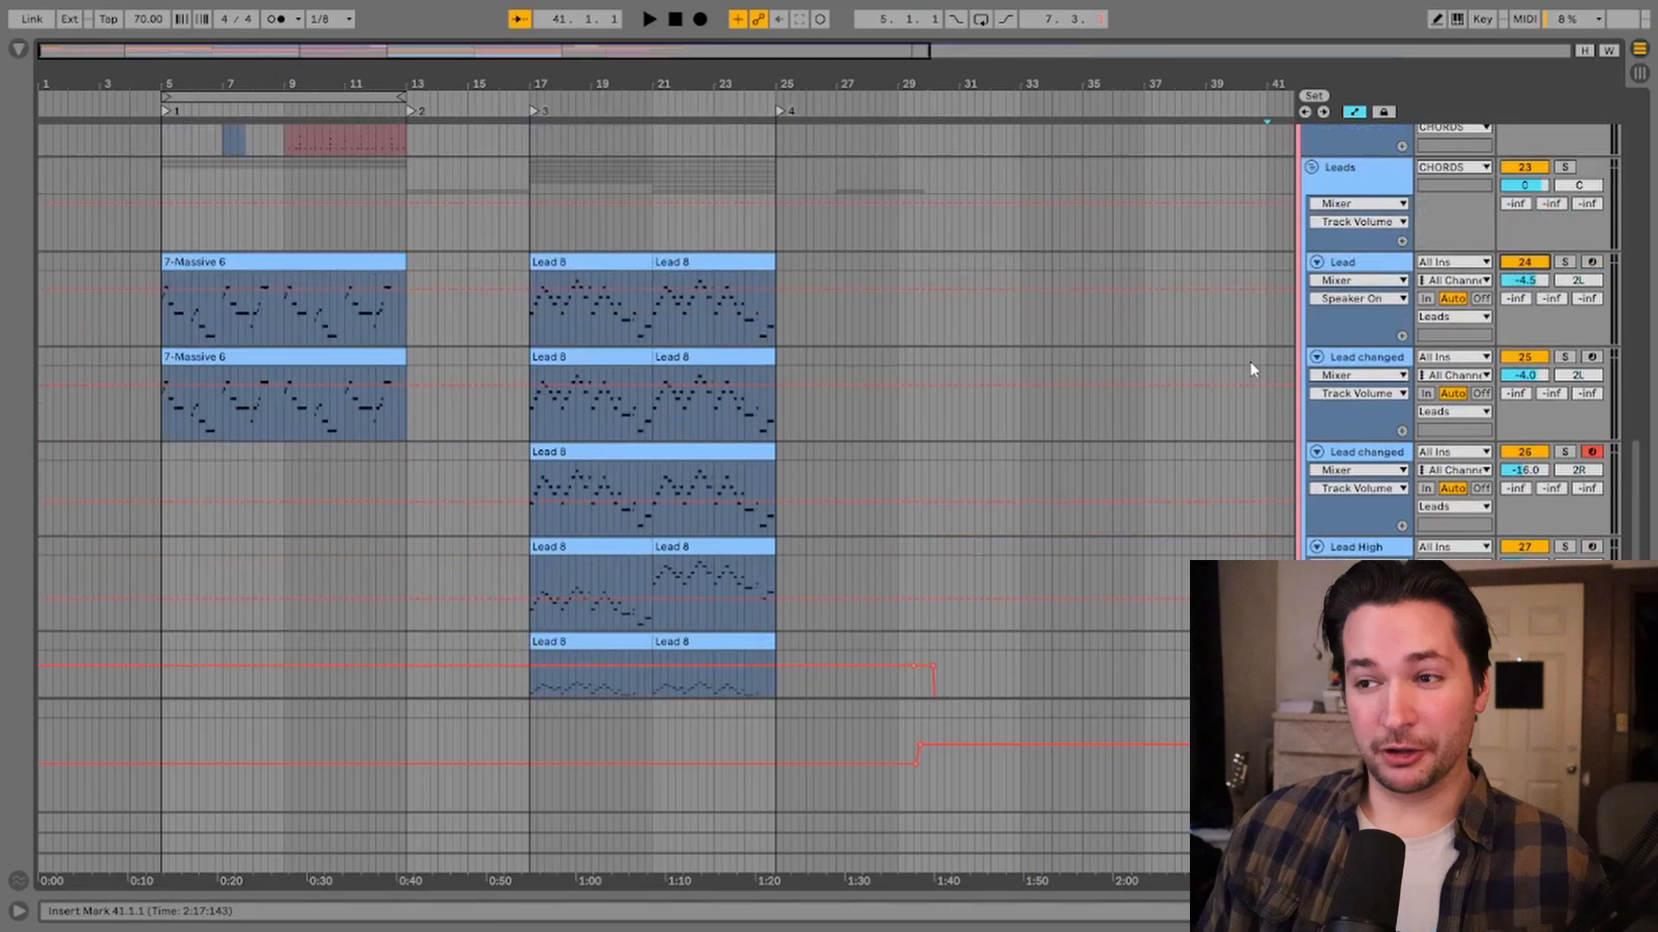
{"action": "left_click", "coordinate": [1380, 262]}
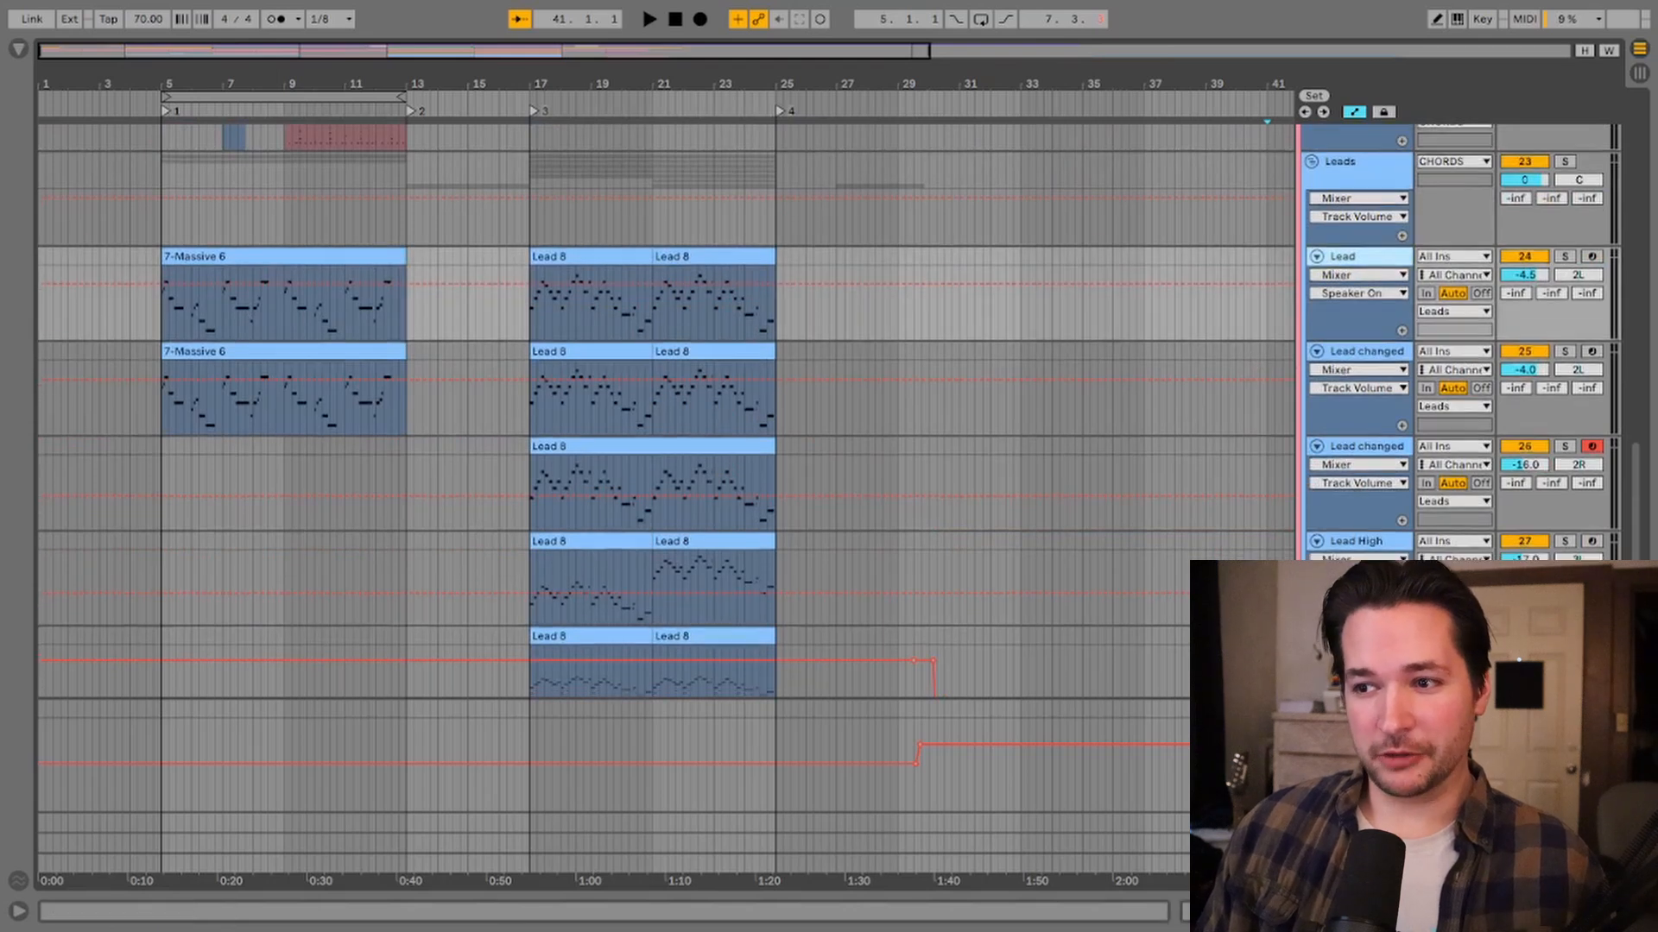
{"action": "left_click_drag", "start_coordinate": [1380, 690], "coordinate": [1379, 694]}
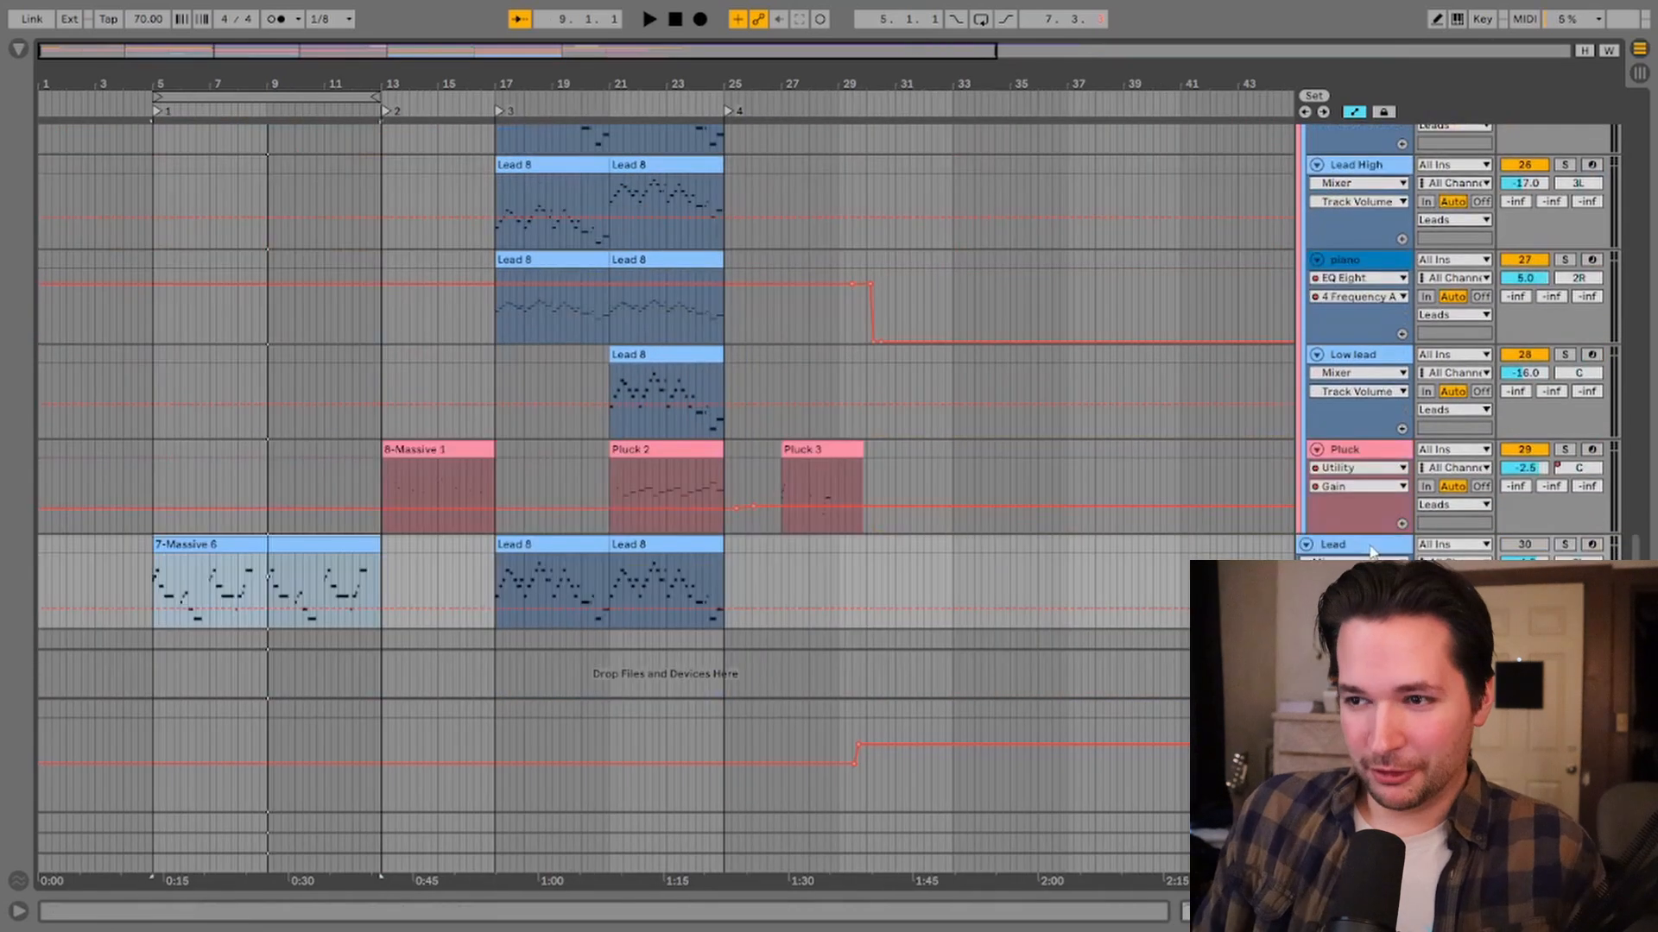
{"action": "left_click_drag", "start_coordinate": [1372, 548], "coordinate": [1369, 509]}
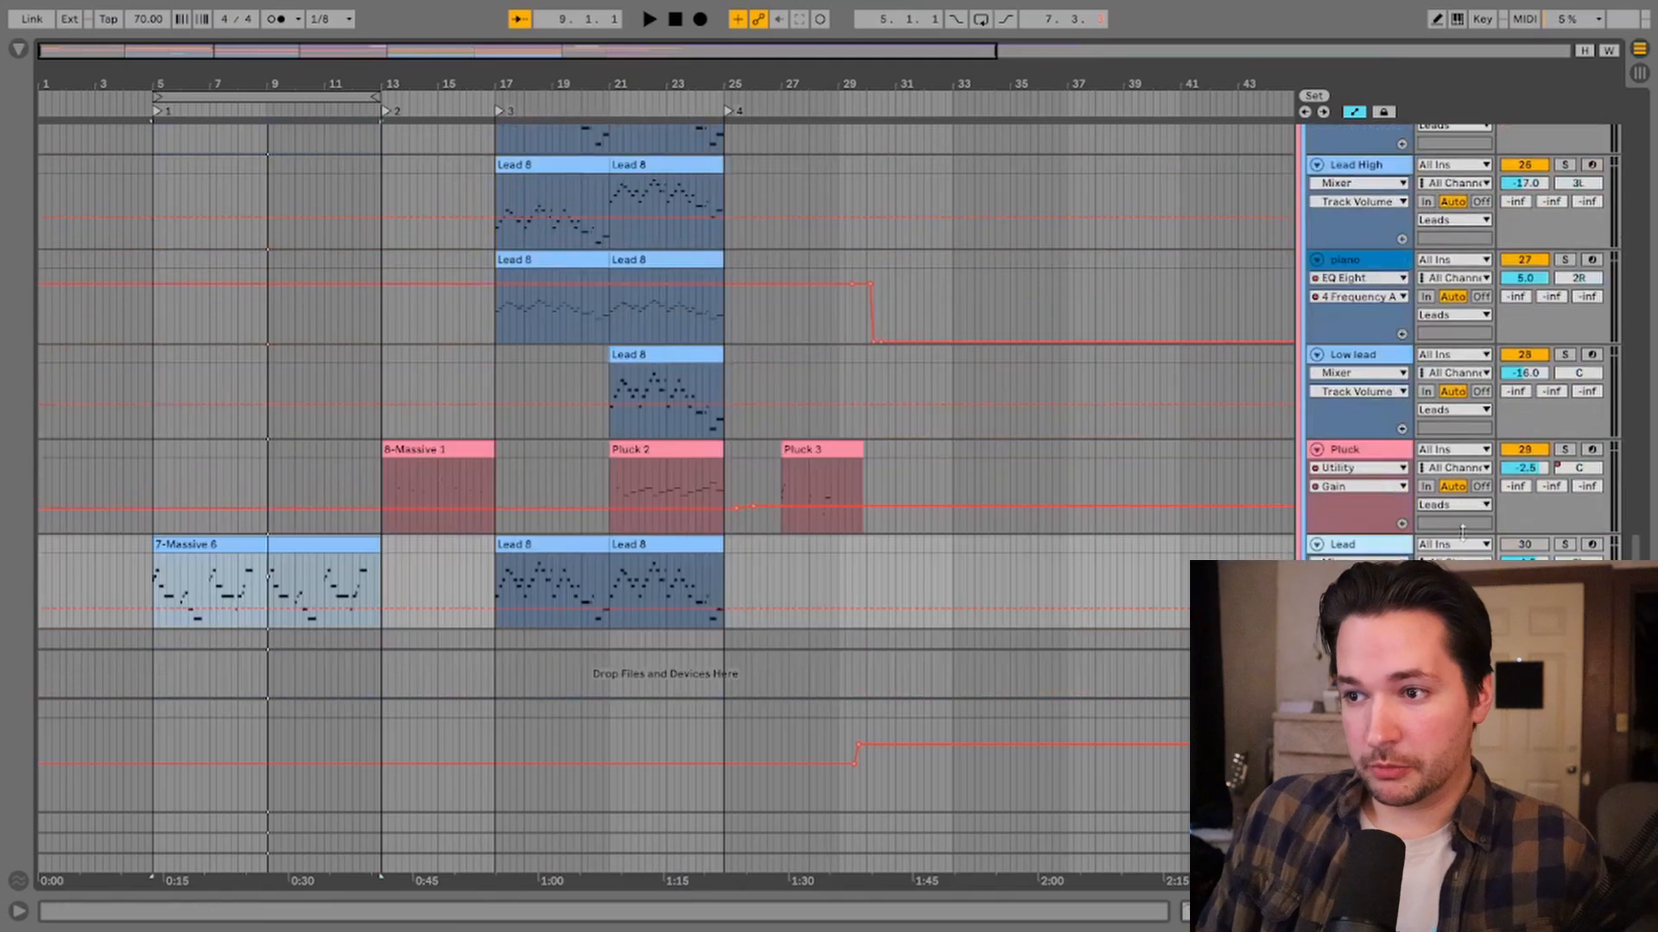
Step: Select the moved Lead track's Lead 8 clip and collapse the groups to show only top-level tracks
{"action": "left_click", "coordinate": [1535, 546]}
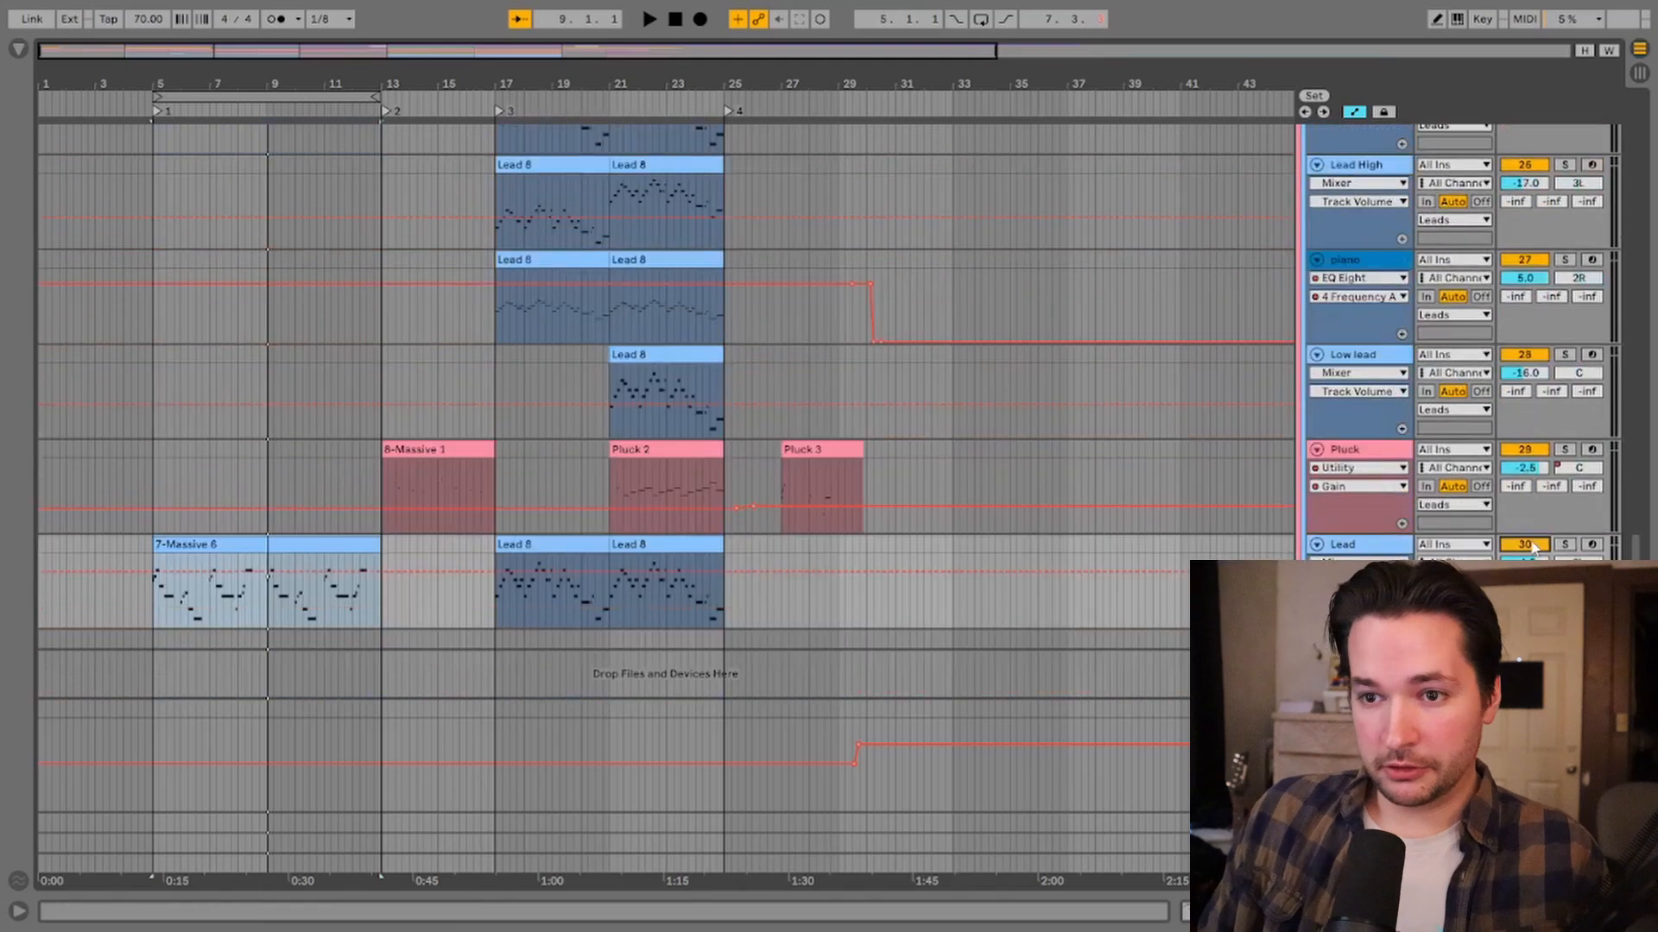
{"action": "left_click", "coordinate": [589, 546]}
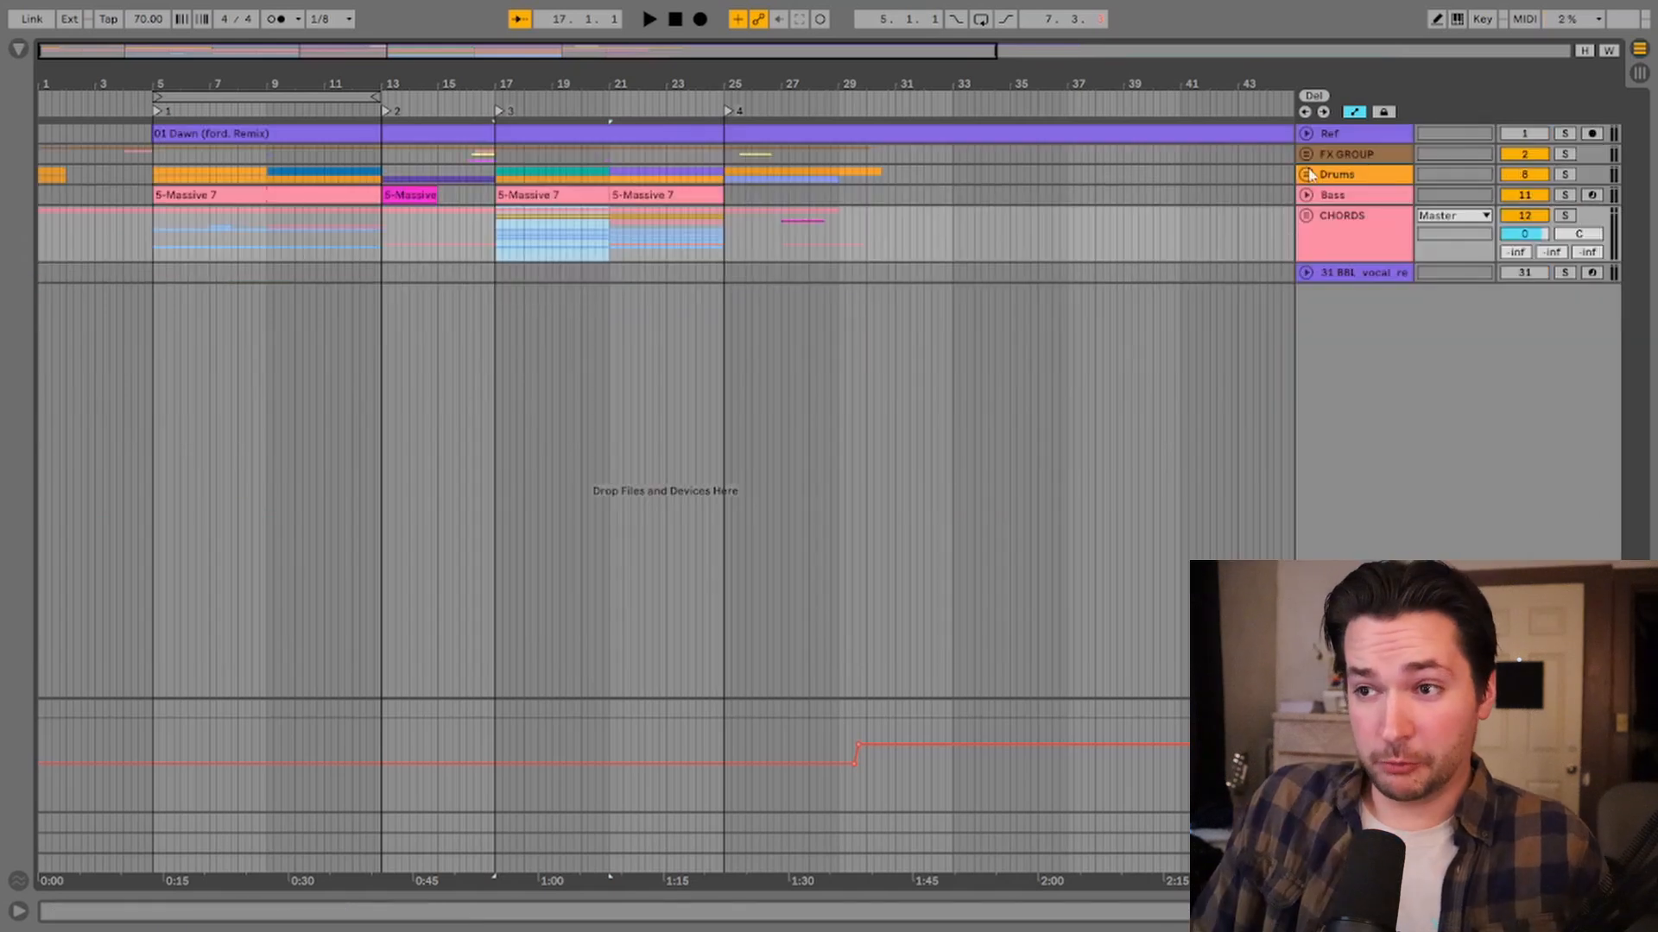
{"action": "left_click", "coordinate": [1364, 155]}
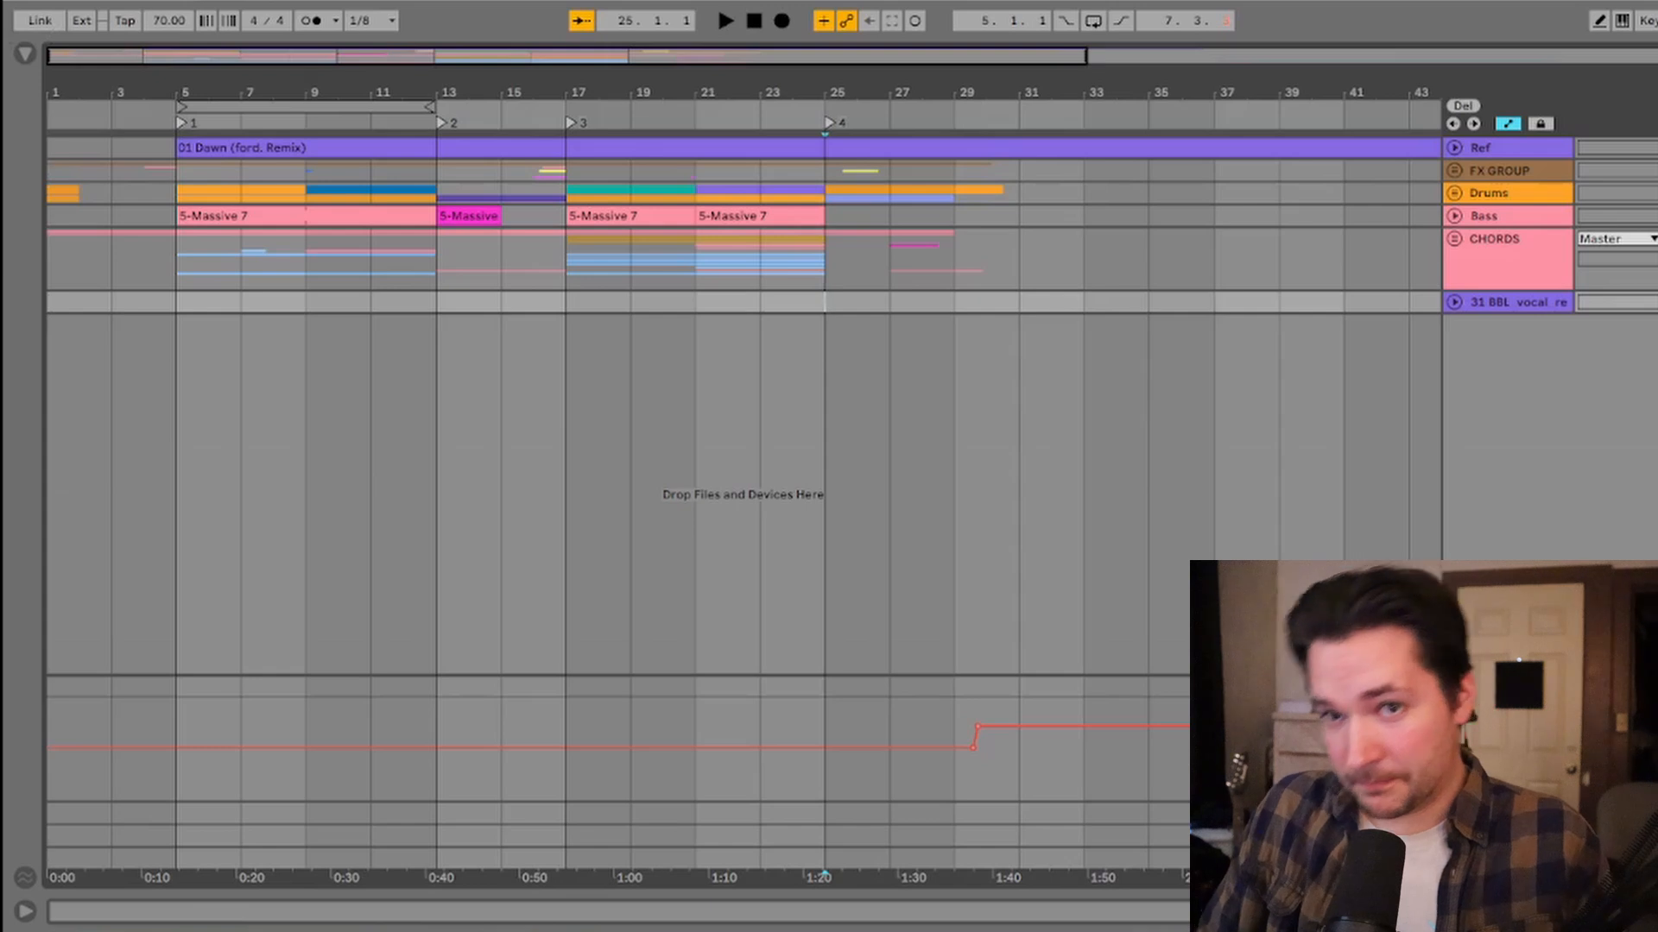
Step: Open Export Audio/Video and browse to the post grad (VIDEO) folder inside LIVE SET 2024
{"action": "key", "text": "ctrl+shift+r"}
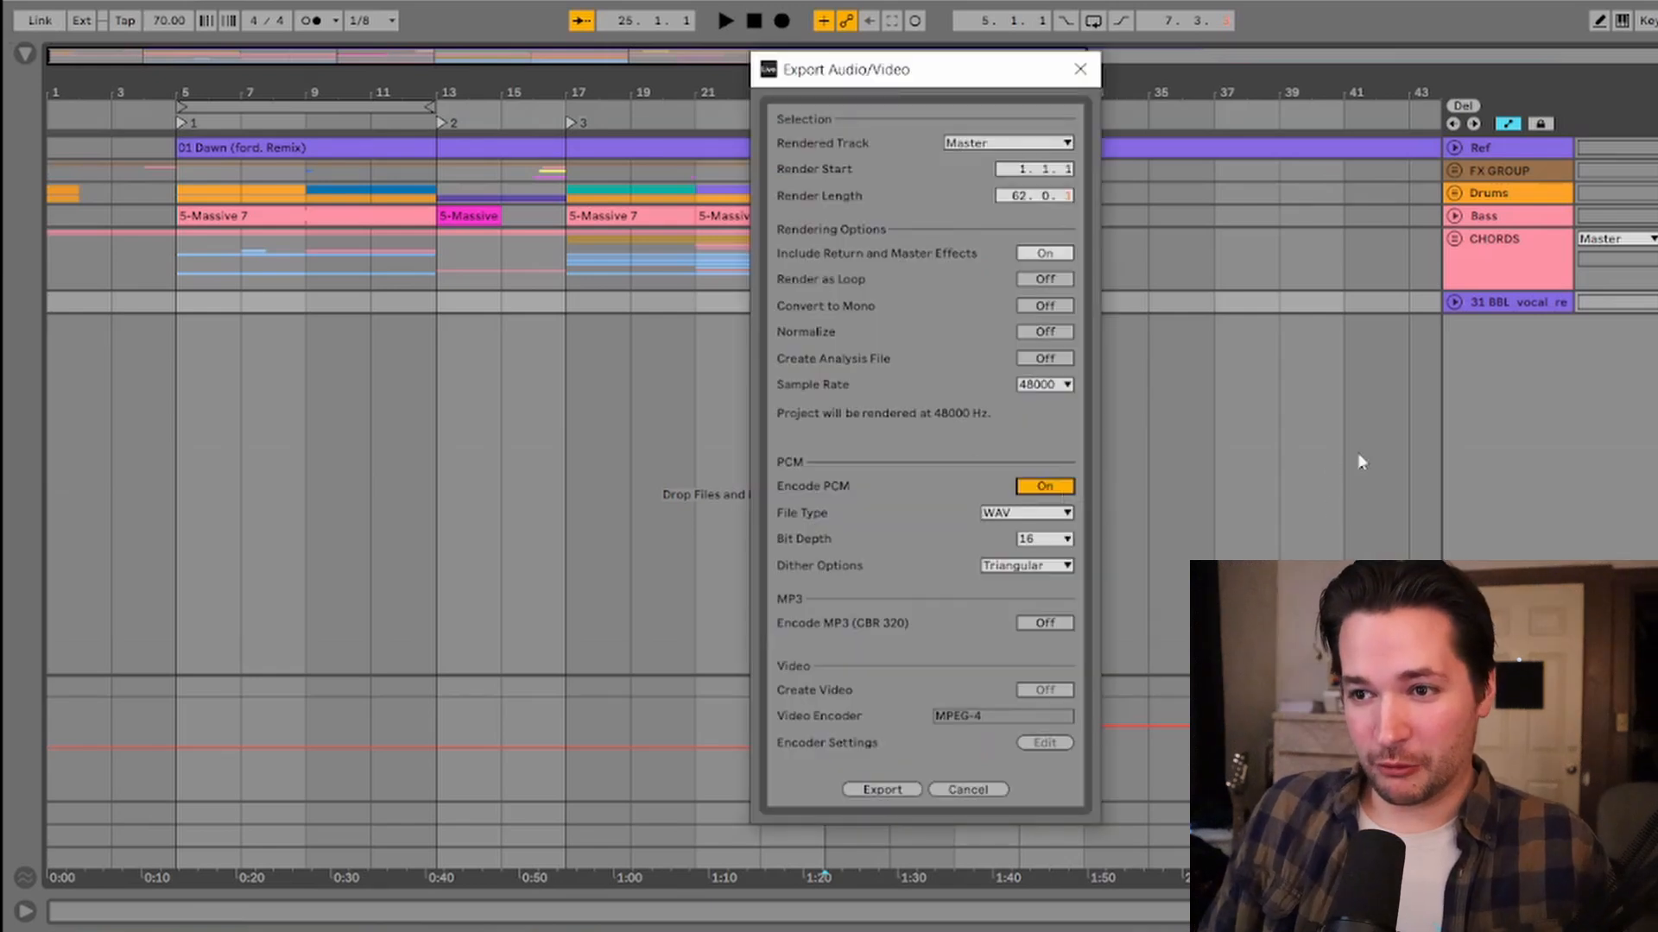
{"action": "left_click", "coordinate": [878, 786]}
{"action": "double_click", "coordinate": [760, 426]}
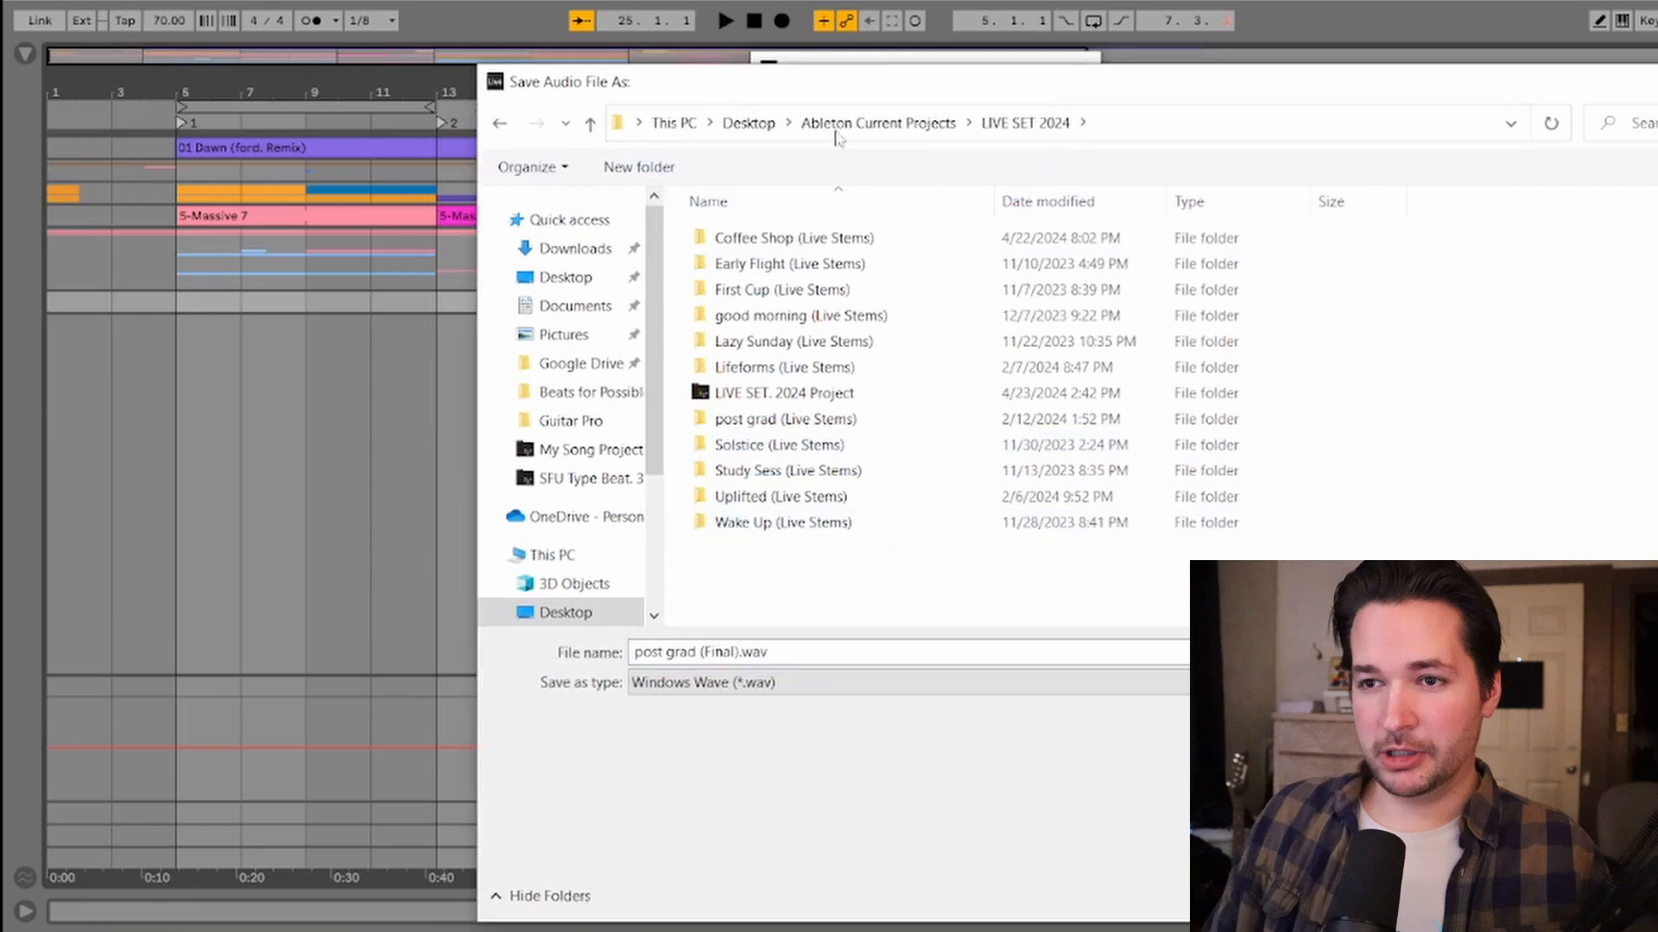
{"action": "left_click", "coordinate": [781, 263]}
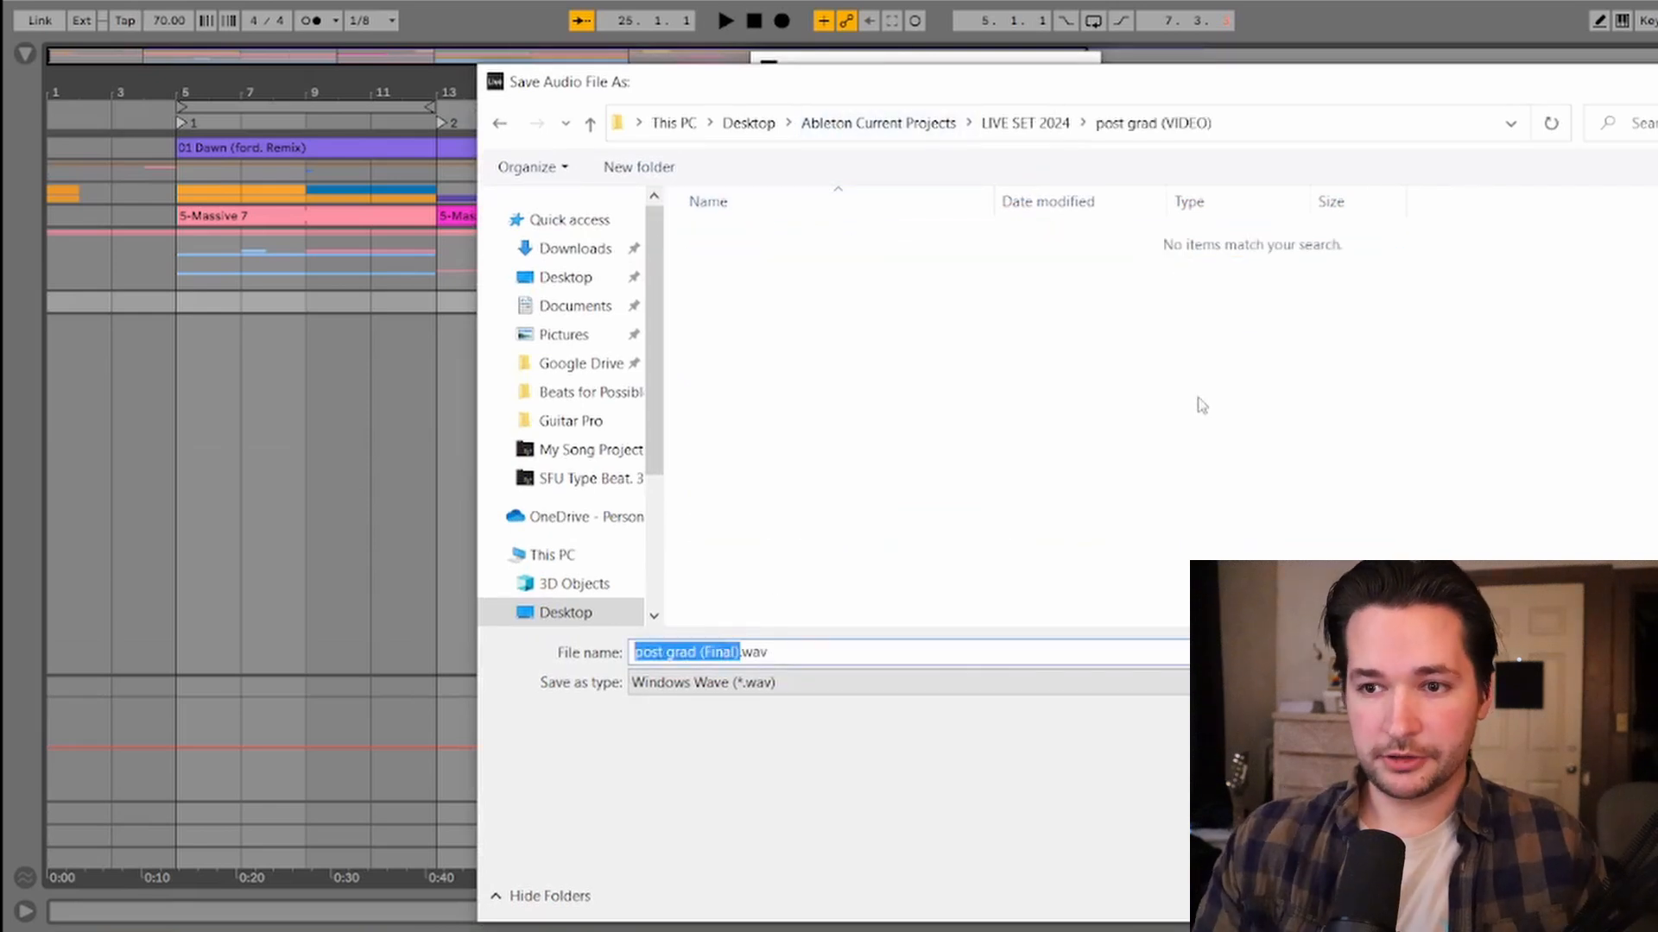
Step: Name the export pg_FX_70BPM and save the WAV render
{"action": "key", "text": "BackSpace"}
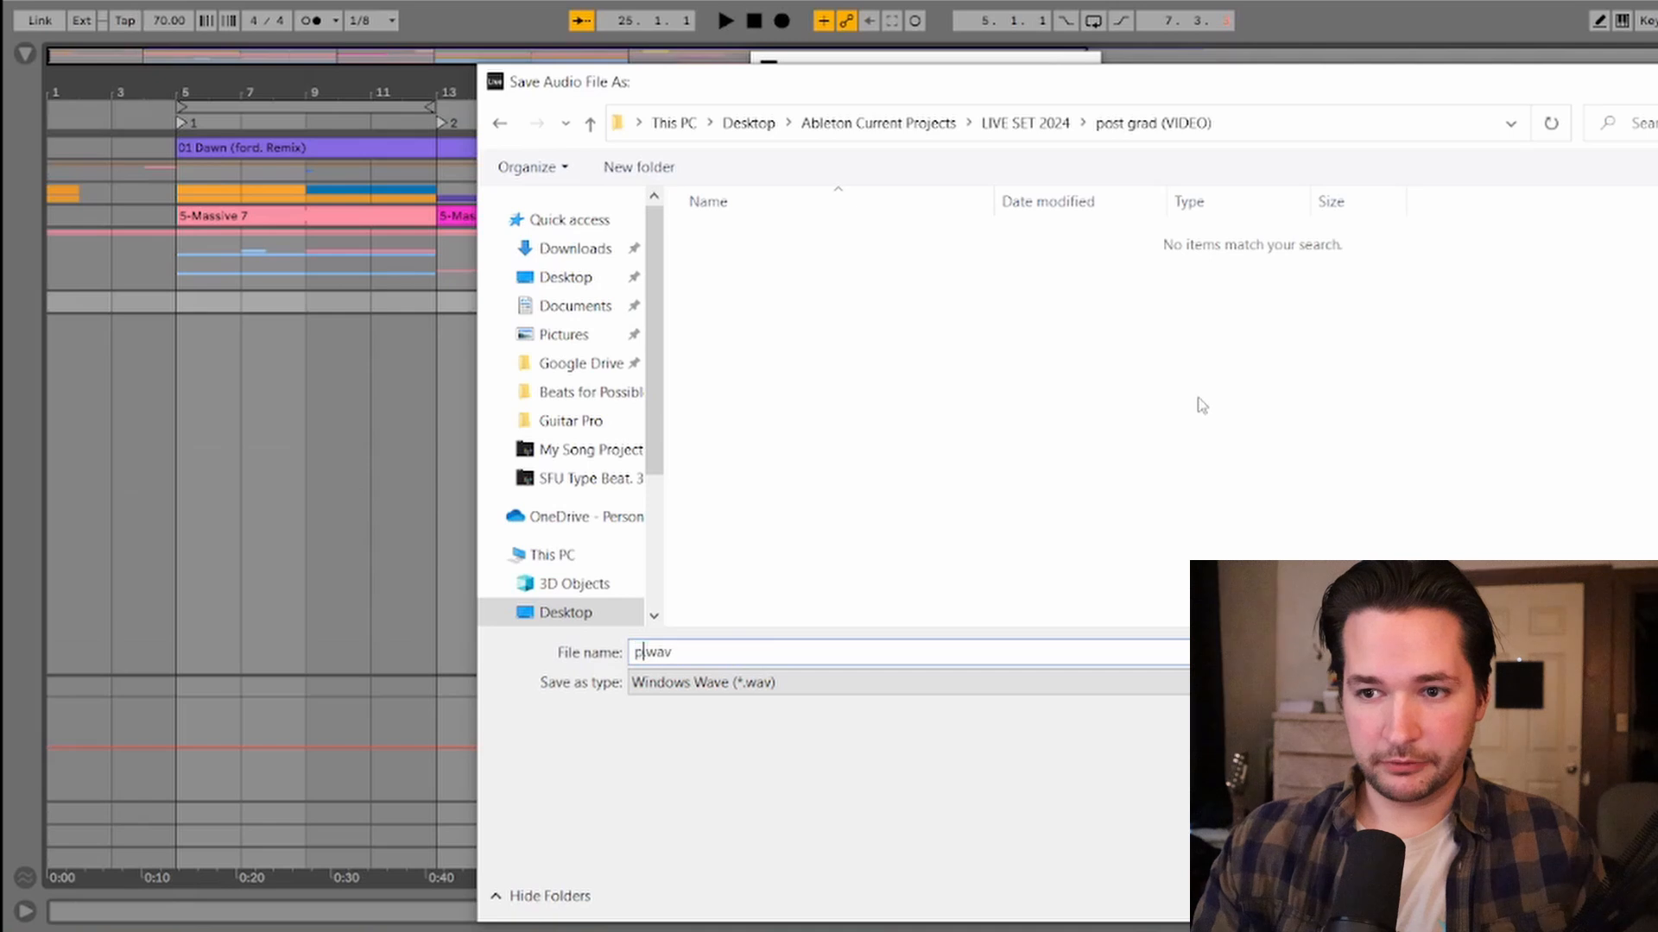
{"action": "type", "text": "pg_FX"}
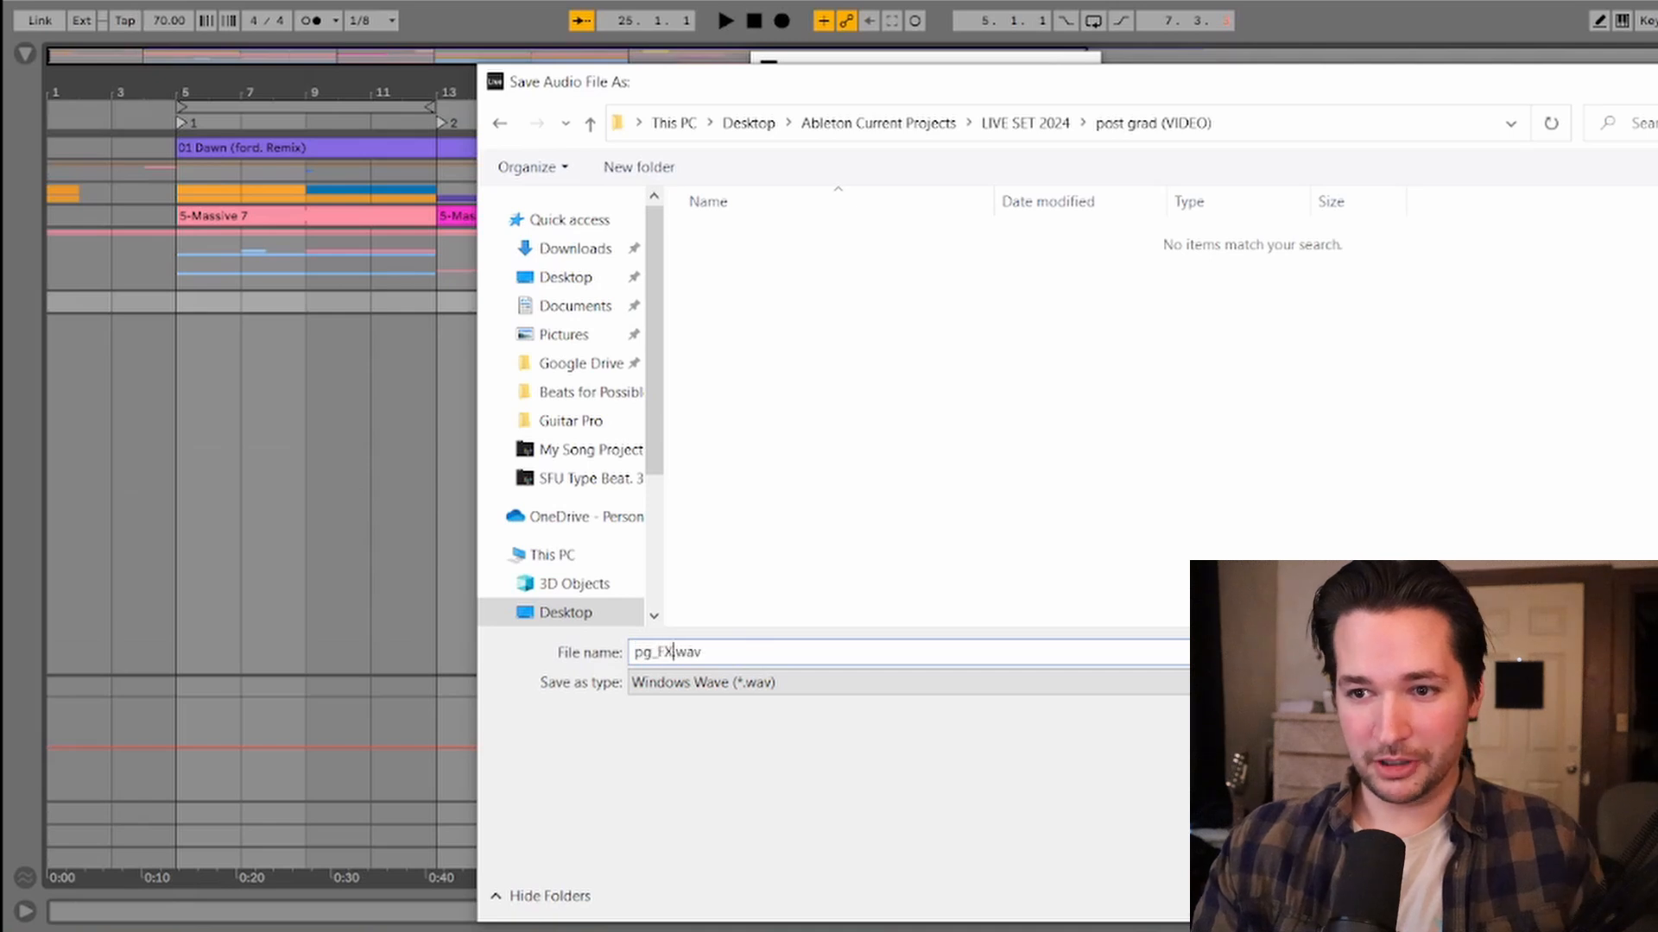
{"action": "type", "text": "_70BPM"}
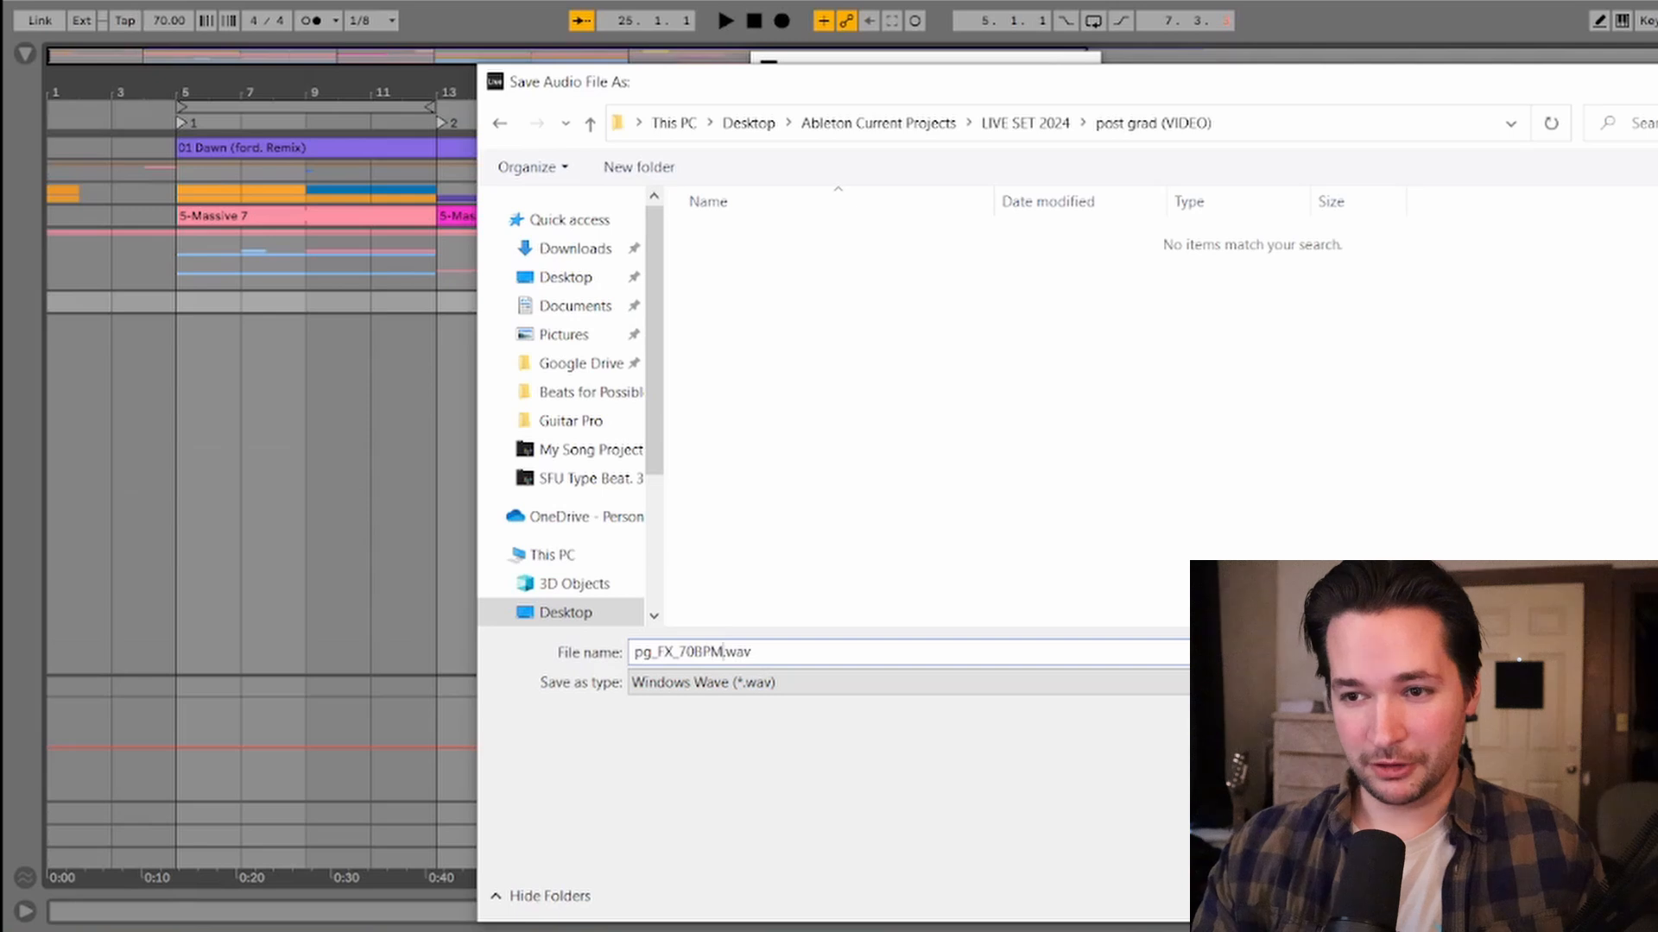
{"action": "key", "text": "Return"}
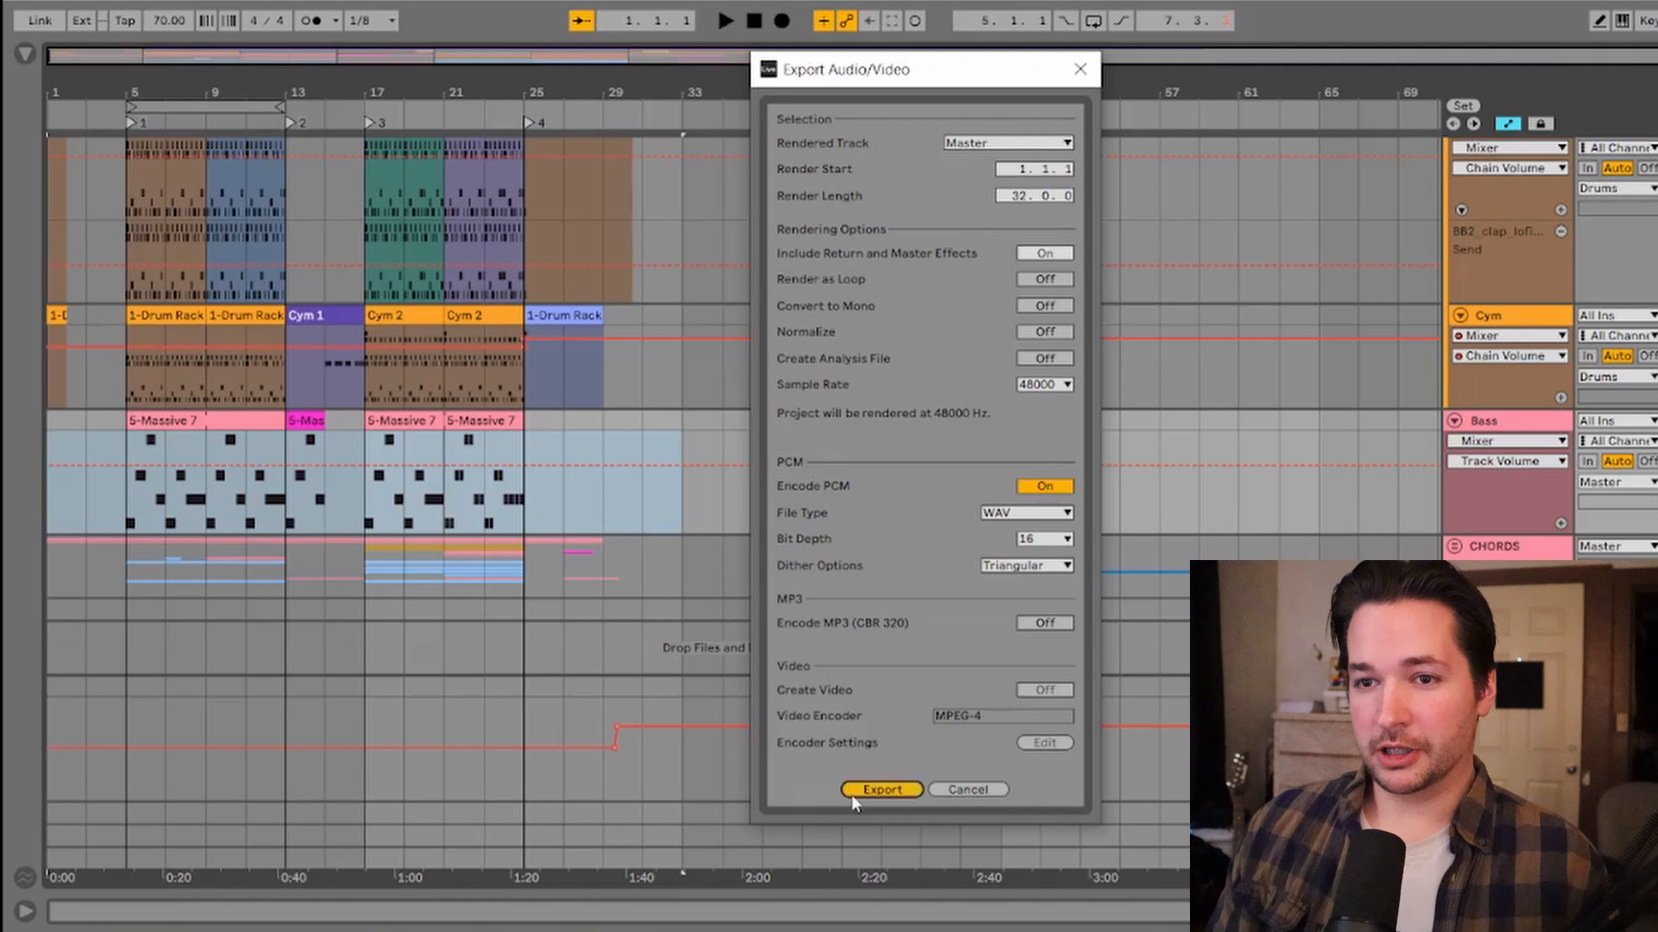
Step: Export the next stem as pg_Bass_70BPM.wav into the same folder
{"action": "left_click", "coordinate": [877, 789]}
{"action": "left_click", "coordinate": [671, 656]}
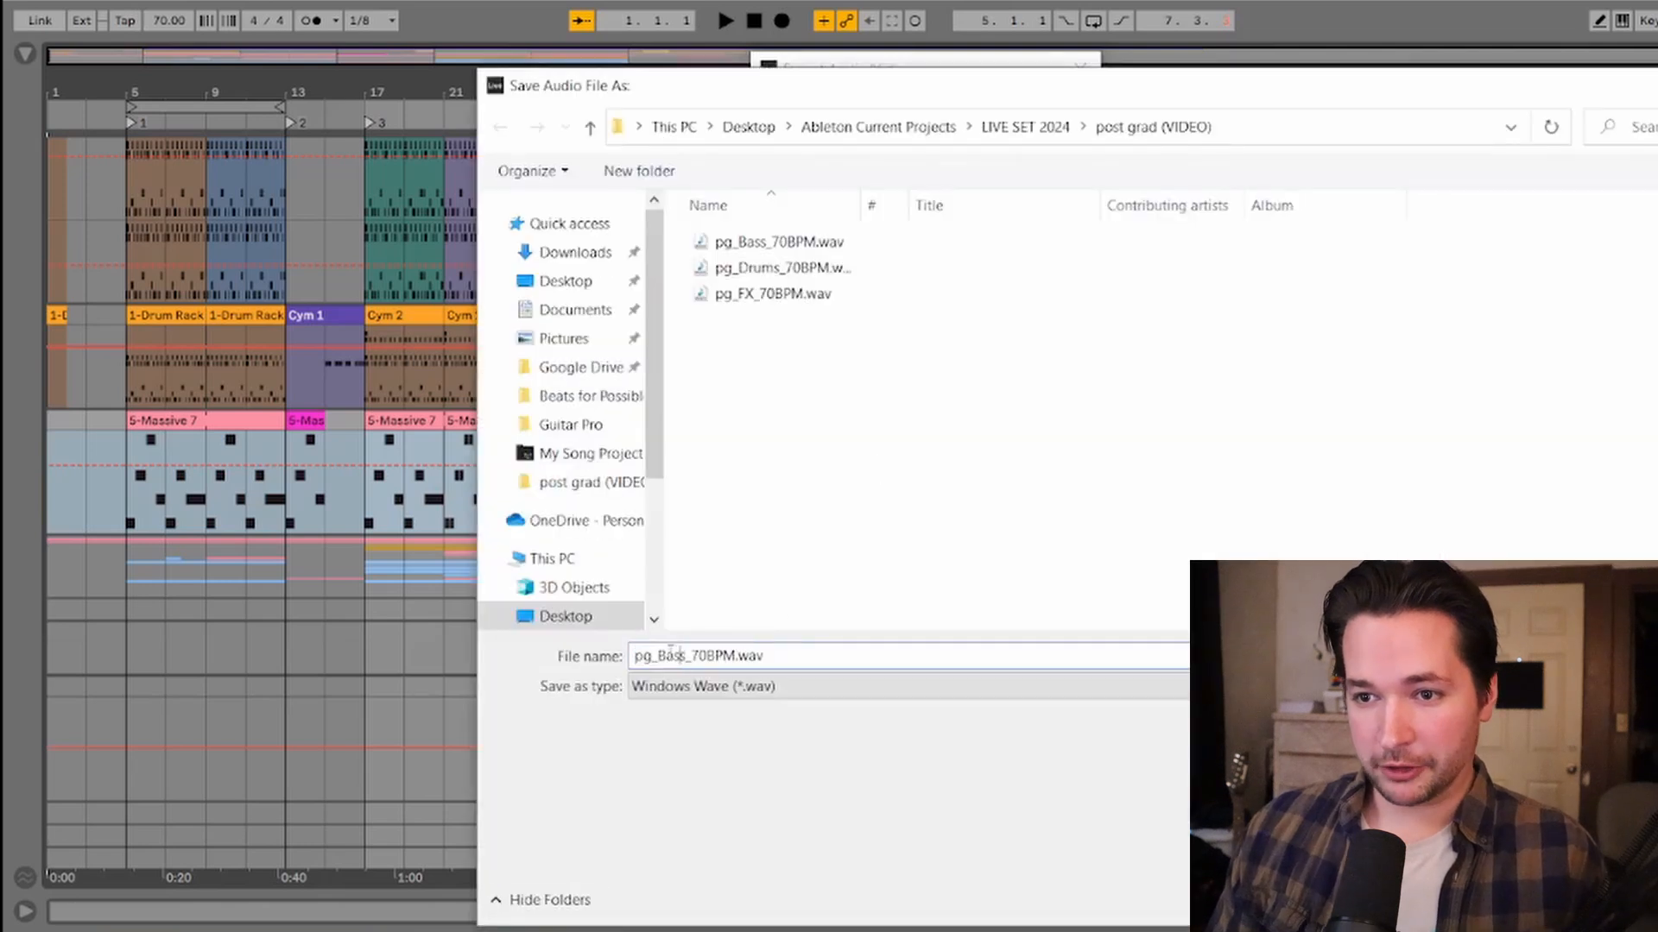
{"action": "key", "text": "Return"}
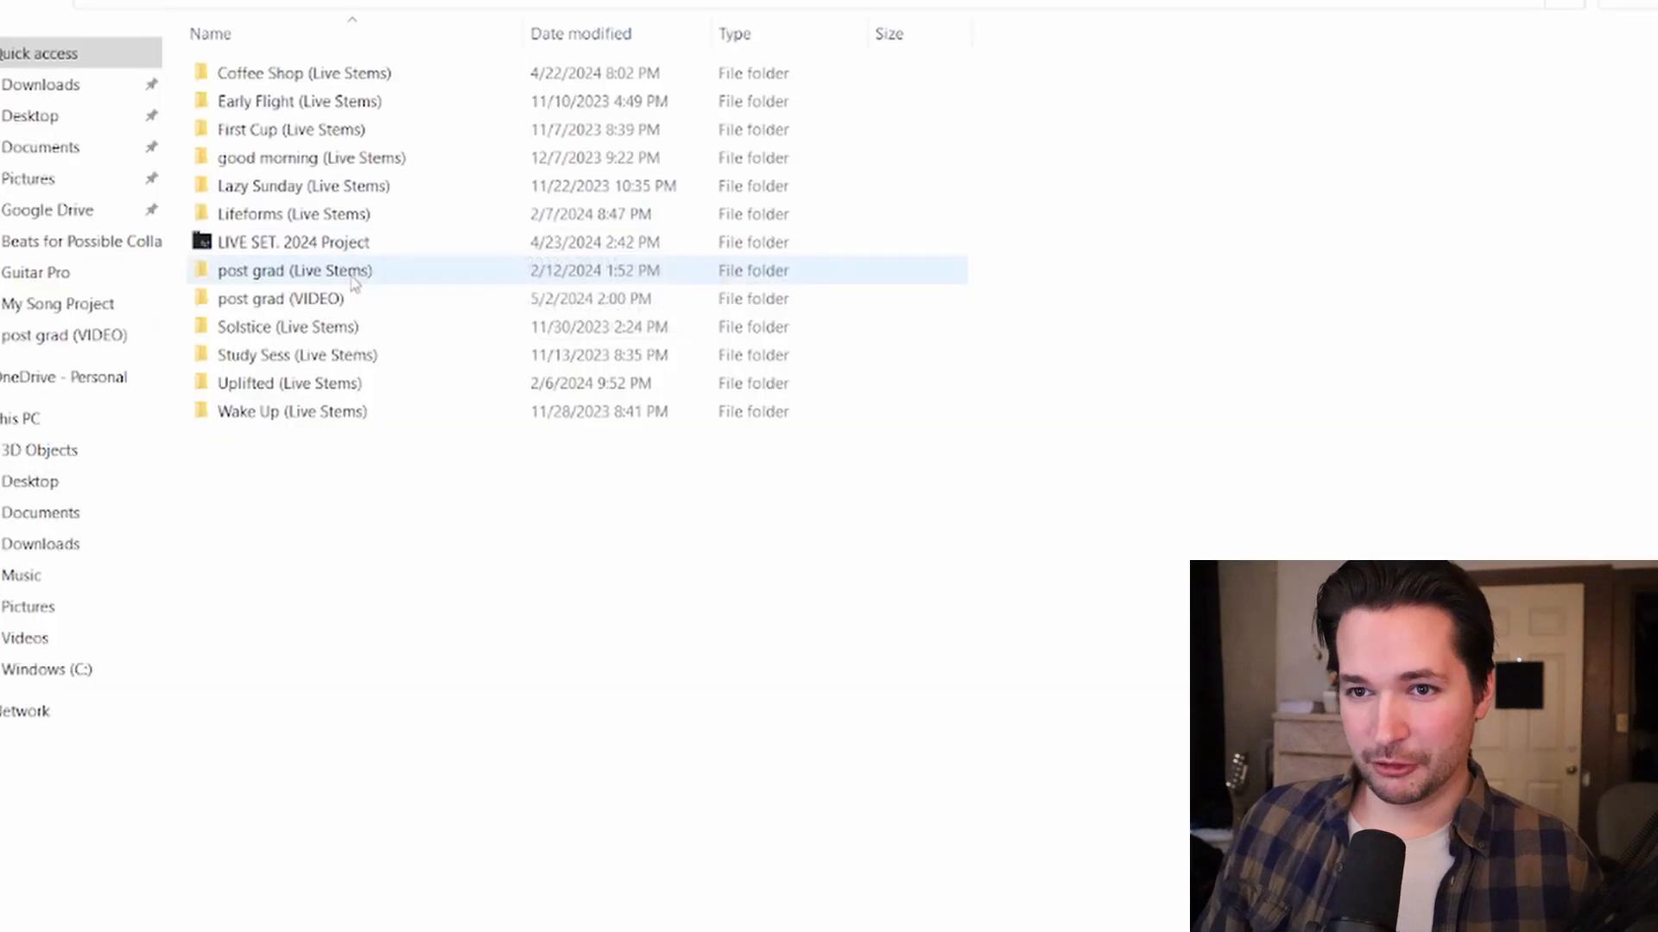
Step: Set the new project's tempo to 70 BPM
{"action": "mouse_move", "coordinate": [354, 285]}
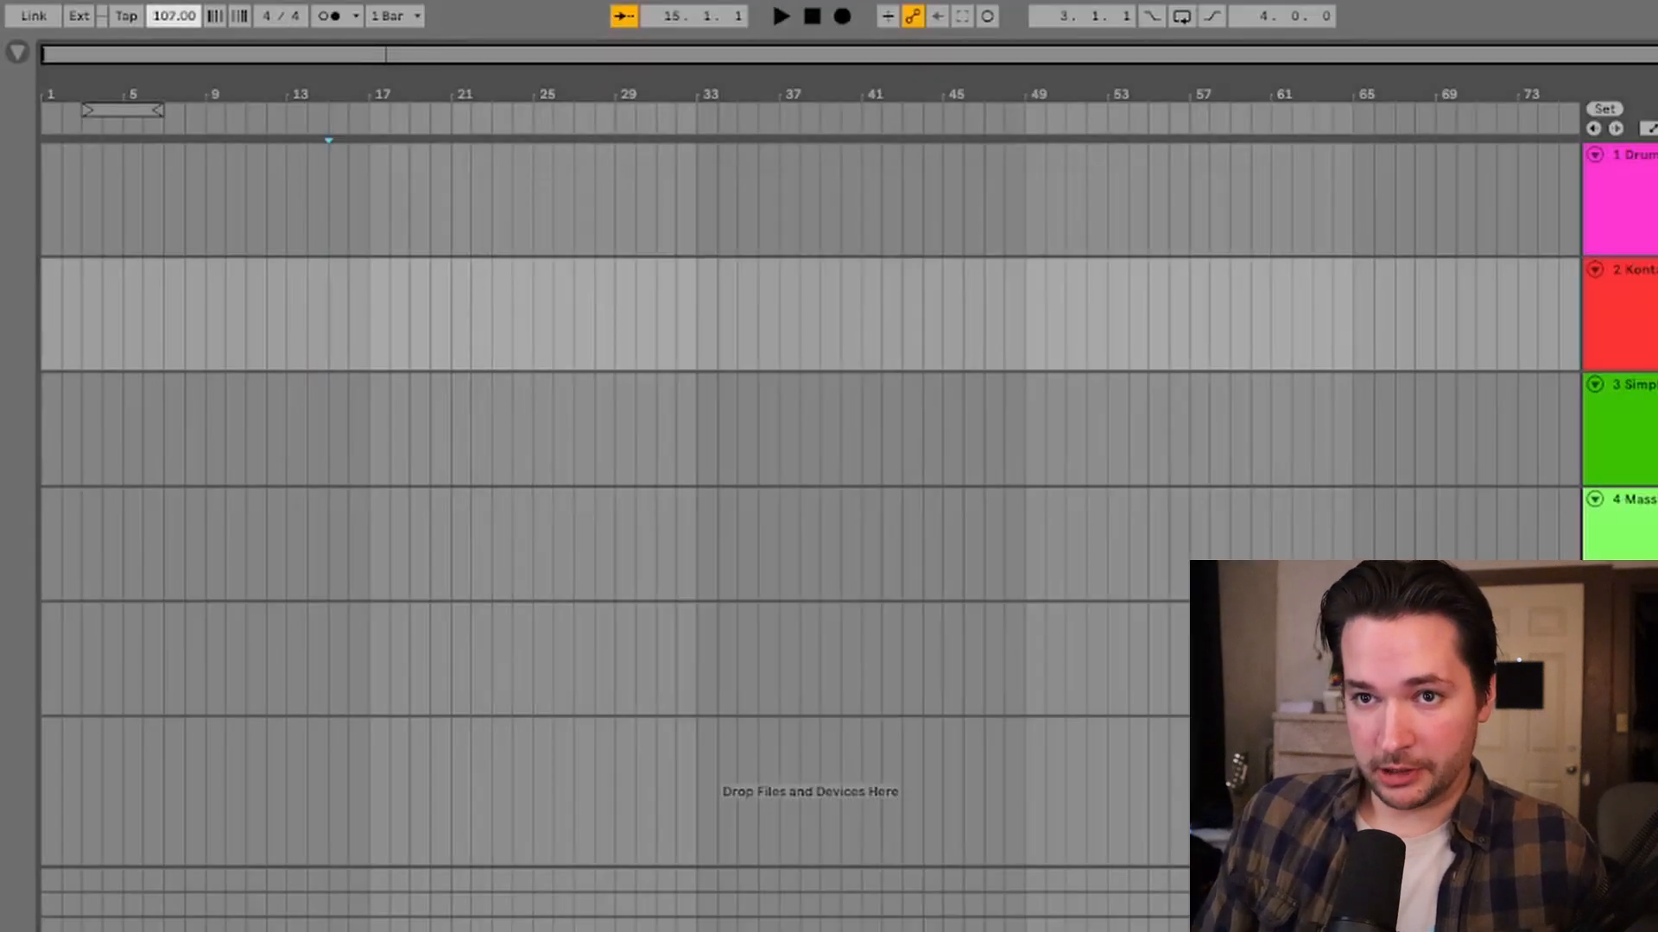
{"action": "left_click_drag", "start_coordinate": [174, 16], "coordinate": [173, 34]}
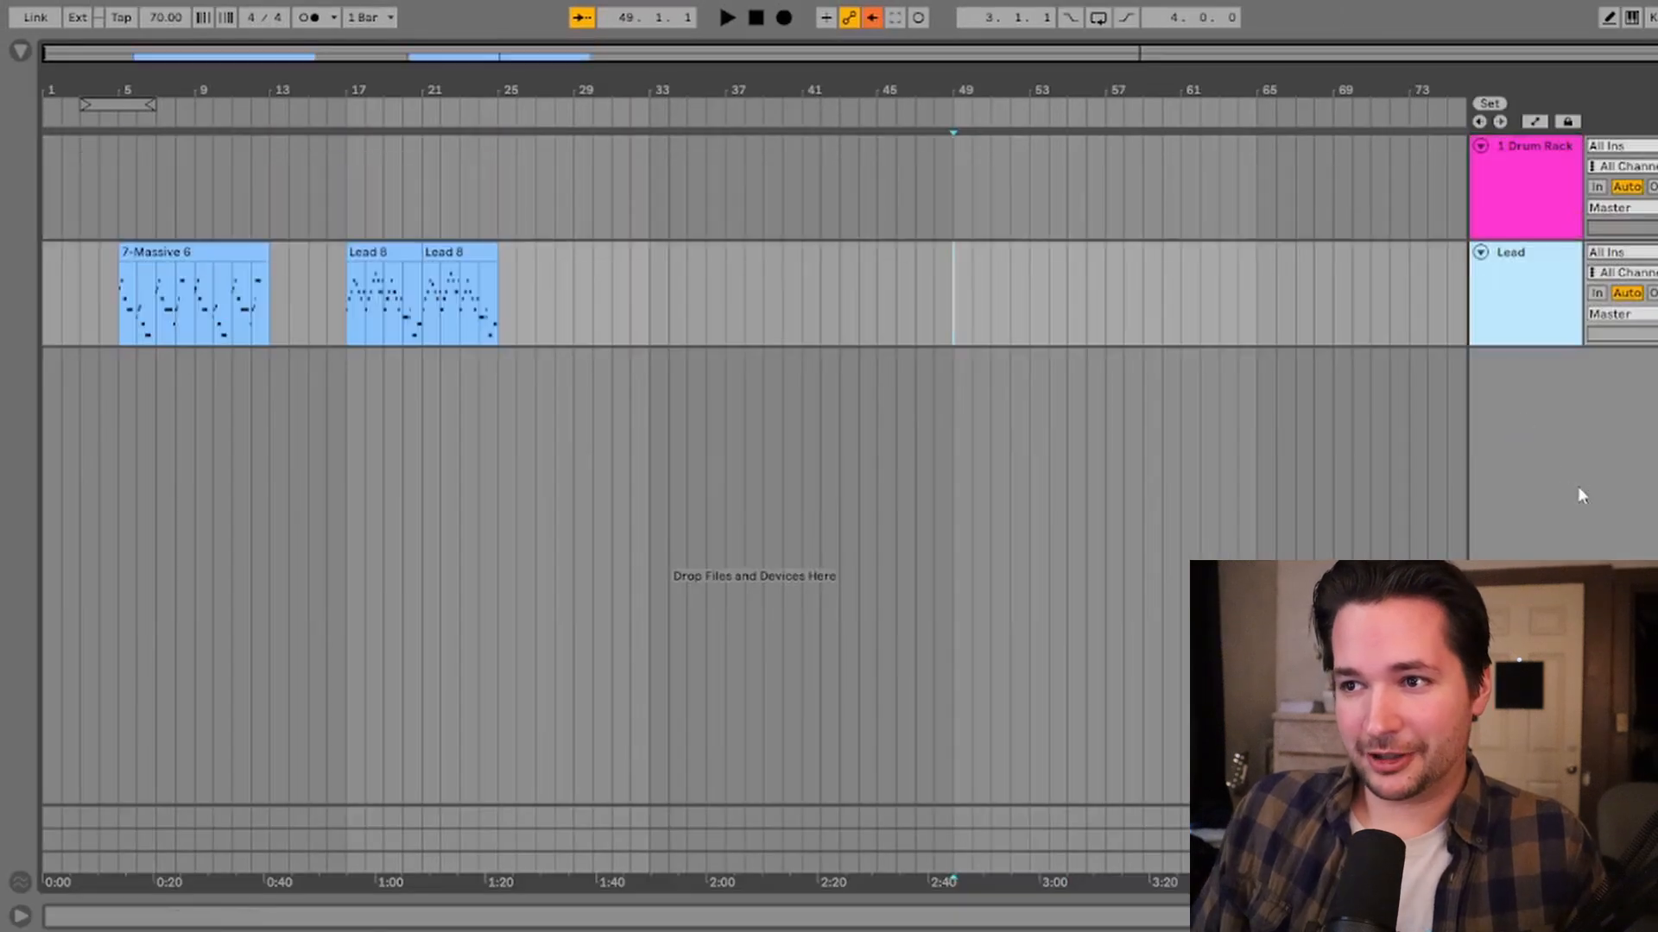
Step: Insert audio tracks and import the four exported stem WAV files onto them
{"action": "right_click", "coordinate": [1526, 156]}
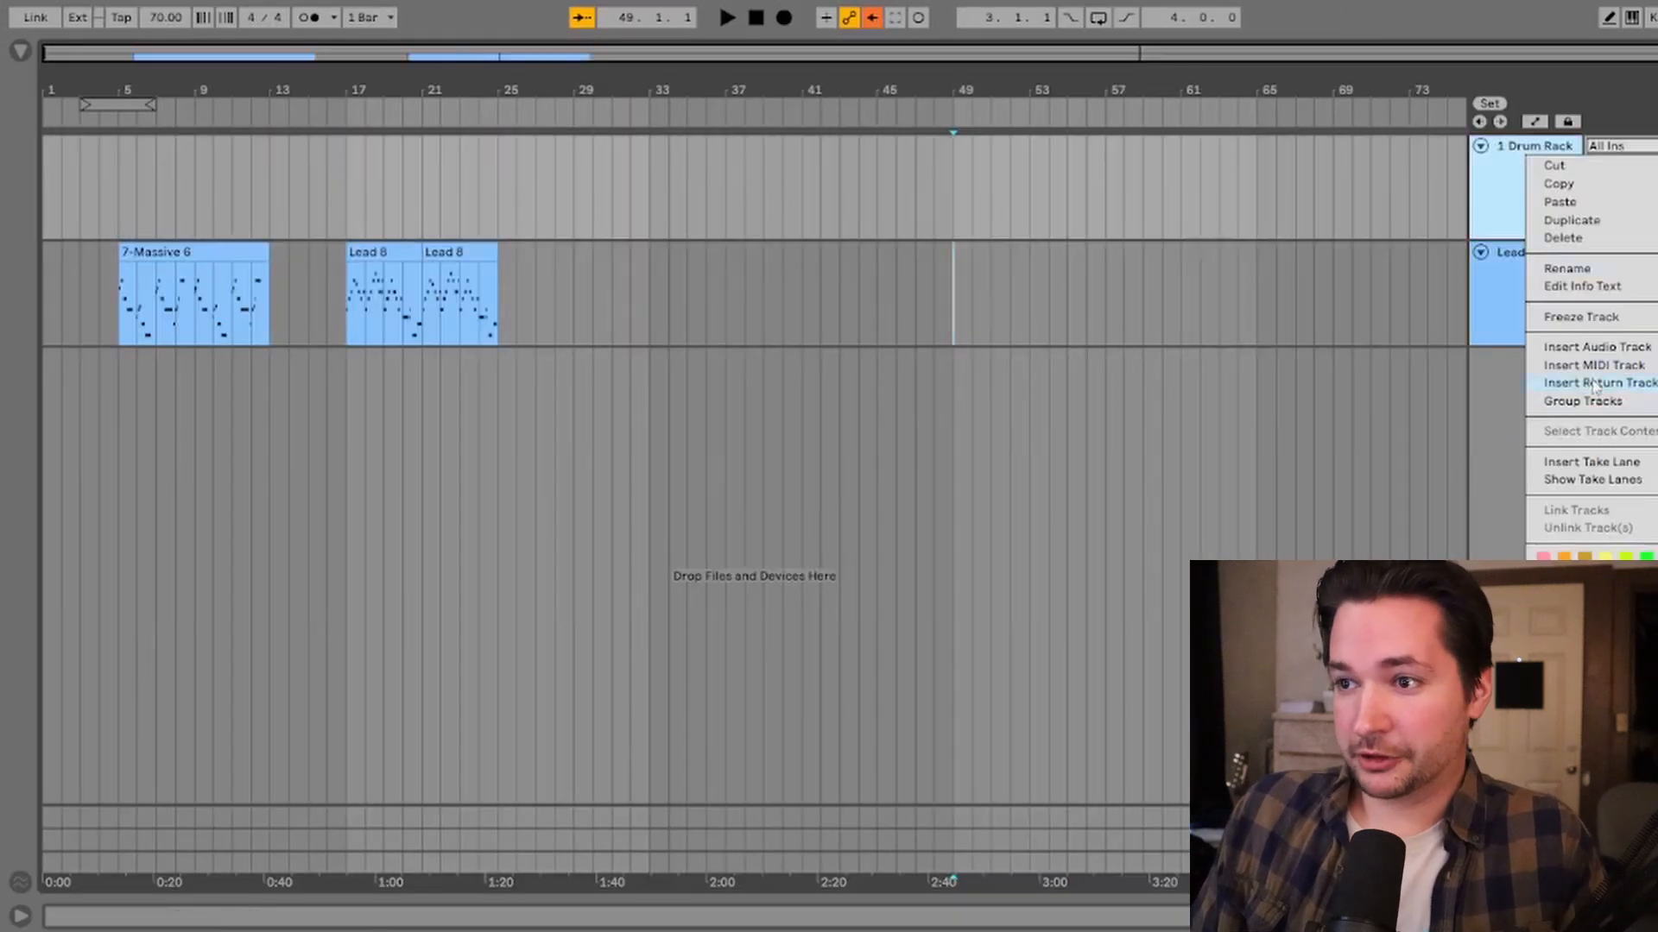
{"action": "left_click", "coordinate": [1577, 349]}
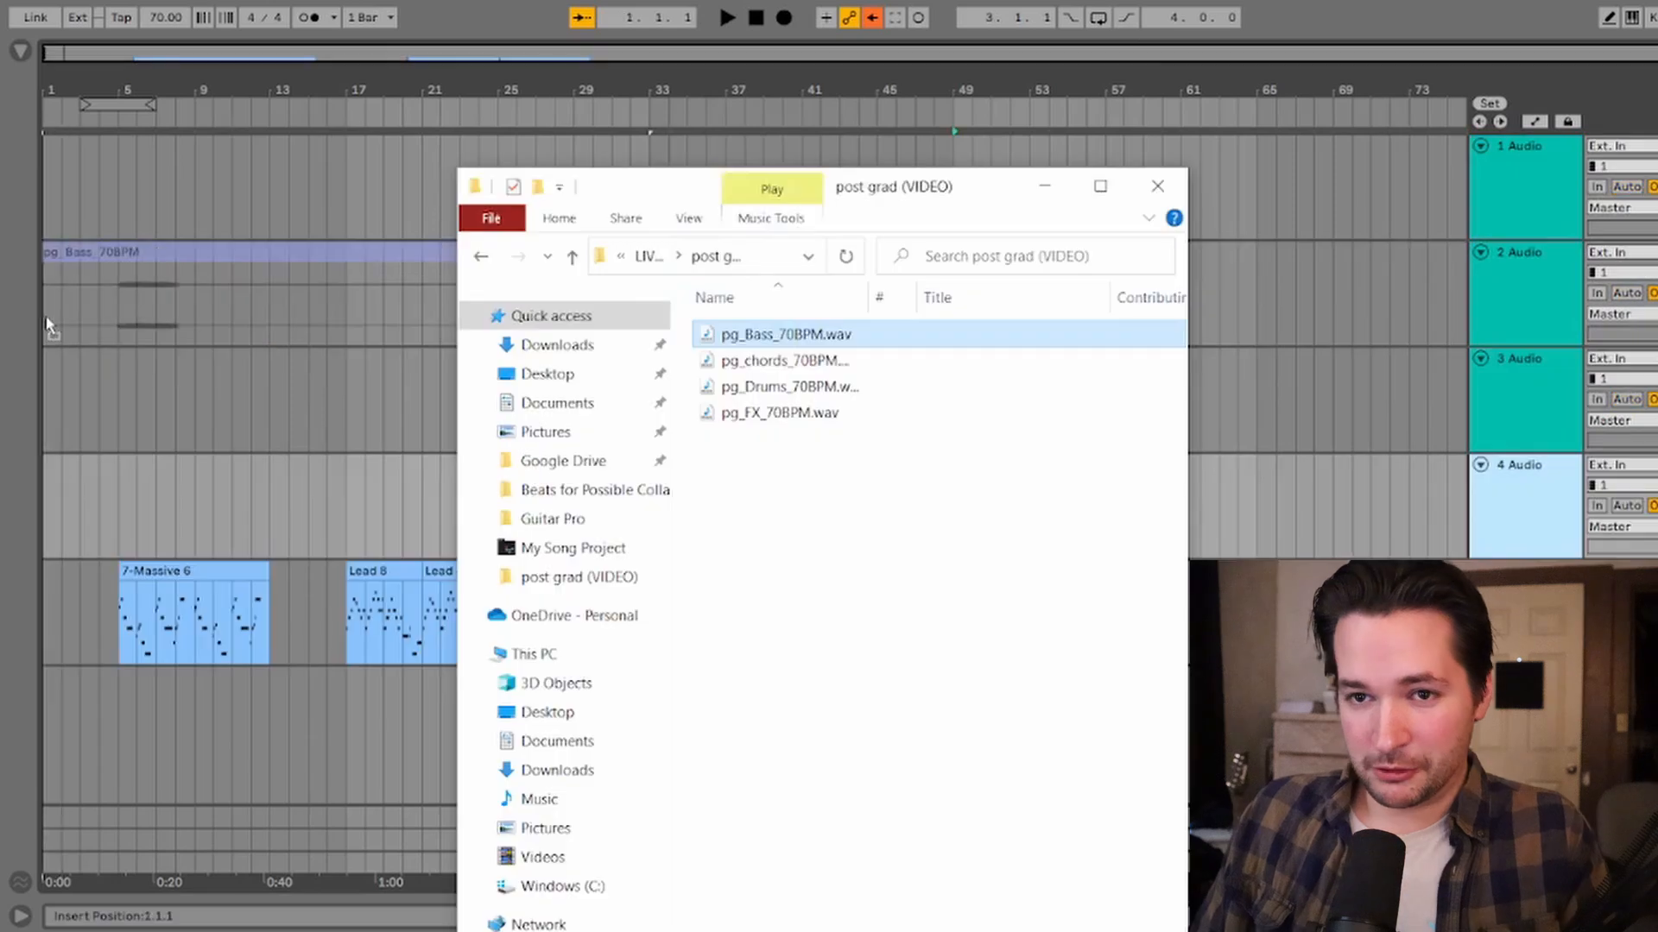
{"action": "left_click_drag", "start_coordinate": [48, 327], "coordinate": [49, 319]}
{"action": "left_click_drag", "start_coordinate": [852, 362], "coordinate": [145, 421]}
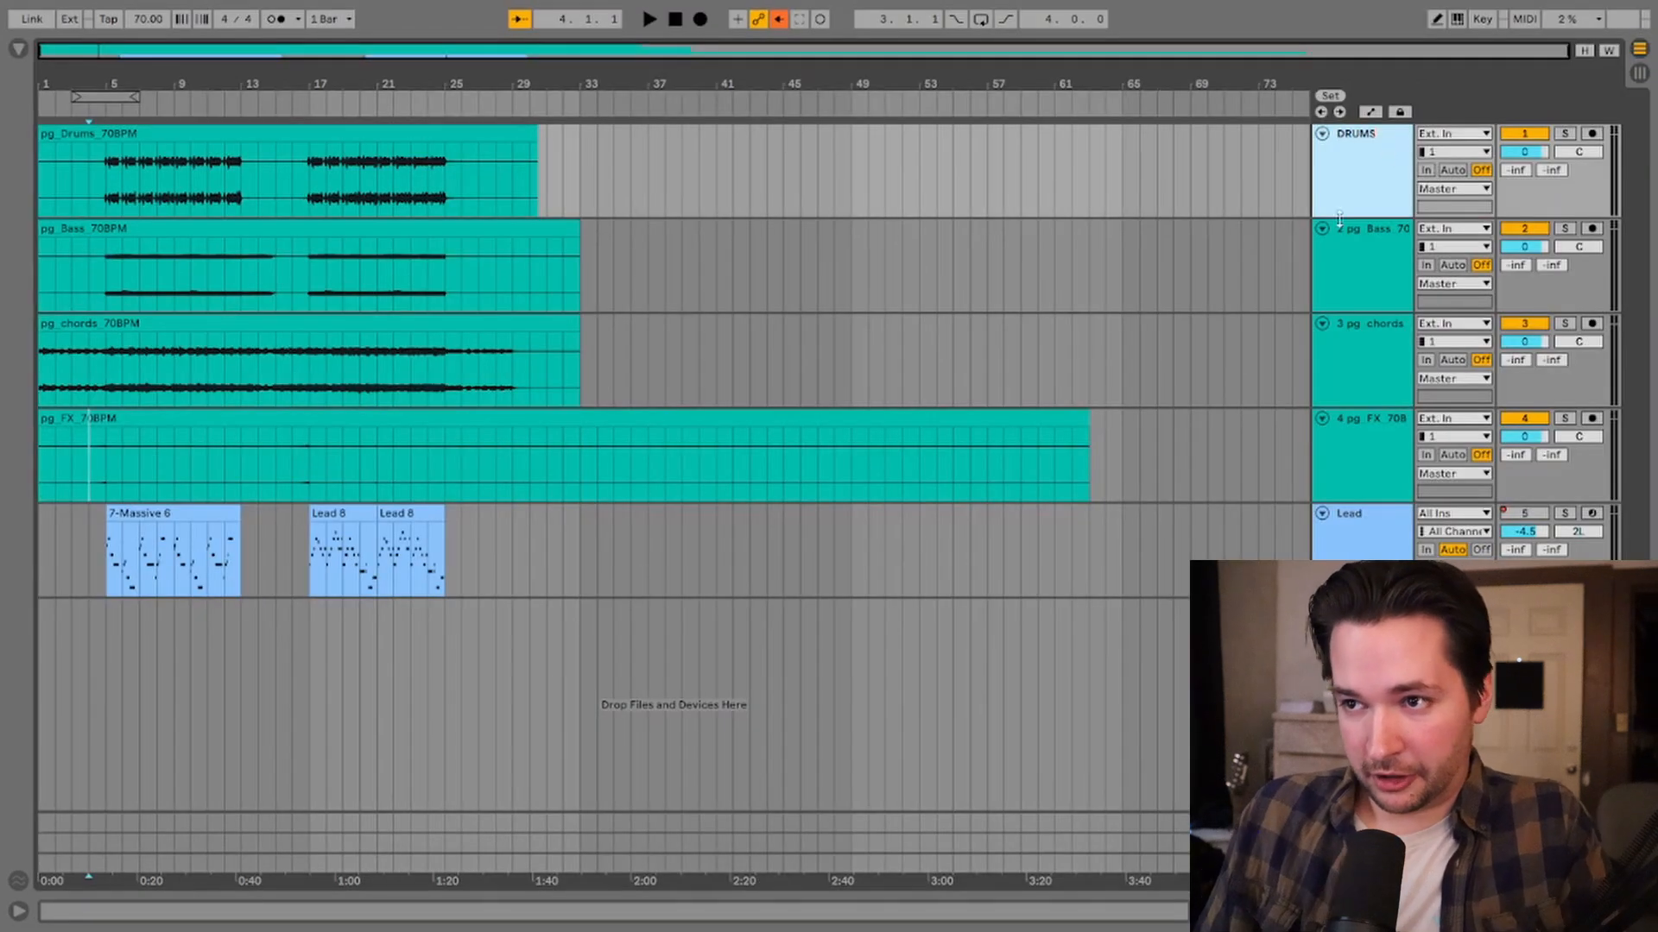
Step: Rename the imported stem tracks to Bass, Chords and FX
{"action": "left_click", "coordinate": [1339, 223]}
{"action": "left_click", "coordinate": [1362, 486]}
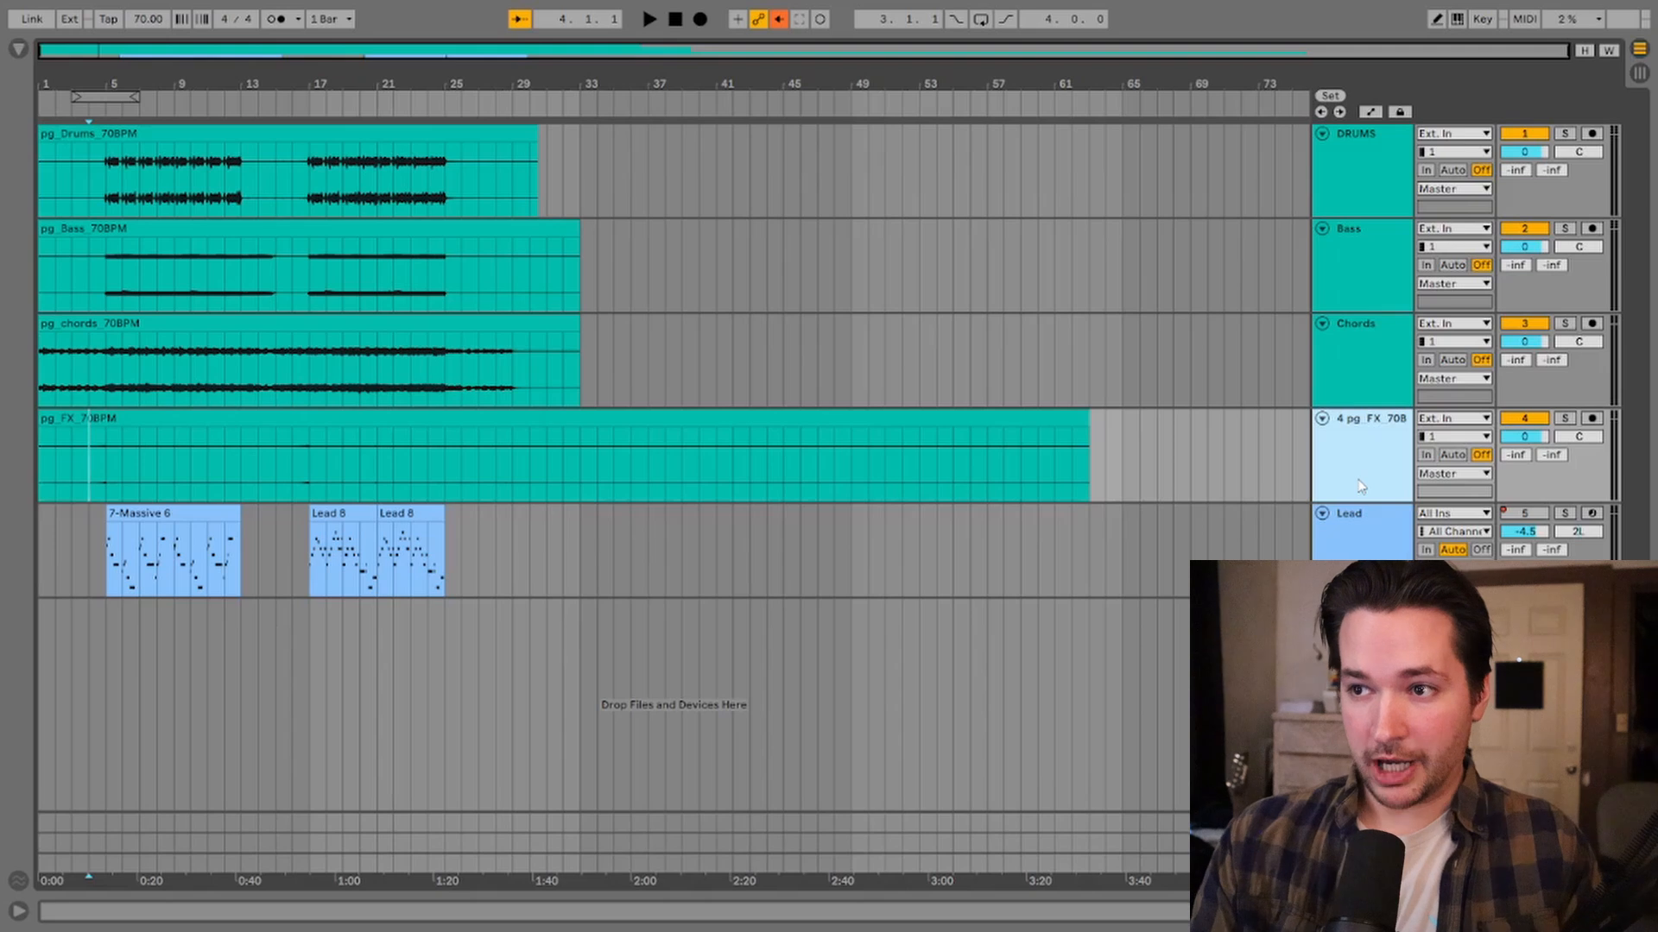
{"action": "key", "text": "ctrl+r"}
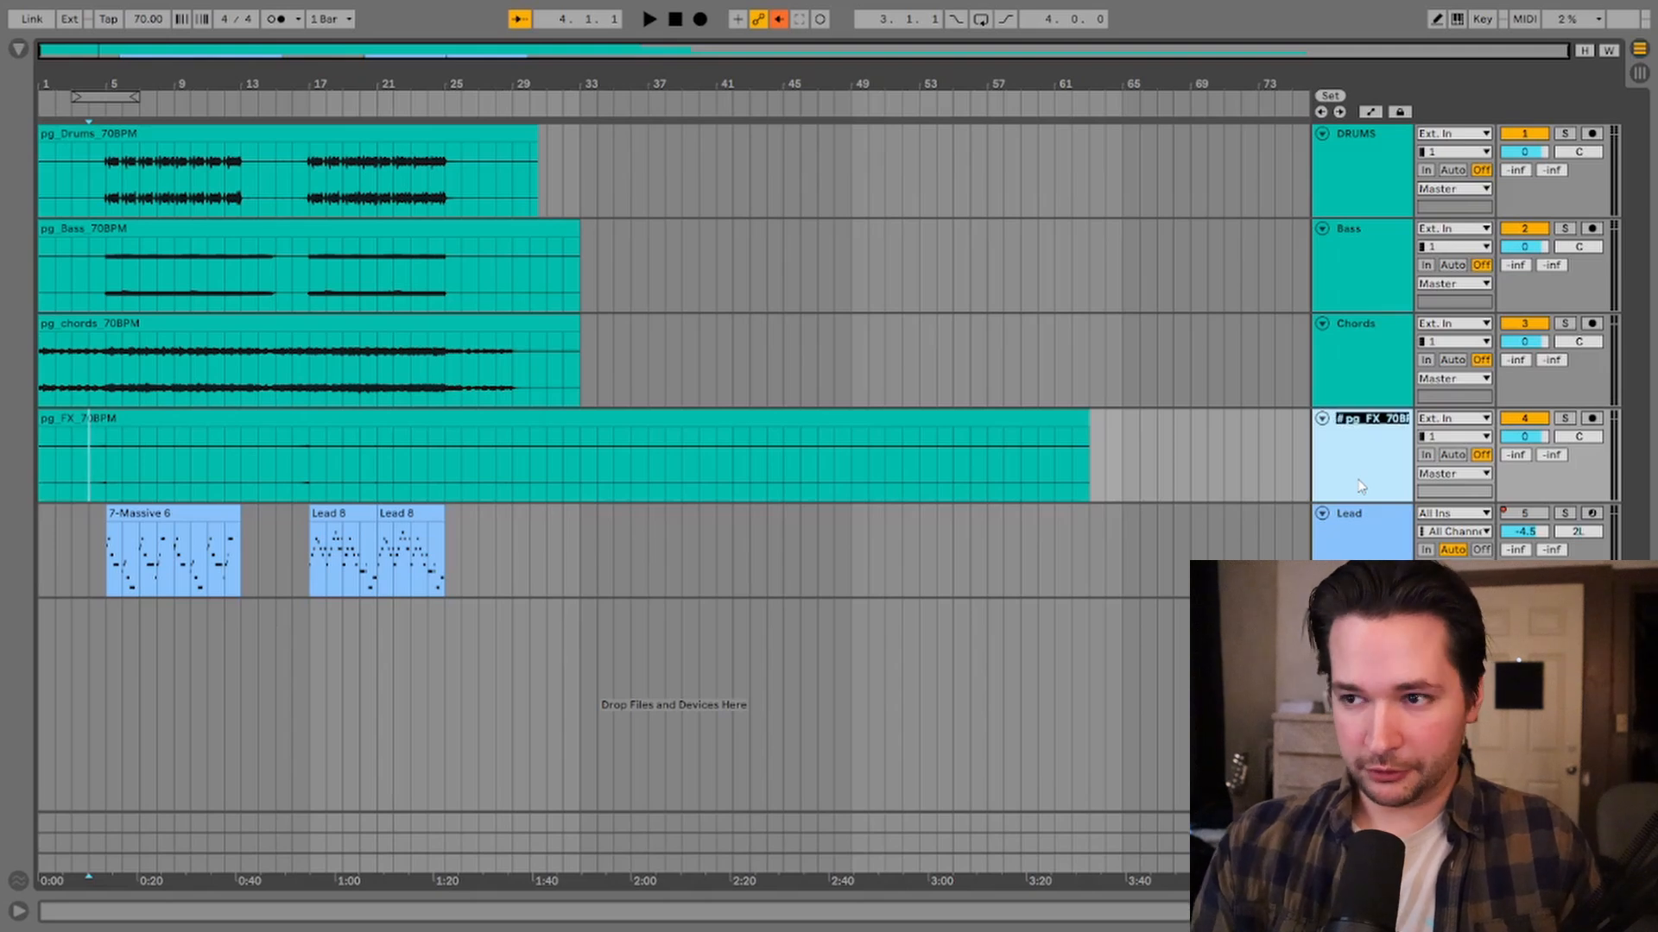
{"action": "type", "text": "FX"}
Step: Compare the stem clips' start points and lengths against the lead MIDI clips
{"action": "left_click", "coordinate": [396, 184]}
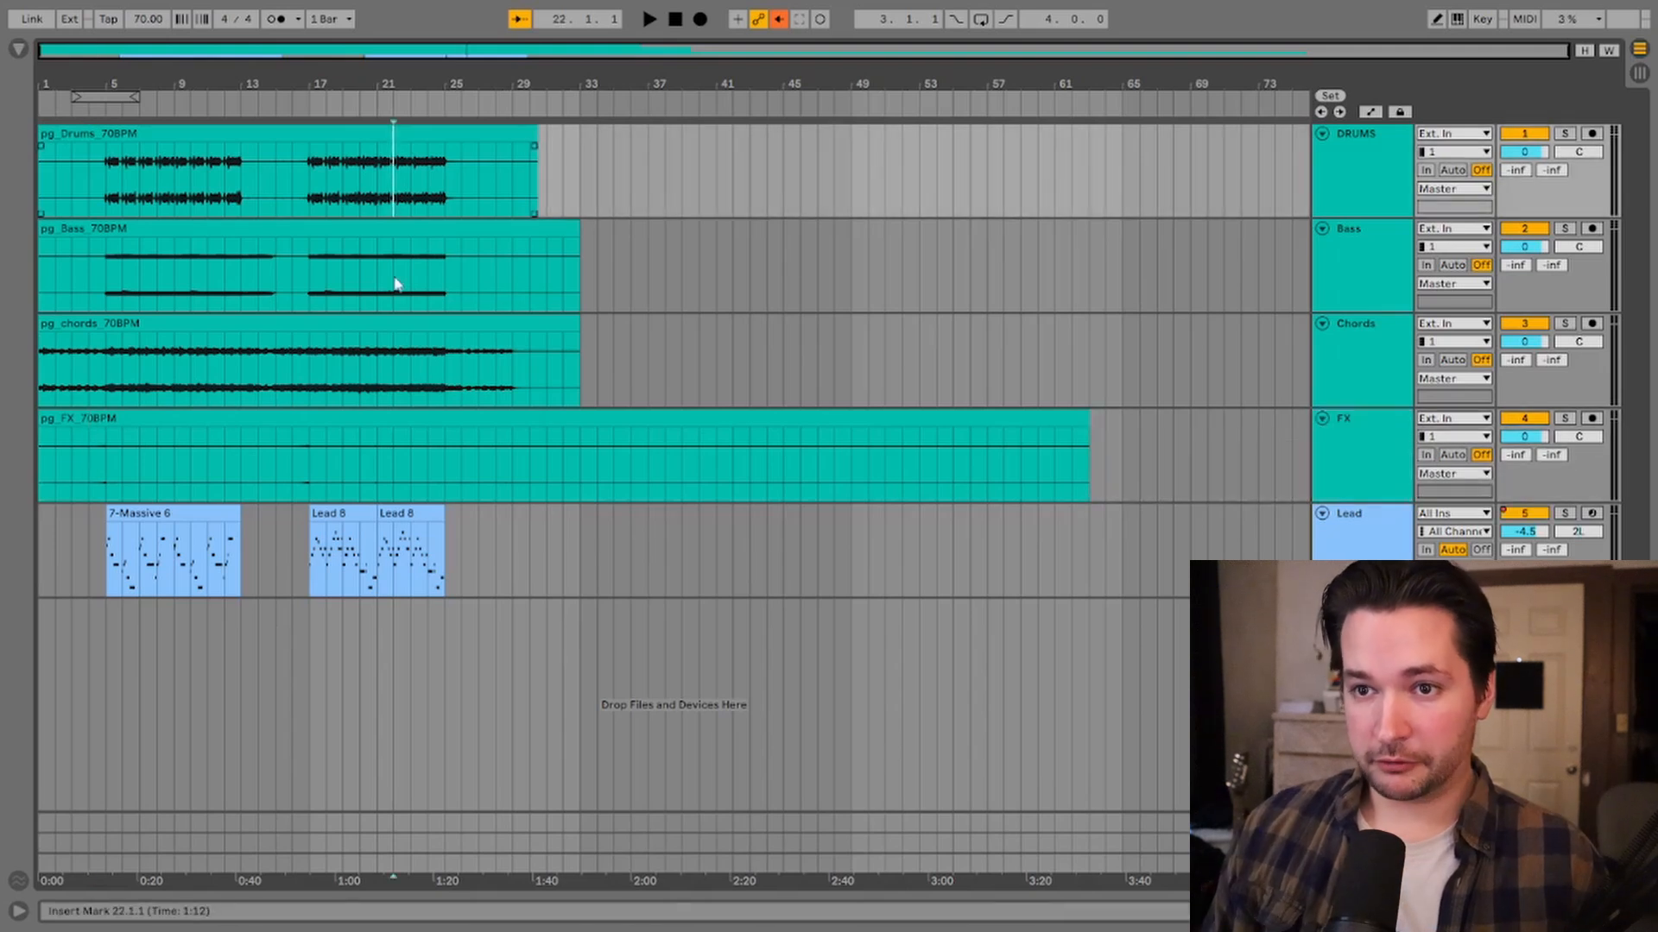
{"action": "left_click", "coordinate": [397, 277]}
{"action": "left_click", "coordinate": [375, 366]}
{"action": "left_click", "coordinate": [380, 480]}
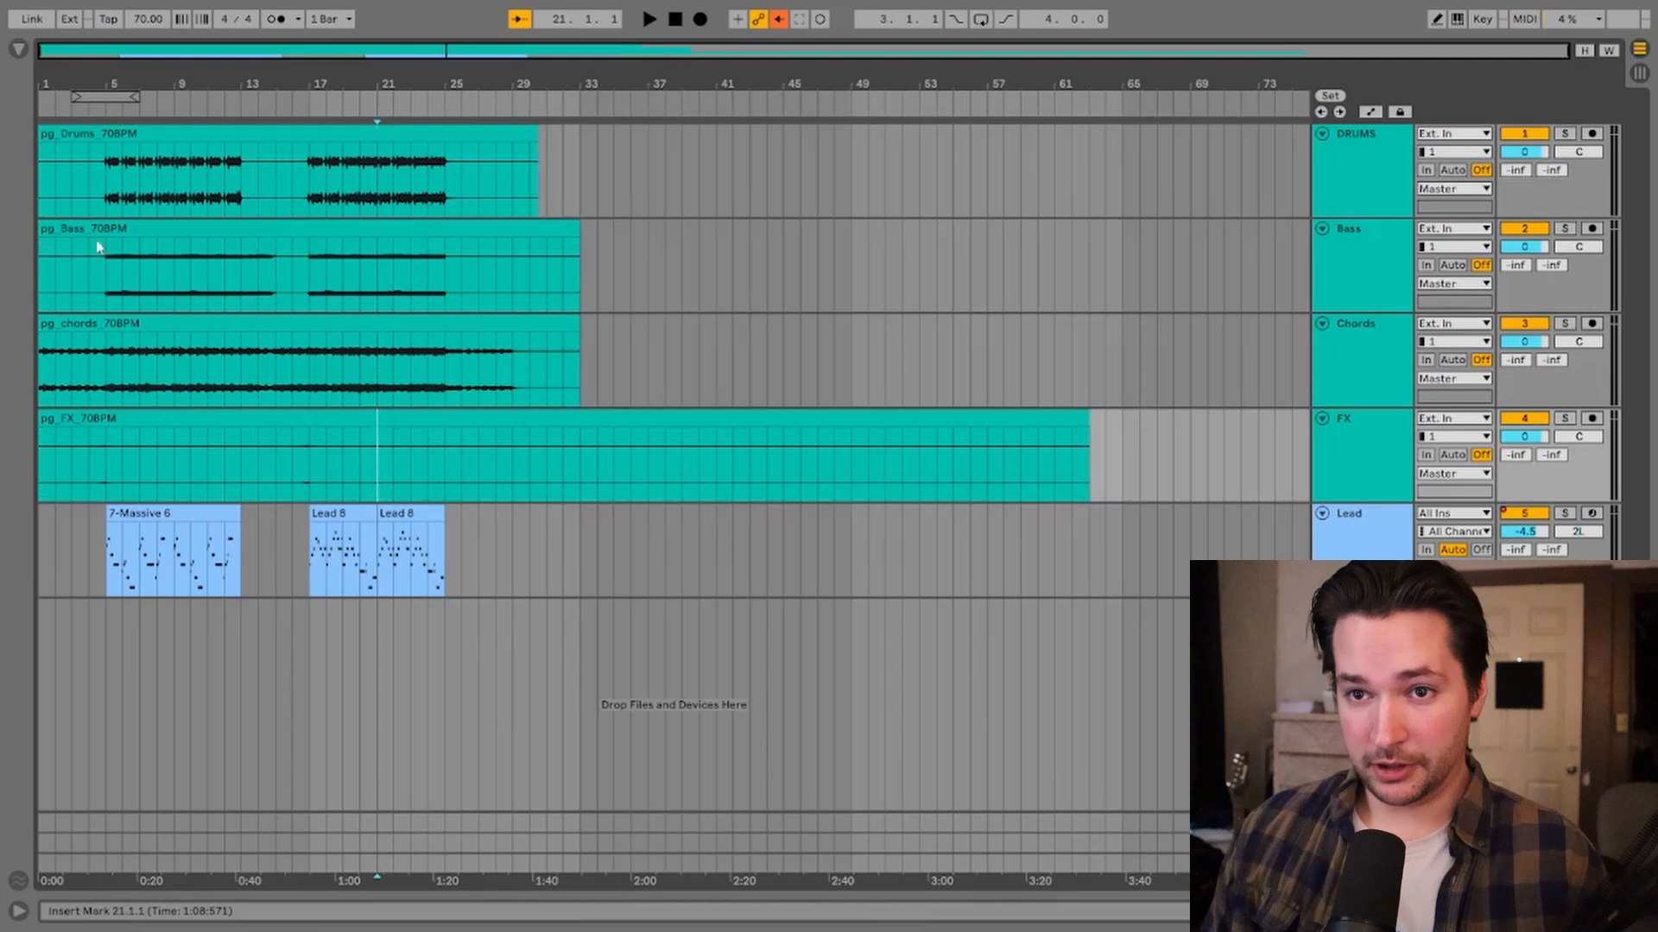
{"action": "left_click_drag", "start_coordinate": [105, 208], "coordinate": [511, 445]}
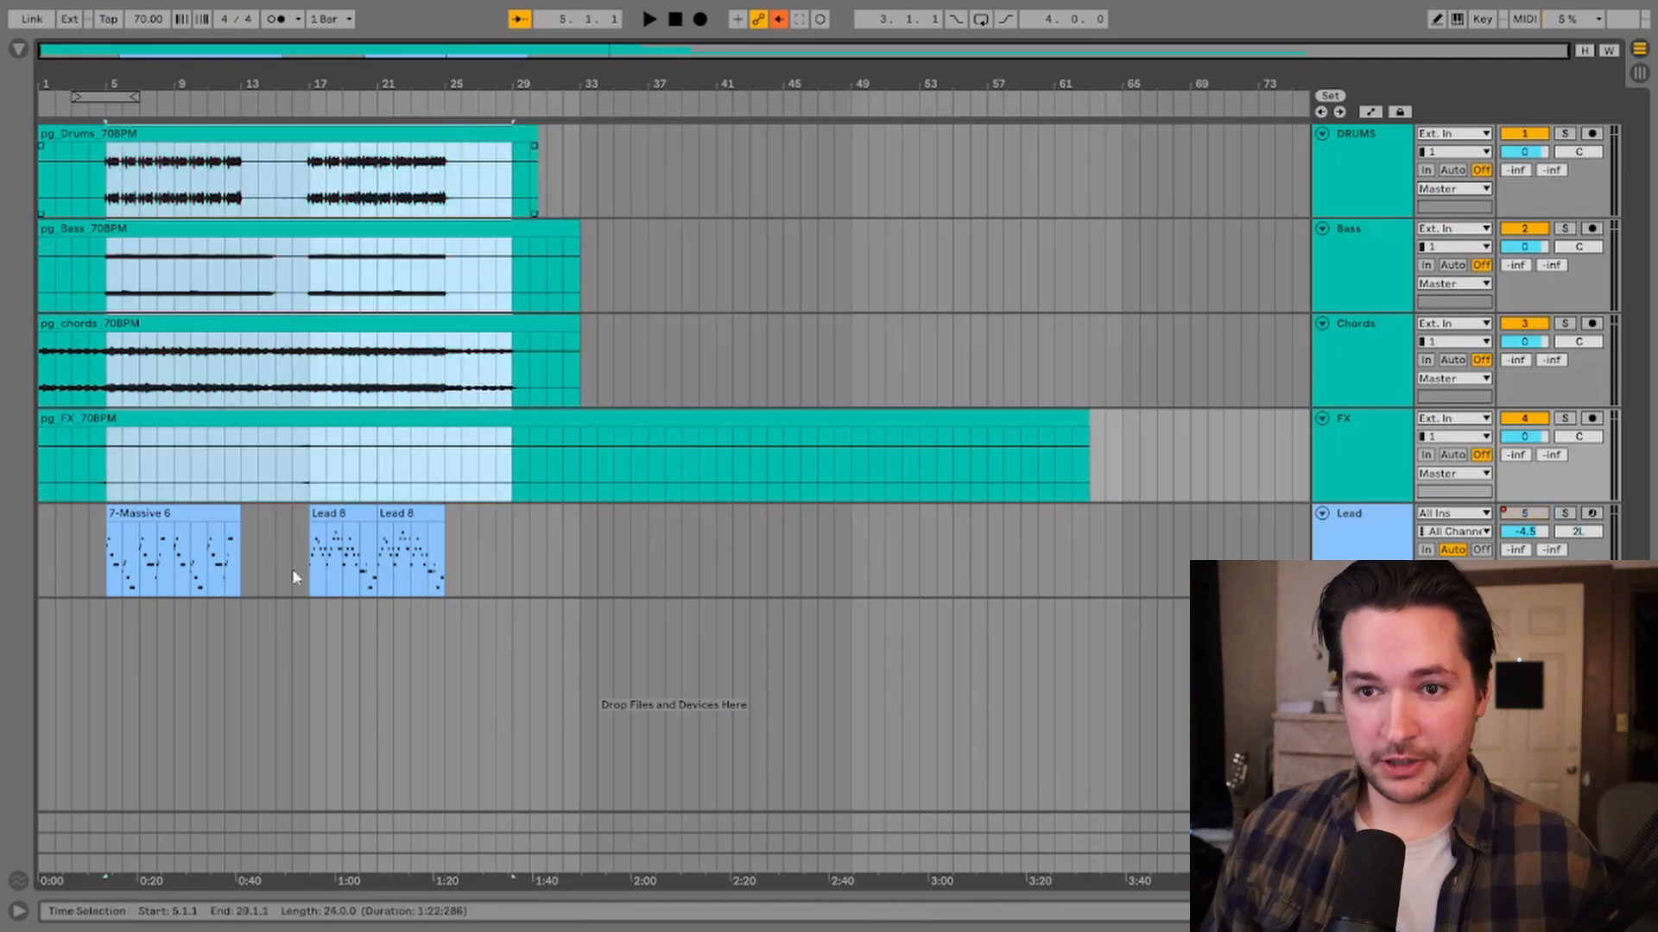
{"action": "left_click", "coordinate": [180, 515]}
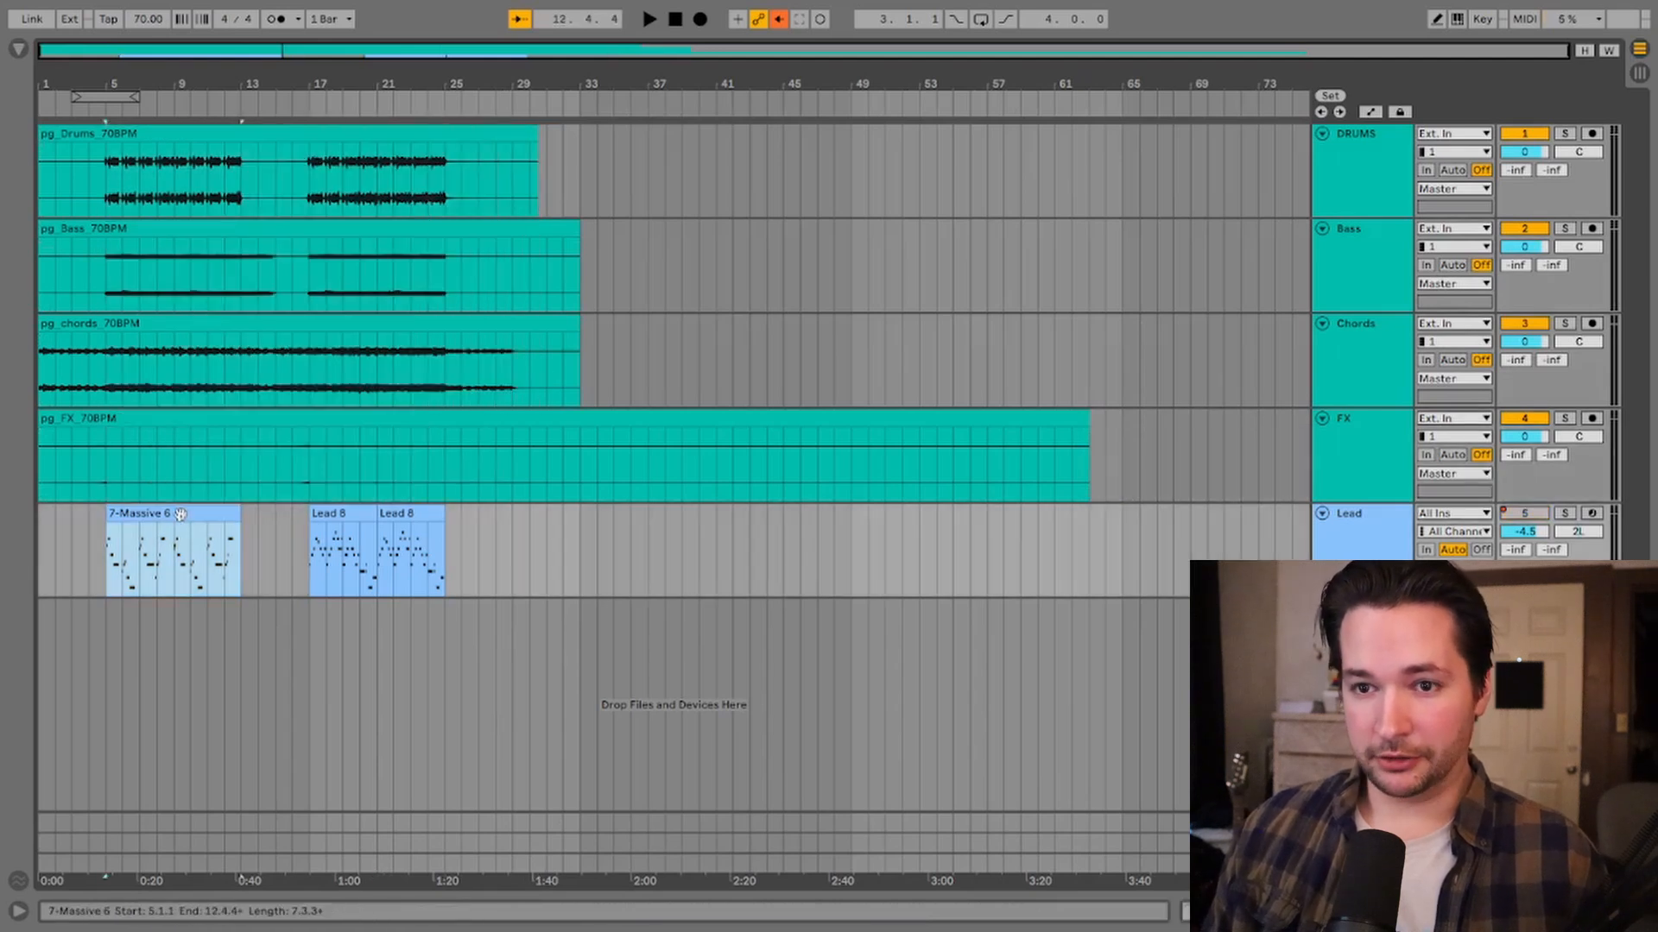
{"action": "key", "text": "plus"}
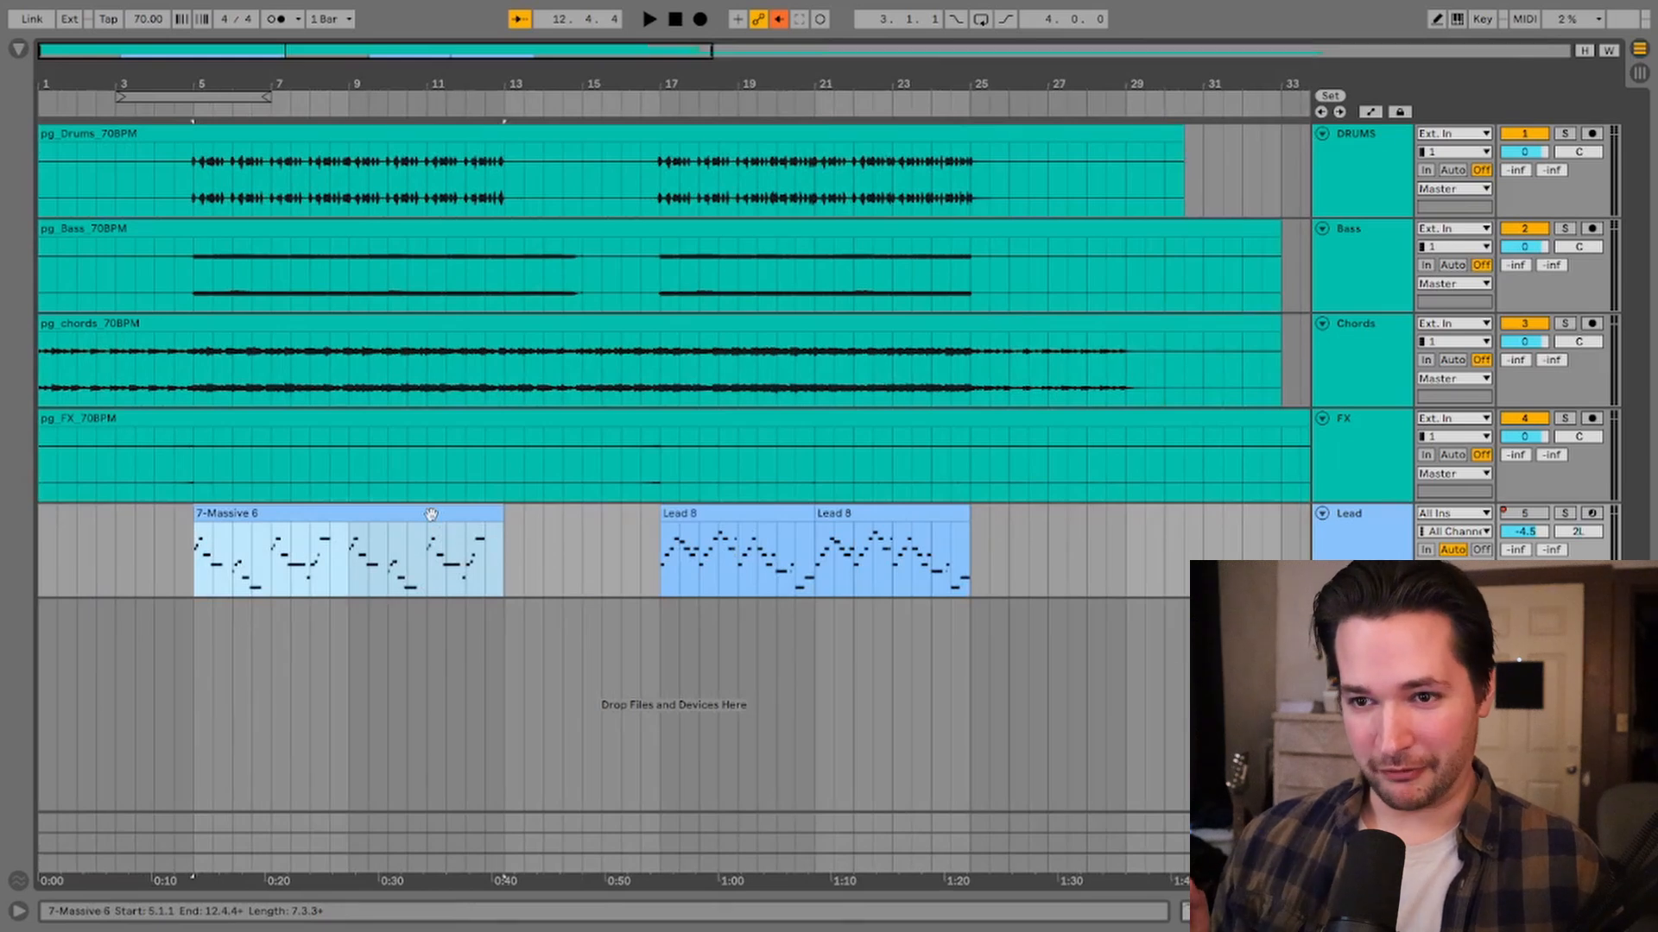
Step: Switch on automation mode and re-enable automation for the arrangement
{"action": "key", "text": "a"}
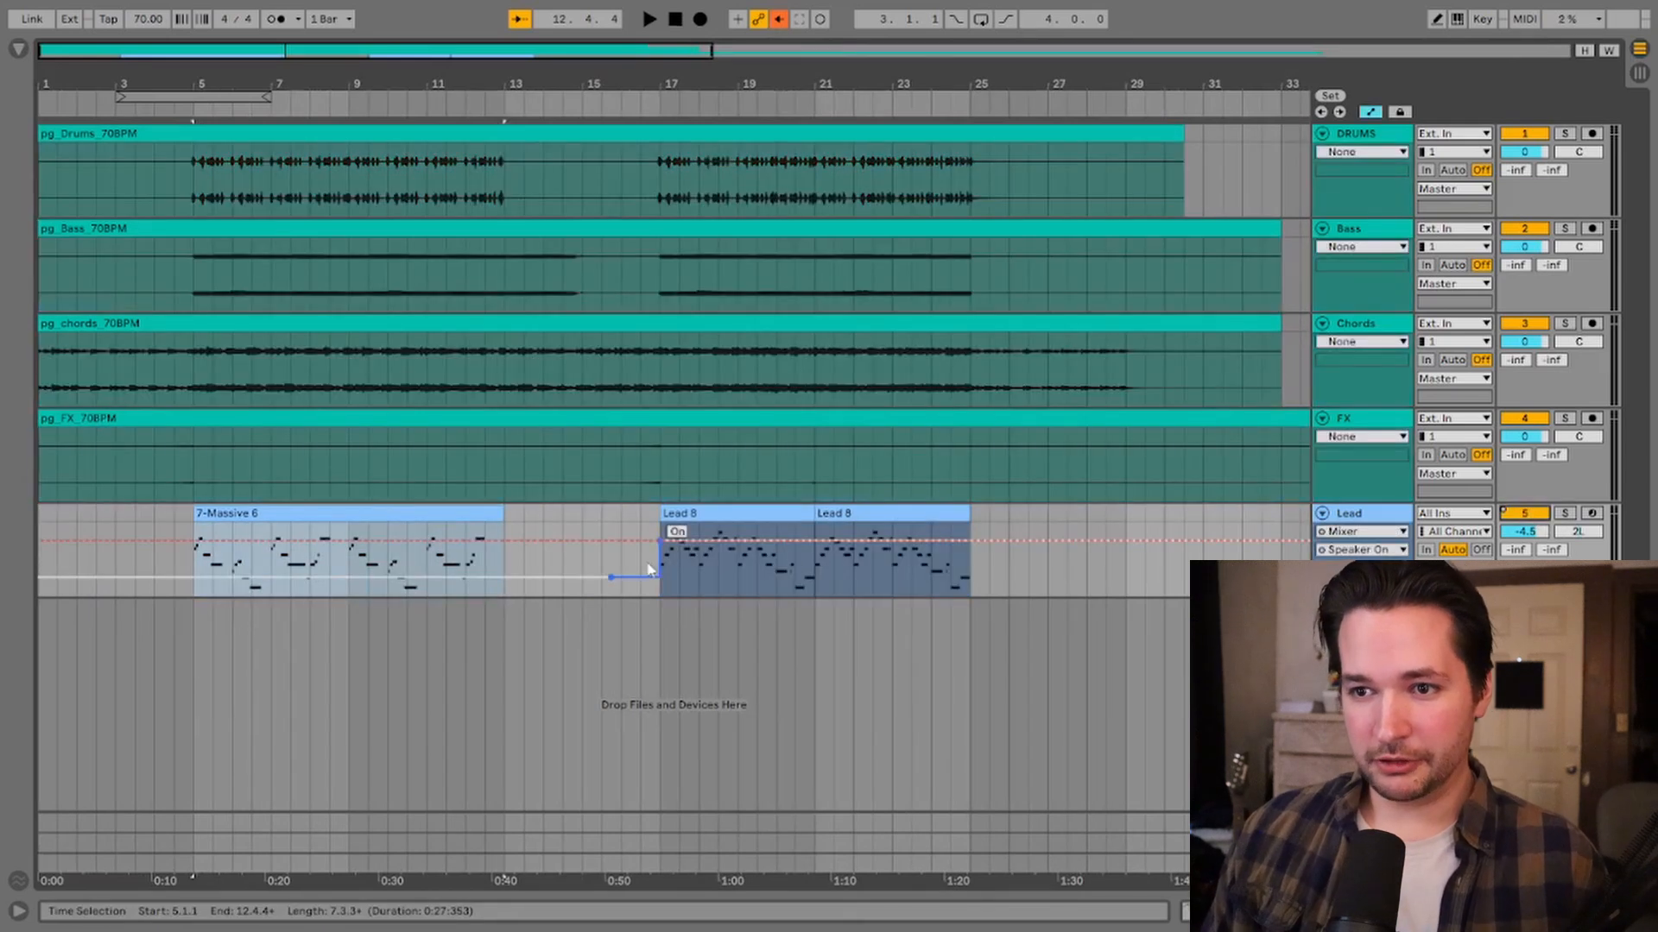
{"action": "left_click", "coordinate": [611, 577]}
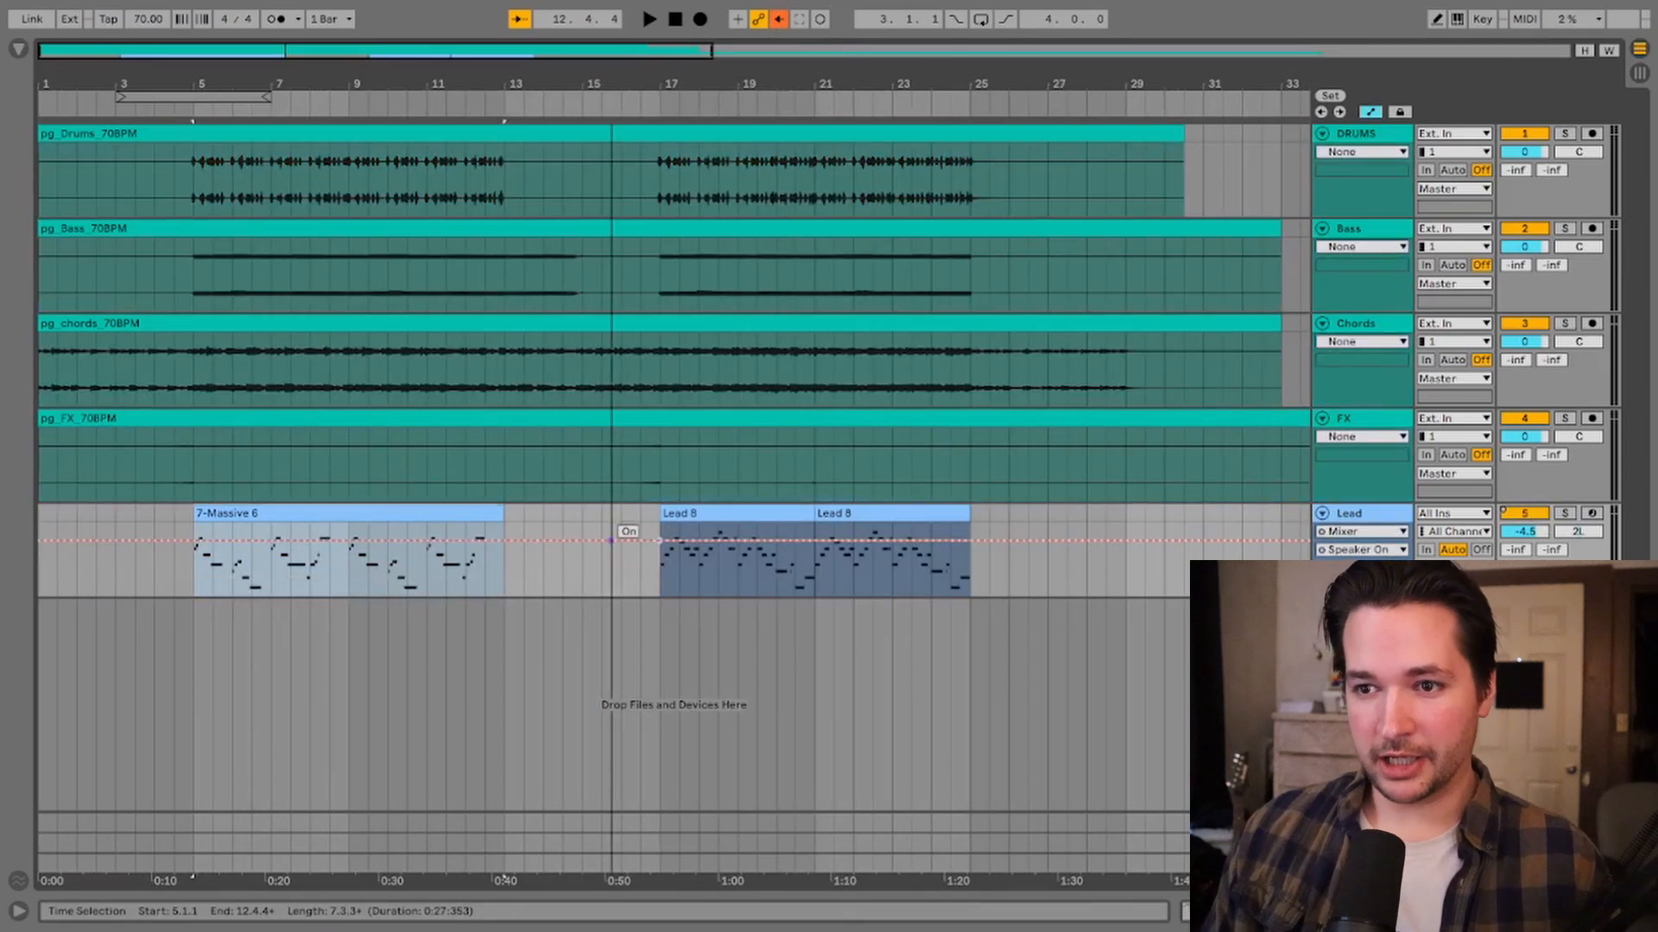
{"action": "left_click", "coordinate": [779, 19]}
{"action": "left_click", "coordinate": [190, 581]}
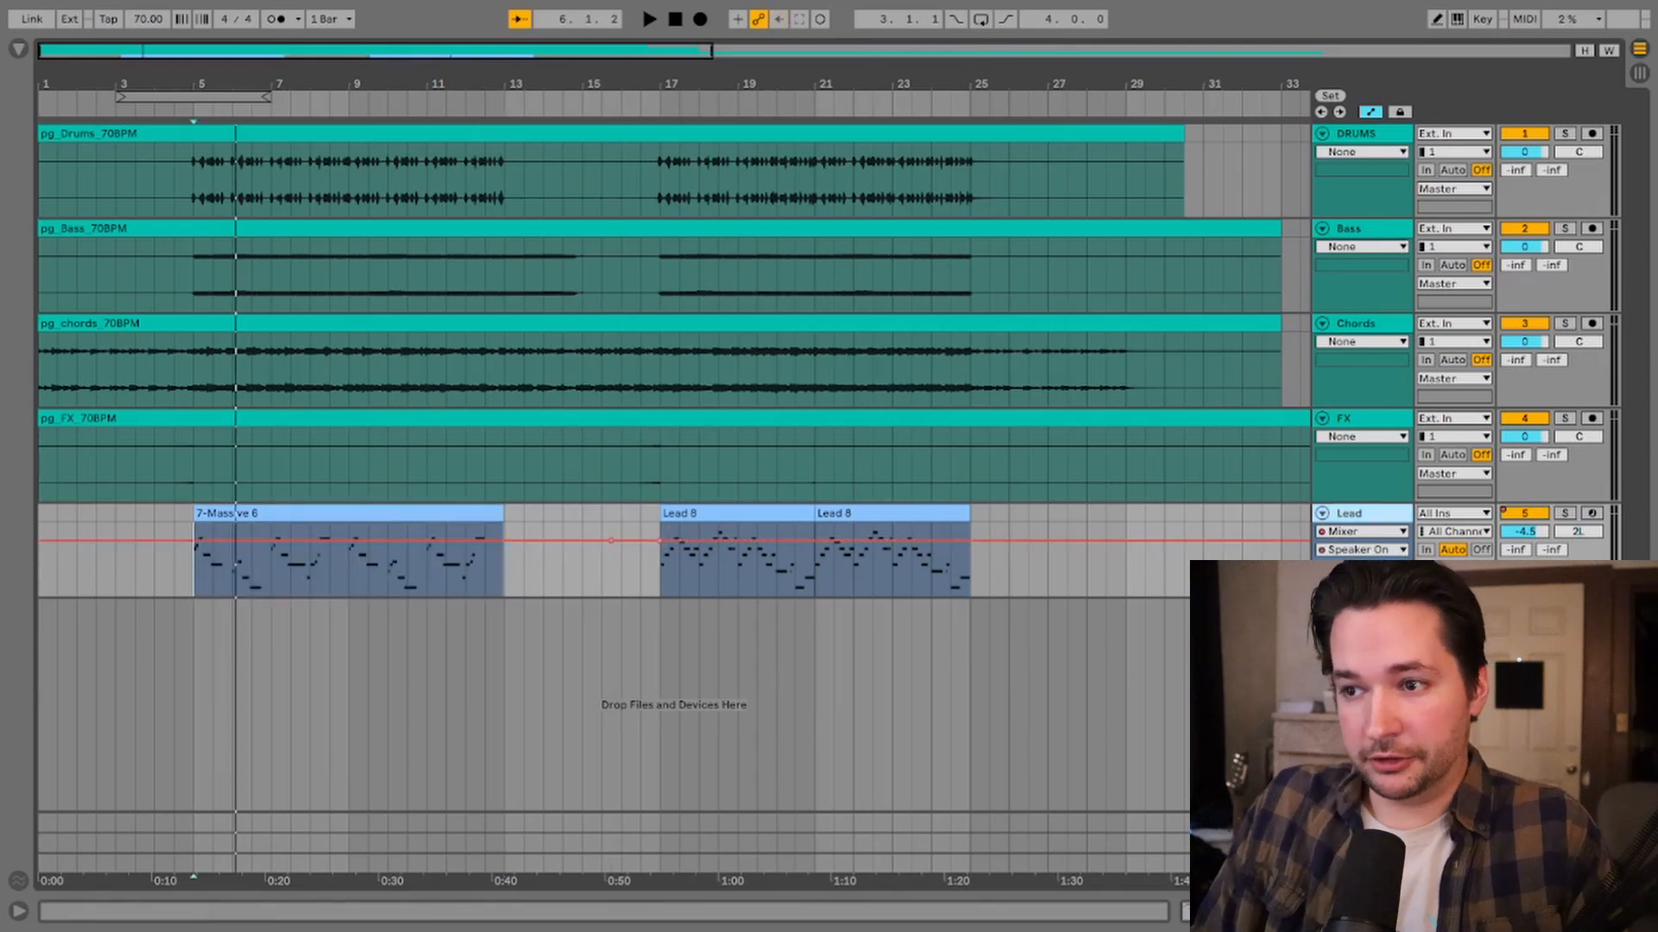
Step: Insert a new MIDI track at the top and add an empty MIDI clip across it
{"action": "key", "text": "ctrl+shift+t"}
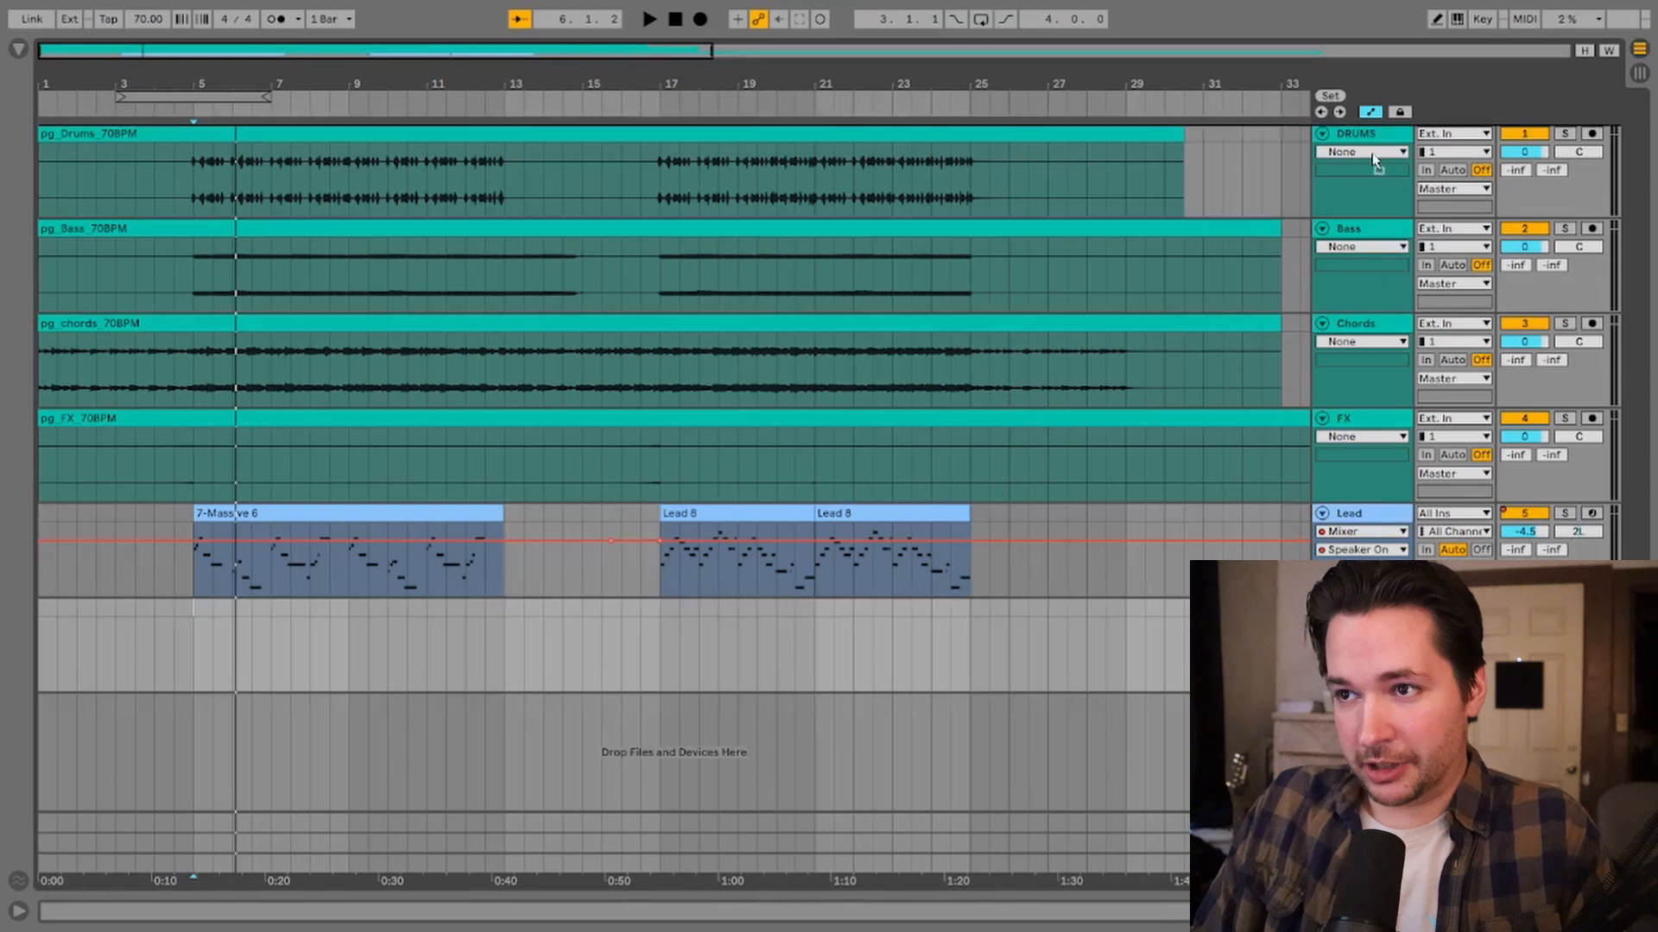
{"action": "left_click_drag", "start_coordinate": [1353, 175], "coordinate": [6, 145]}
{"action": "right_click", "coordinate": [325, 173]}
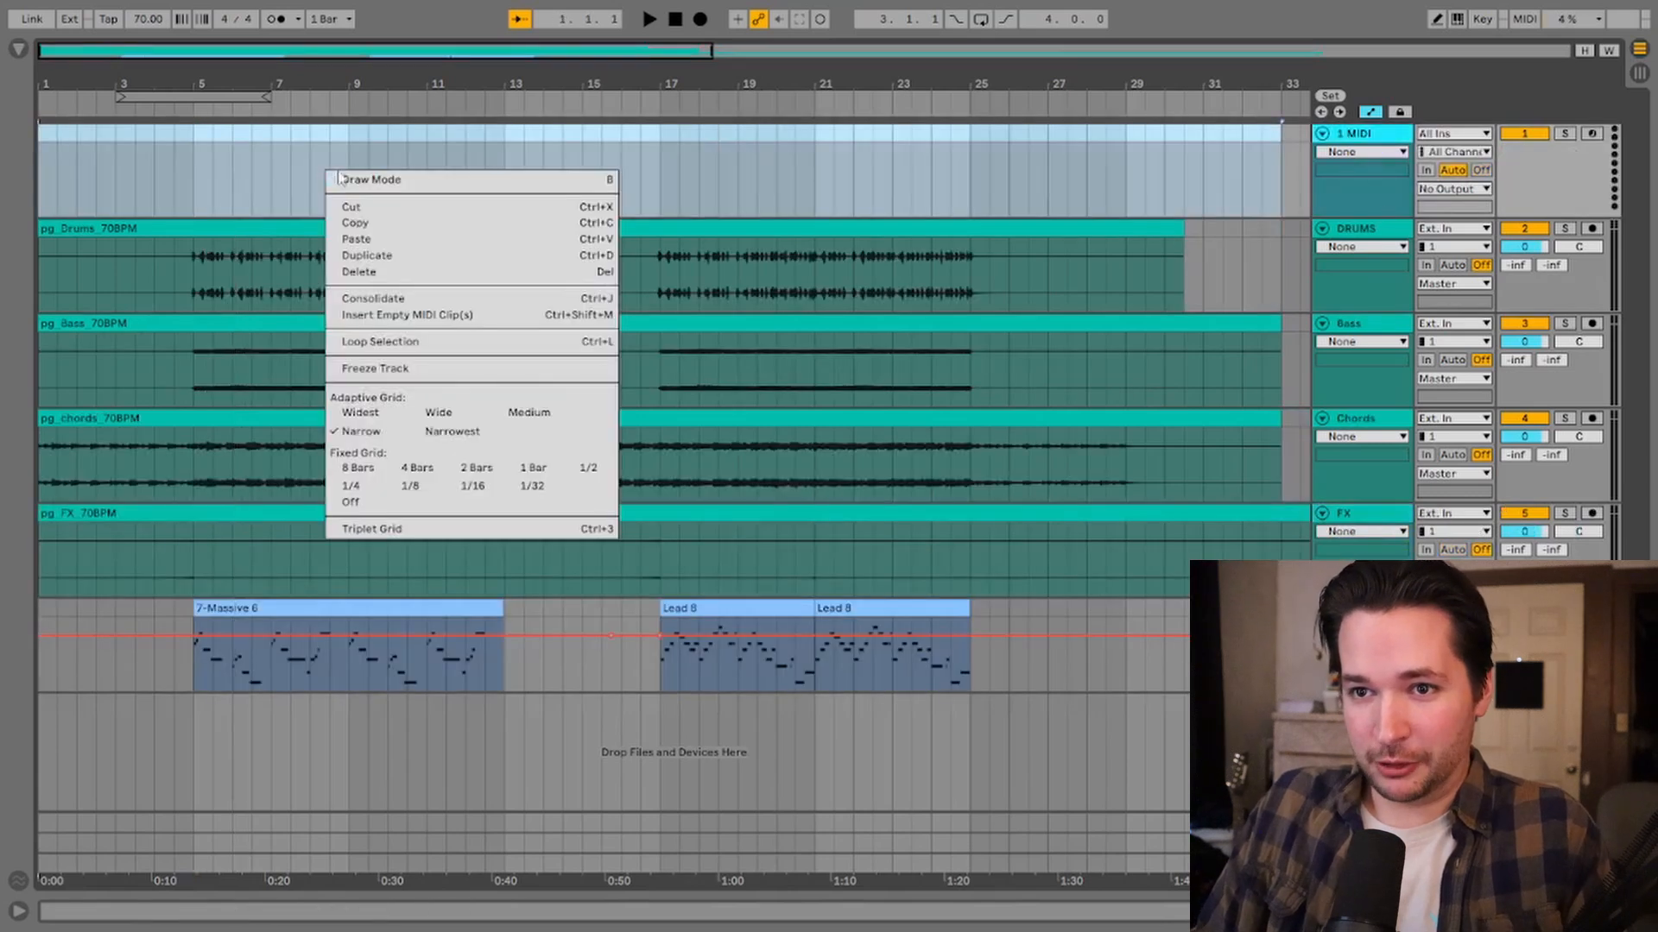
{"action": "left_click", "coordinate": [402, 319]}
Step: Set the arrangement's fixed grid to 1 Bar
{"action": "left_click_drag", "start_coordinate": [185, 88], "coordinate": [185, 194]}
{"action": "right_click", "coordinate": [833, 607]}
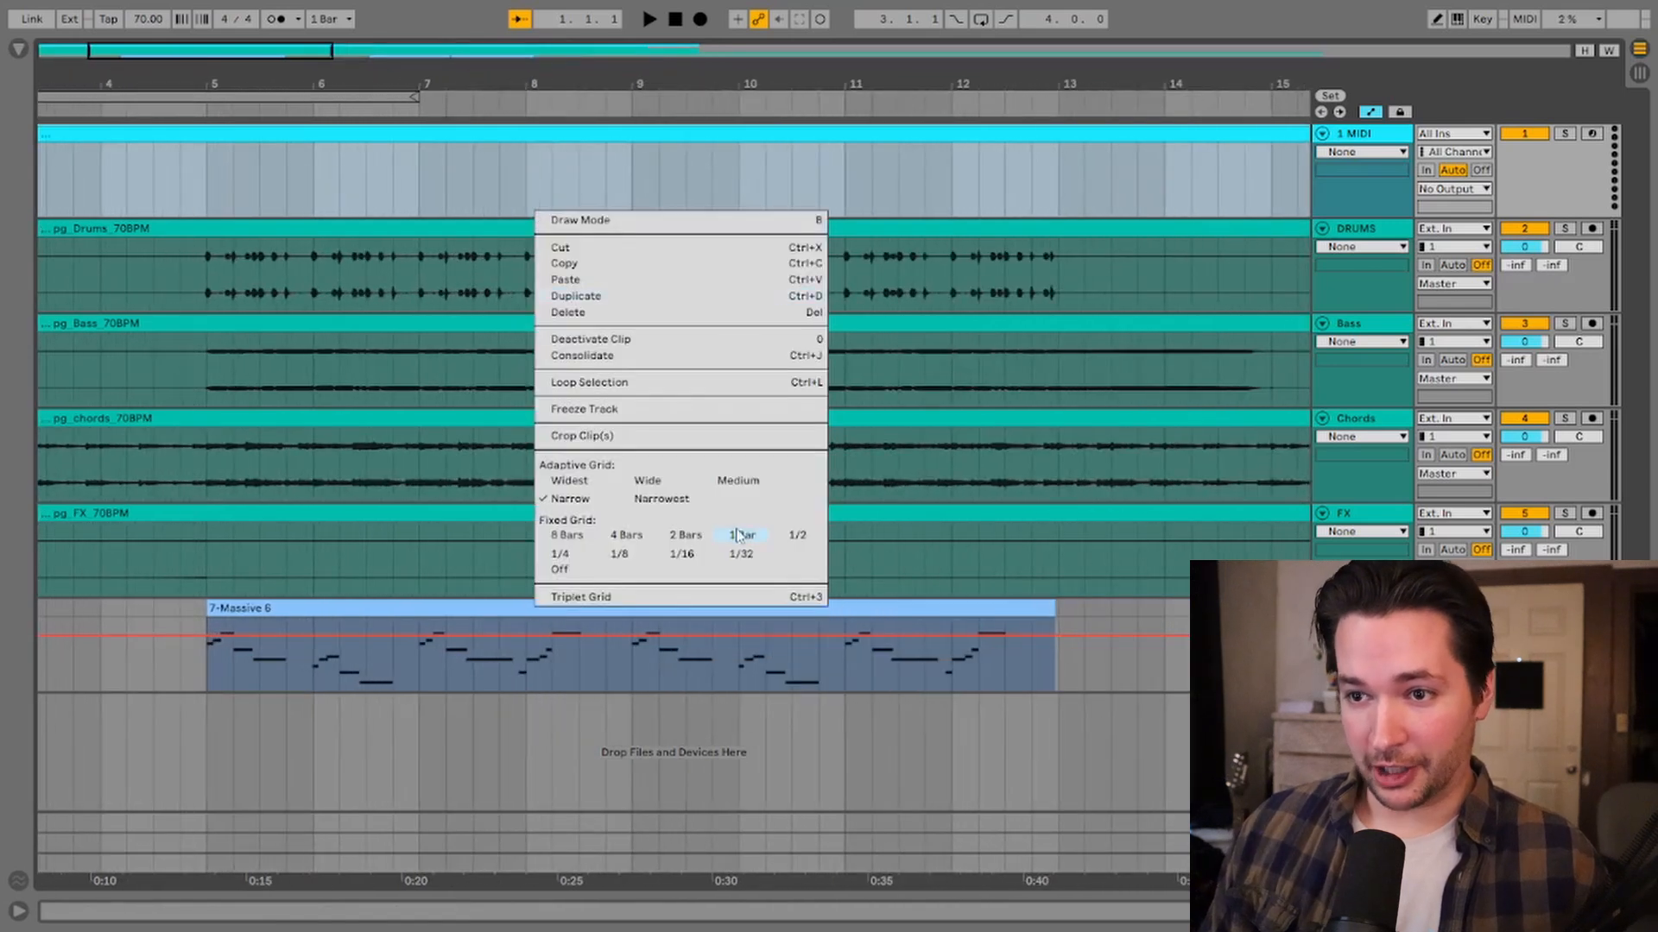
{"action": "left_click", "coordinate": [739, 536]}
Step: Split the MIDI, drums, bass, chords and FX clips at bar 5
{"action": "left_click_drag", "start_coordinate": [248, 86], "coordinate": [250, 34]}
{"action": "left_click", "coordinate": [222, 179]}
{"action": "left_click", "coordinate": [222, 297]}
{"action": "key", "text": "ctrl+e"}
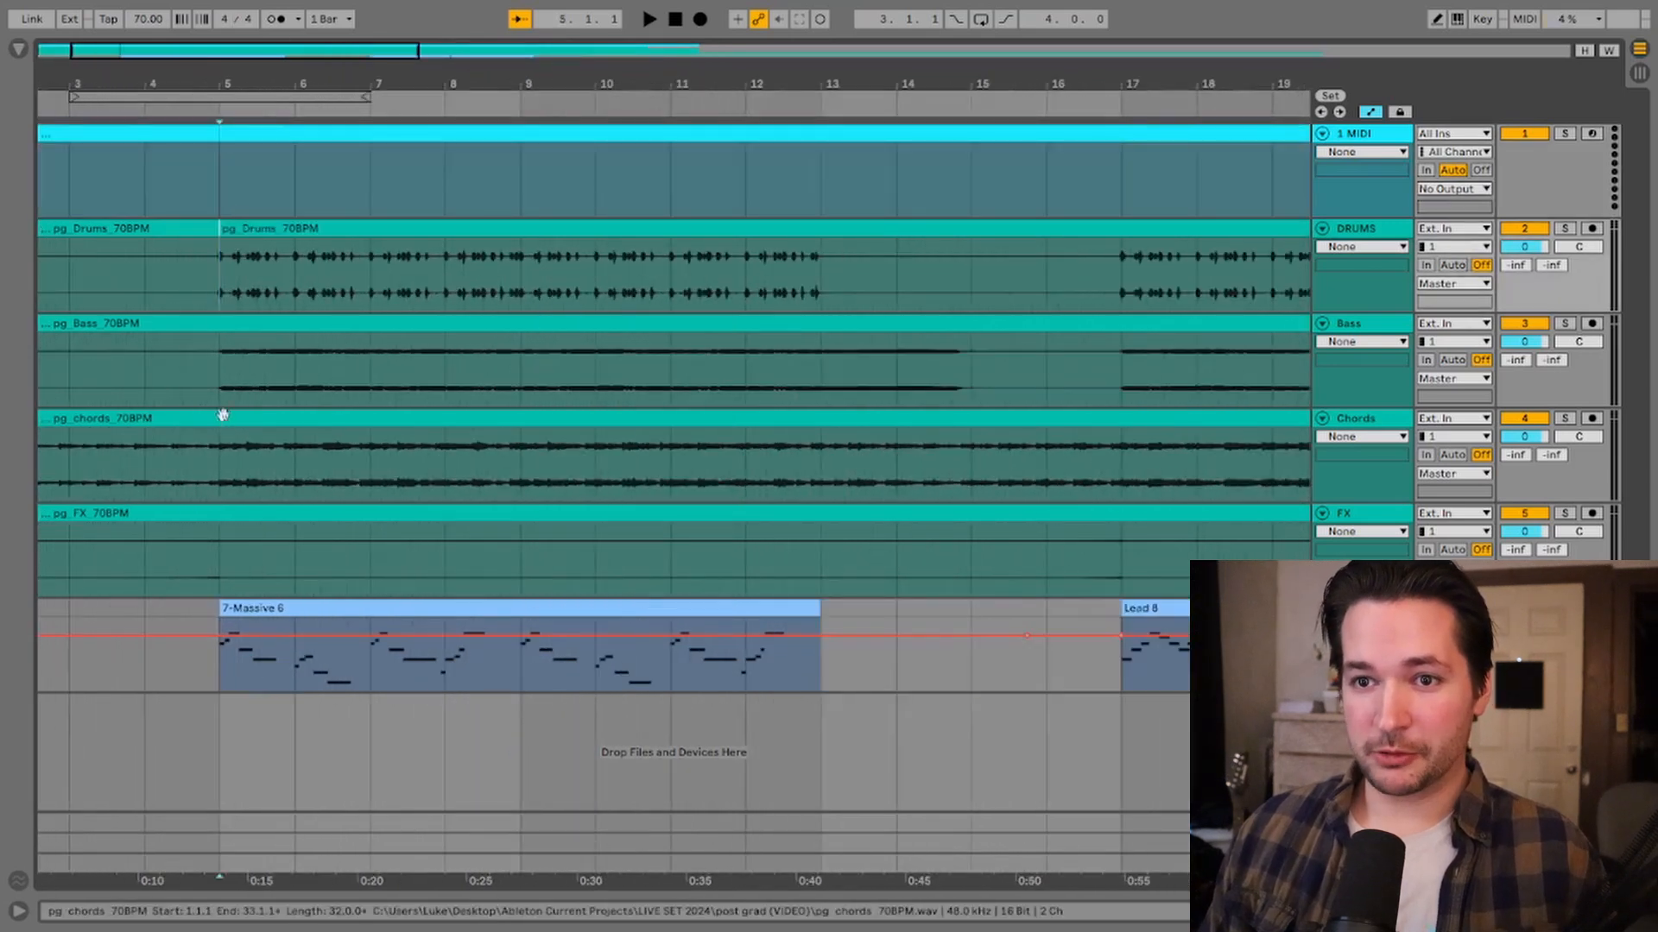
{"action": "left_click", "coordinate": [222, 396]}
{"action": "key", "text": "ctrl+e"}
{"action": "left_click", "coordinate": [222, 492]}
{"action": "key", "text": "ctrl+e"}
{"action": "left_click", "coordinate": [221, 585]}
{"action": "key", "text": "ctrl+e"}
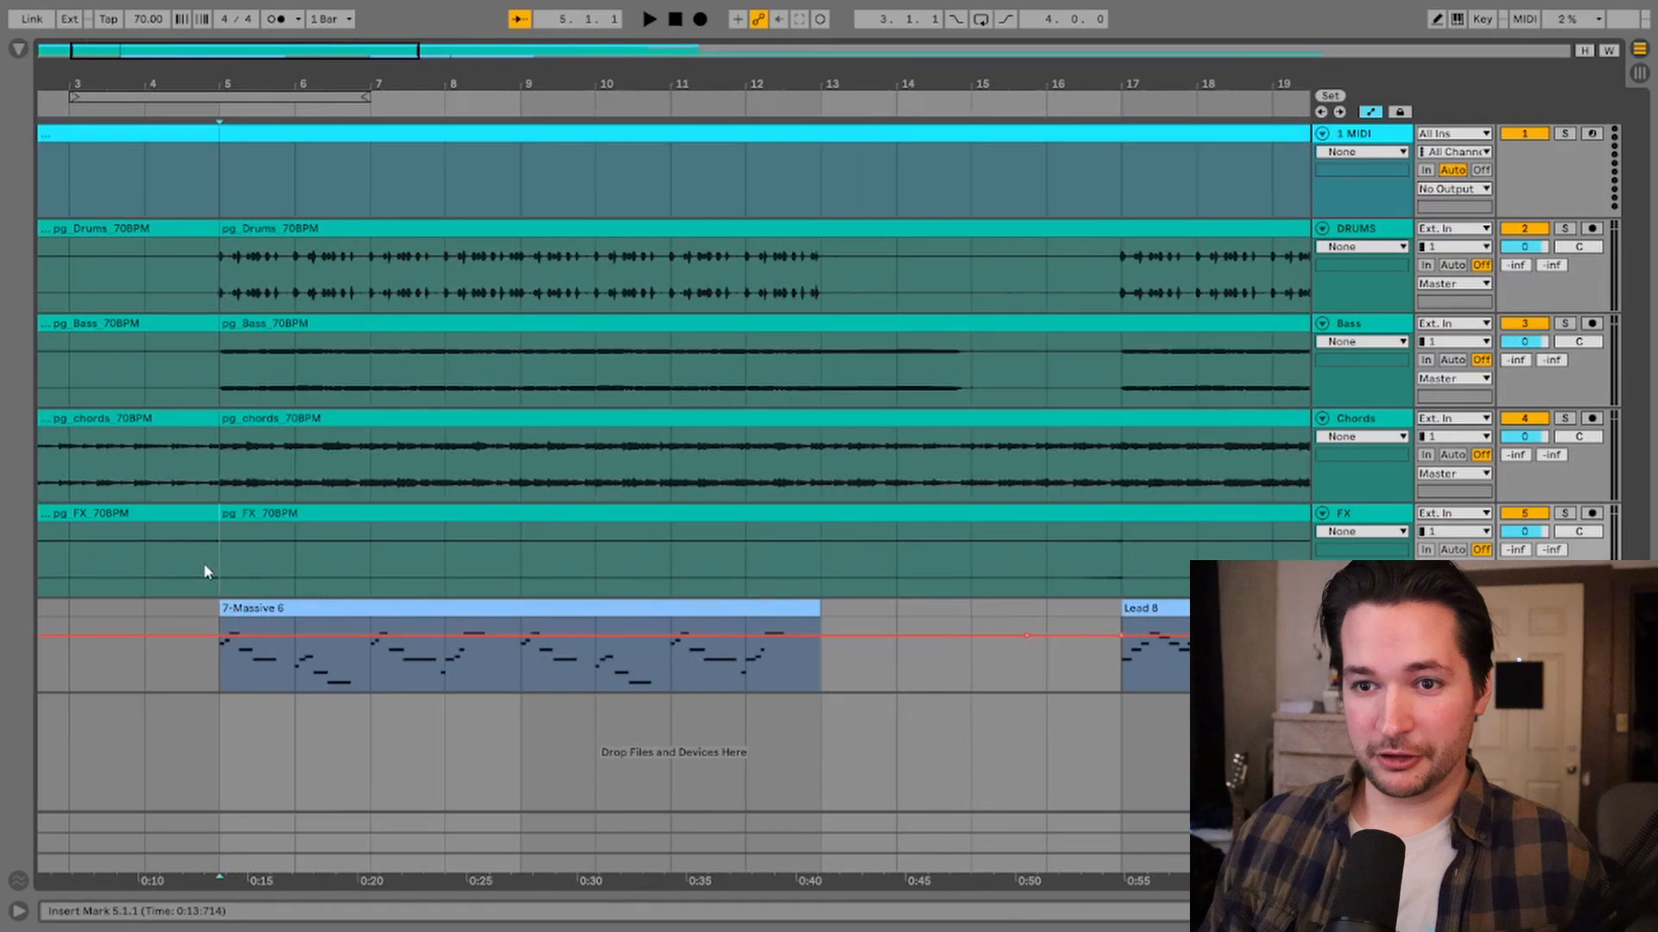
Step: Add a locator at bar 5 named verse
{"action": "left_click", "coordinate": [337, 132]}
{"action": "left_click_drag", "start_coordinate": [323, 83], "coordinate": [258, 84]}
{"action": "right_click", "coordinate": [223, 109]}
{"action": "left_click", "coordinate": [275, 169]}
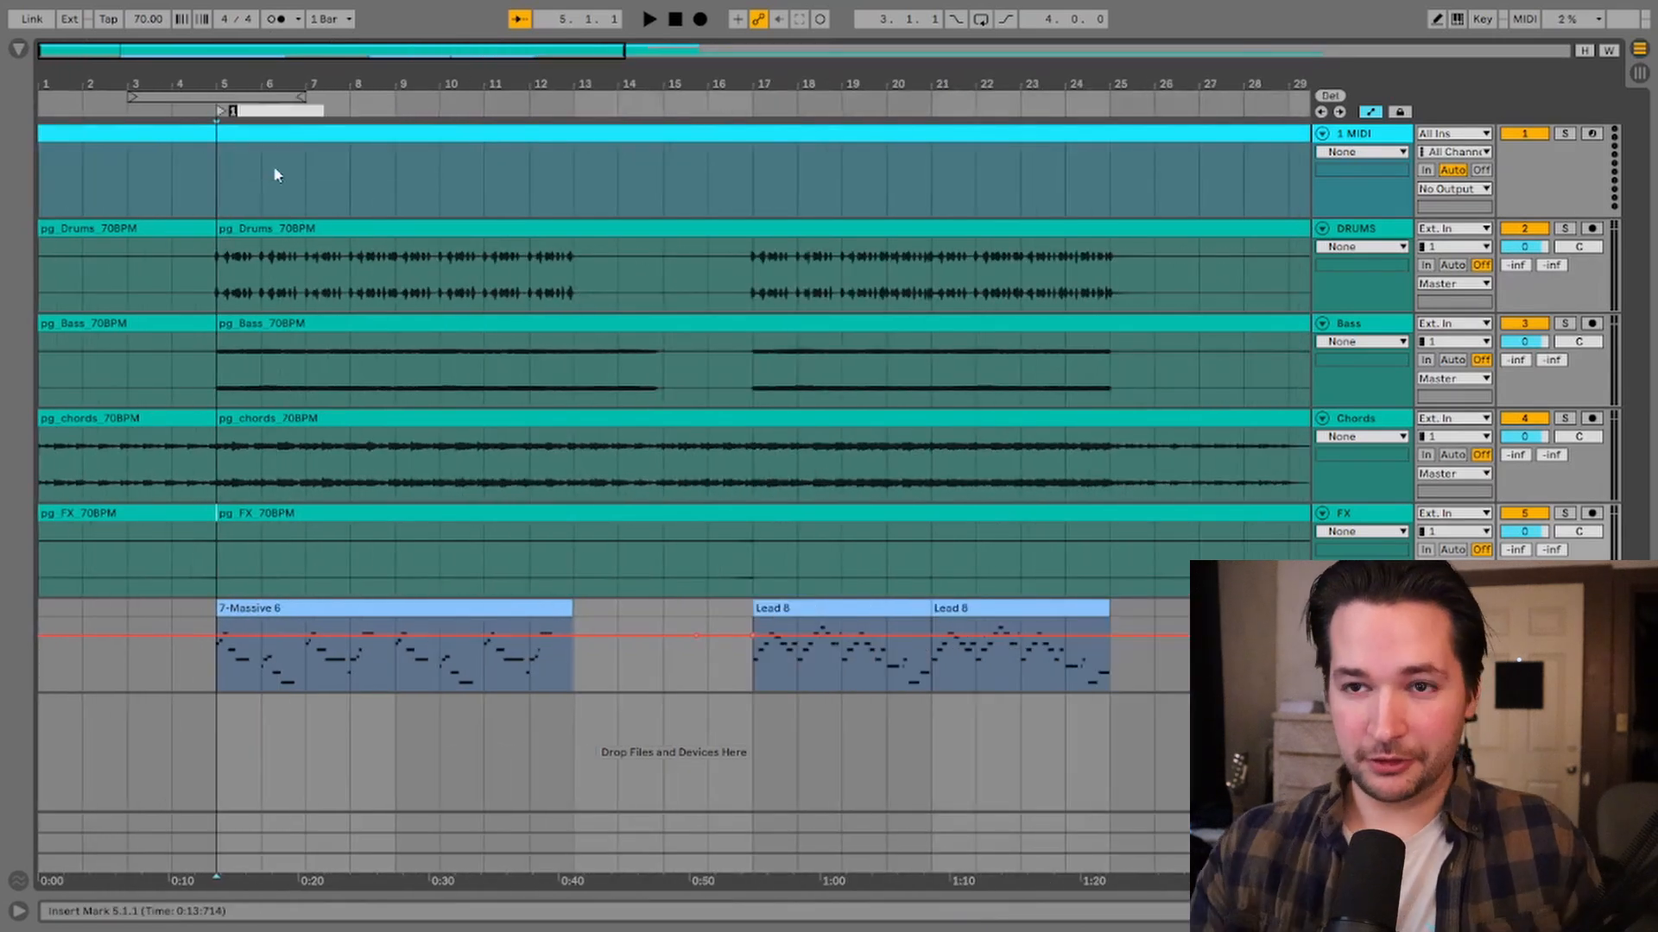
{"action": "type", "text": "verse"}
{"action": "left_click", "coordinate": [277, 175]}
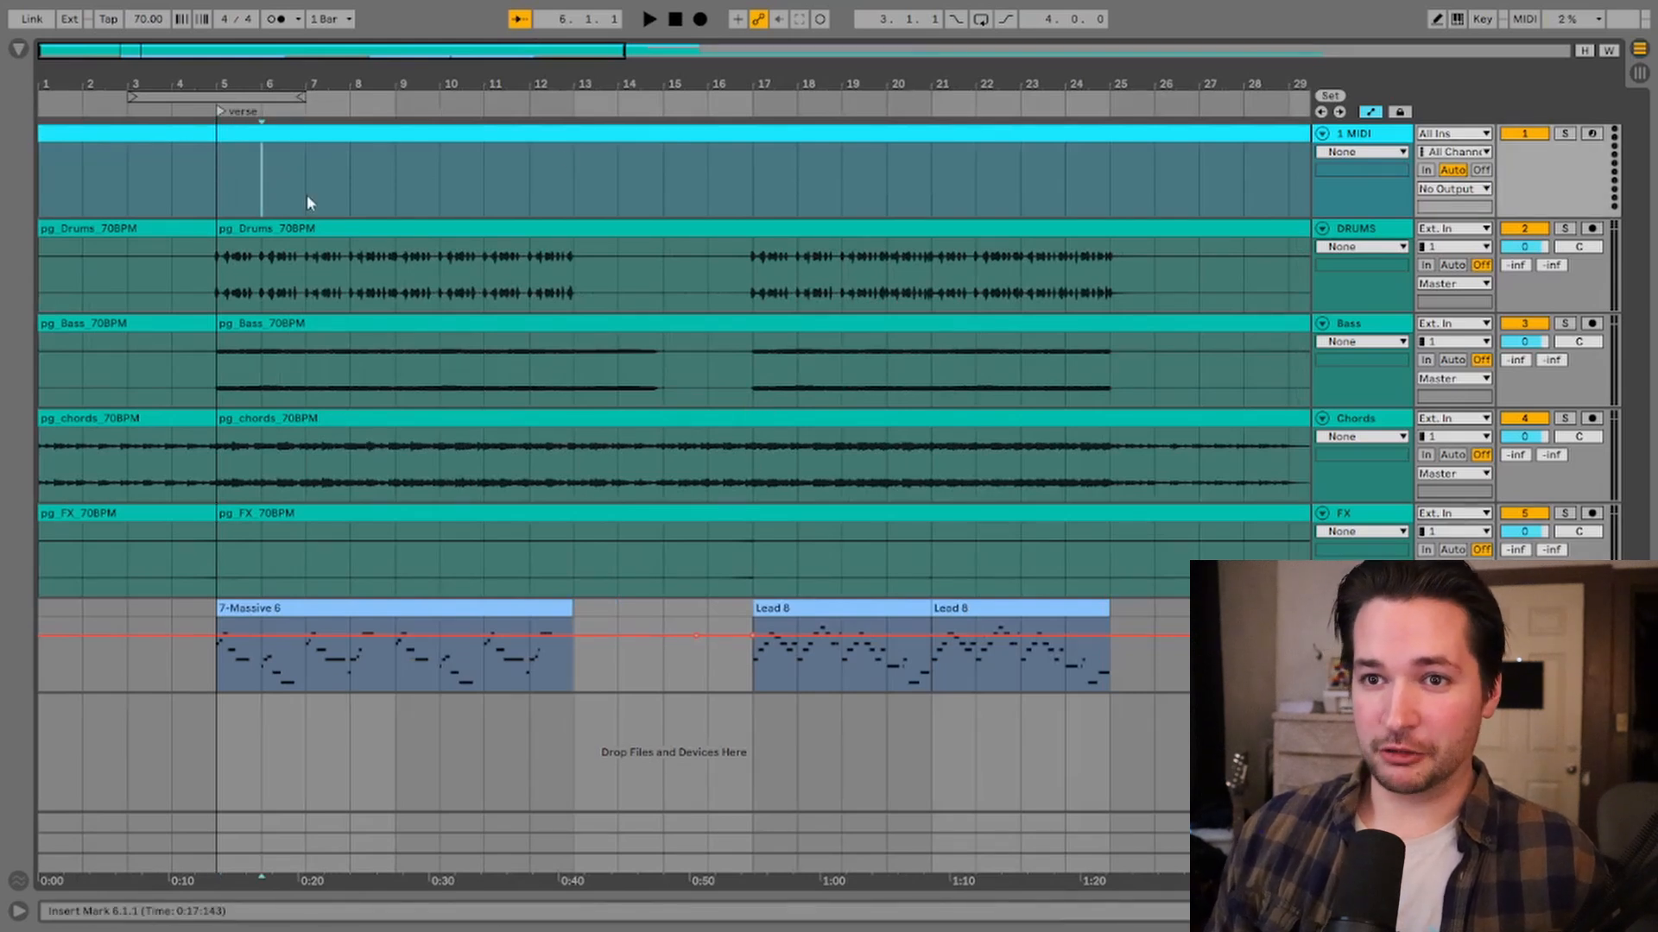
Step: Play back the stems to find where the next section starts
{"action": "key", "text": "minus"}
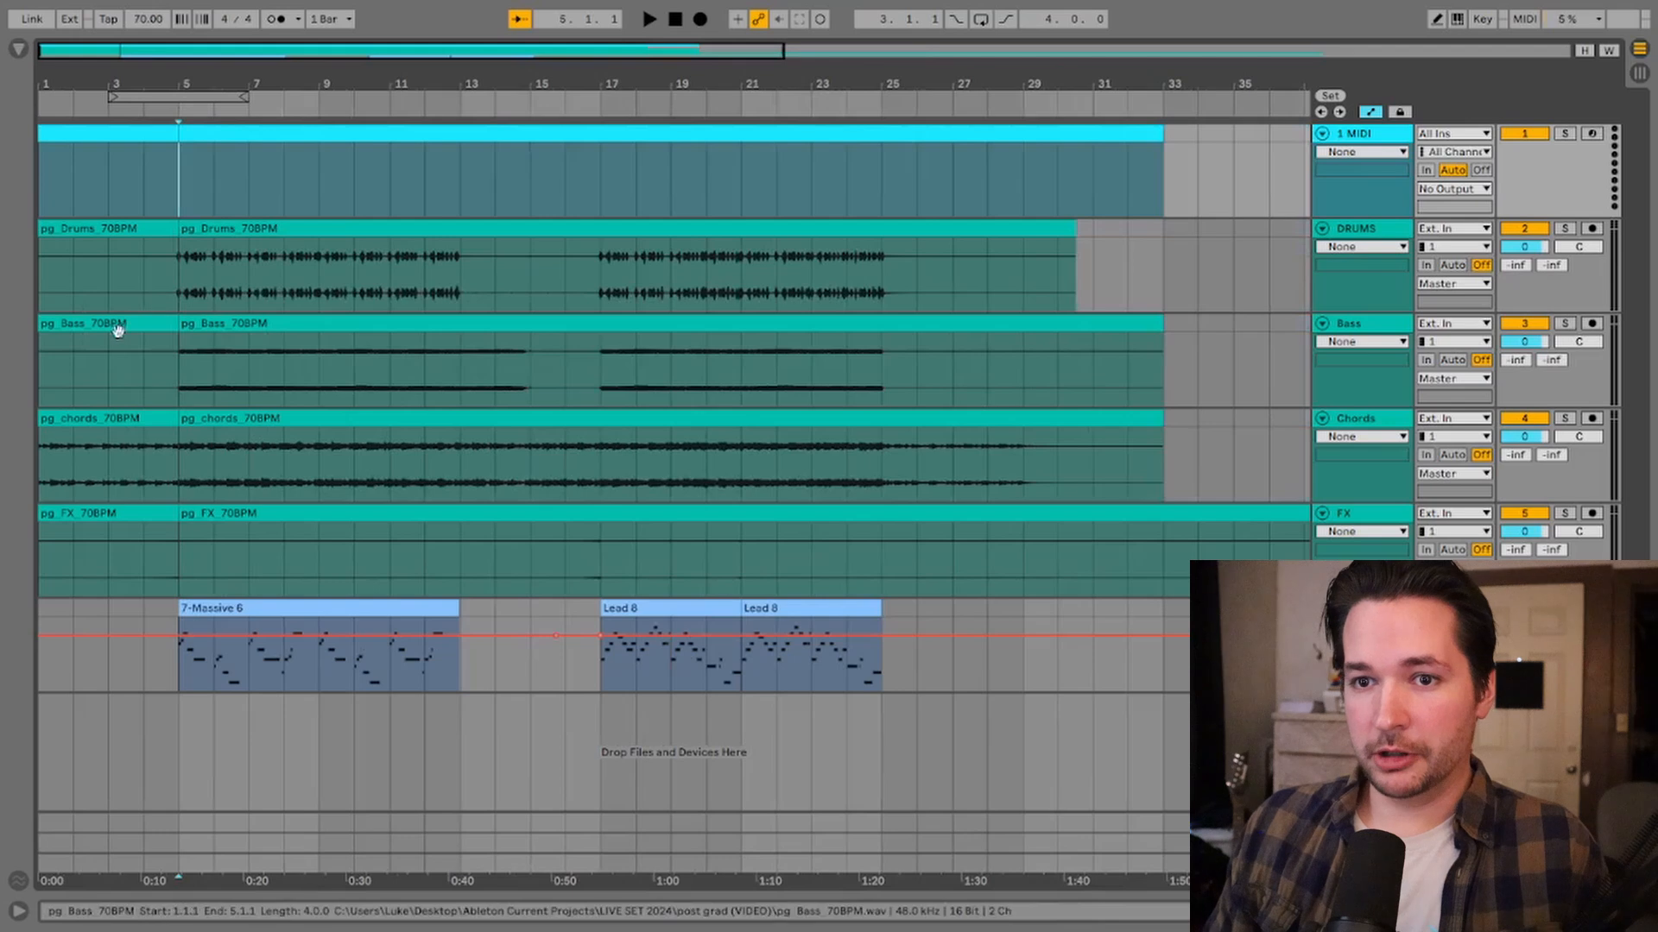
{"action": "left_click", "coordinate": [115, 326]}
{"action": "key", "text": "space"}
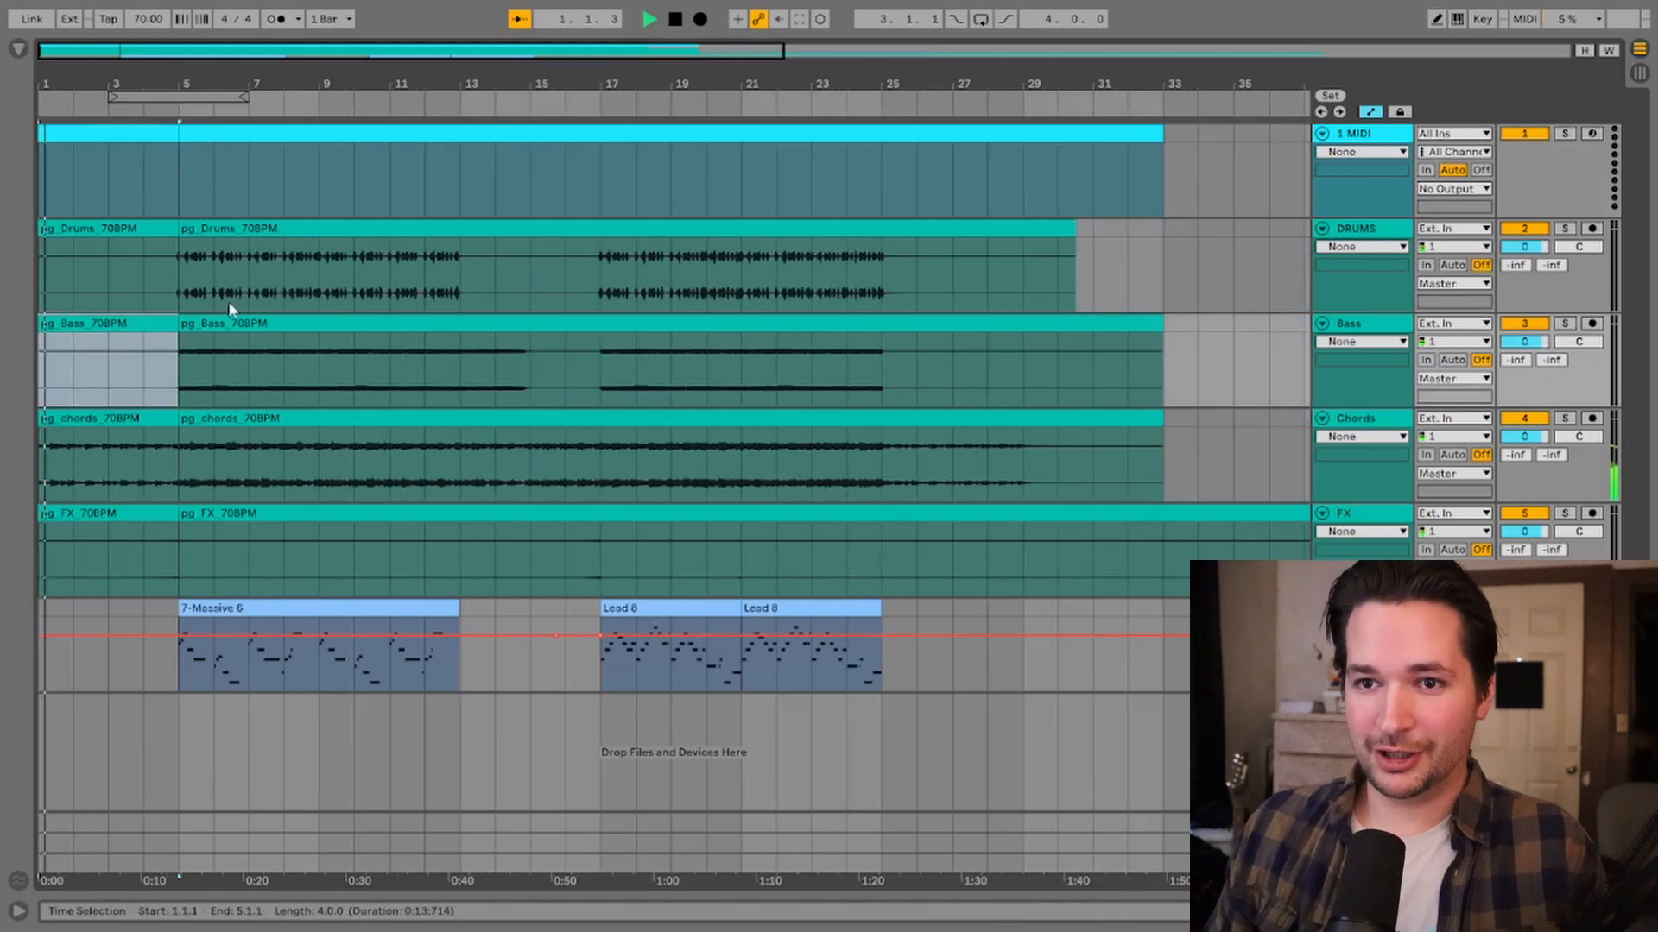
{"action": "left_click", "coordinate": [211, 324]}
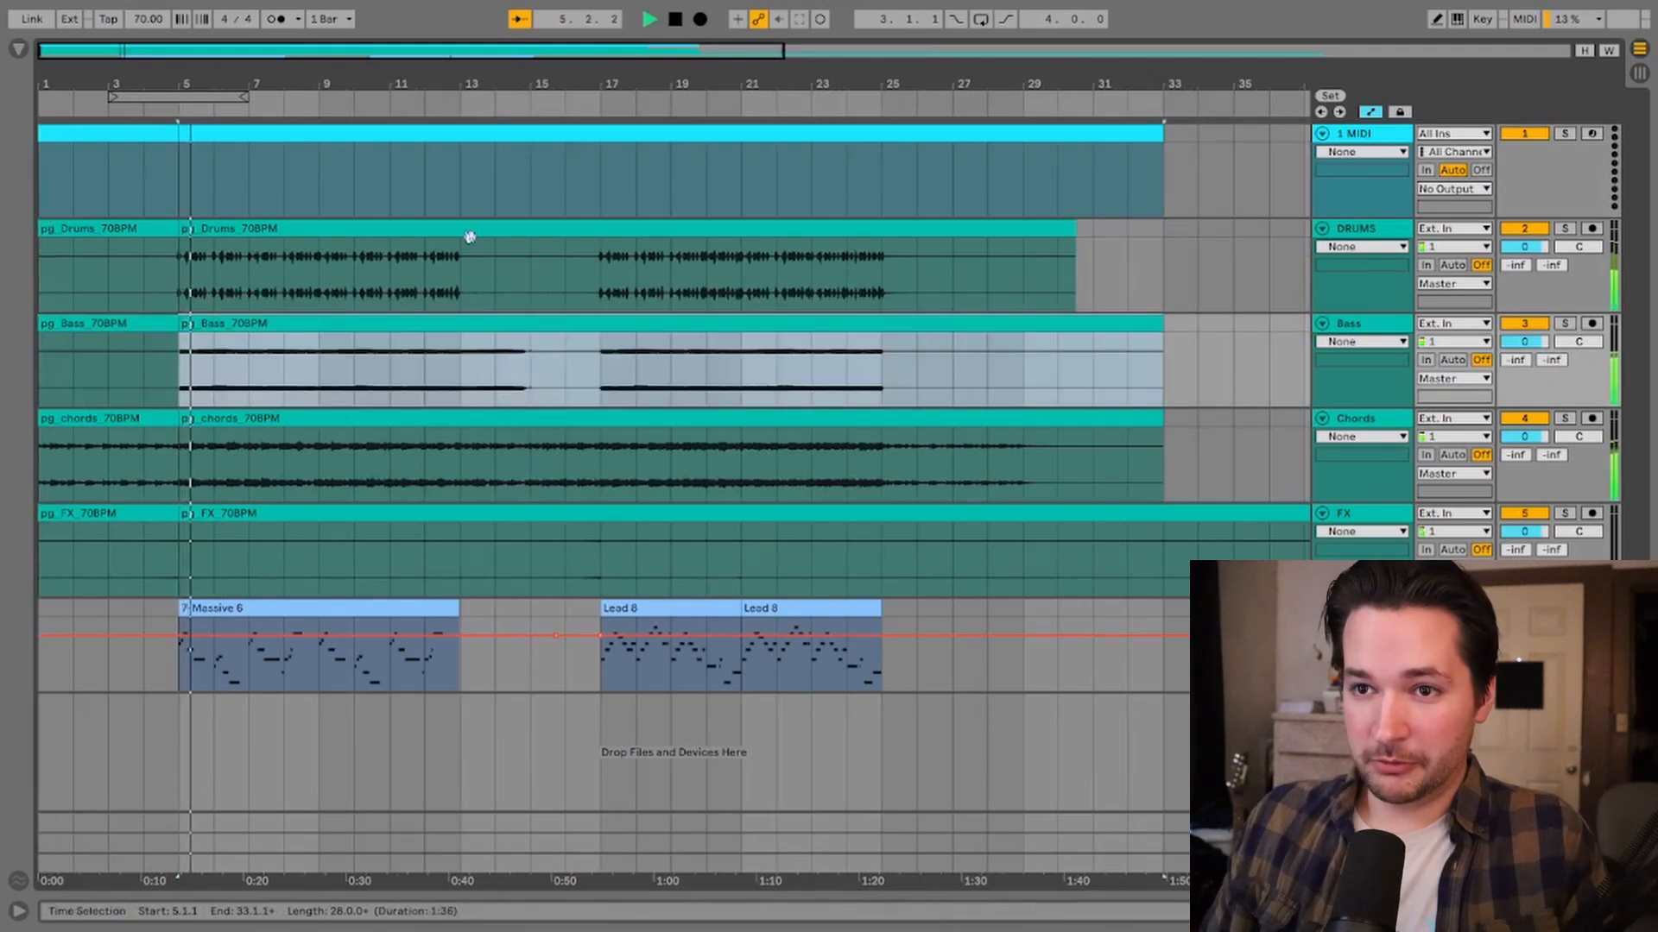
{"action": "left_click", "coordinate": [459, 174]}
{"action": "key", "text": "space"}
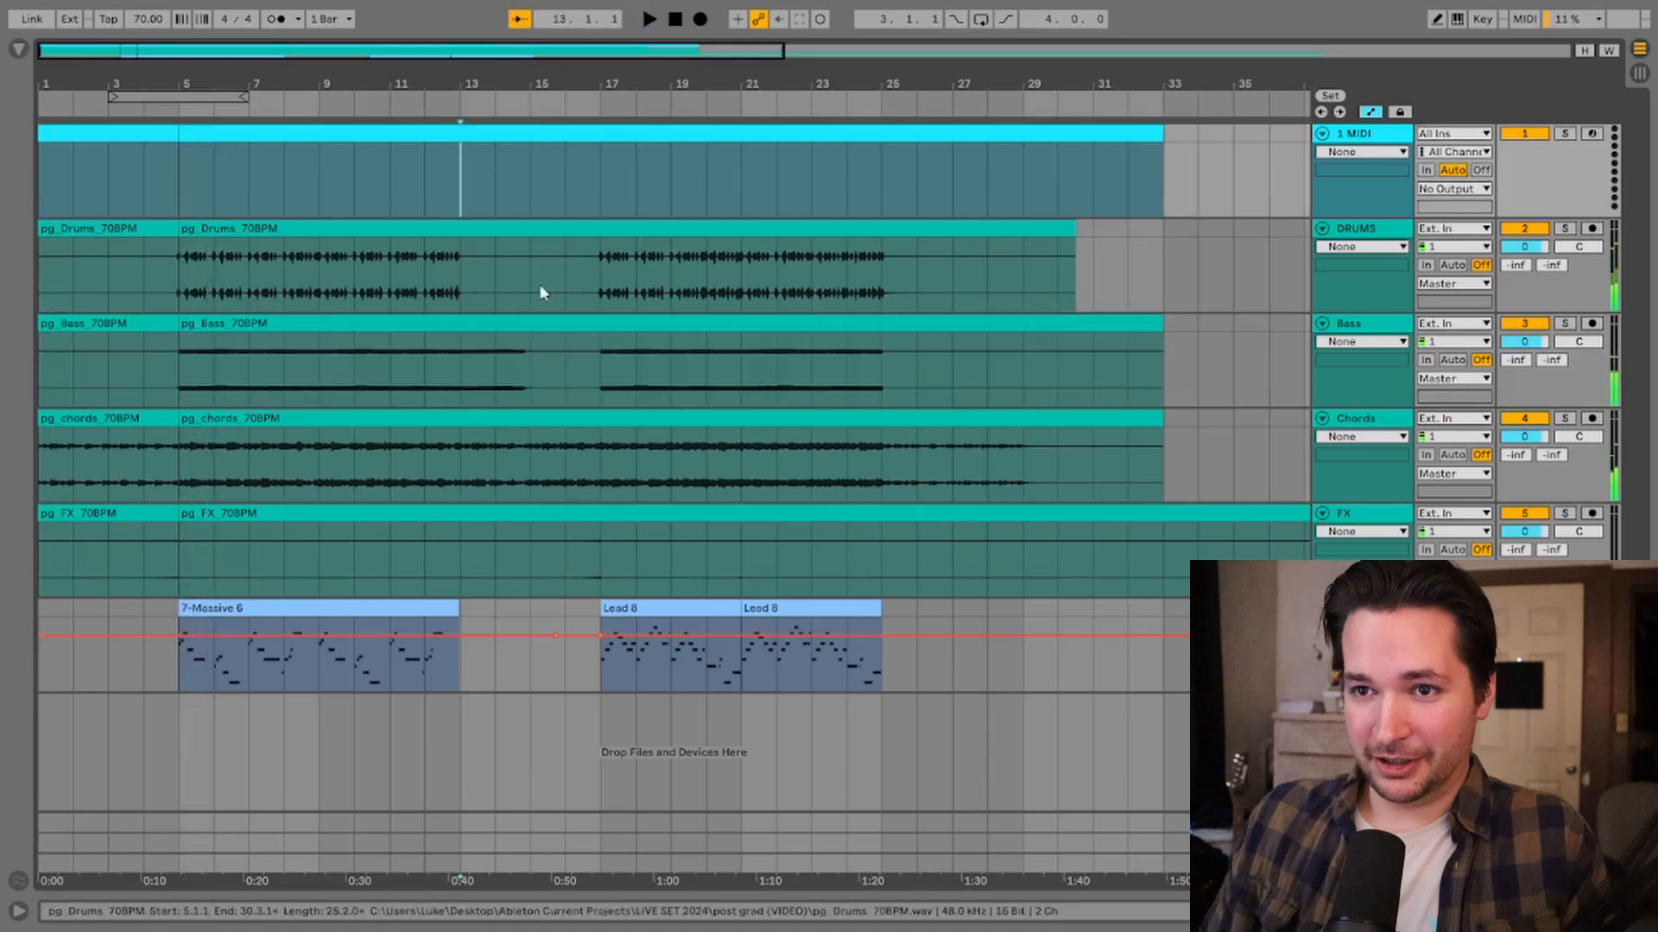
{"action": "key", "text": "space"}
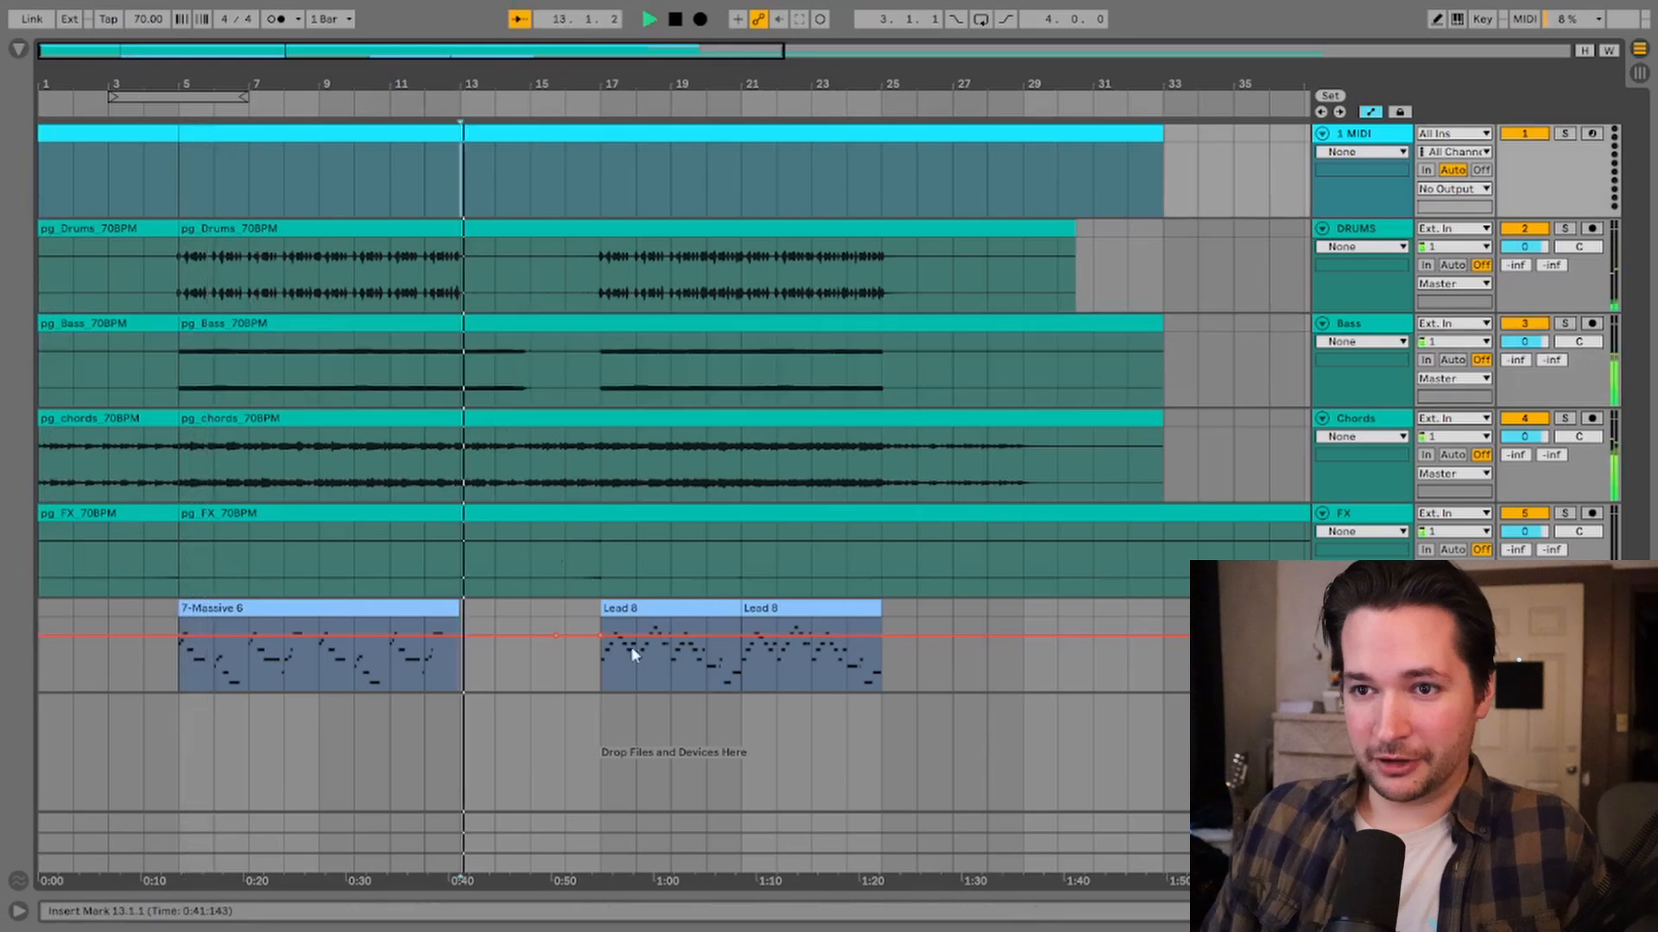
Step: Split the drums, bass, chords and FX clips at bar 13
{"action": "left_click", "coordinate": [463, 261]}
{"action": "key", "text": "ctrl+e"}
{"action": "left_click", "coordinate": [464, 387]}
{"action": "key", "text": "ctrl+e"}
{"action": "left_click", "coordinate": [471, 488]}
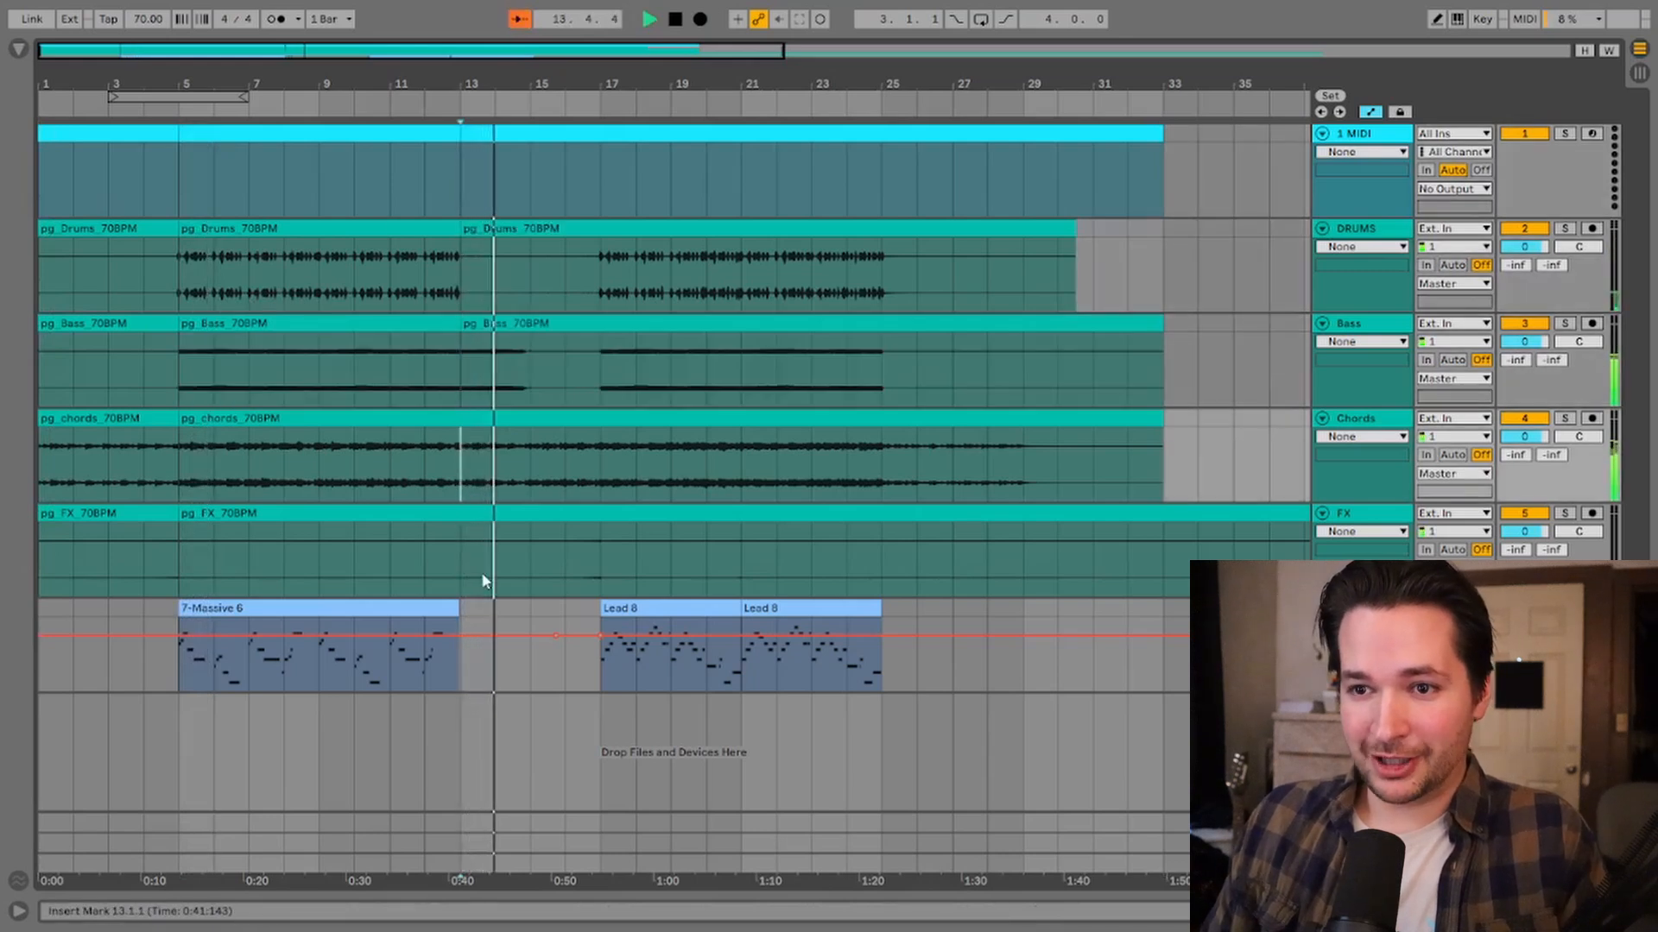
{"action": "key", "text": "ctrl+e"}
{"action": "left_click", "coordinate": [456, 574]}
{"action": "key", "text": "ctrl+e"}
{"action": "key", "text": "space"}
Step: Split the MIDI, drums, bass, chords and FX clips at bar 17
{"action": "left_click", "coordinate": [605, 183]}
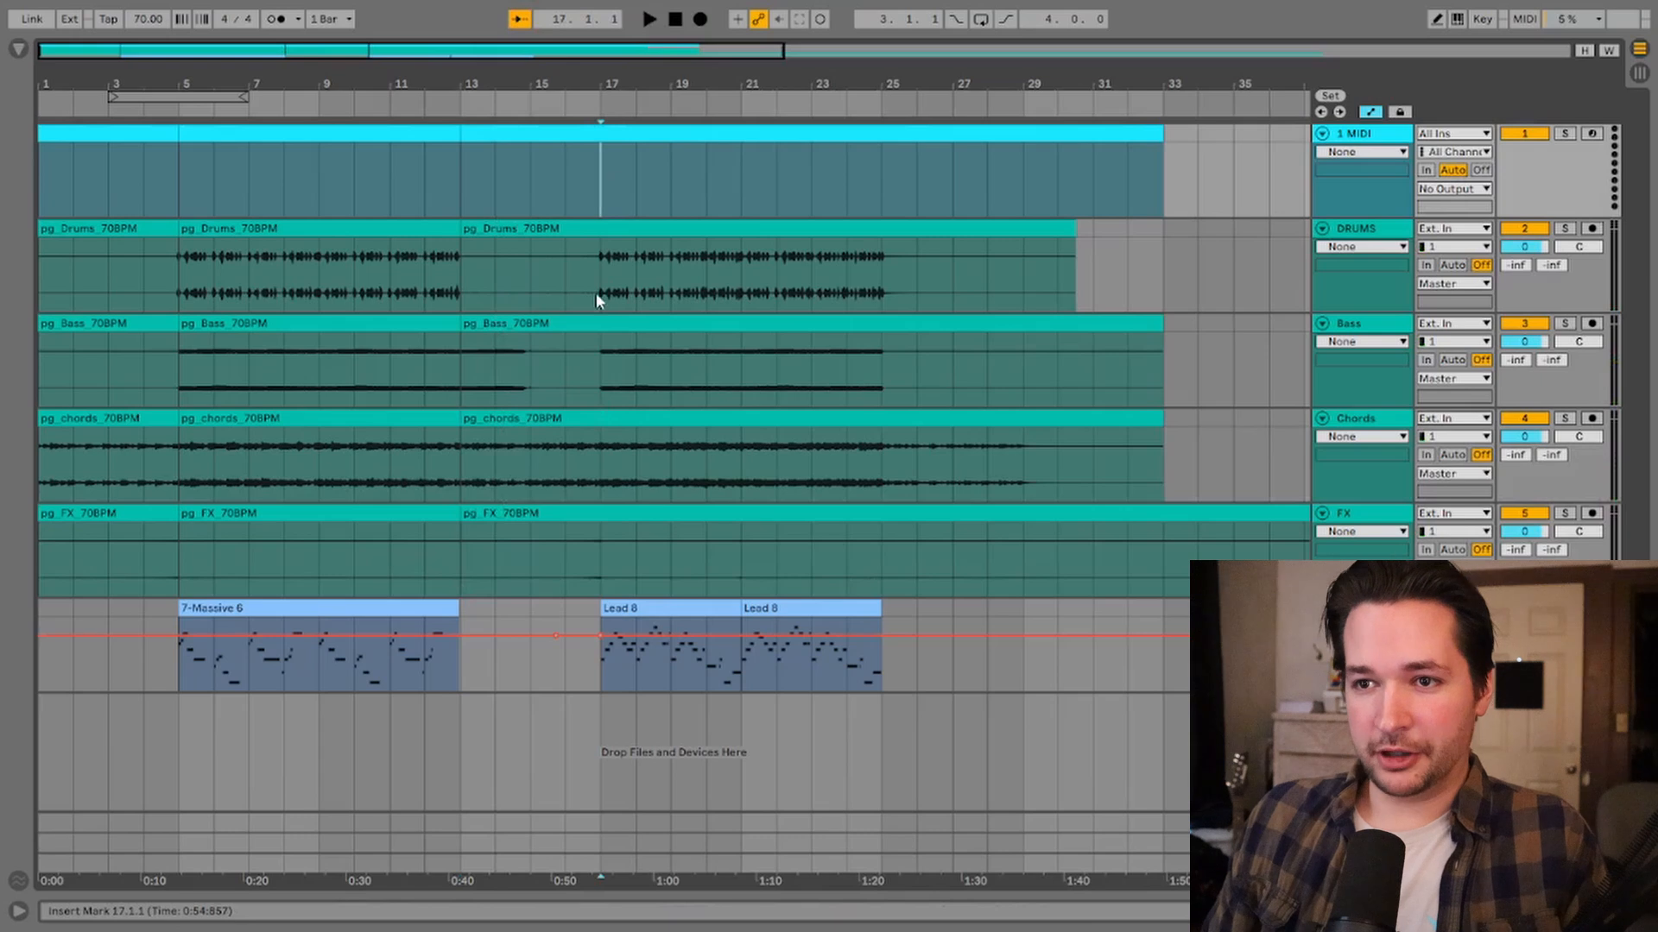
{"action": "left_click", "coordinate": [599, 293]}
{"action": "key", "text": "ctrl+e"}
{"action": "left_click", "coordinate": [602, 387]}
{"action": "key", "text": "ctrl+e"}
{"action": "left_click", "coordinate": [603, 488]}
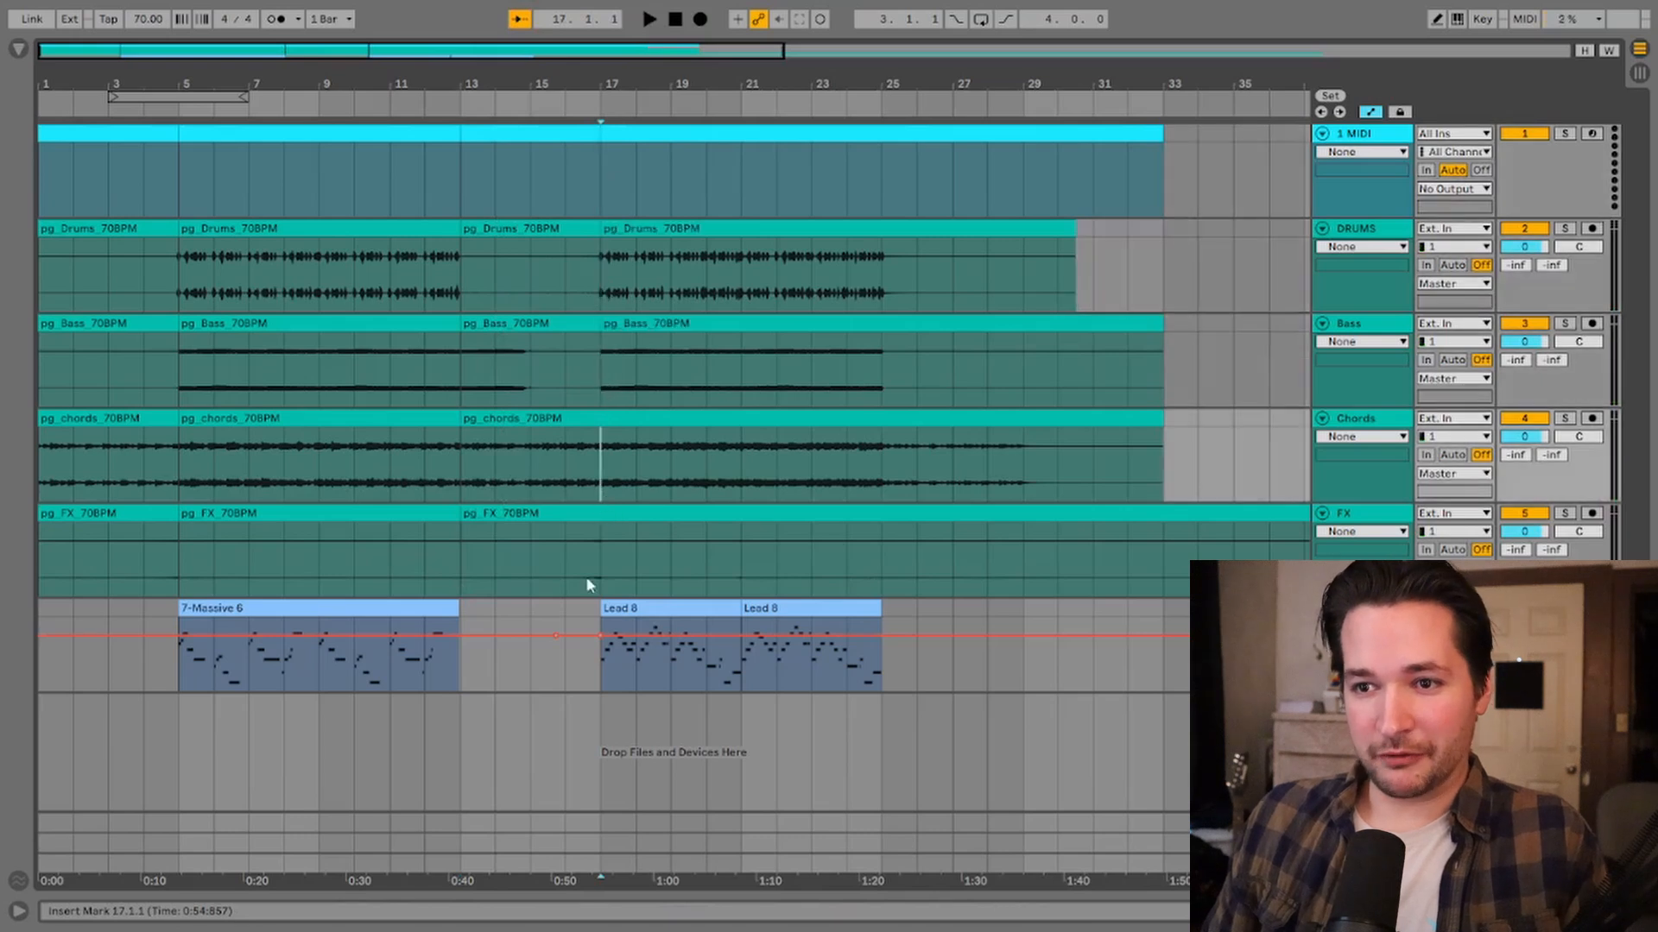
{"action": "key", "text": "ctrl+e"}
{"action": "left_click", "coordinate": [601, 586]}
{"action": "key", "text": "ctrl+e"}
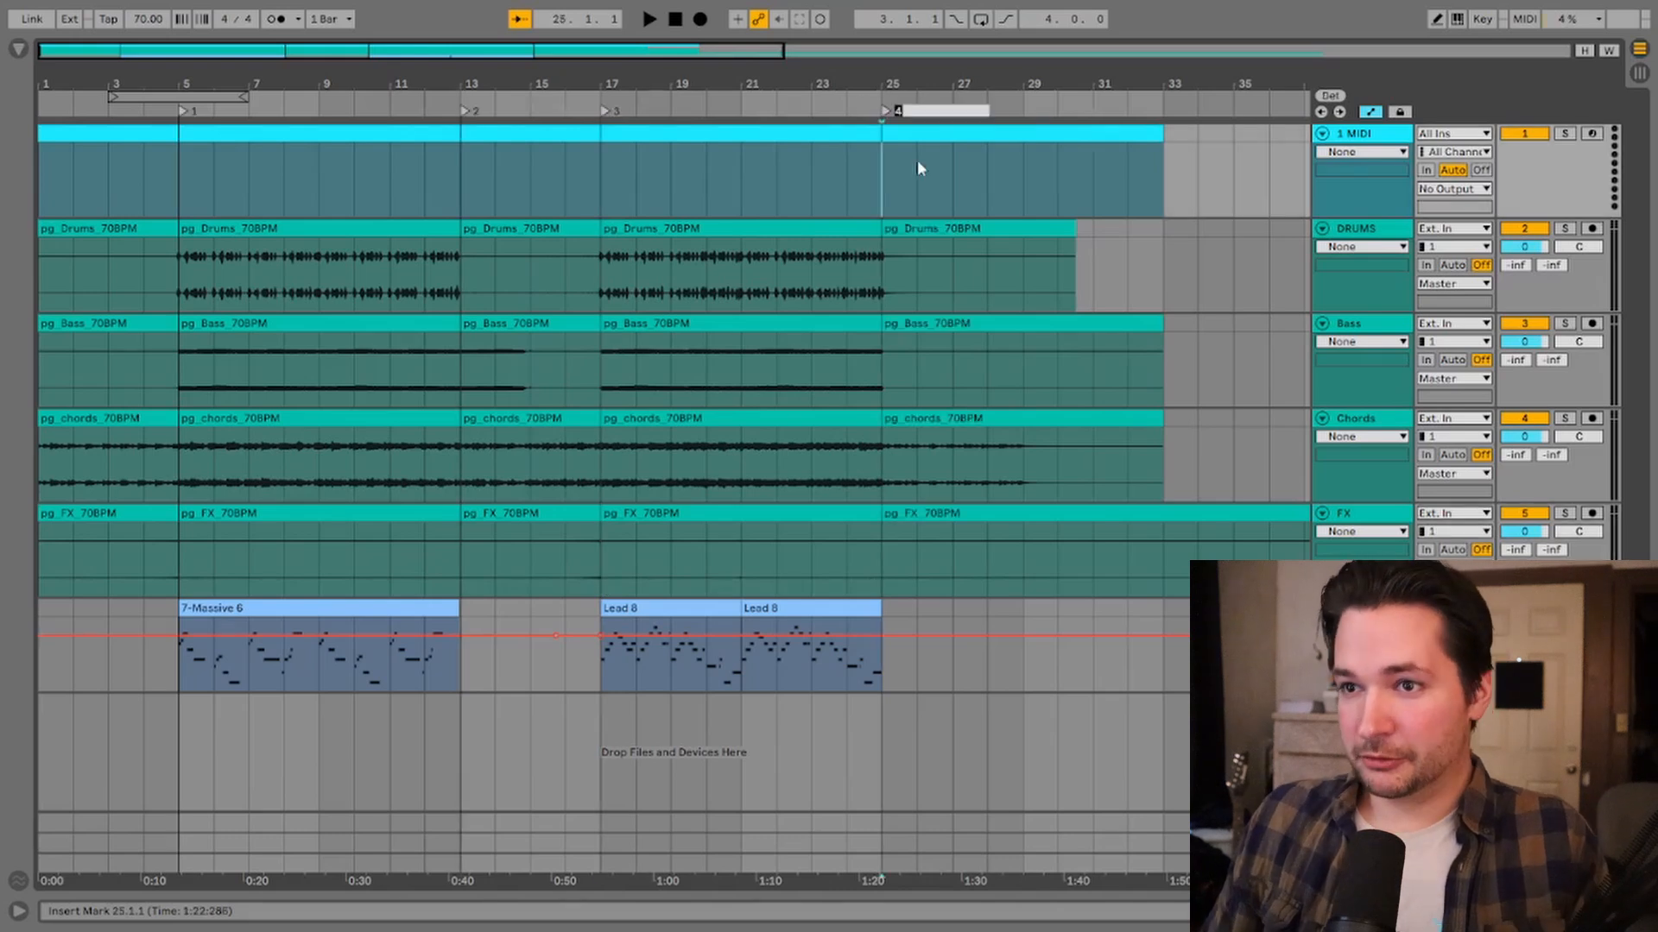
Step: Confirm the bar 25 locator's name as 4 and inspect the split section clips
{"action": "key", "text": "Return"}
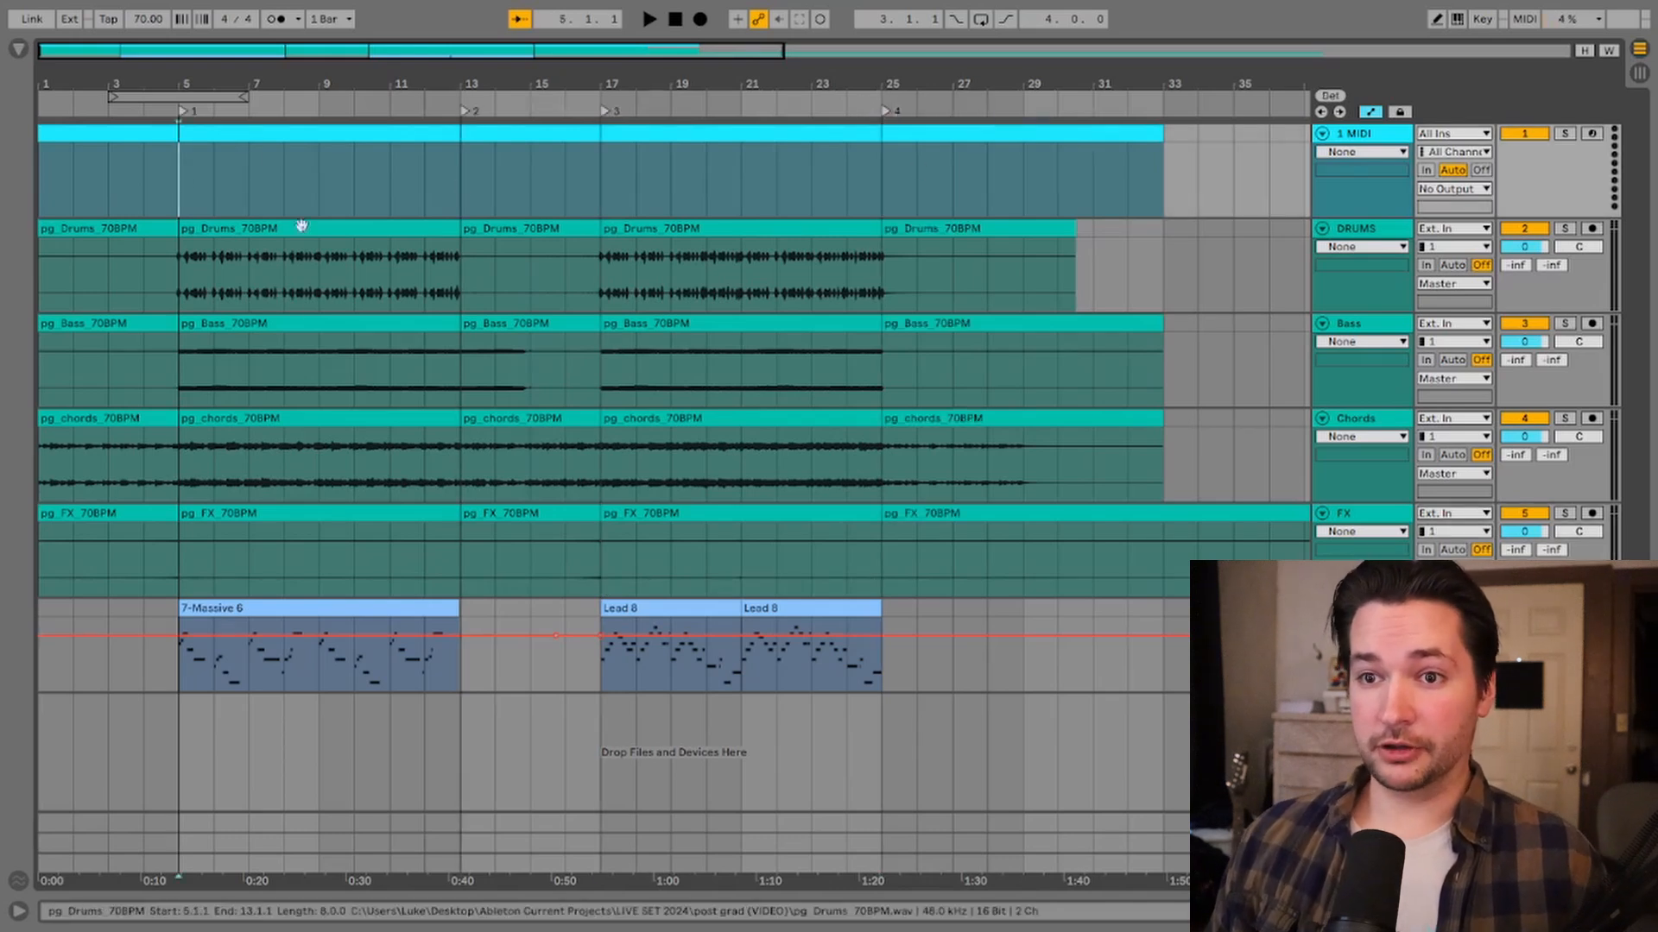
{"action": "left_click", "coordinate": [143, 134]}
{"action": "left_click", "coordinate": [148, 515], "text": "shift"}
{"action": "left_click", "coordinate": [297, 511]}
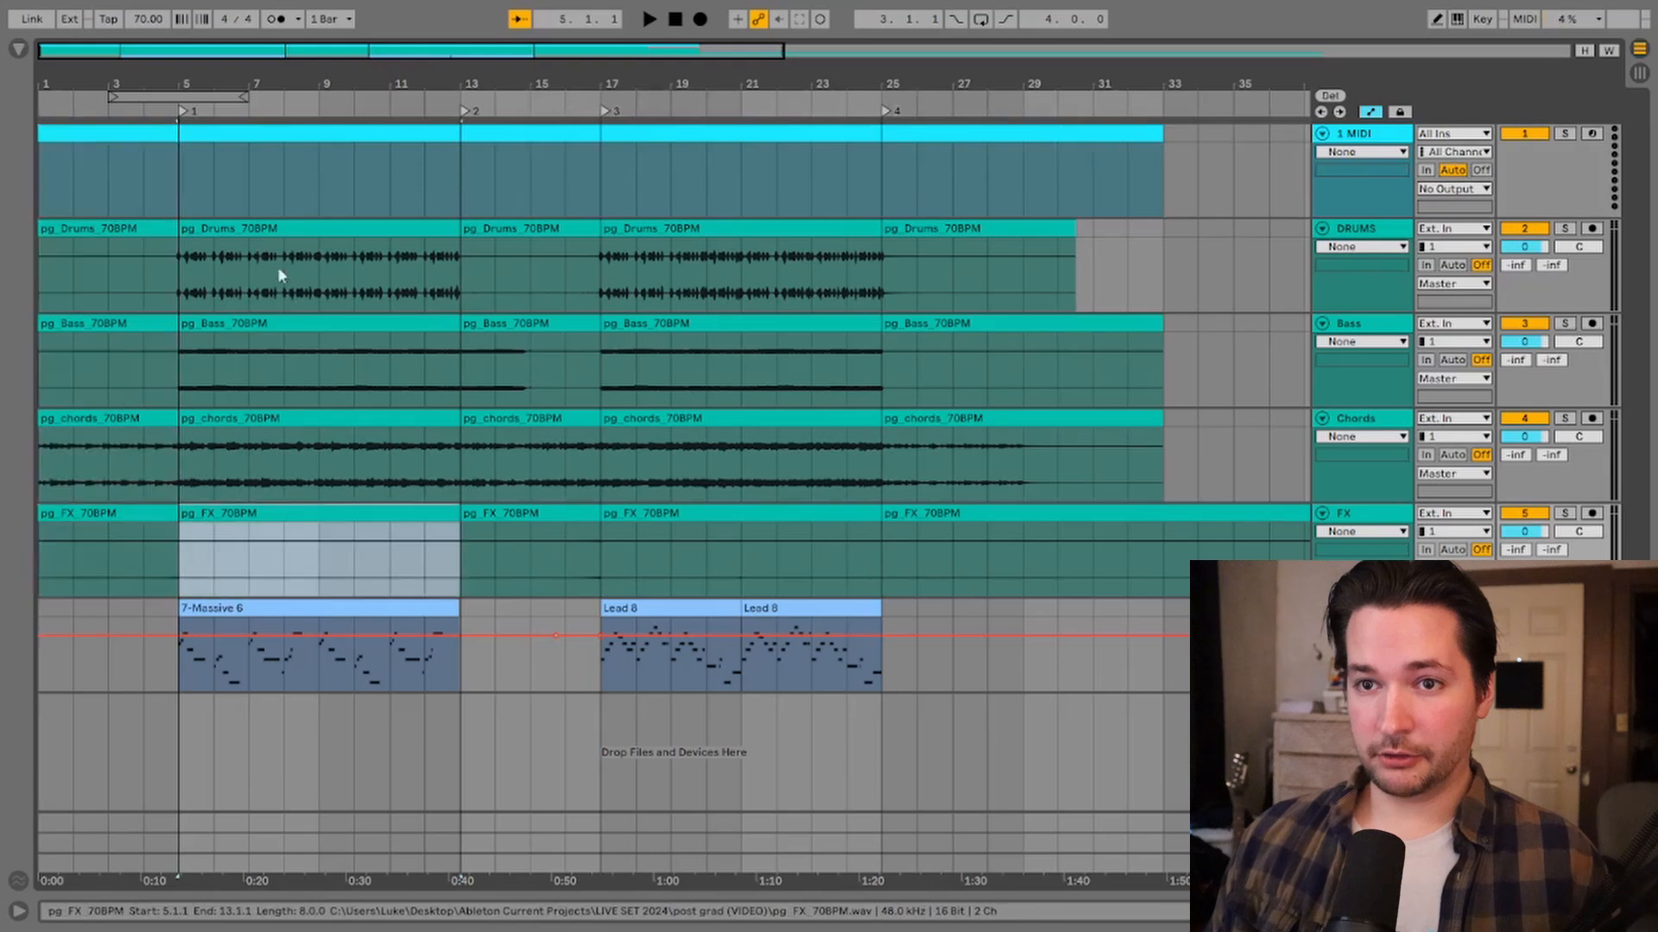
{"action": "left_click", "coordinate": [278, 136], "text": "shift"}
{"action": "left_click", "coordinate": [540, 136]}
{"action": "left_click", "coordinate": [979, 540]}
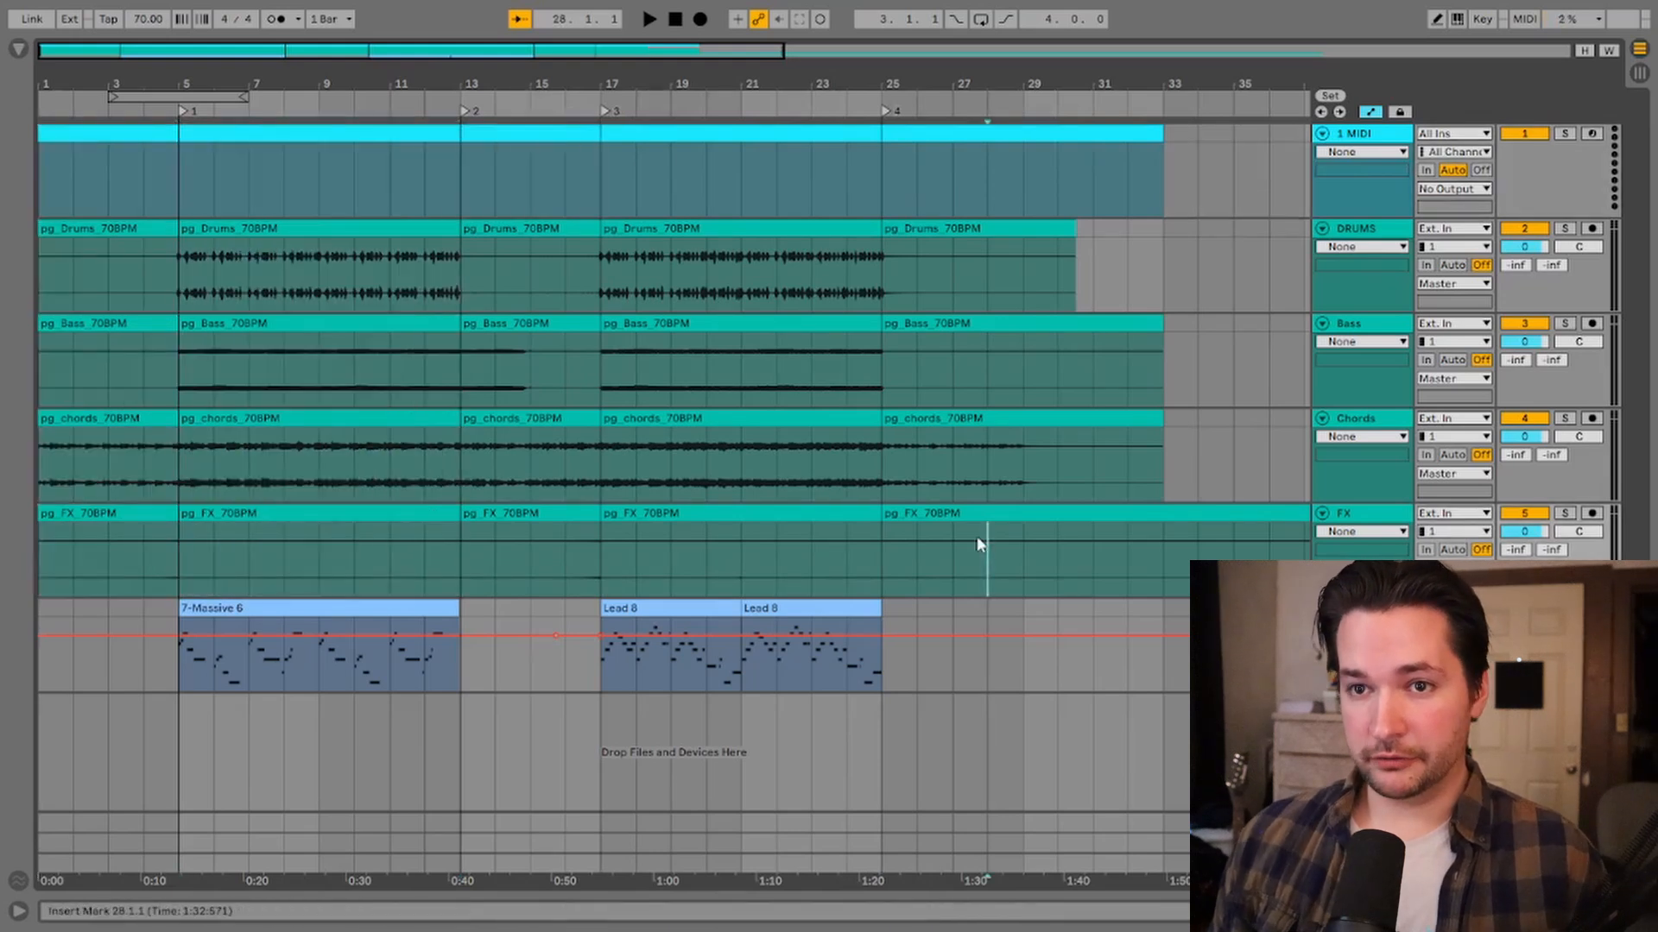
Step: Select bars 1 to 5 across all tracks and drag them into the first Session View scene
{"action": "left_click", "coordinate": [109, 135]}
{"action": "left_click", "coordinate": [92, 513], "text": "shift"}
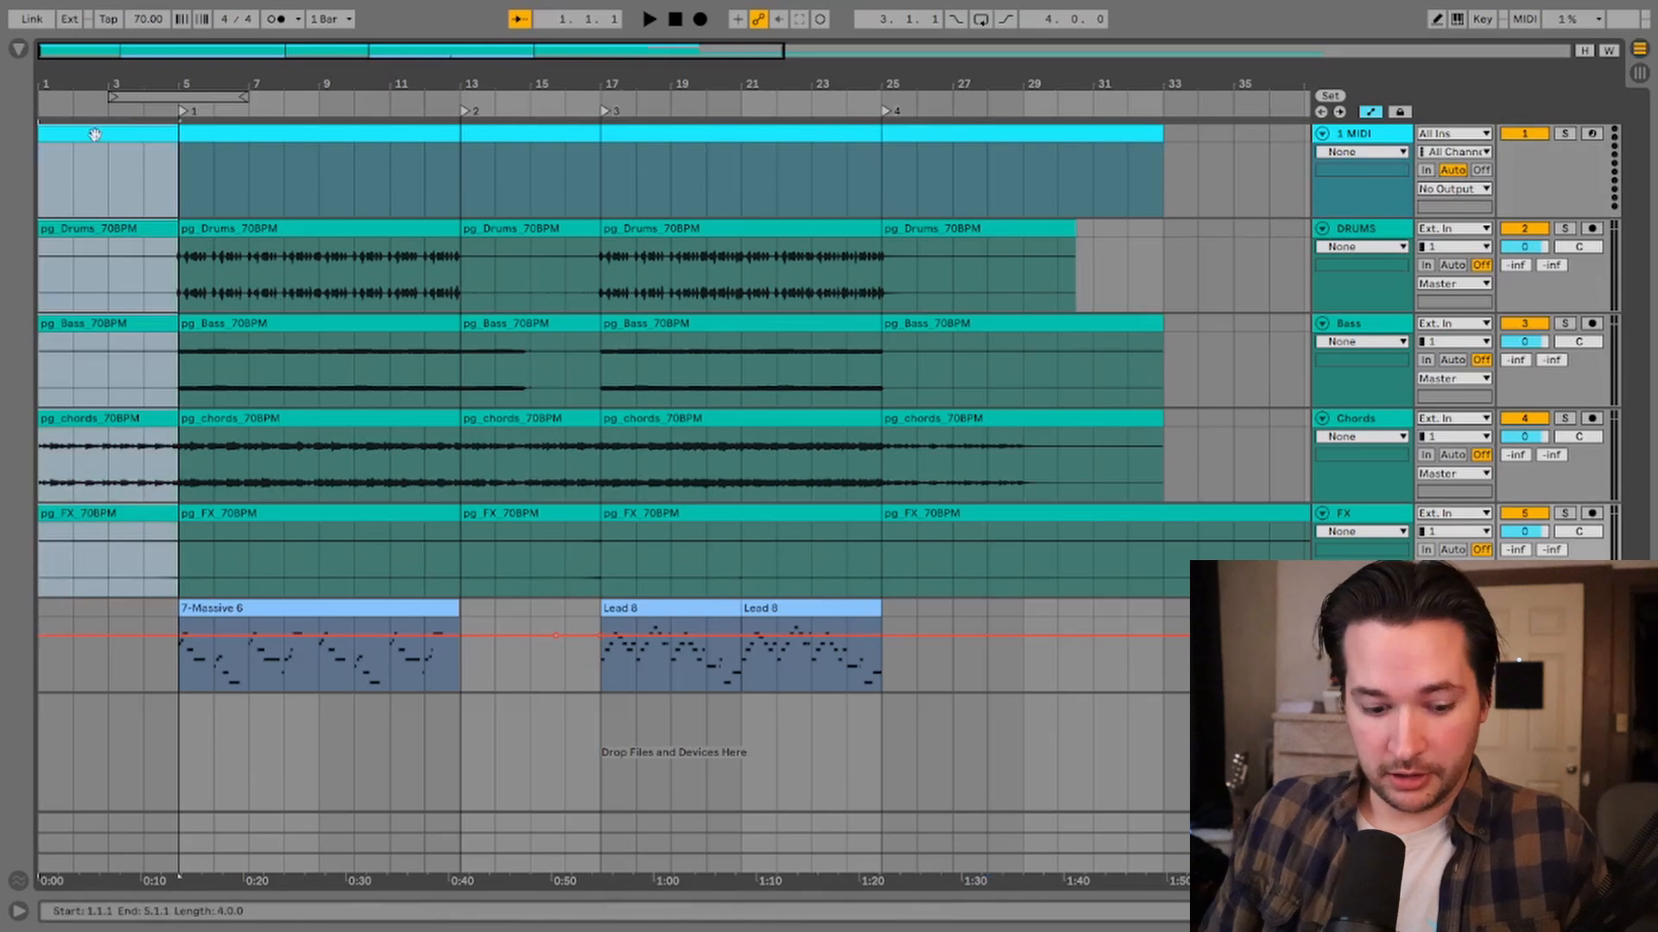
{"action": "key", "text": "Tab"}
{"action": "left_click_drag", "start_coordinate": [95, 134], "coordinate": [97, 78]}
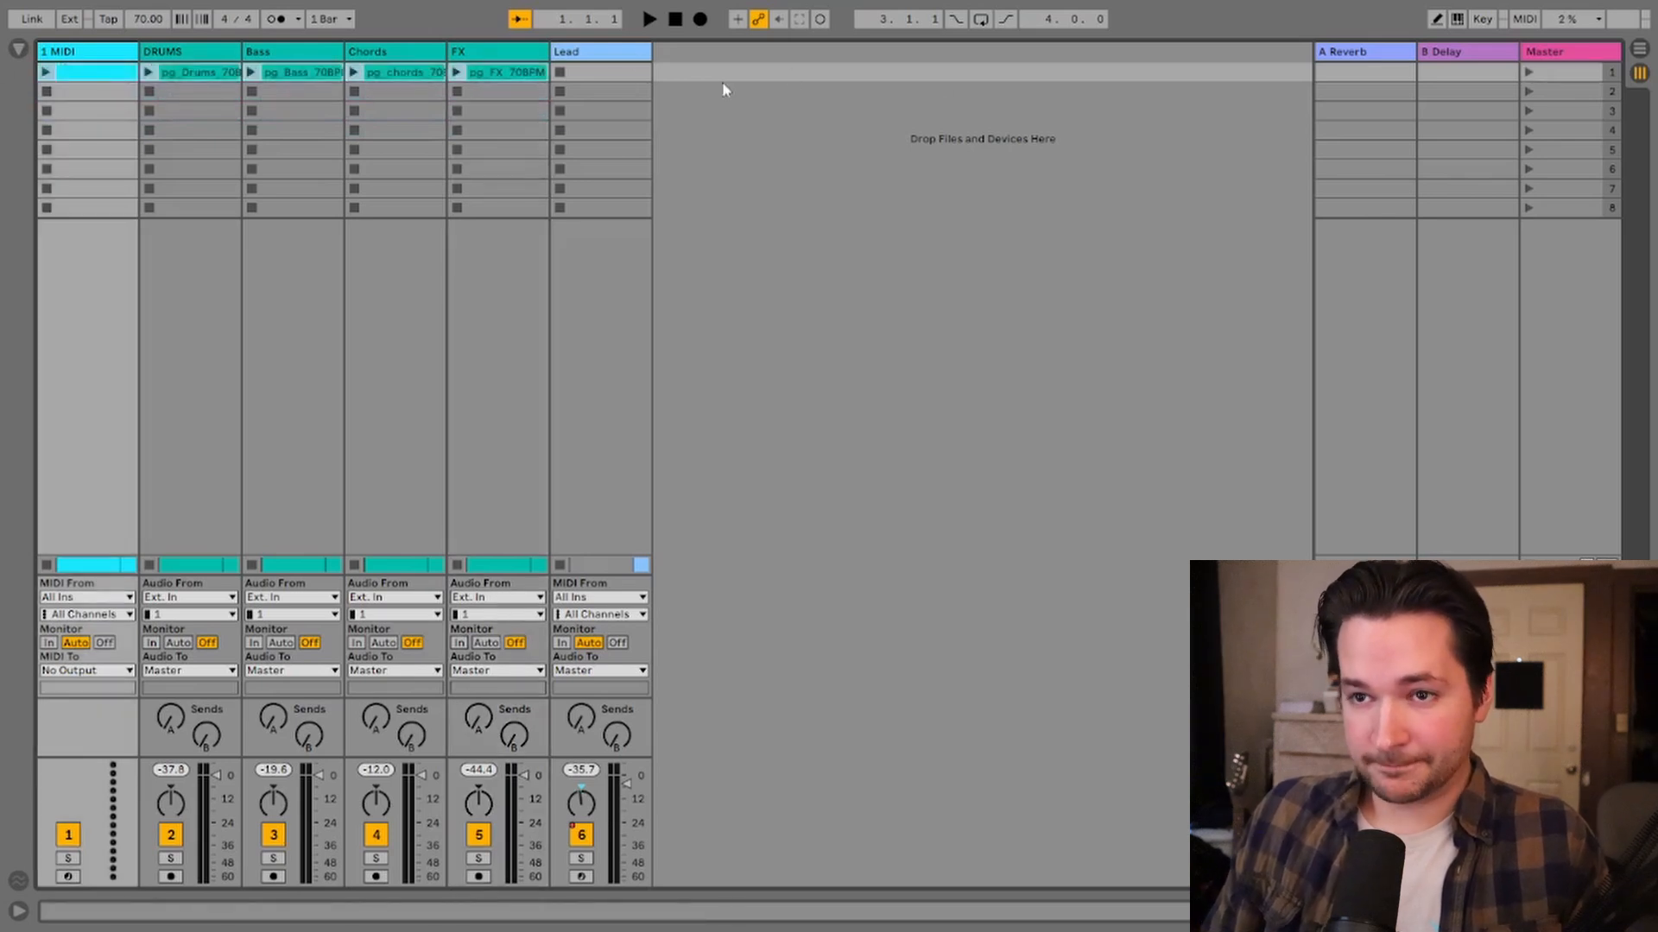
Step: Select the bar 5 to 13 section across all tracks and drag it into the next Session View scene
{"action": "key", "text": "Tab"}
{"action": "left_click", "coordinate": [331, 135]}
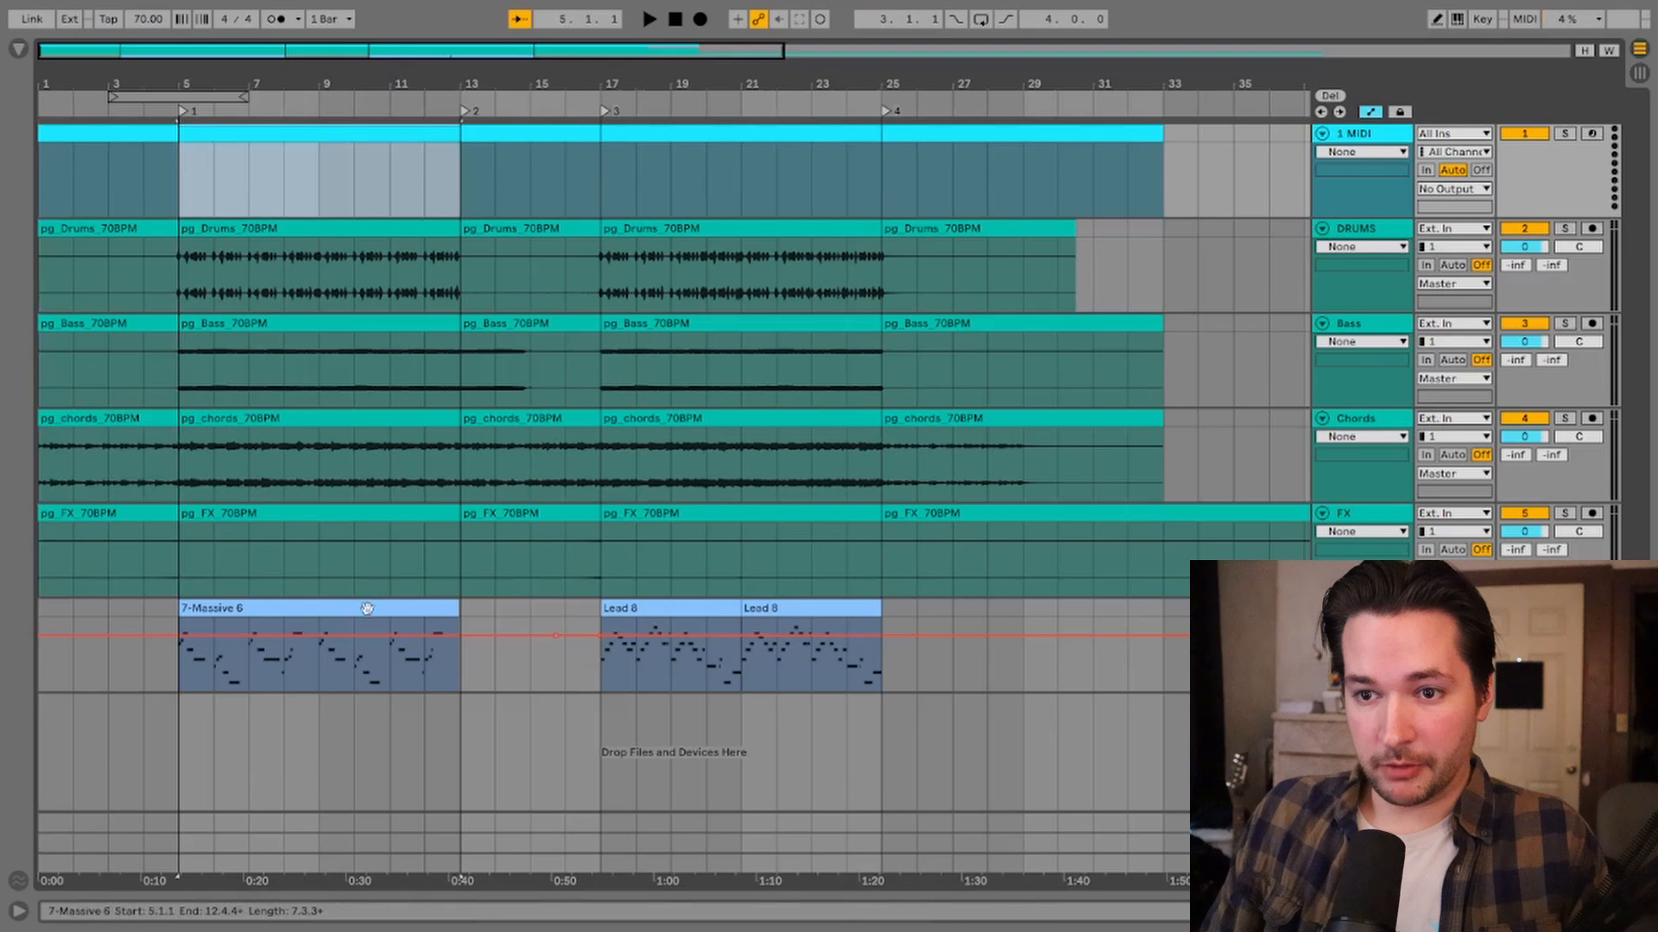
{"action": "left_click", "coordinate": [373, 518], "text": "shift"}
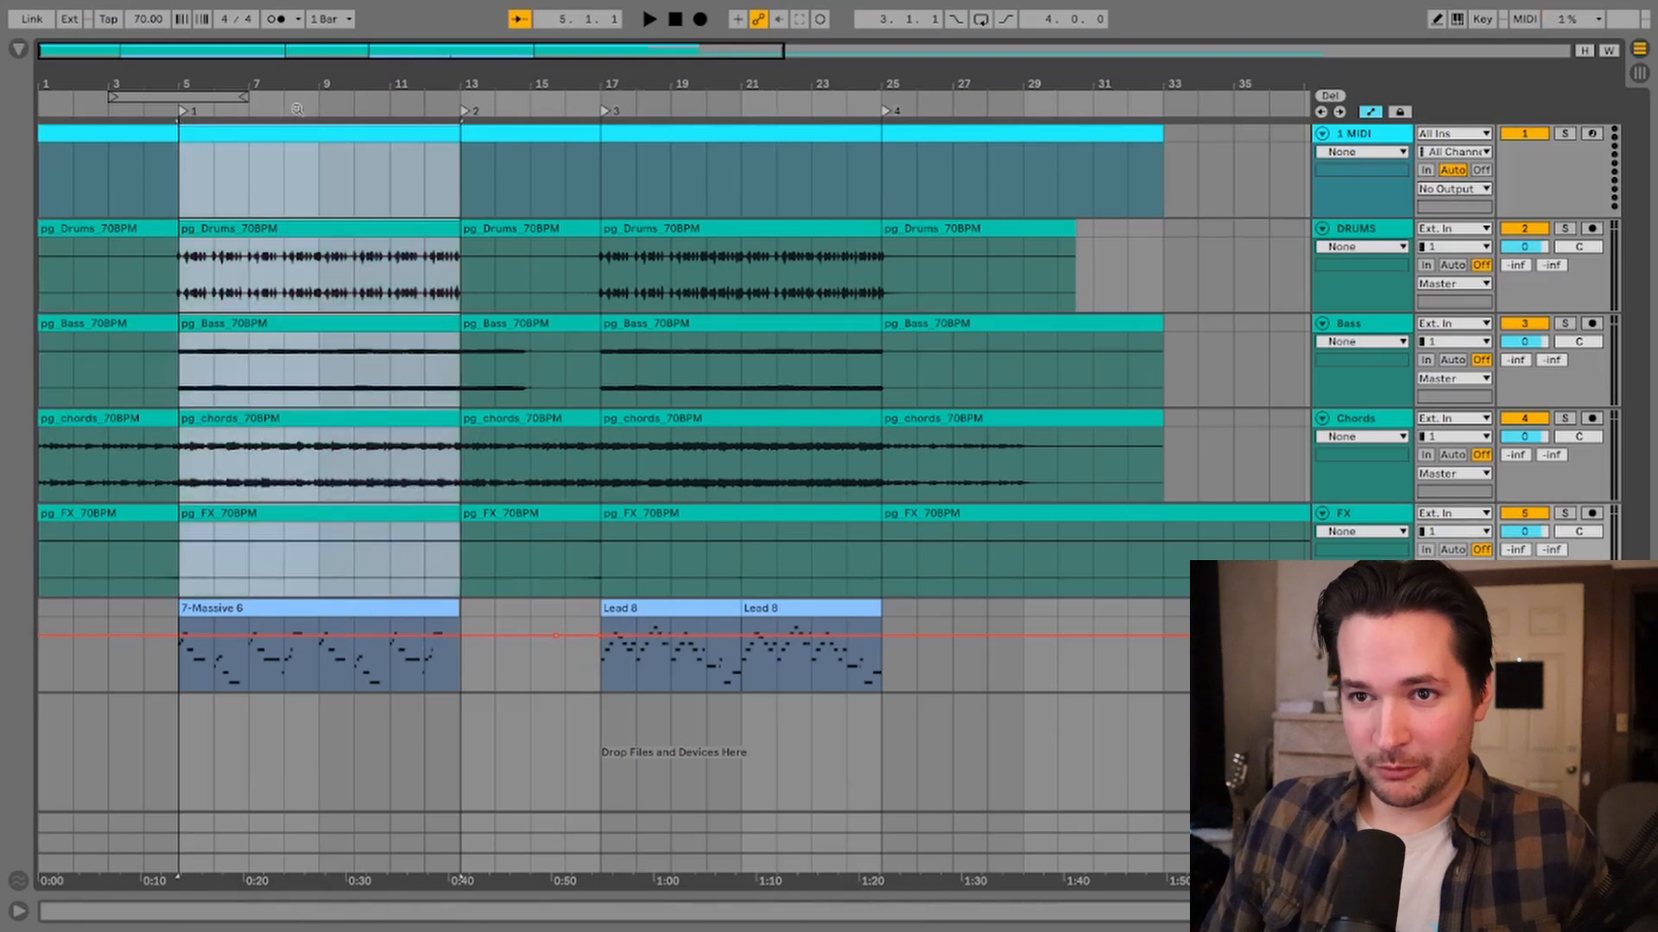
{"action": "key", "text": "Tab"}
{"action": "left_click_drag", "start_coordinate": [300, 136], "coordinate": [126, 98]}
{"action": "key", "text": "Tab"}
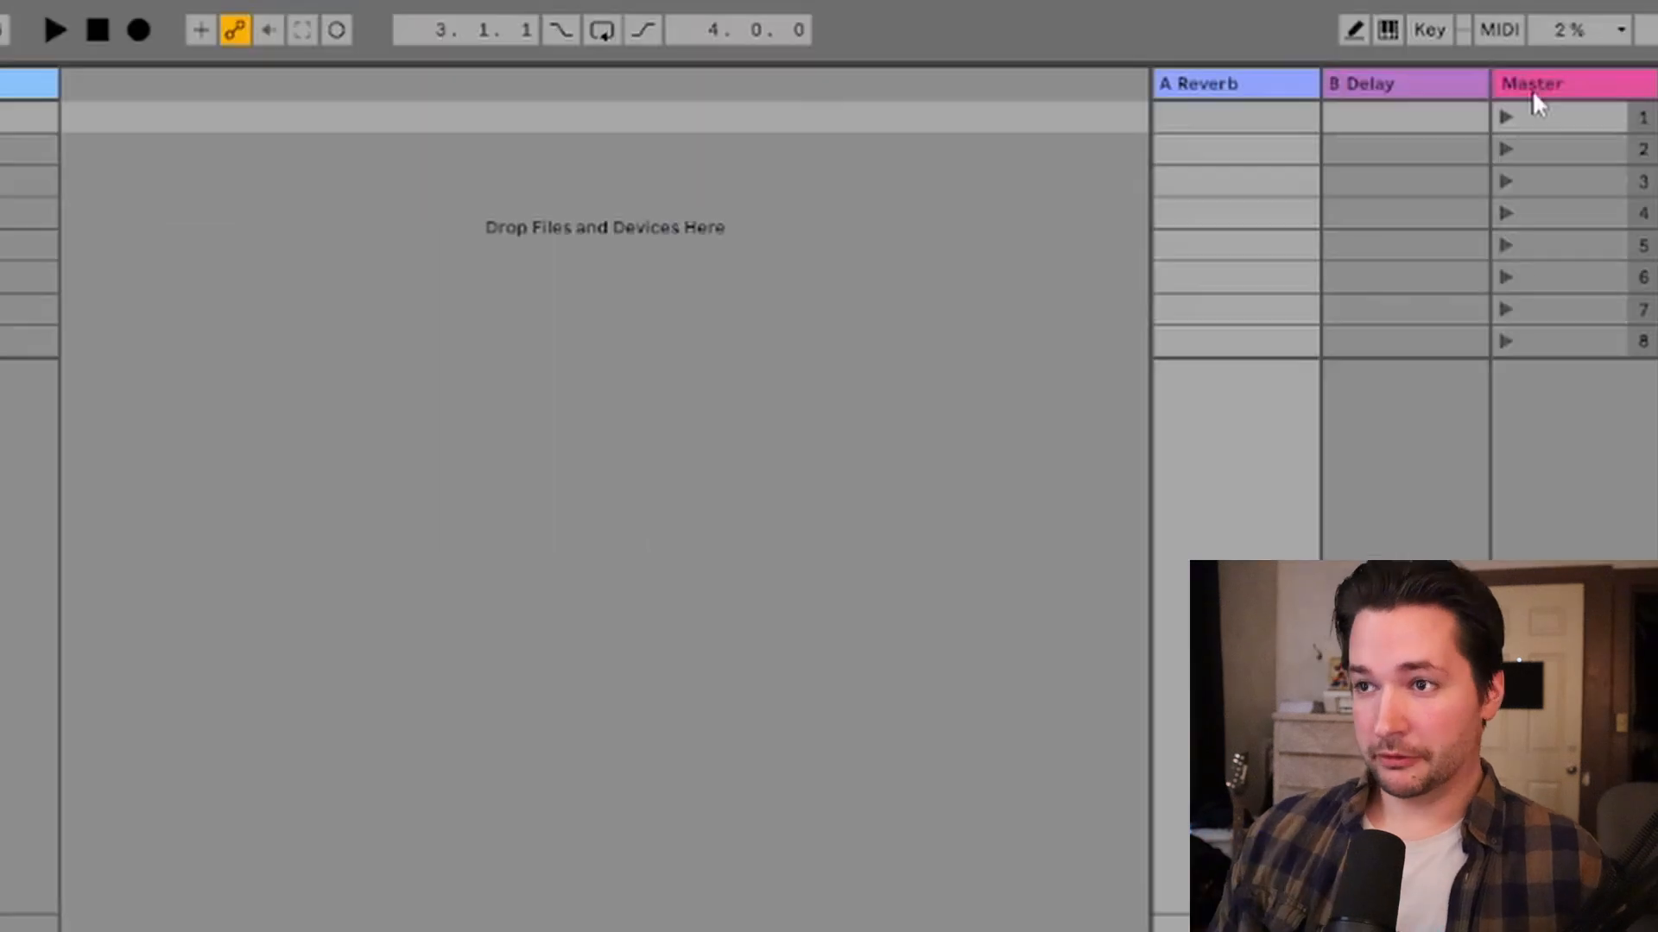
{"action": "left_click", "coordinate": [1545, 54]}
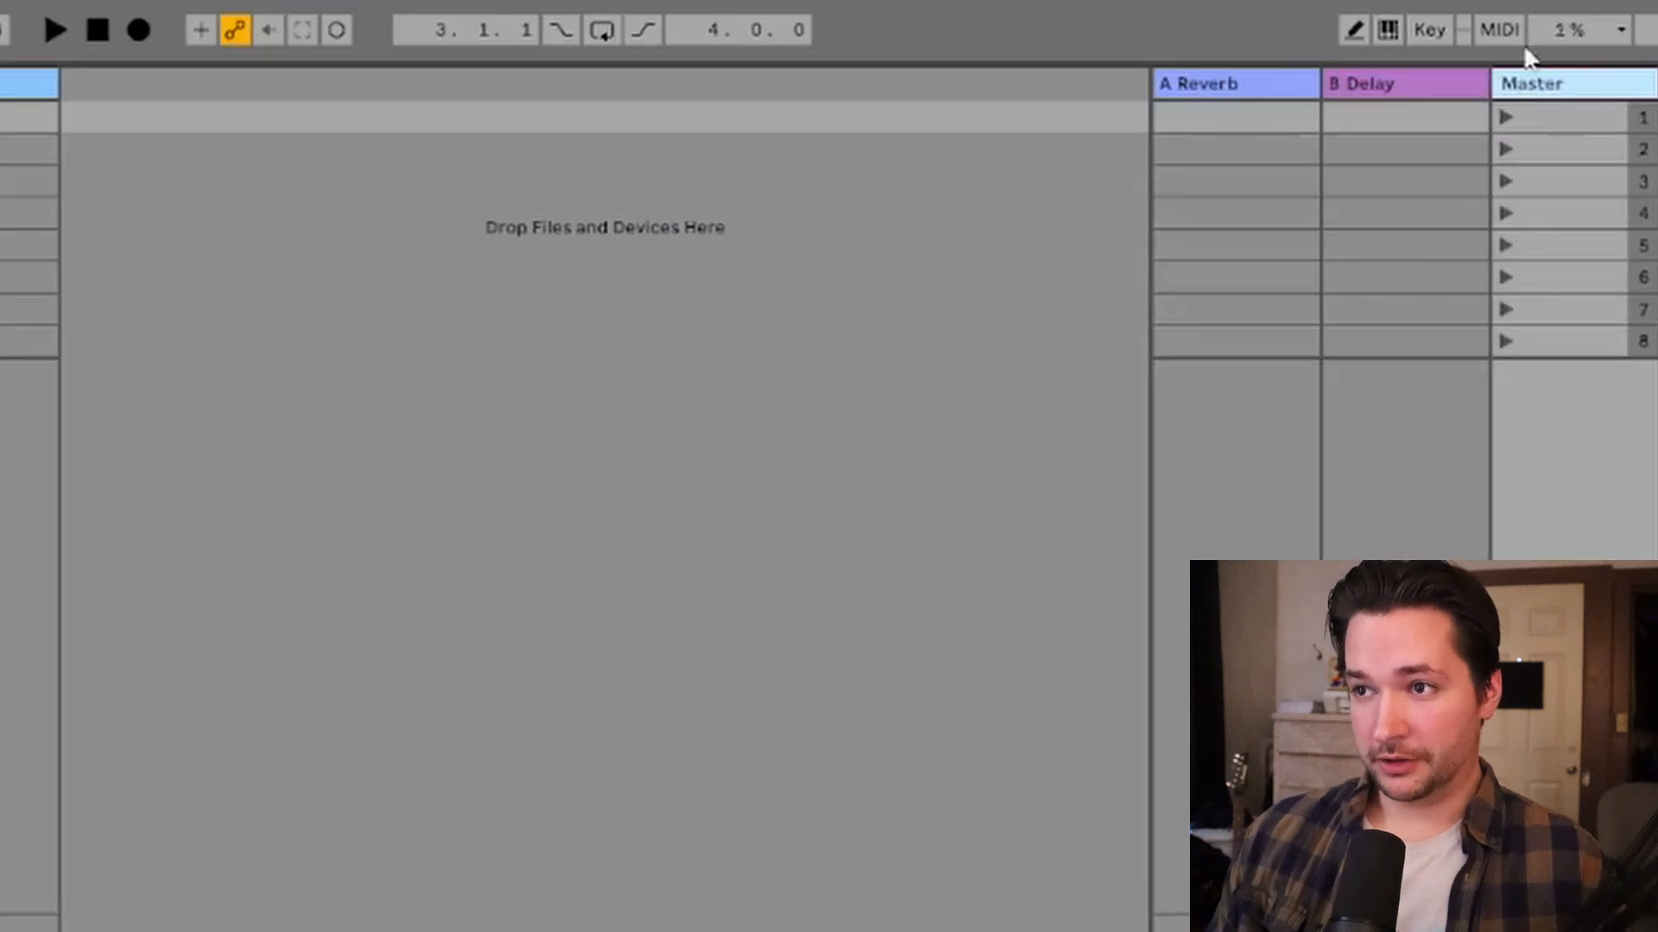
Step: Widen the Master track column to reveal the scene tempo and time signature fields
{"action": "left_click", "coordinate": [1525, 183]}
{"action": "left_click", "coordinate": [1526, 316]}
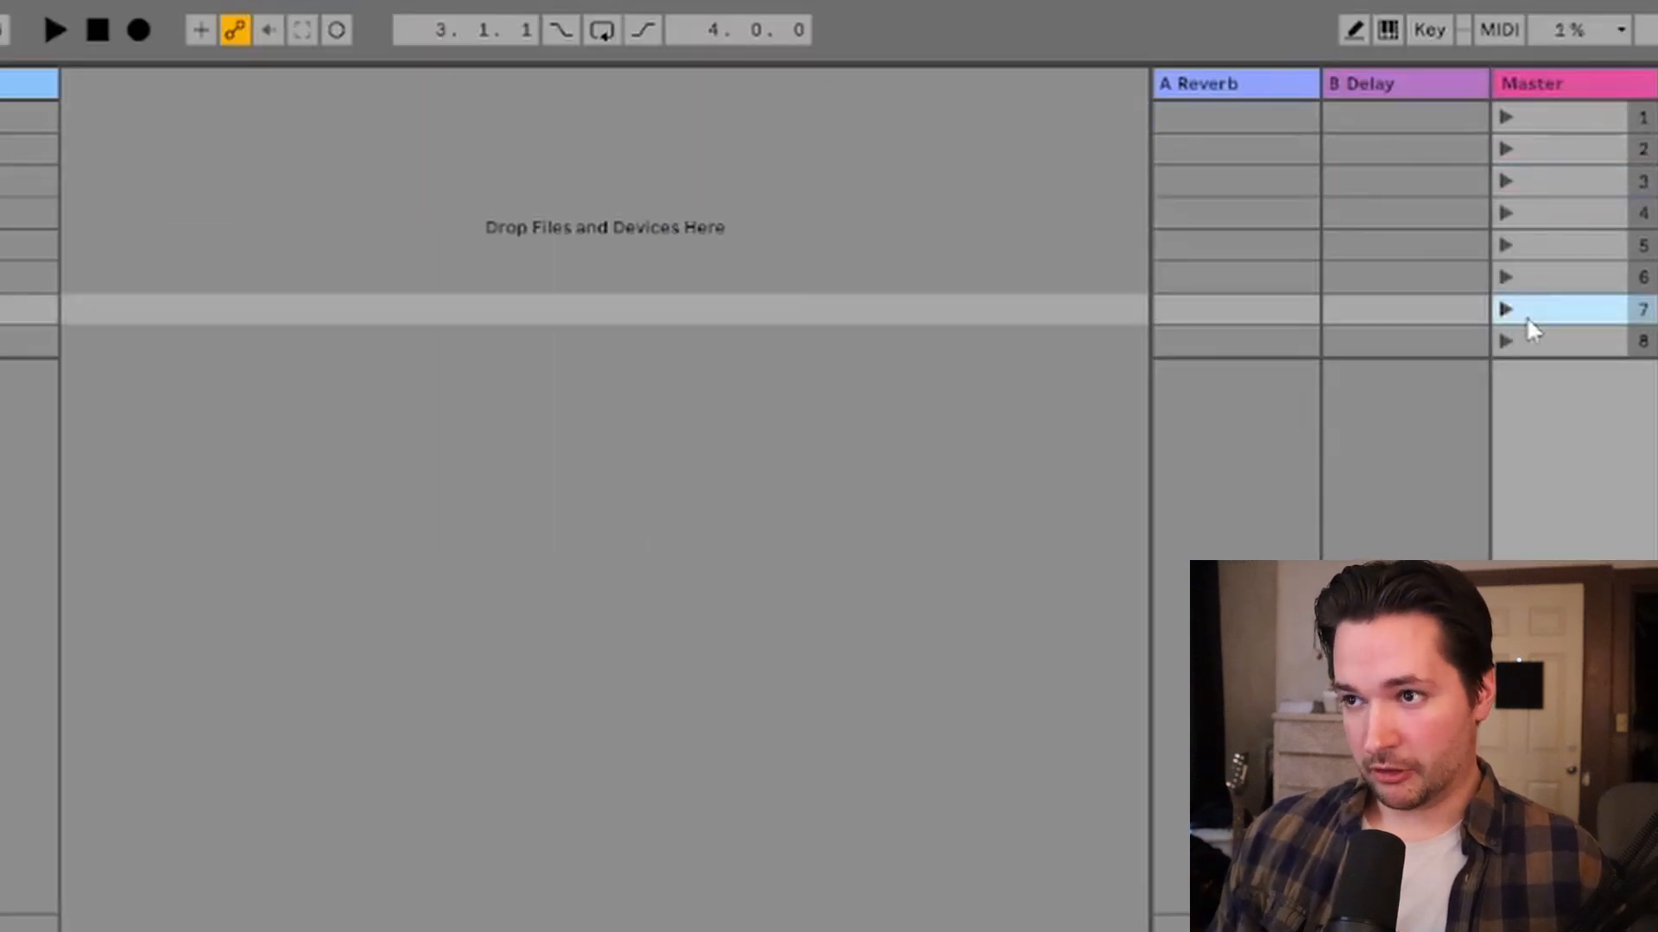
{"action": "left_click", "coordinate": [1535, 276]}
{"action": "left_click", "coordinate": [1533, 246]}
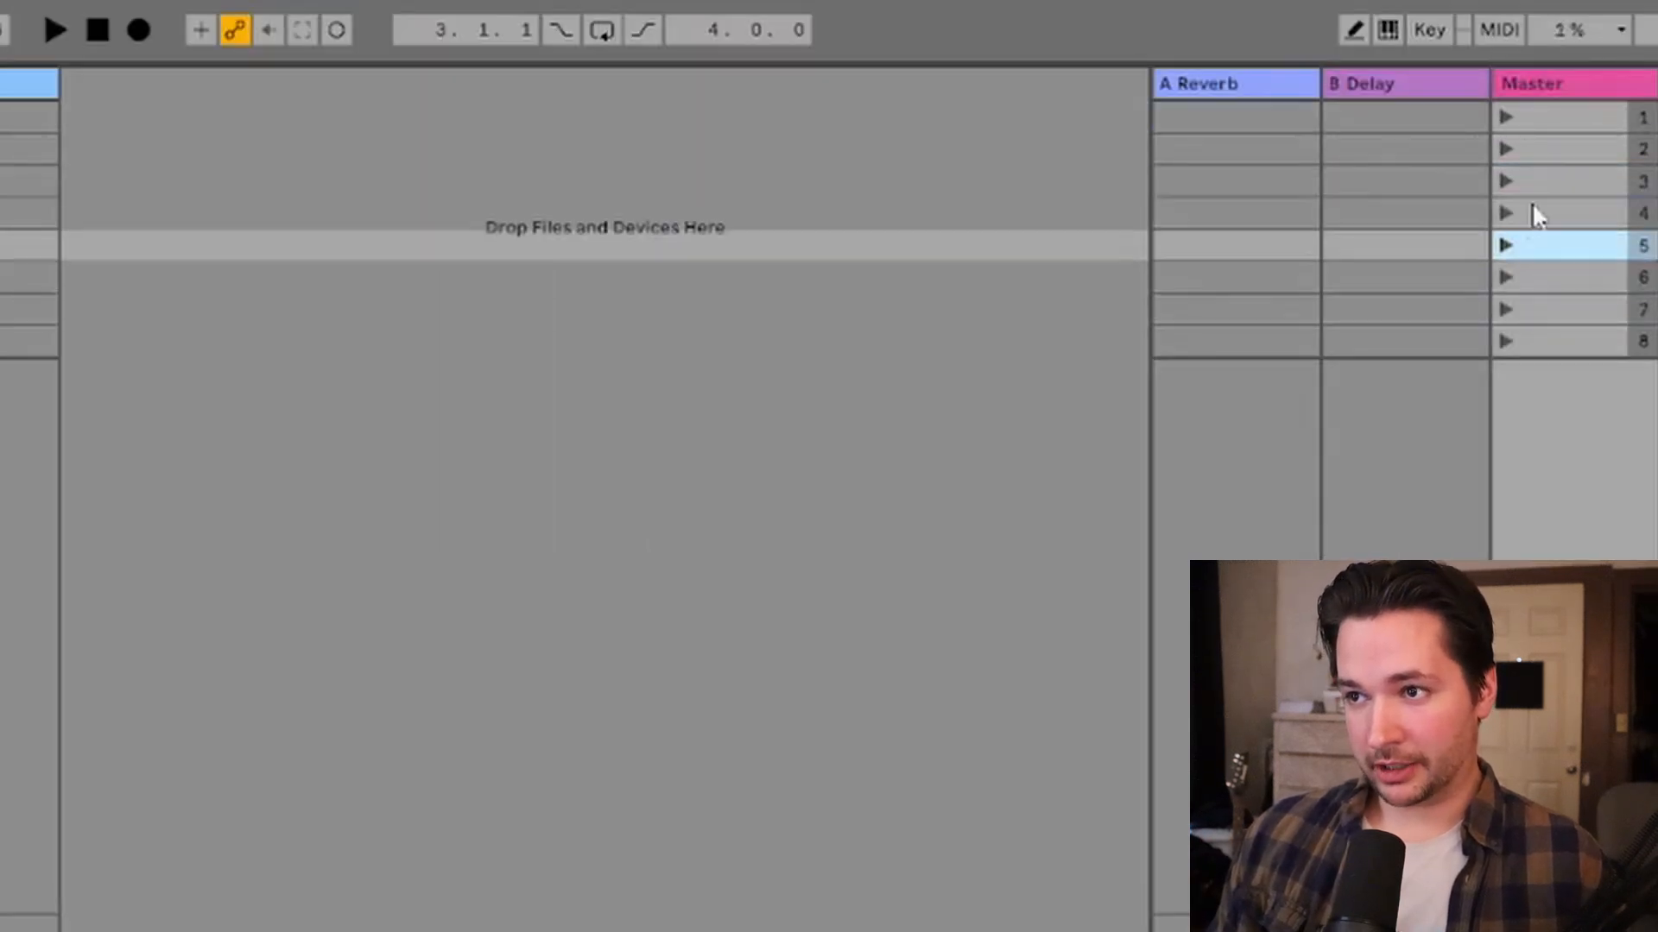
{"action": "left_click", "coordinate": [1500, 84]}
{"action": "left_click_drag", "start_coordinate": [1497, 84], "coordinate": [1221, 84]}
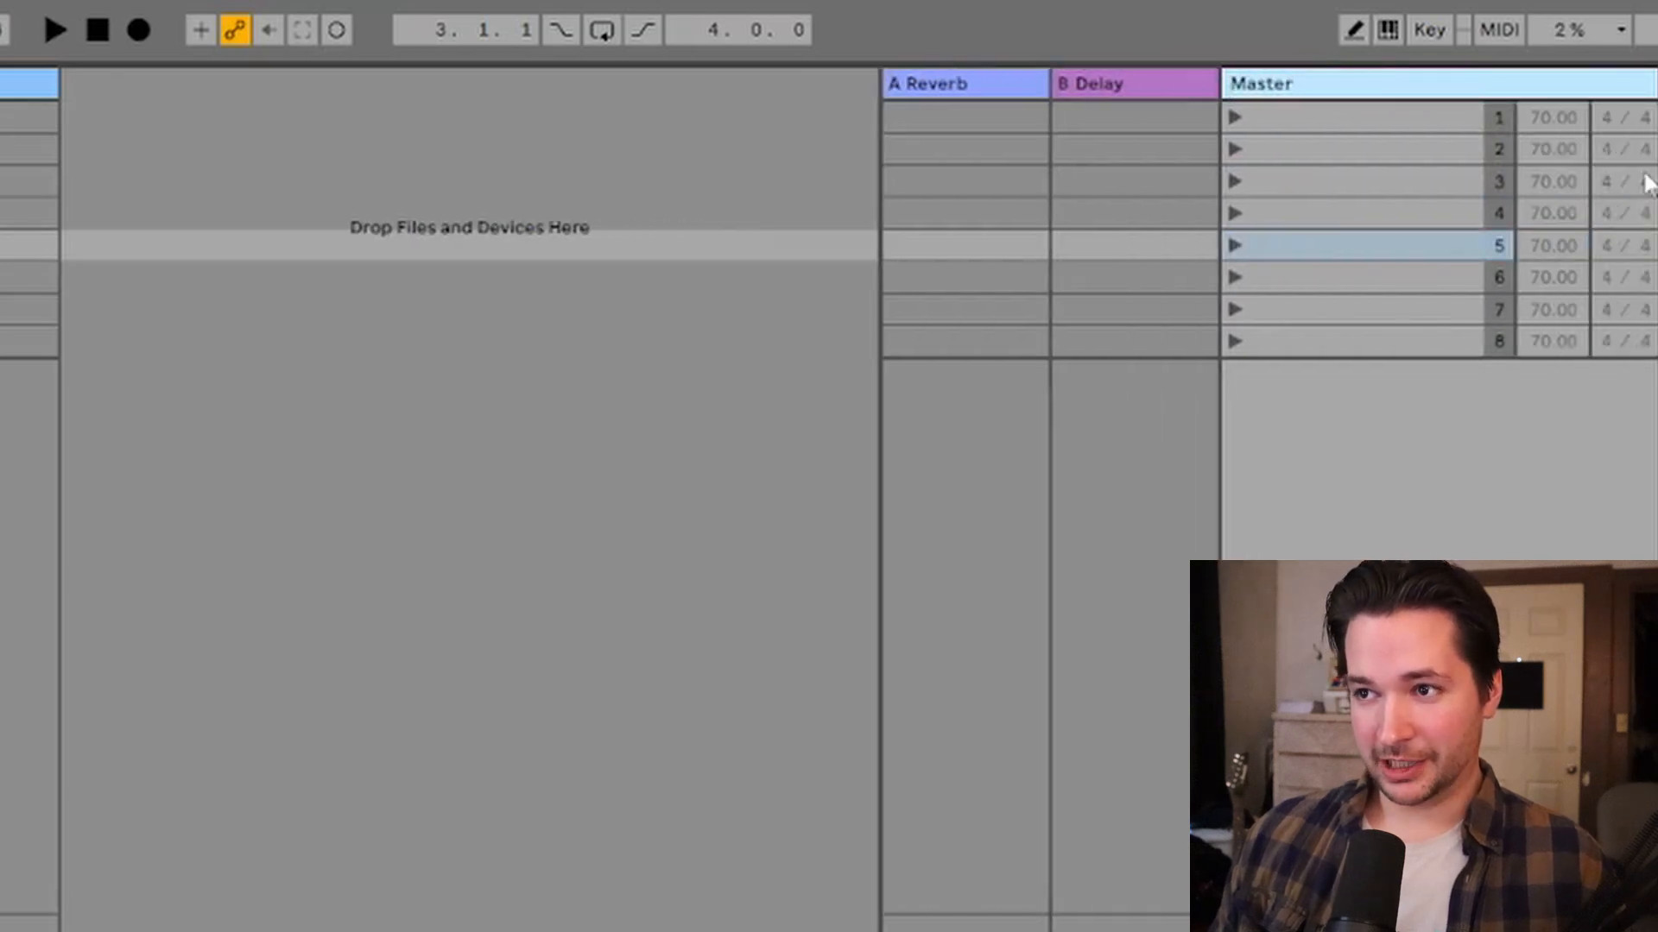
{"action": "left_click", "coordinate": [1549, 120]}
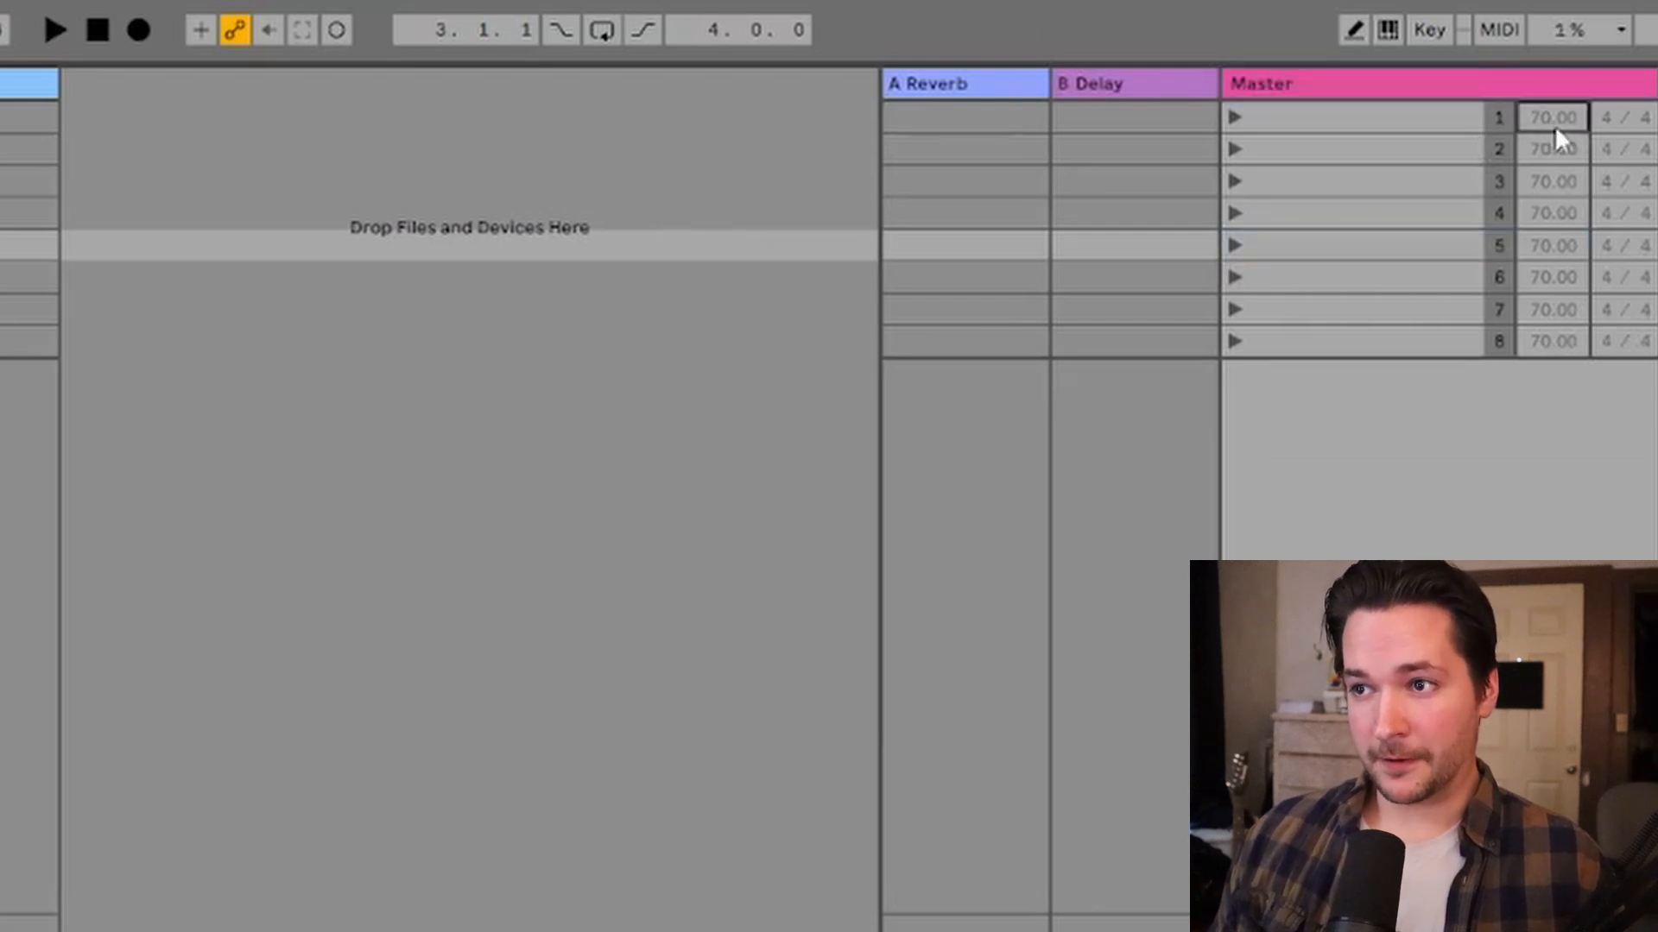
{"action": "type", "text": "75"}
{"action": "key", "text": "Return"}
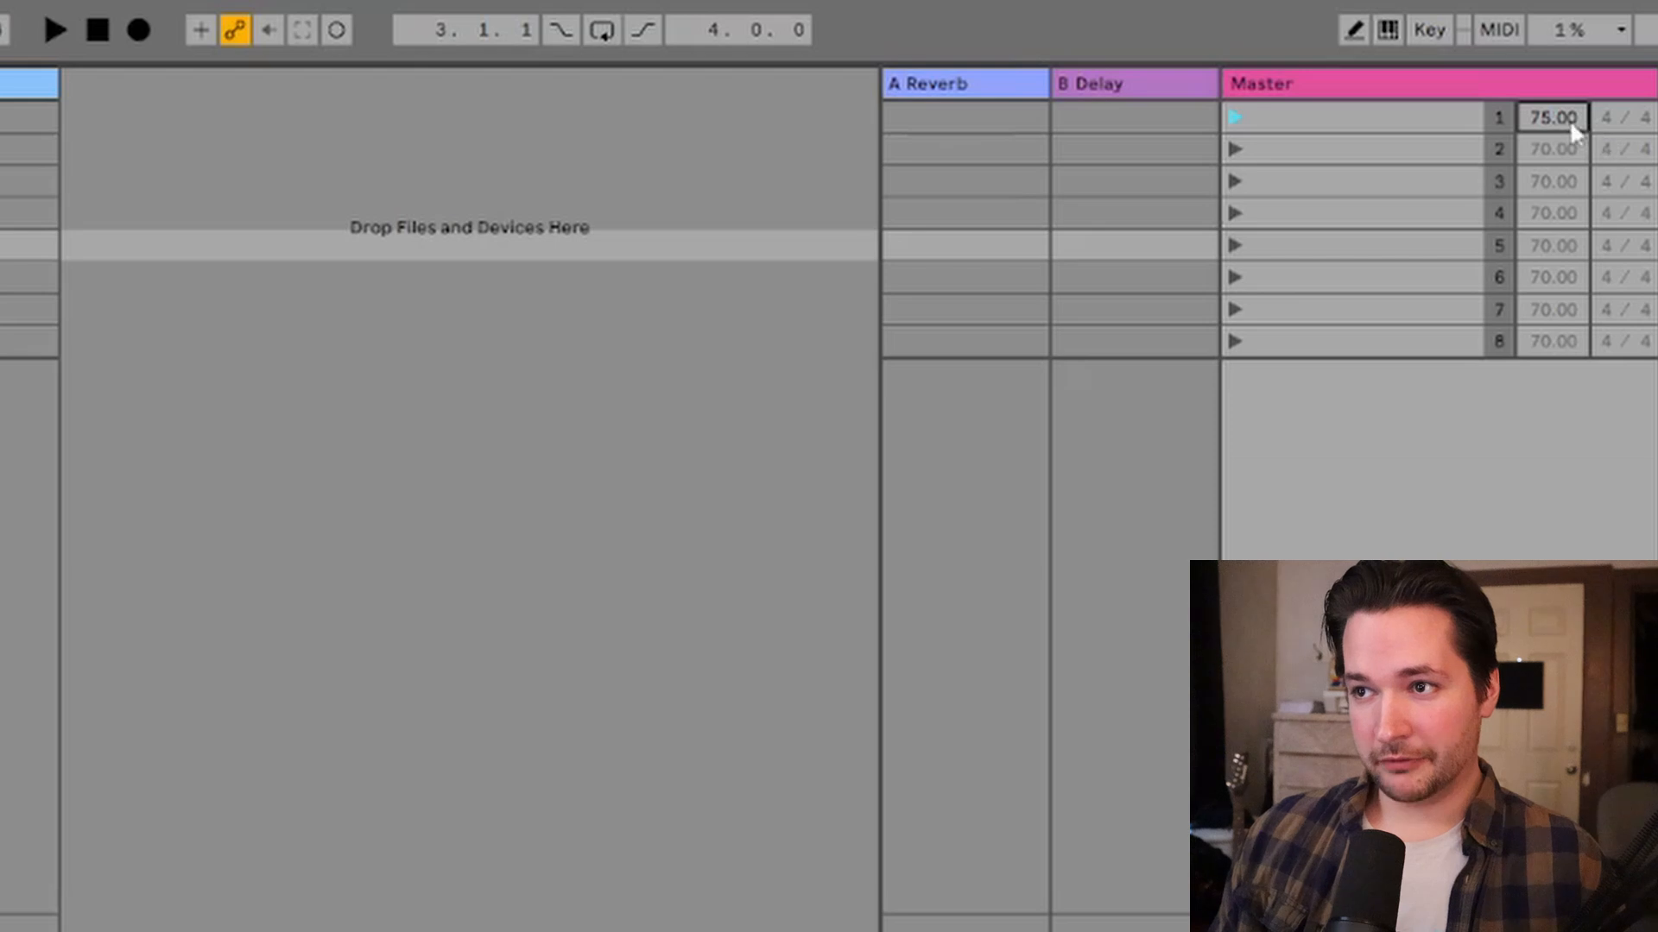
{"action": "left_click_drag", "start_coordinate": [1567, 119], "coordinate": [1567, 130]}
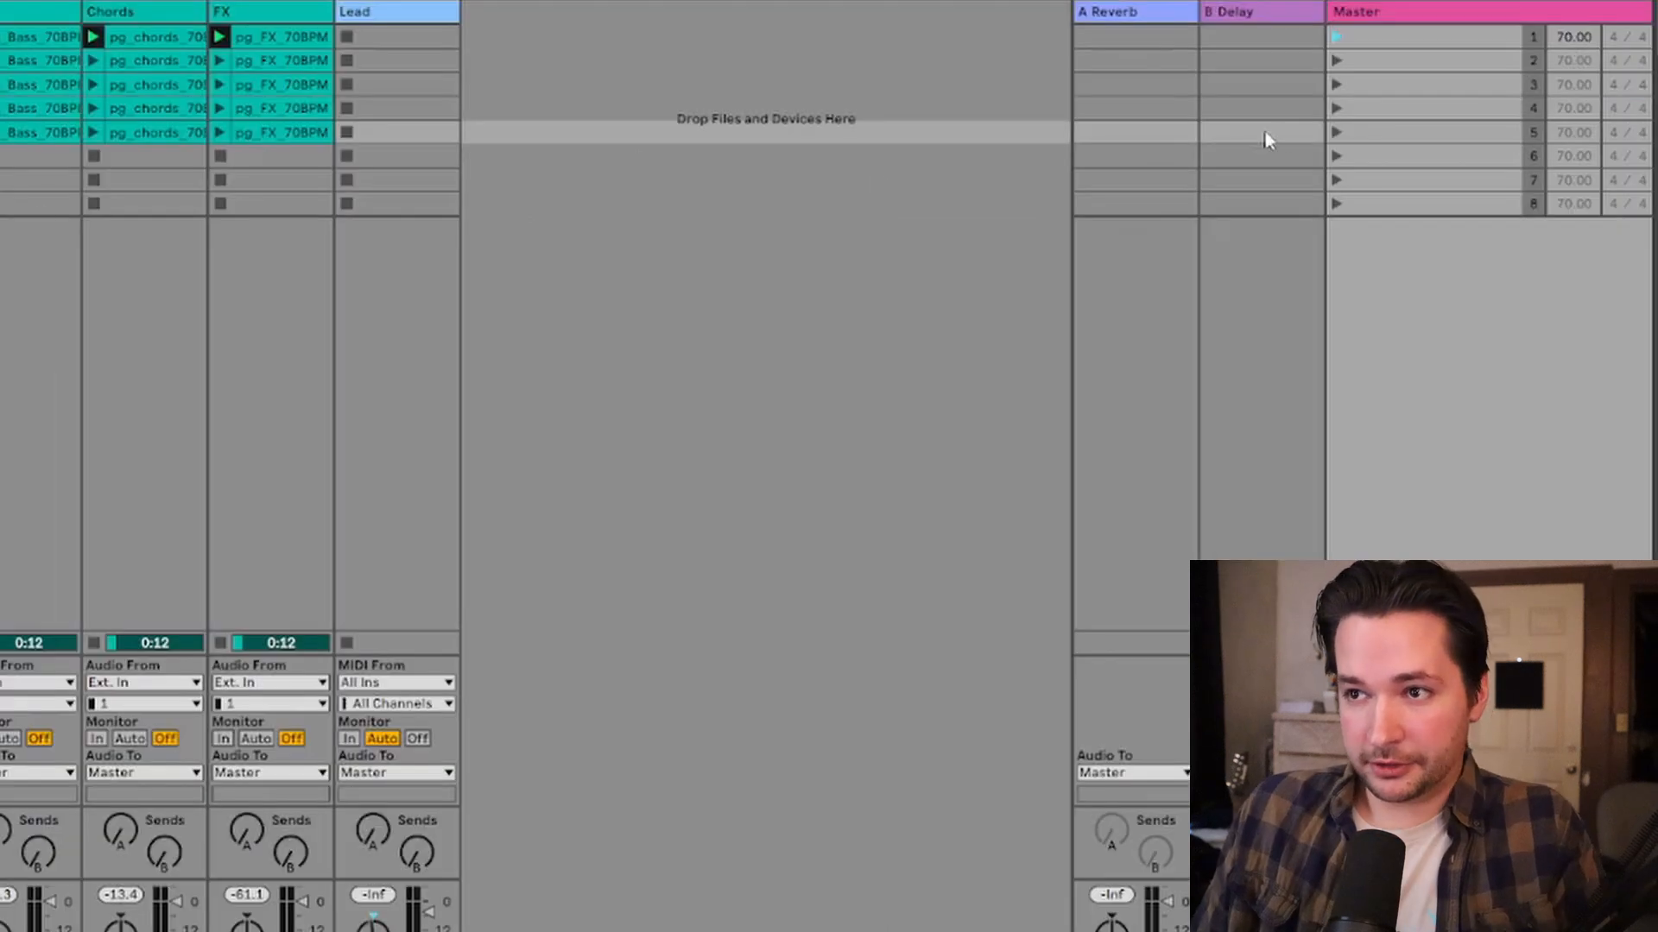
Step: Name the first scene post grad
{"action": "left_click", "coordinate": [1391, 38]}
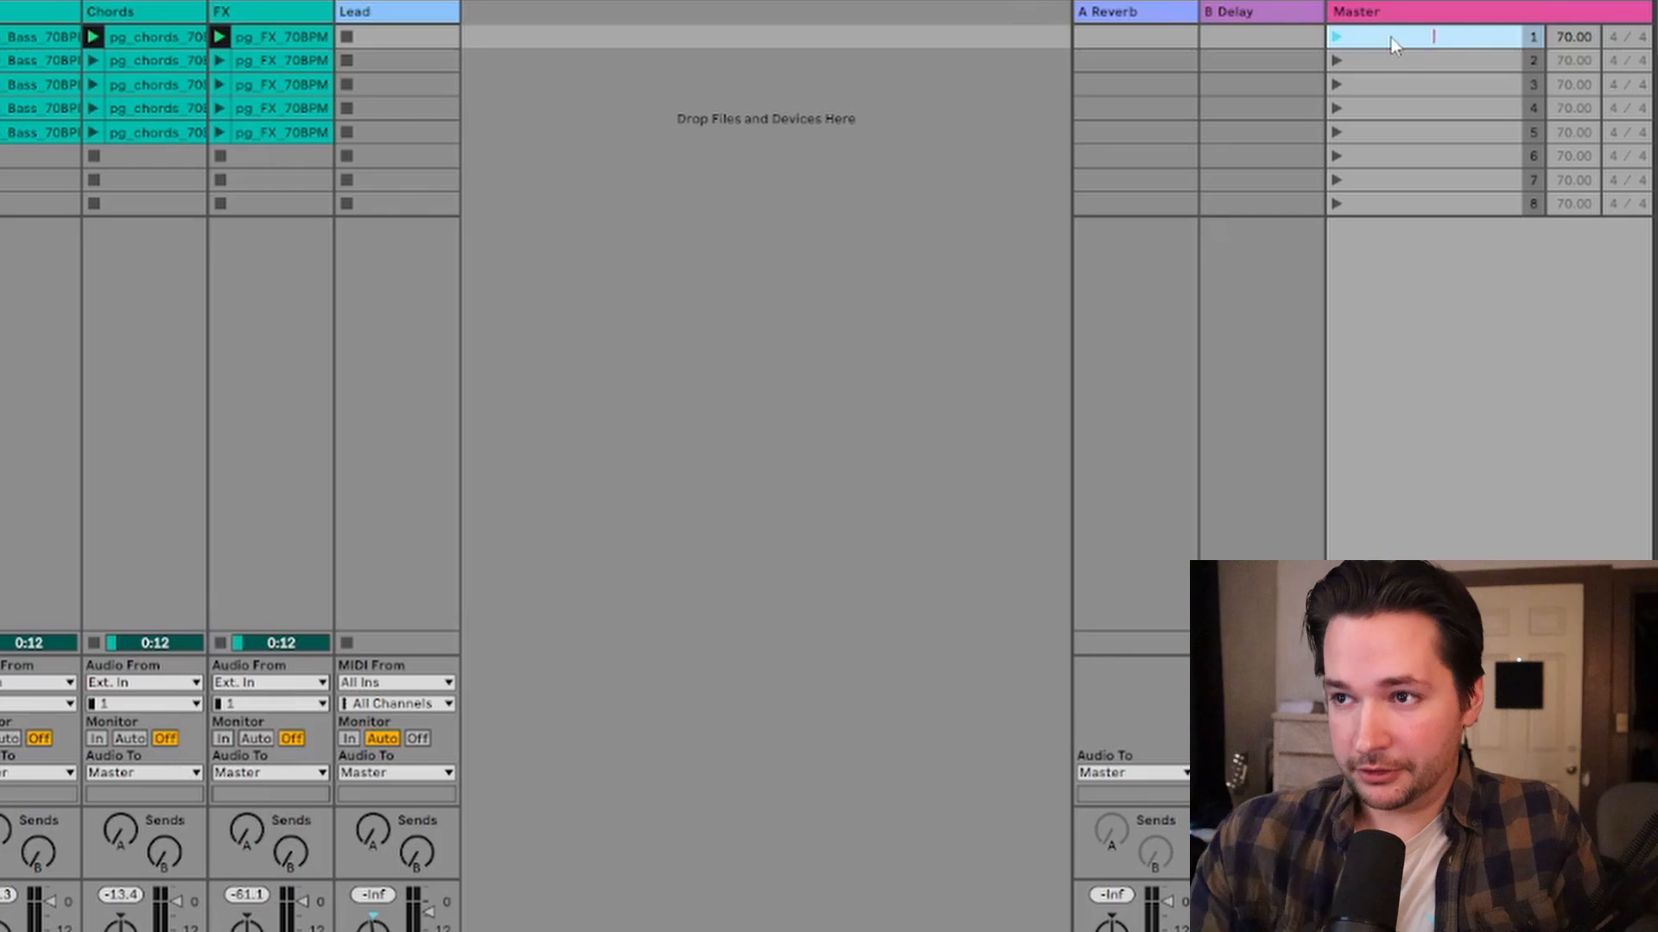
{"action": "type", "text": "post grad"}
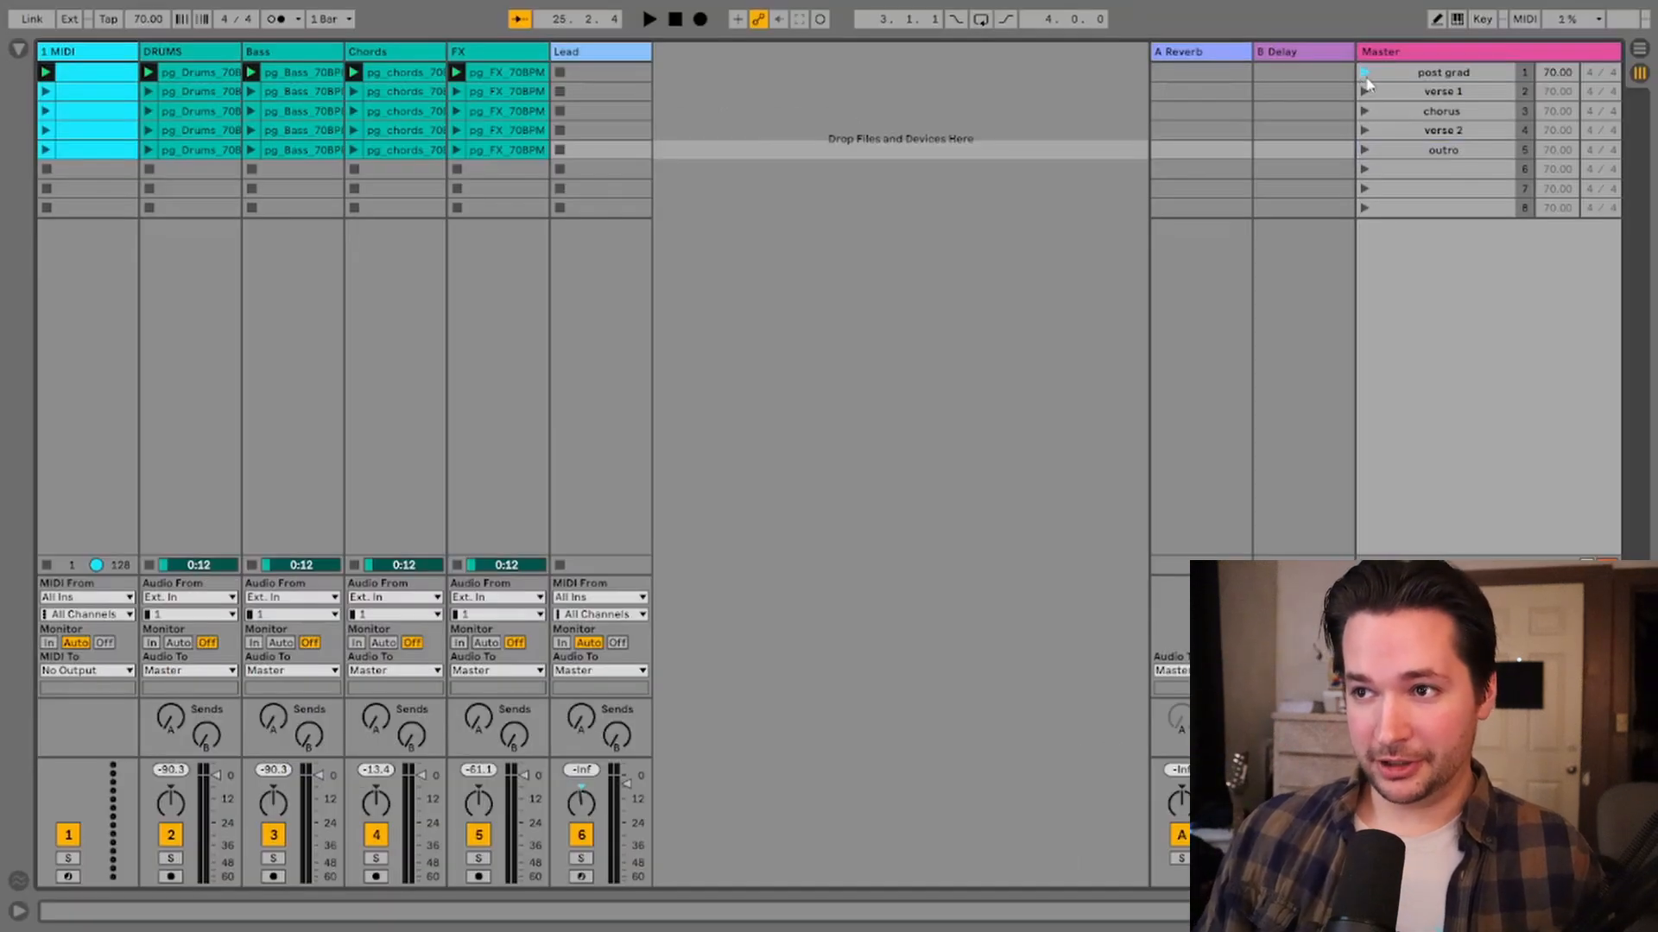
Step: Launch the first scene, open the first drums clip's launch settings and enable Follow Action
{"action": "left_click", "coordinate": [1365, 74]}
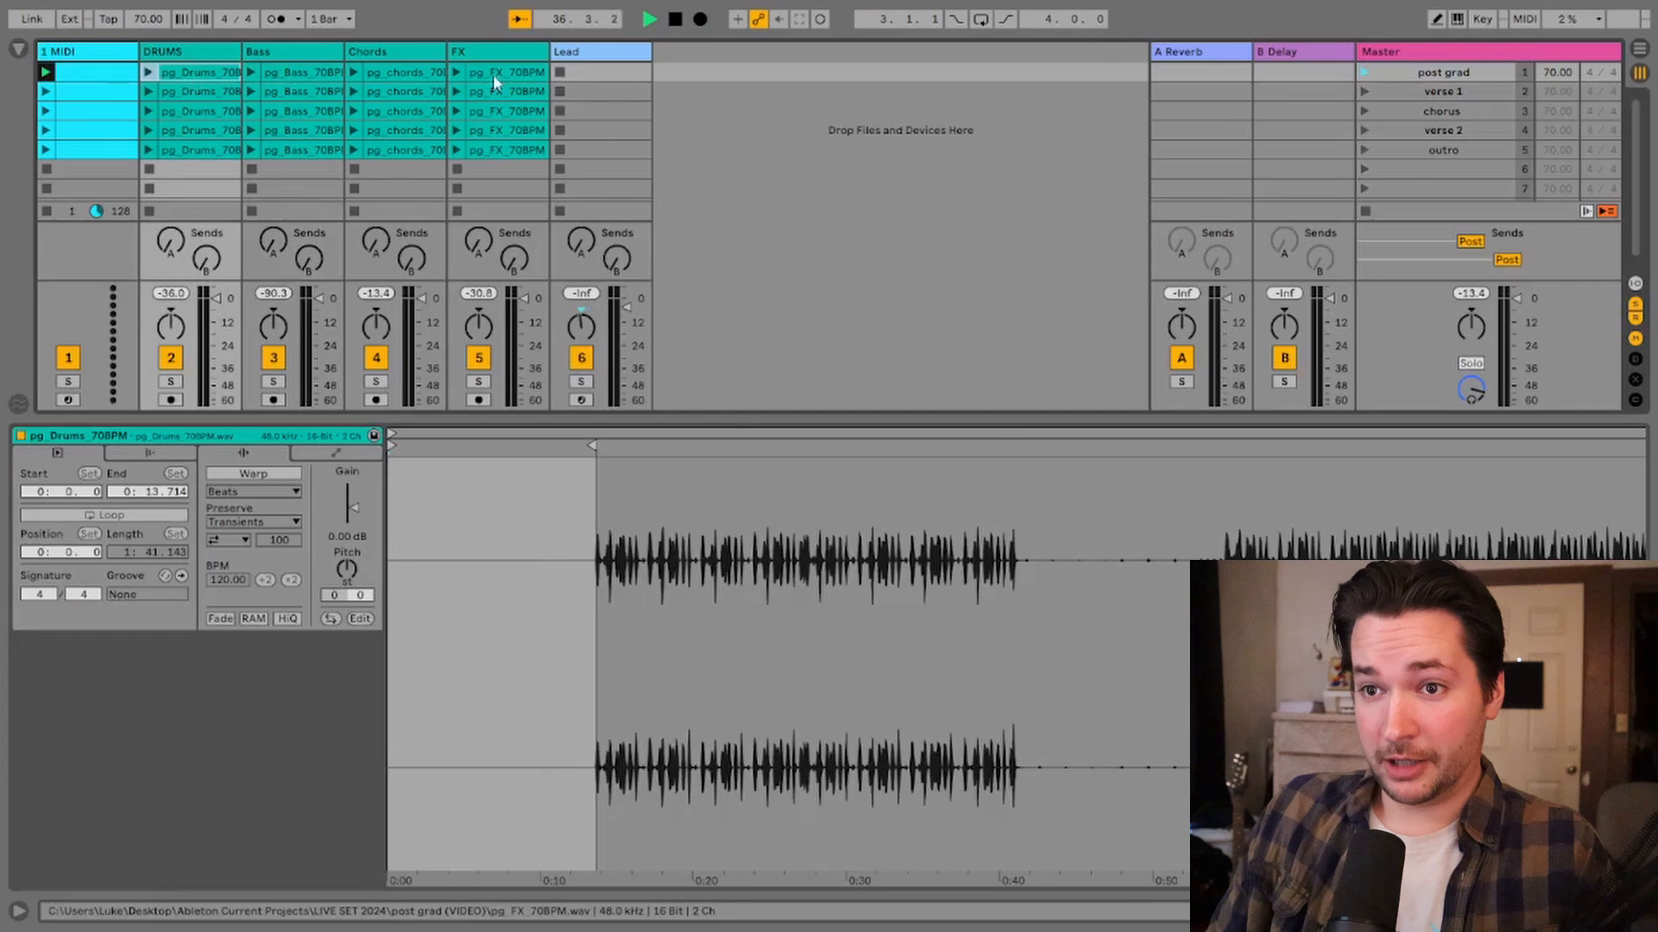
{"action": "left_click", "coordinate": [497, 73]}
{"action": "left_click", "coordinate": [201, 76]}
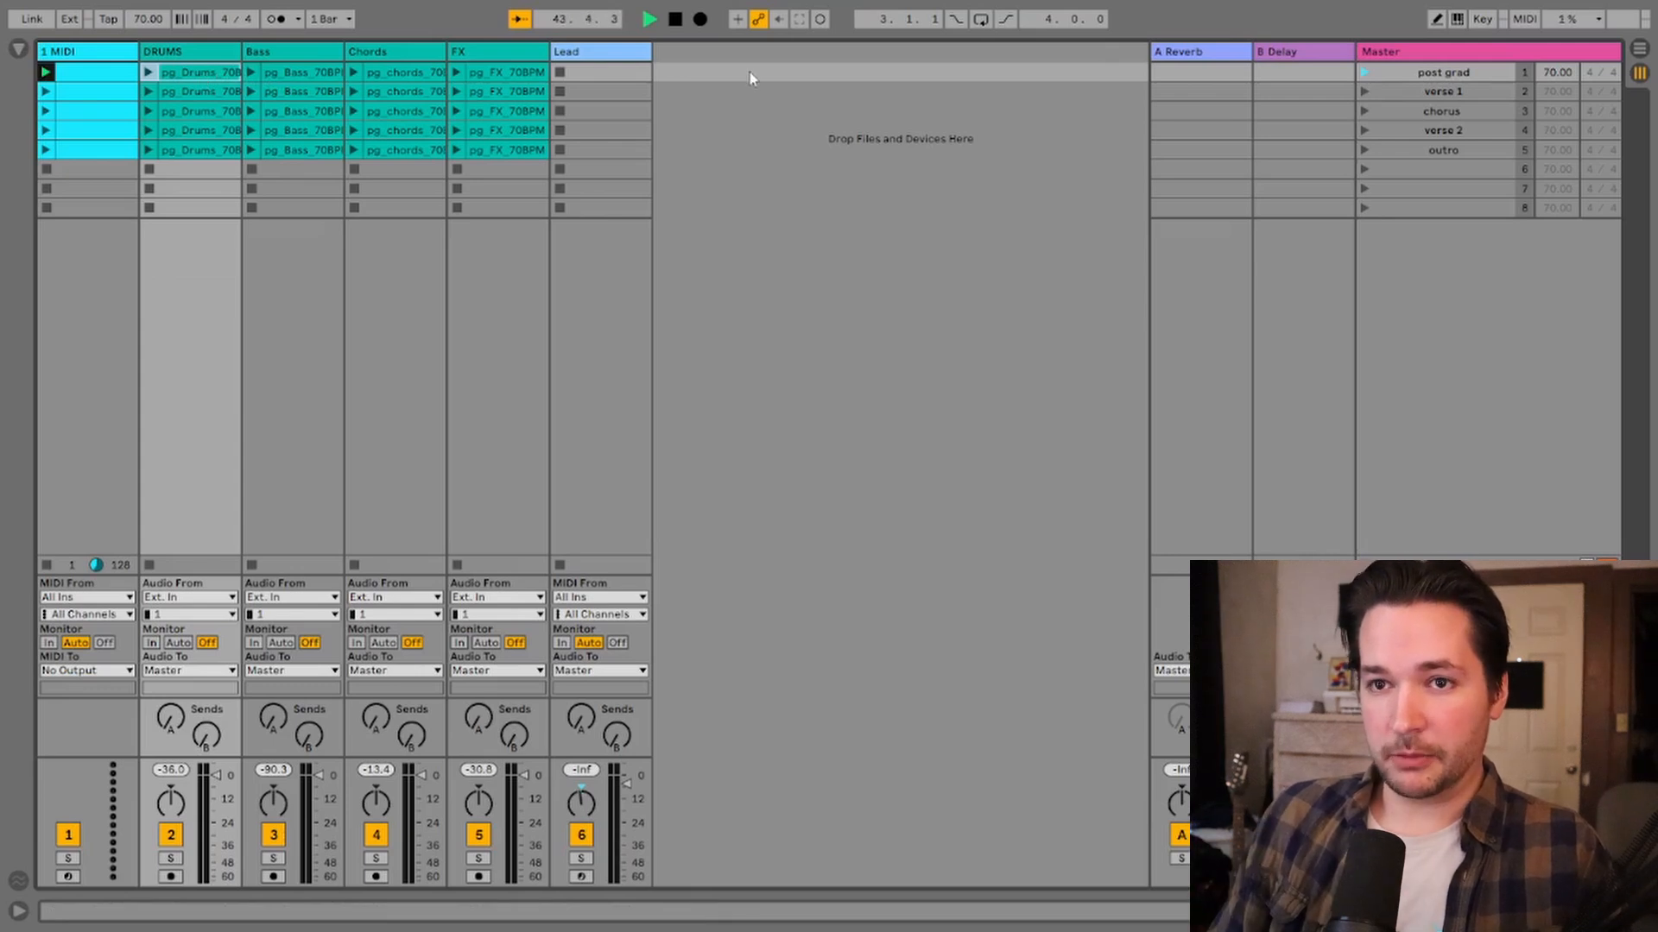
{"action": "double_click", "coordinate": [204, 80]}
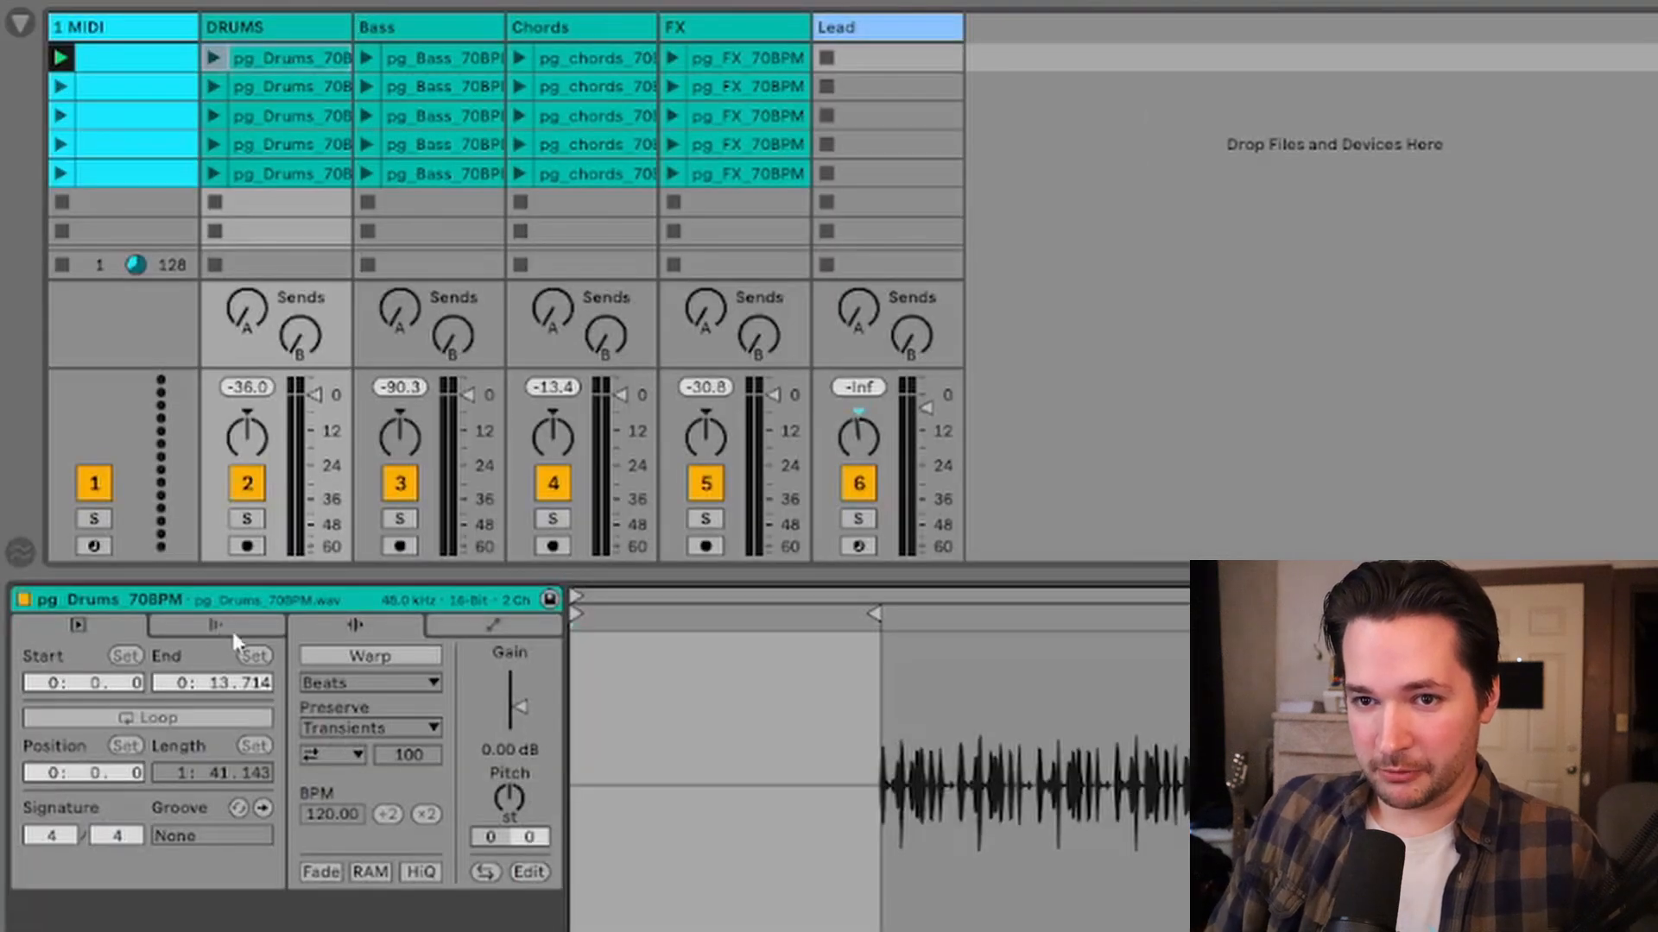
{"action": "left_click", "coordinate": [212, 629]}
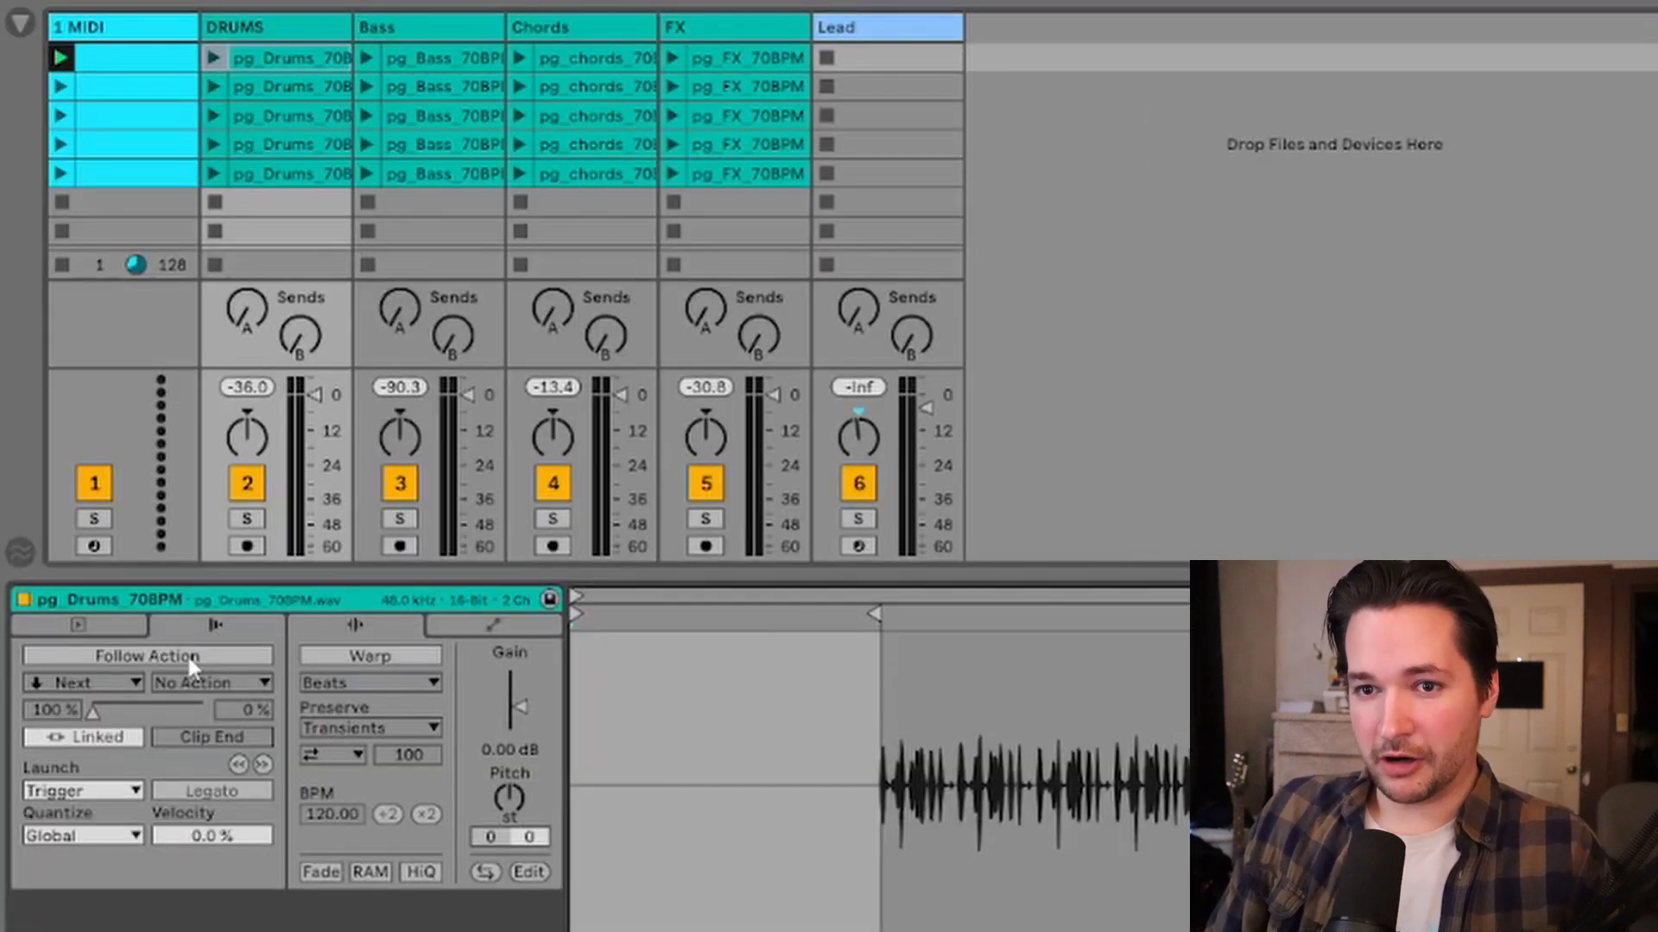
{"action": "left_click", "coordinate": [186, 655]}
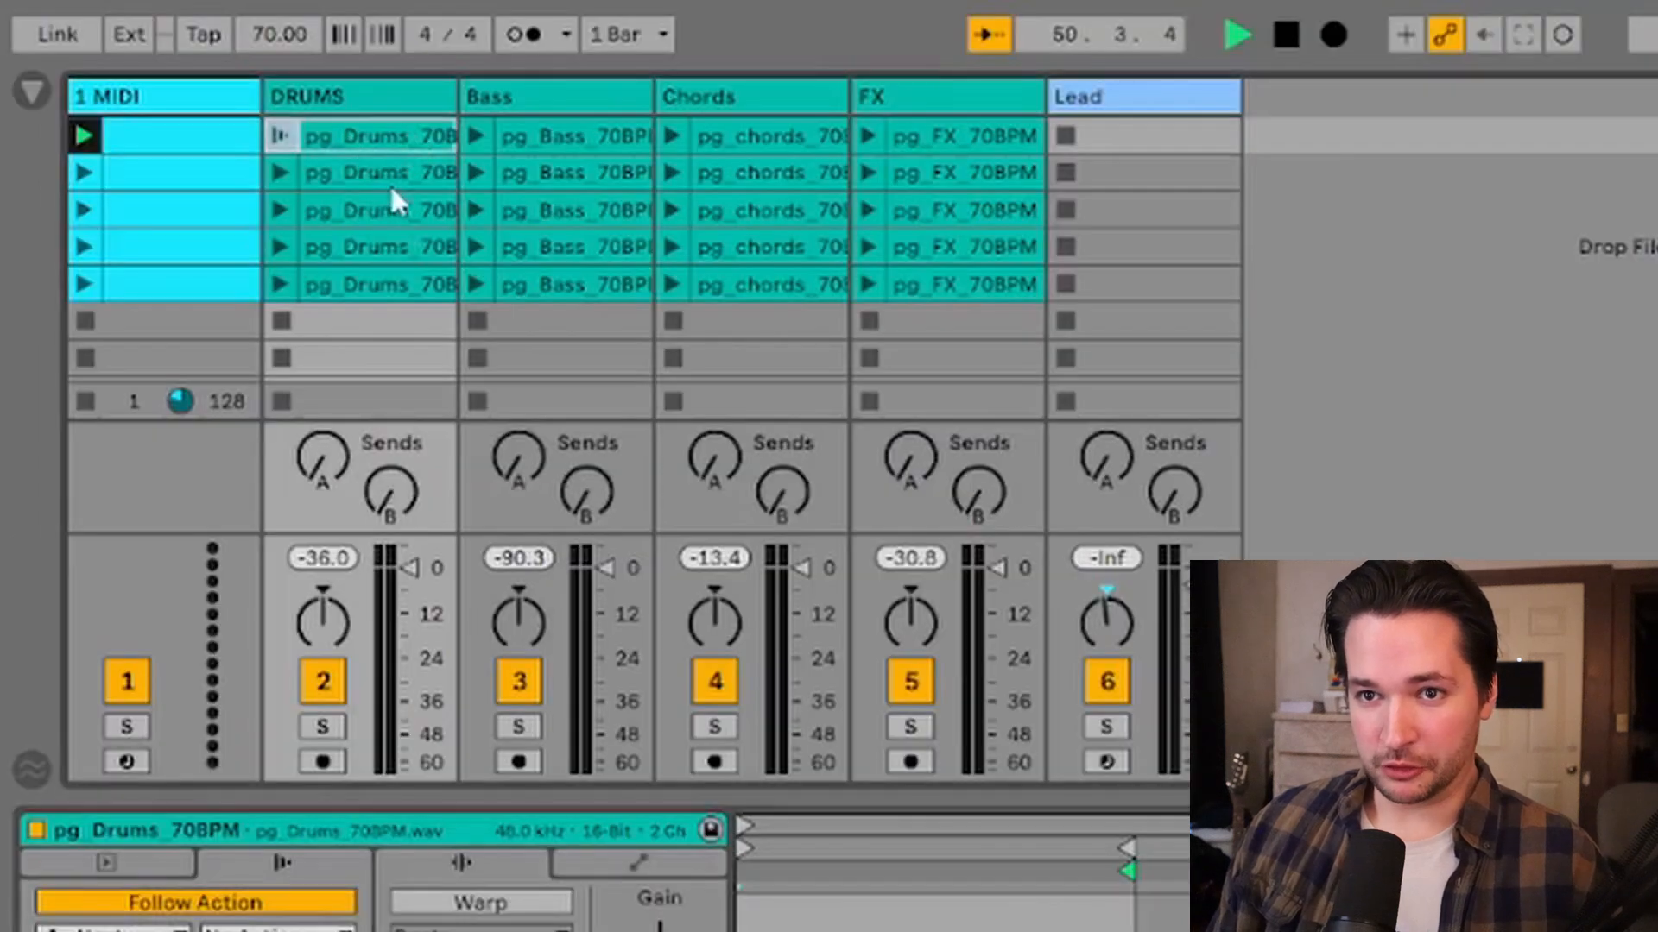
Step: Set the first drums clip's follow action to Play Again
{"action": "left_click", "coordinate": [391, 183]}
{"action": "left_click", "coordinate": [411, 136]}
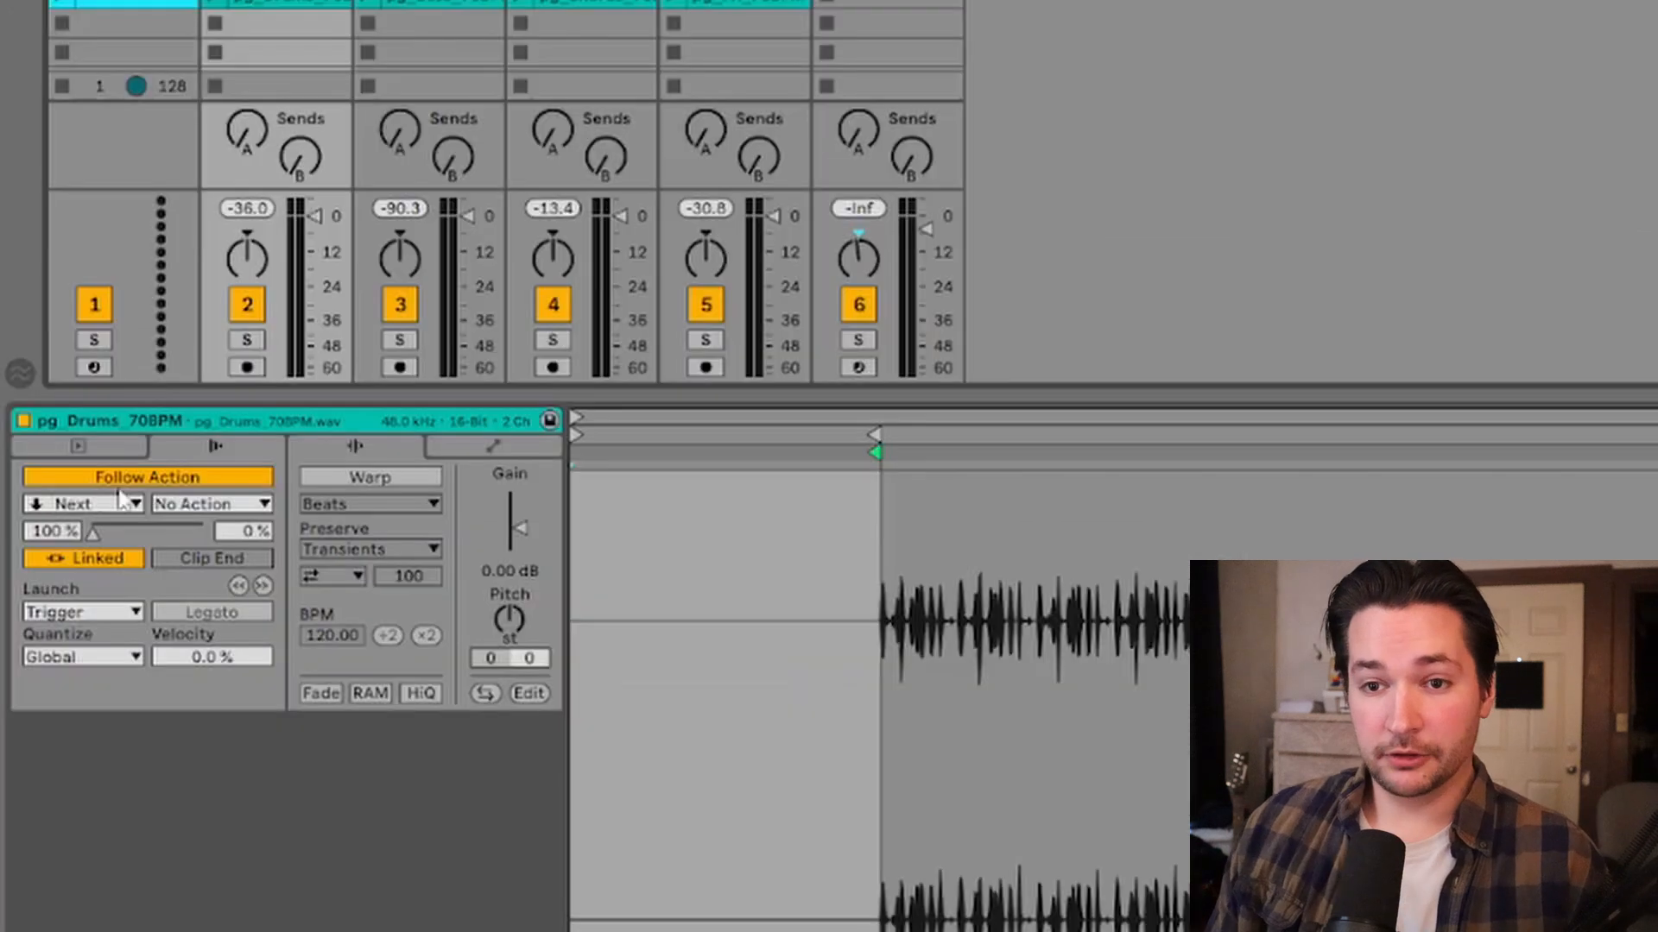
{"action": "left_click", "coordinate": [129, 506]}
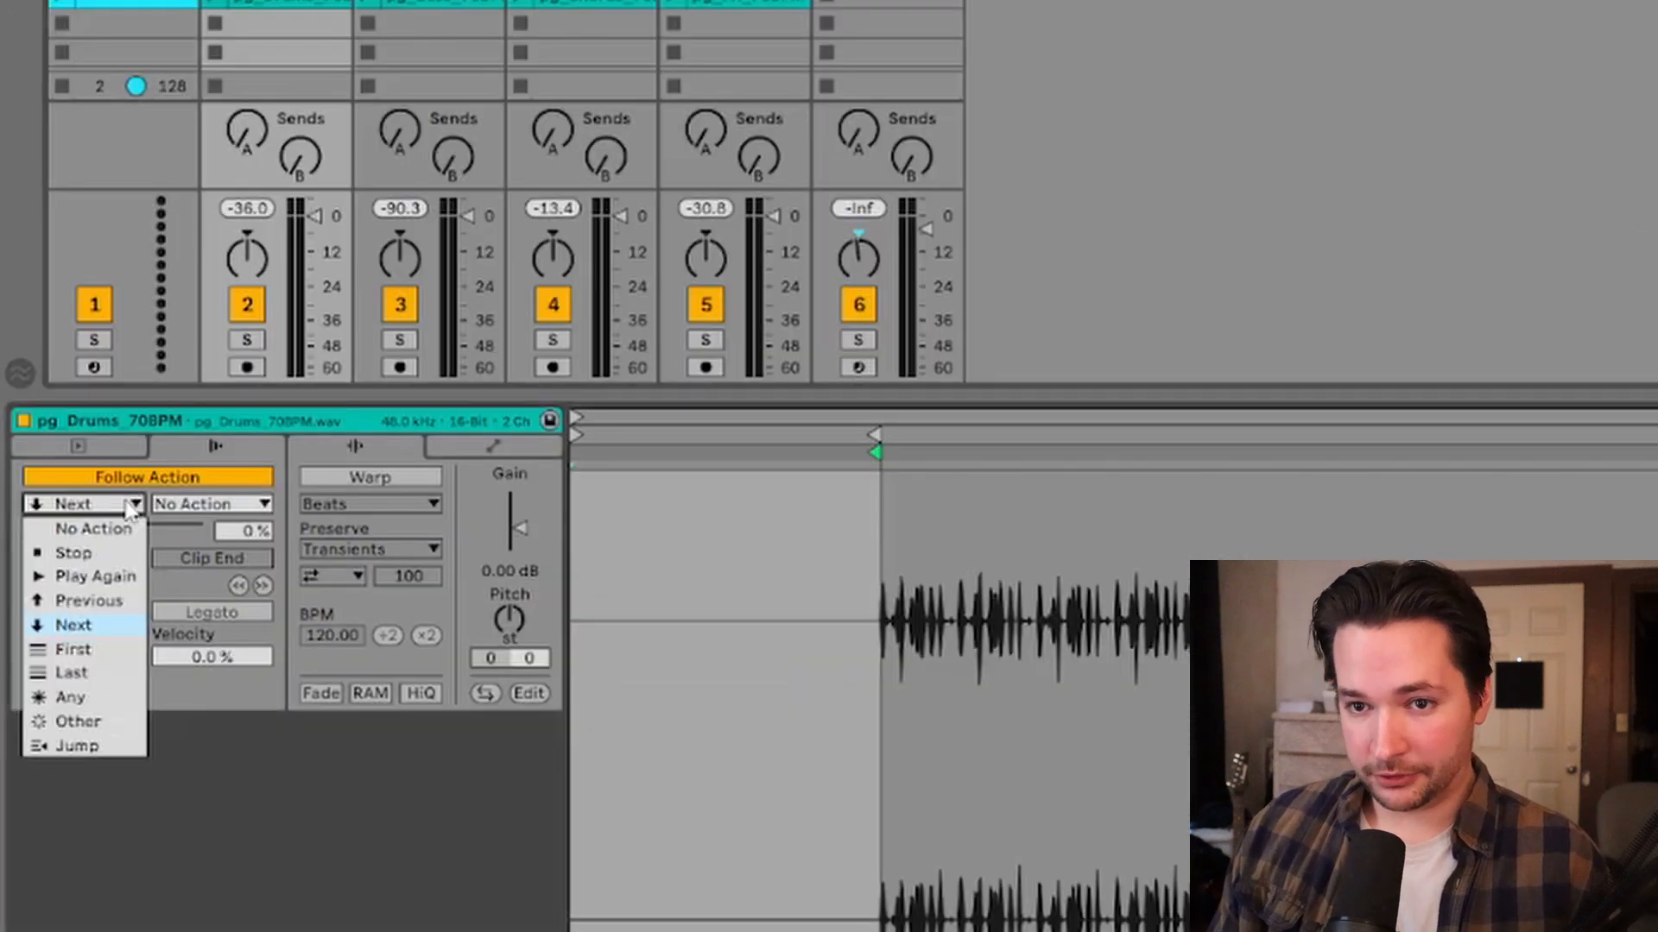
{"action": "left_click", "coordinate": [99, 553]}
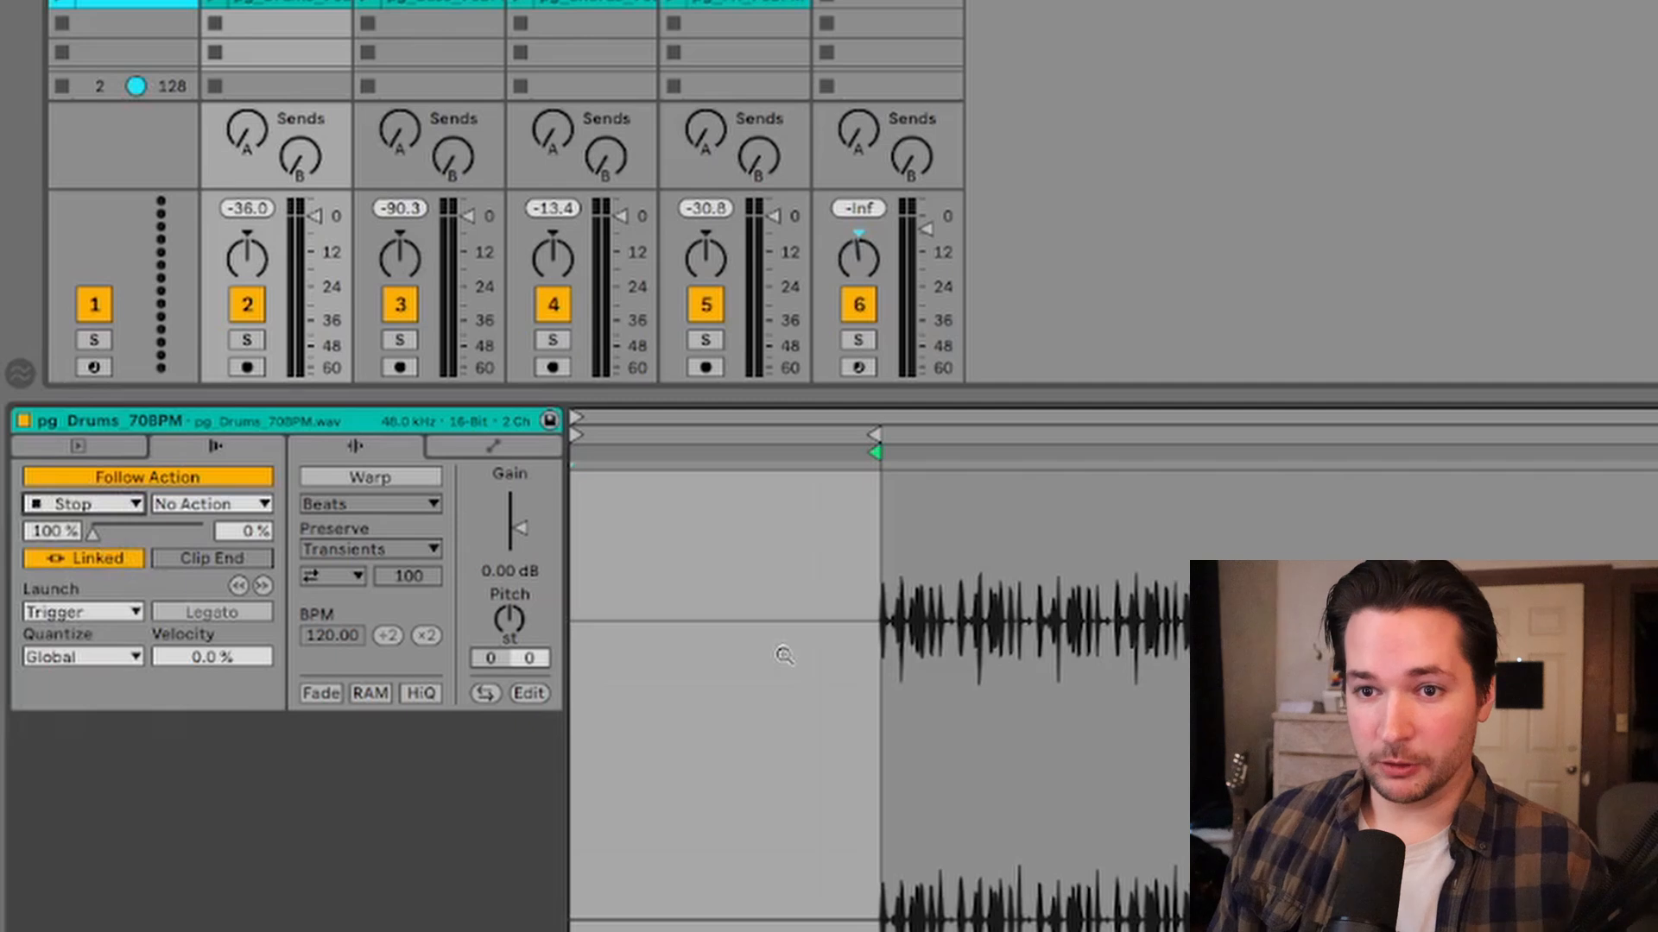
{"action": "left_click", "coordinate": [129, 504]}
{"action": "left_click", "coordinate": [95, 580]}
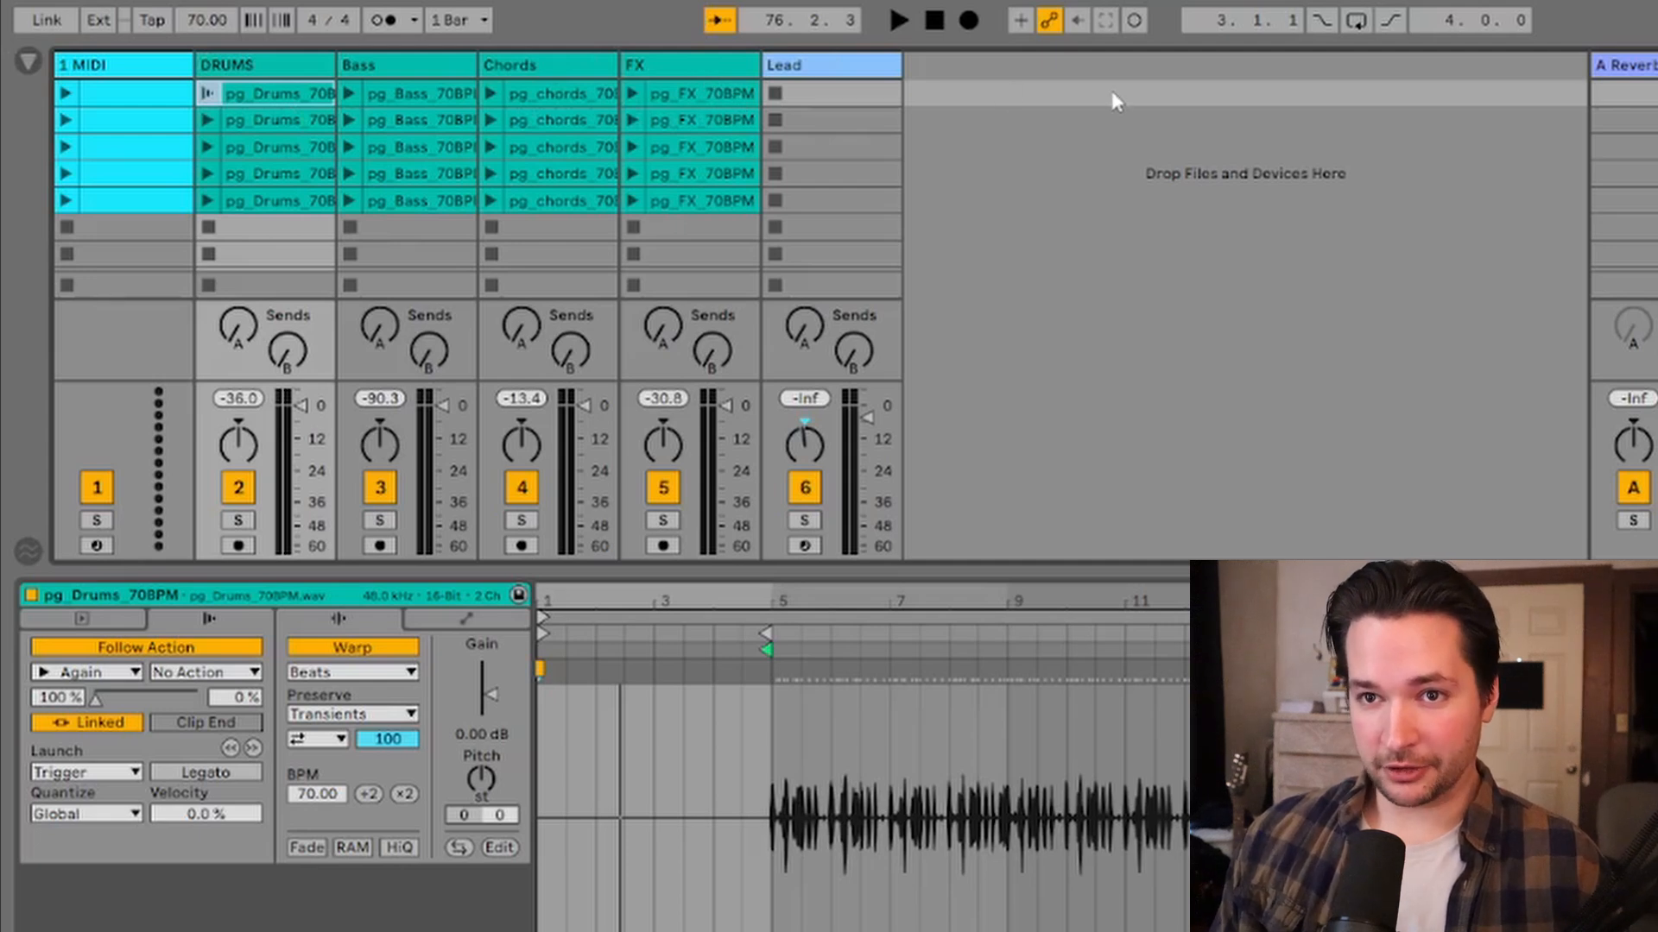
Step: Select all five clips of the first scene, enable Follow Action and set it to Next
{"action": "left_click", "coordinate": [146, 86]}
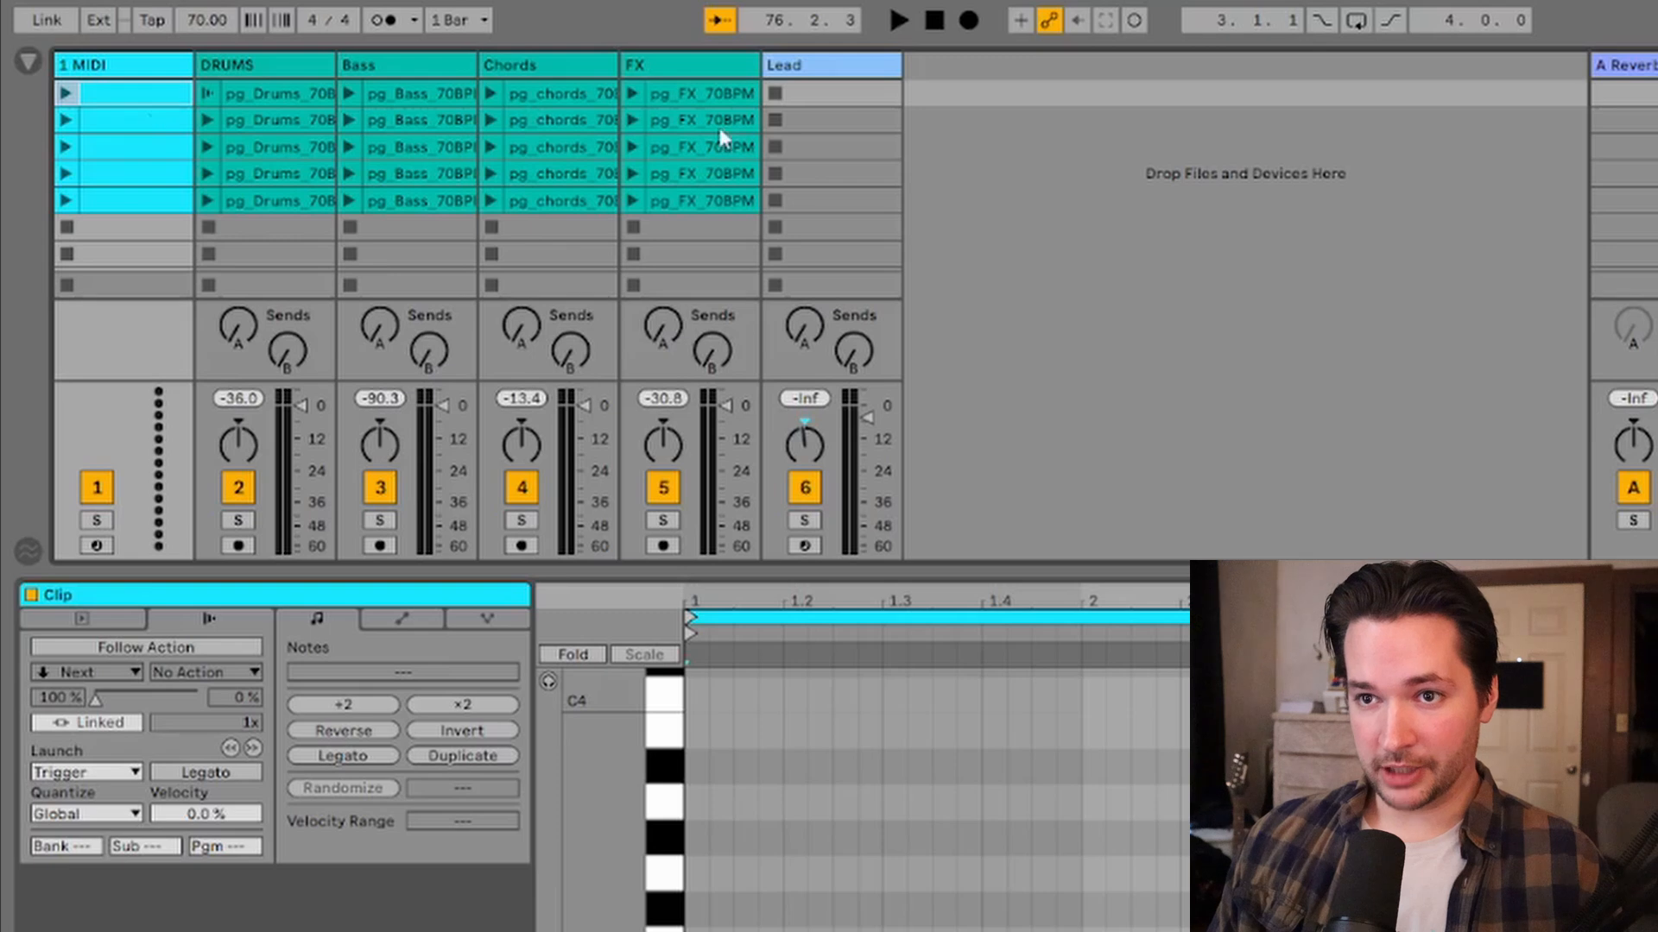
{"action": "left_click", "coordinate": [712, 104], "text": "shift"}
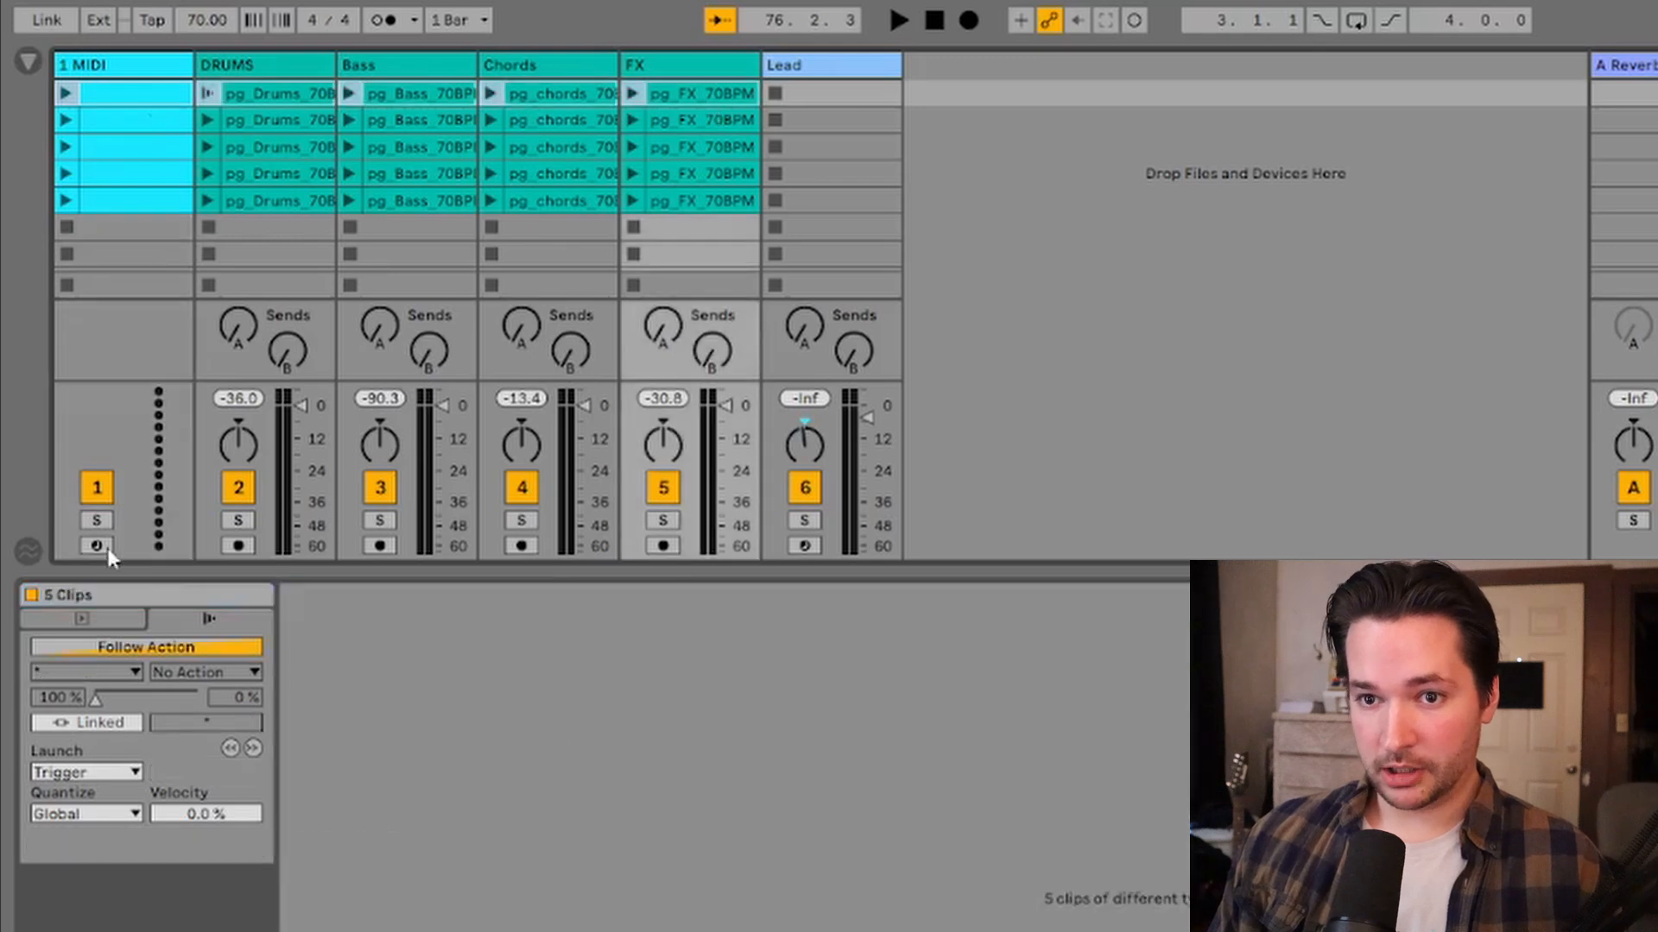
{"action": "left_click", "coordinate": [148, 649]}
{"action": "left_click", "coordinate": [121, 672]}
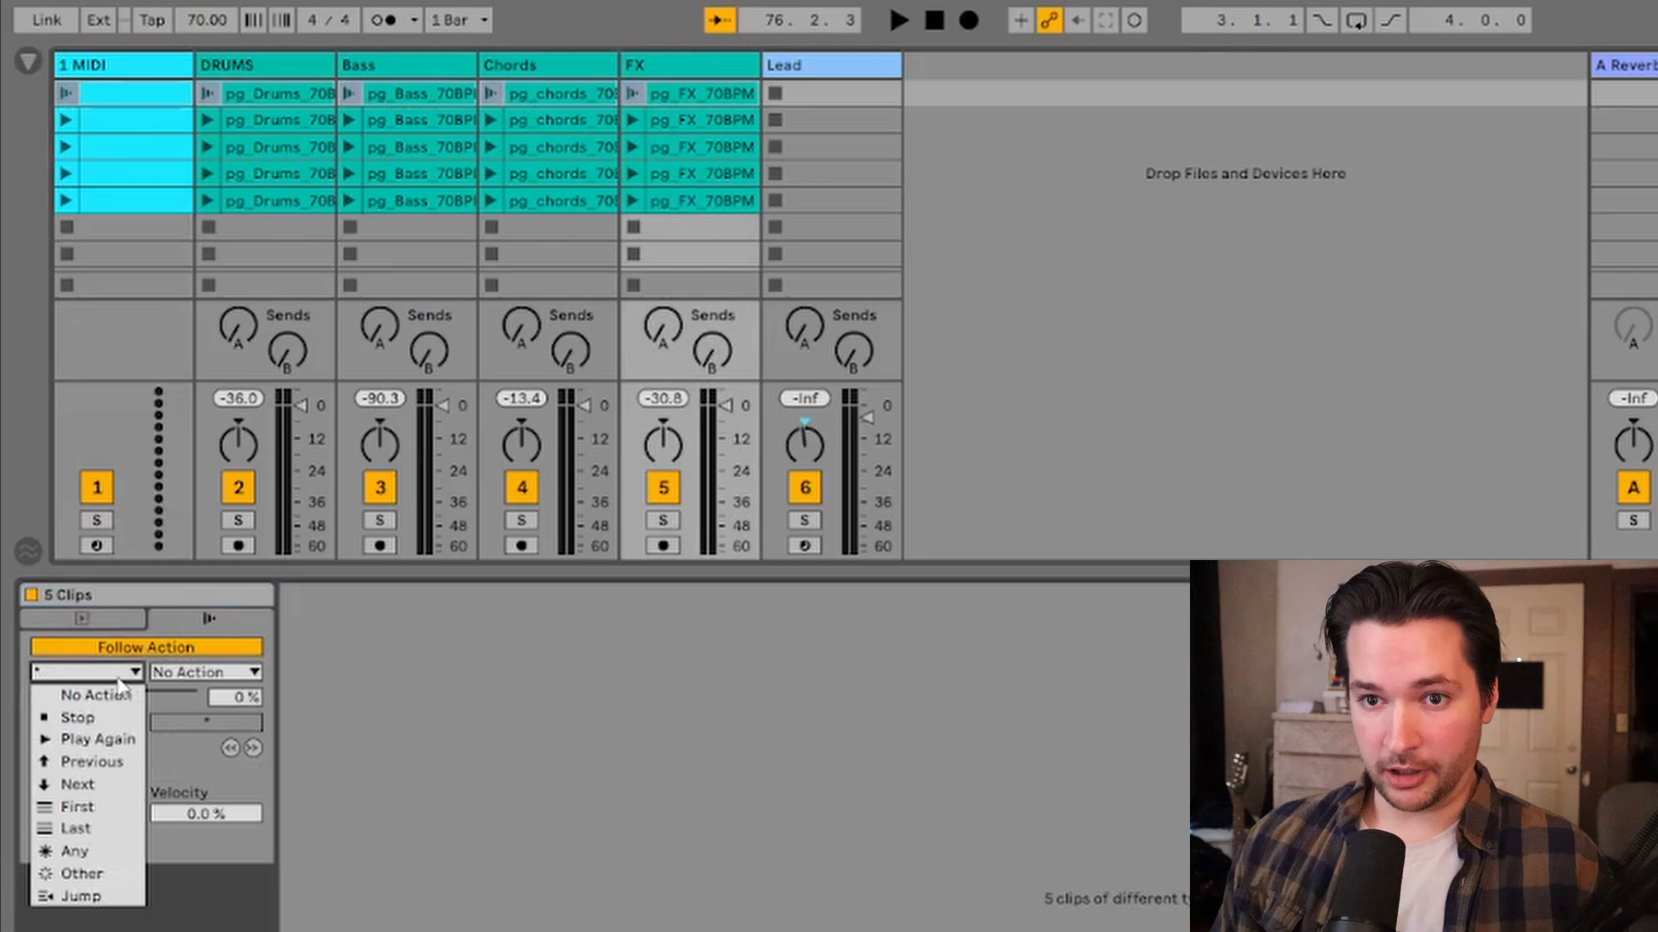
{"action": "left_click", "coordinate": [91, 787]}
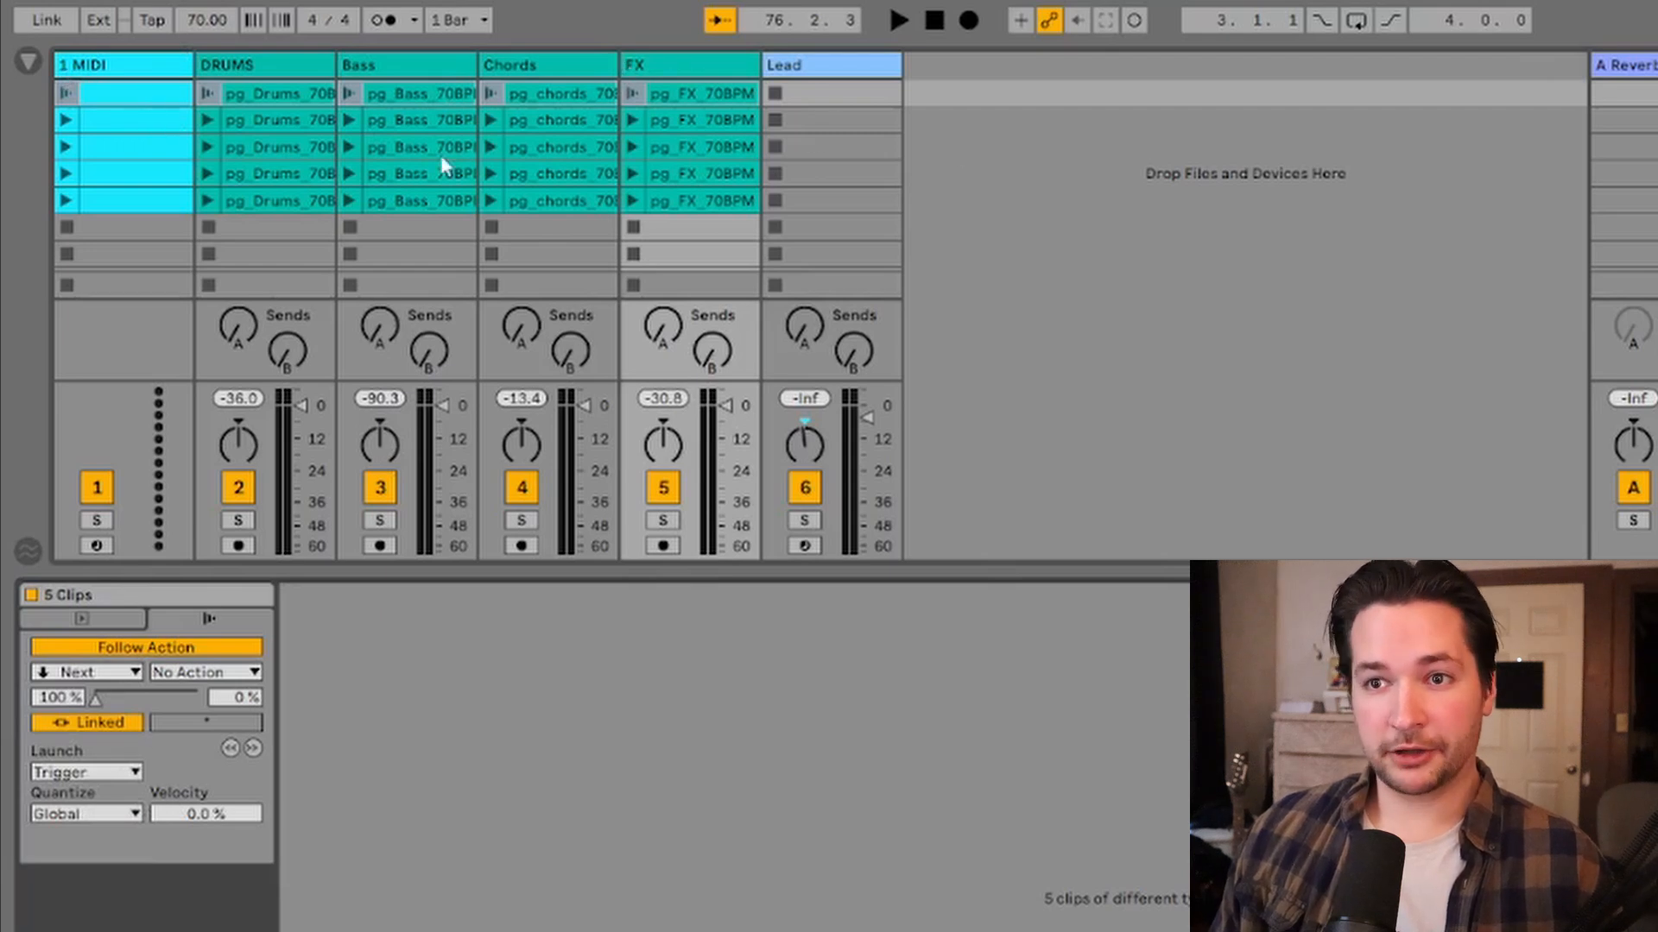
Step: Inspect the bar 5 to 13 section across all tracks in Arrangement View
{"action": "key", "text": "Tab"}
{"action": "left_click", "coordinate": [448, 216]}
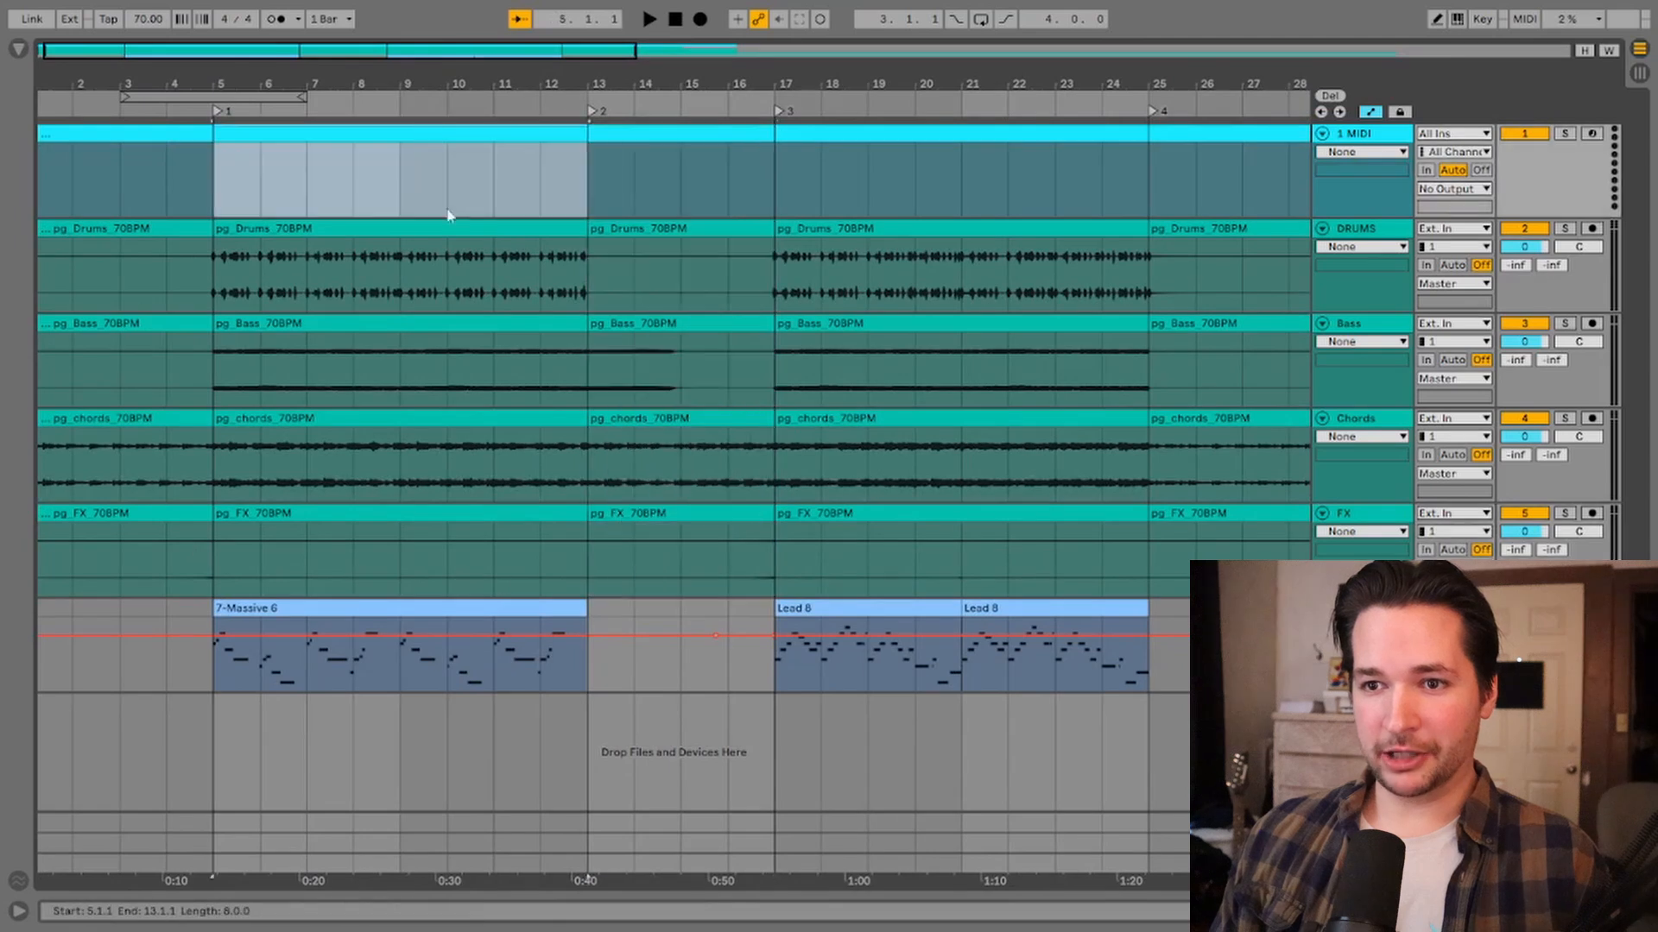
{"action": "left_click", "coordinate": [499, 516], "text": "shift"}
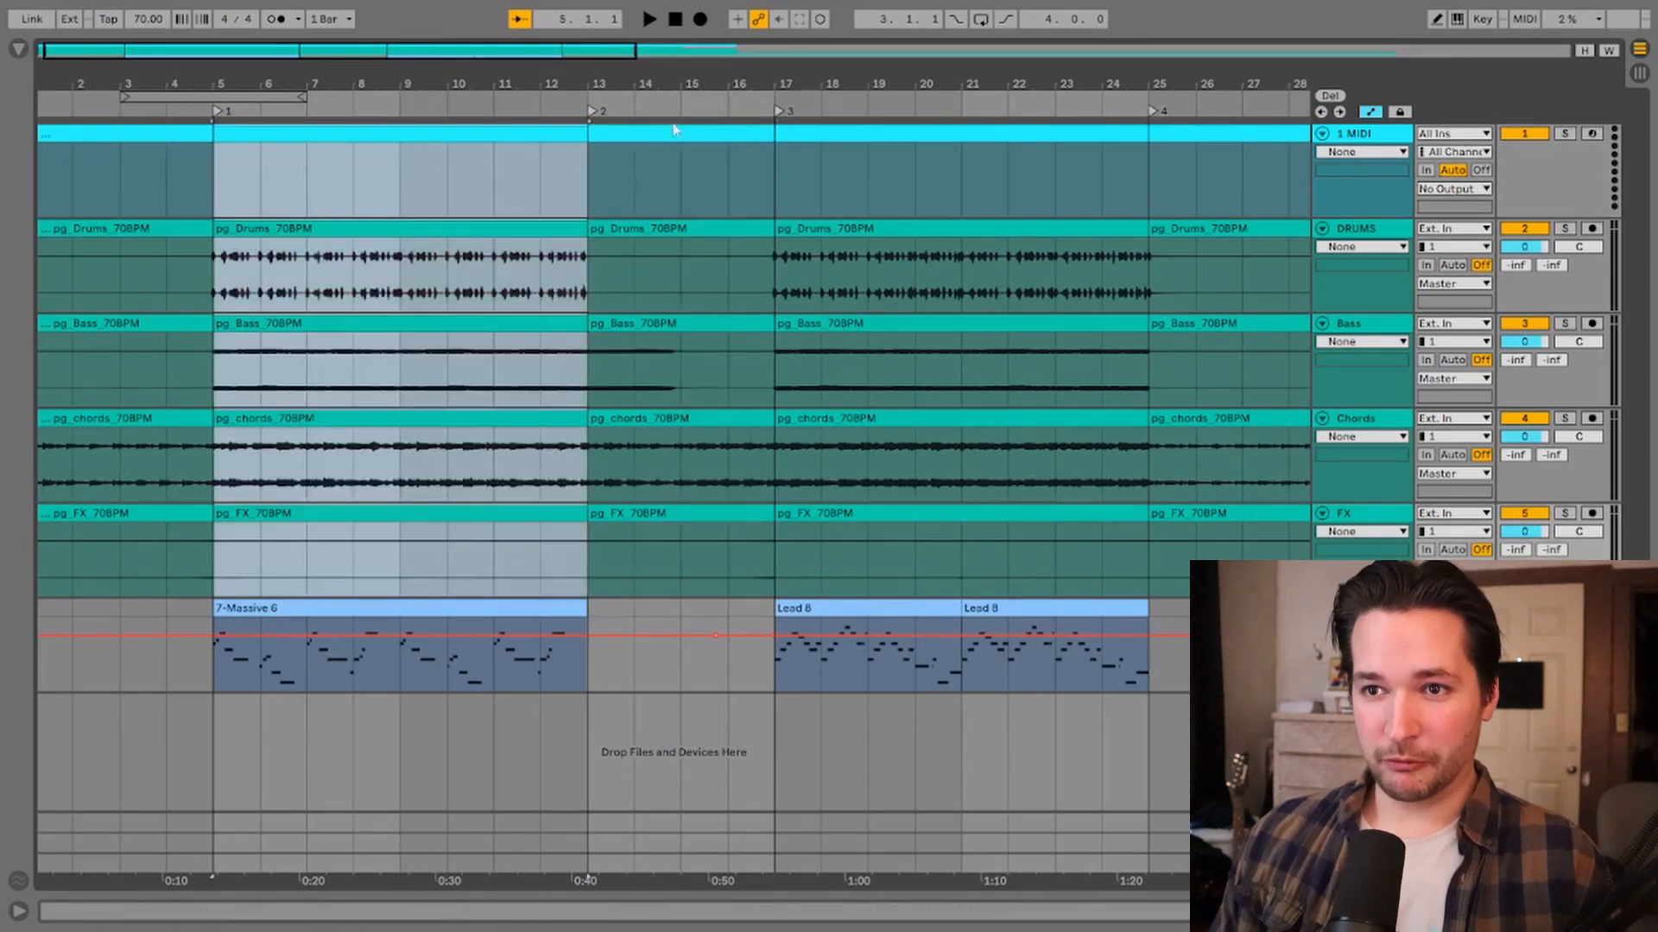
{"action": "left_click", "coordinate": [584, 147]}
{"action": "left_click_drag", "start_coordinate": [584, 137], "coordinate": [540, 138]}
{"action": "left_click", "coordinate": [544, 169]}
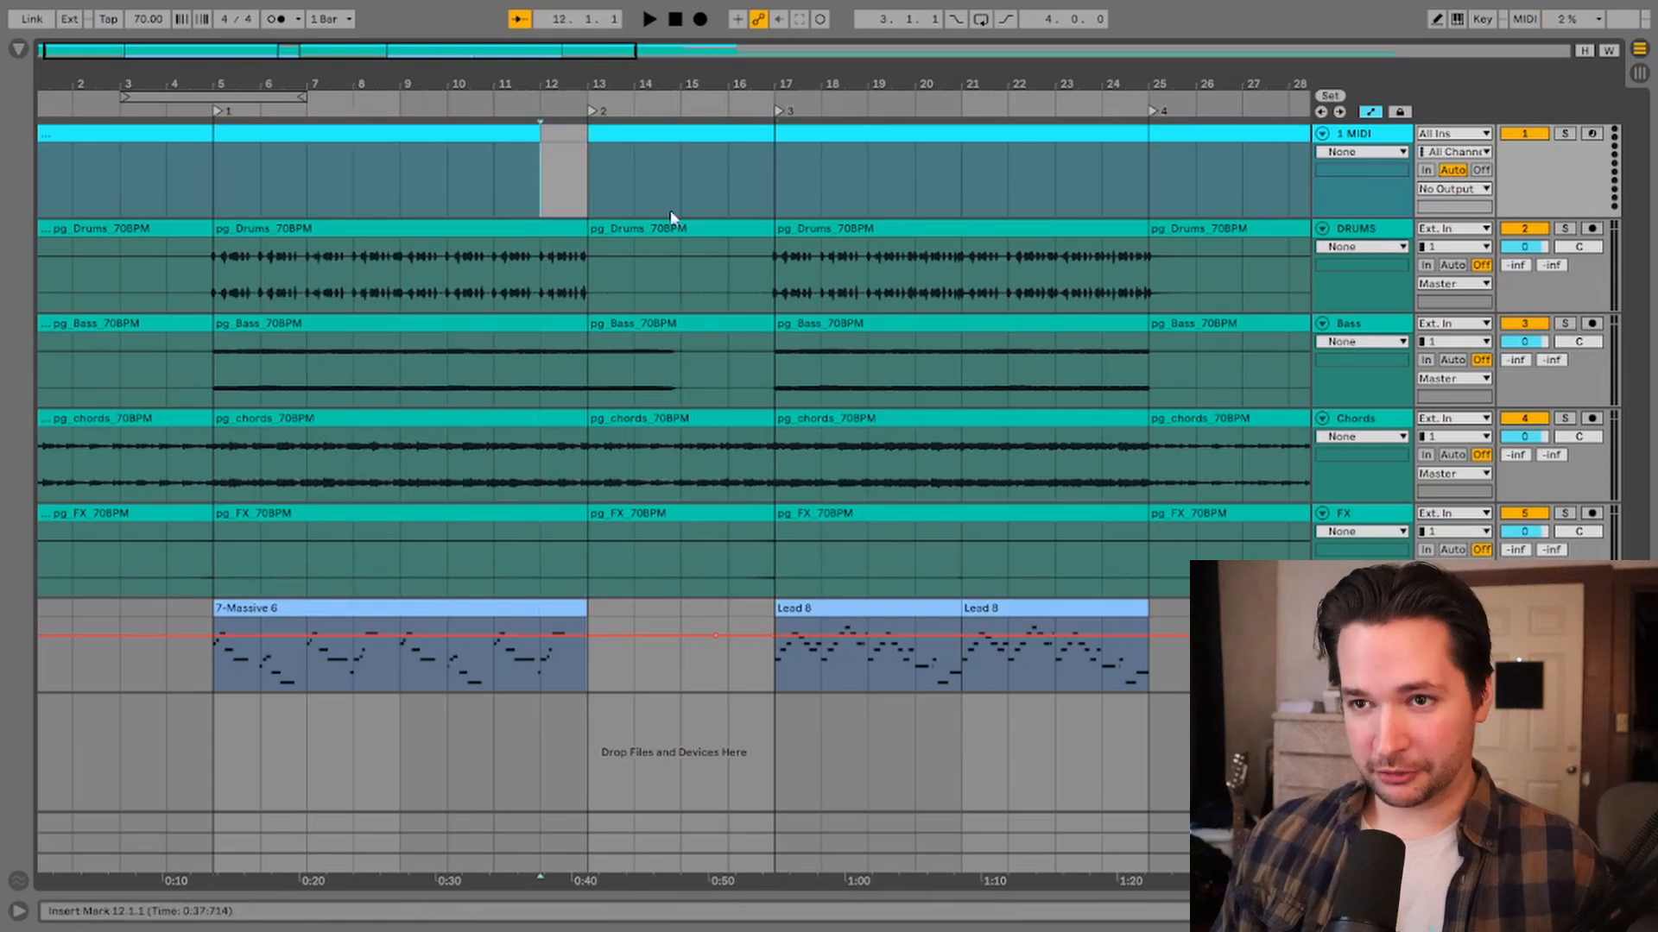
{"action": "left_click_drag", "start_coordinate": [540, 134], "coordinate": [585, 132]}
{"action": "key", "text": "Tab"}
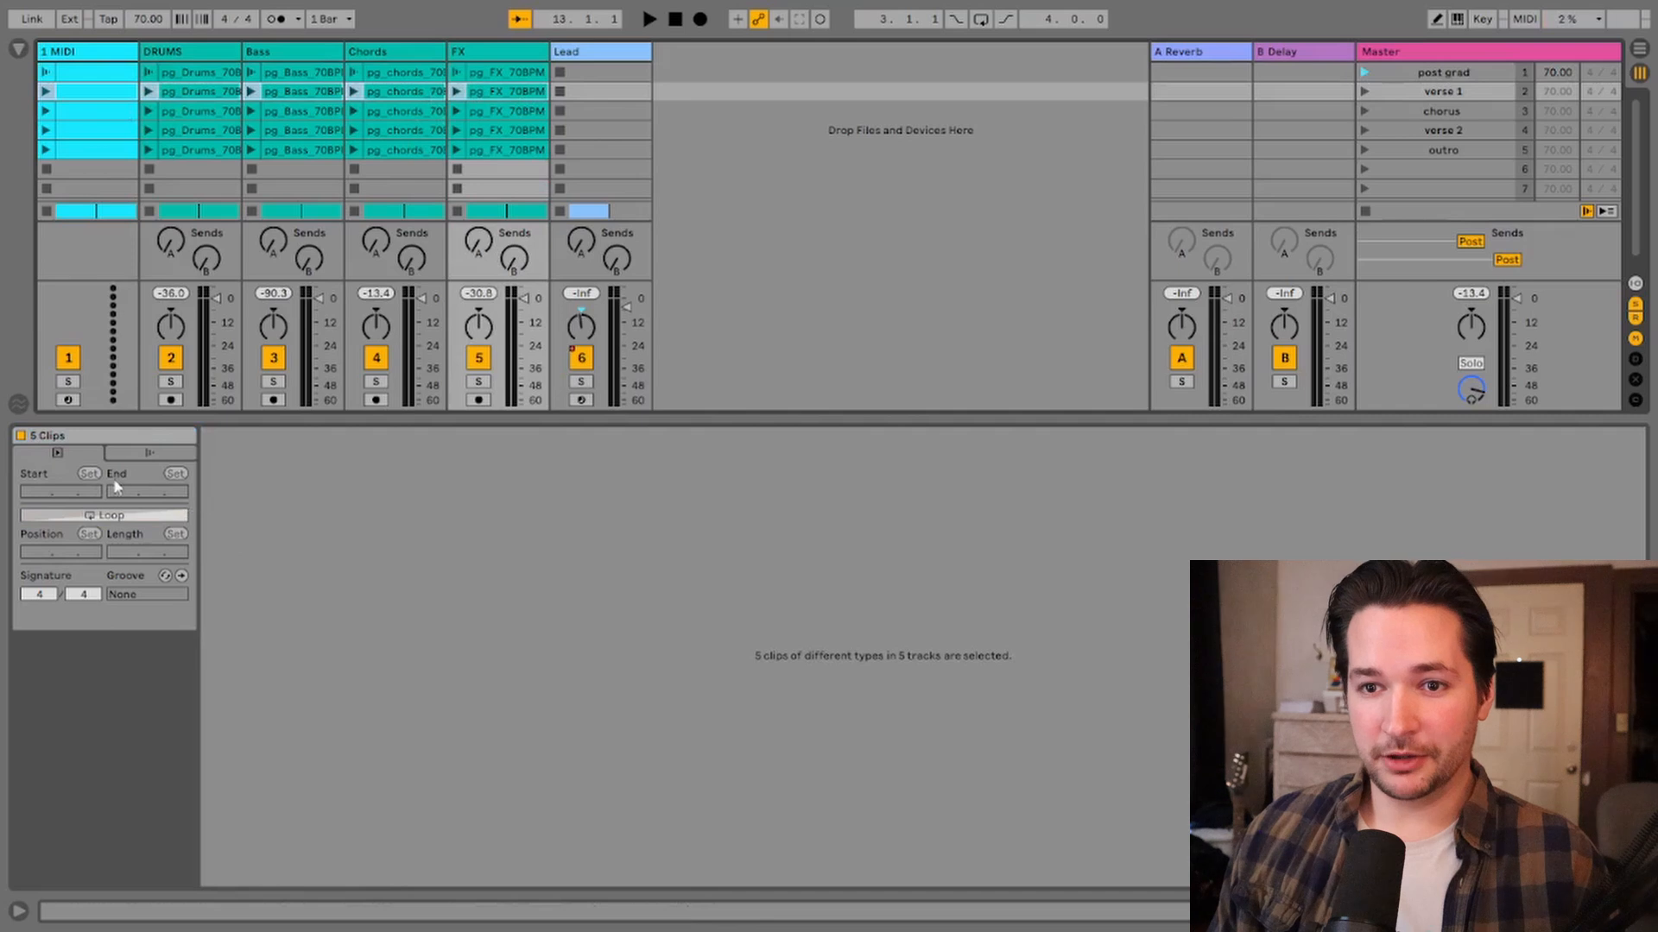
Step: Launch the chorus scene to test the follow action playback
{"action": "left_click", "coordinate": [147, 452]}
{"action": "left_click", "coordinate": [115, 477]}
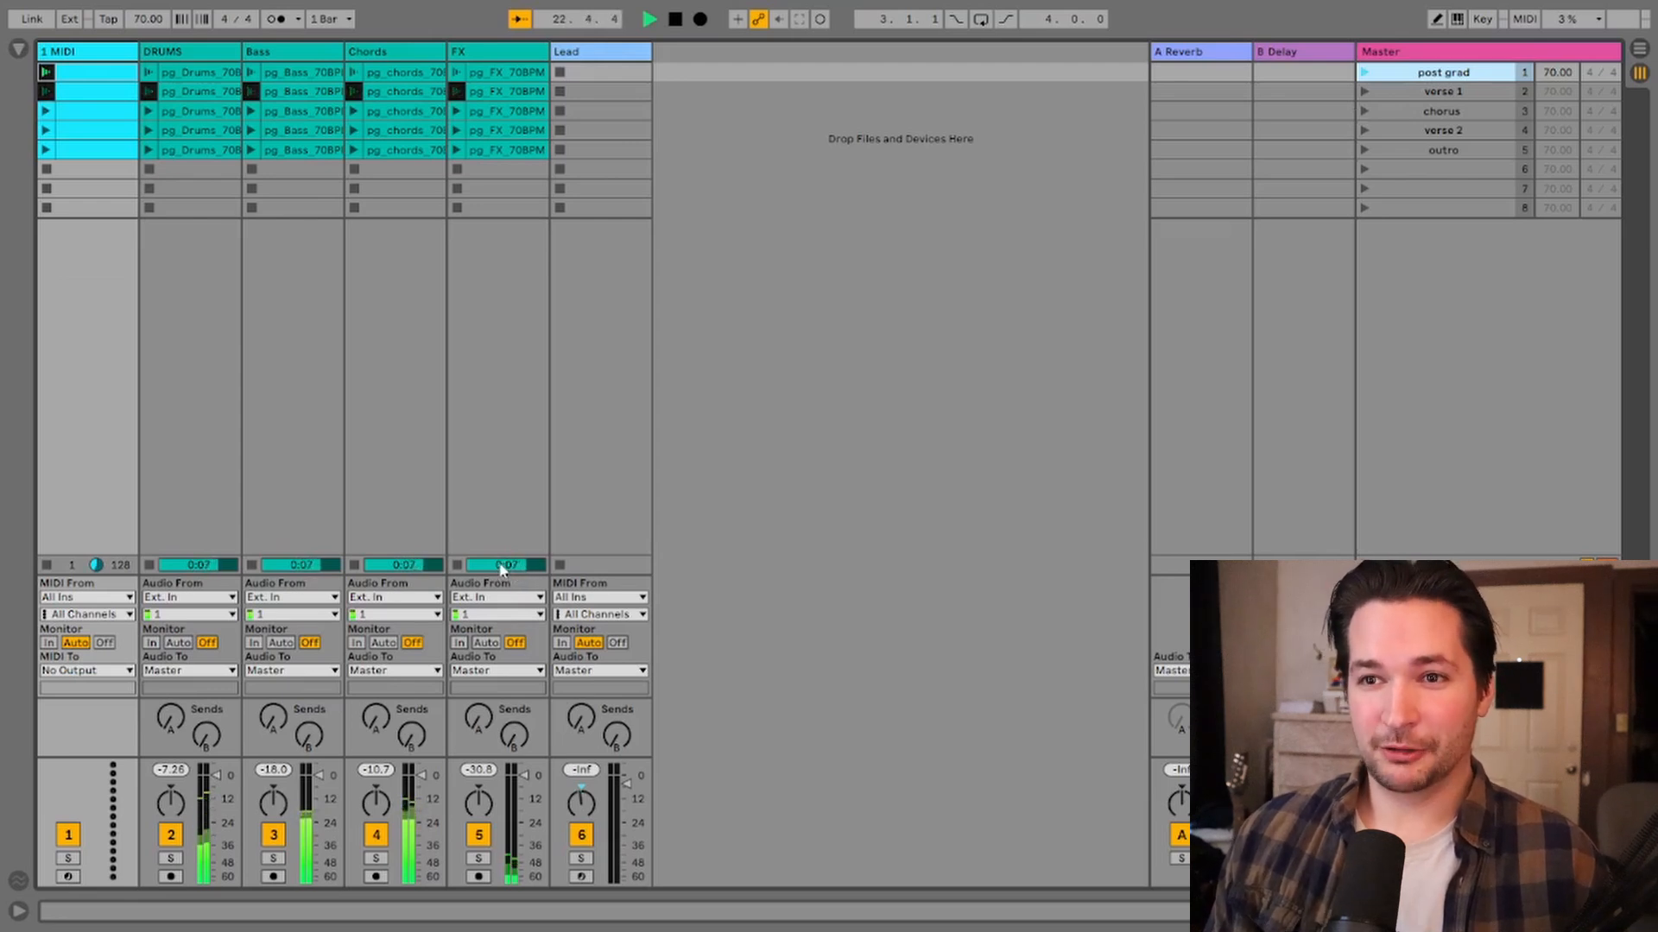
{"action": "left_click", "coordinate": [1364, 112]}
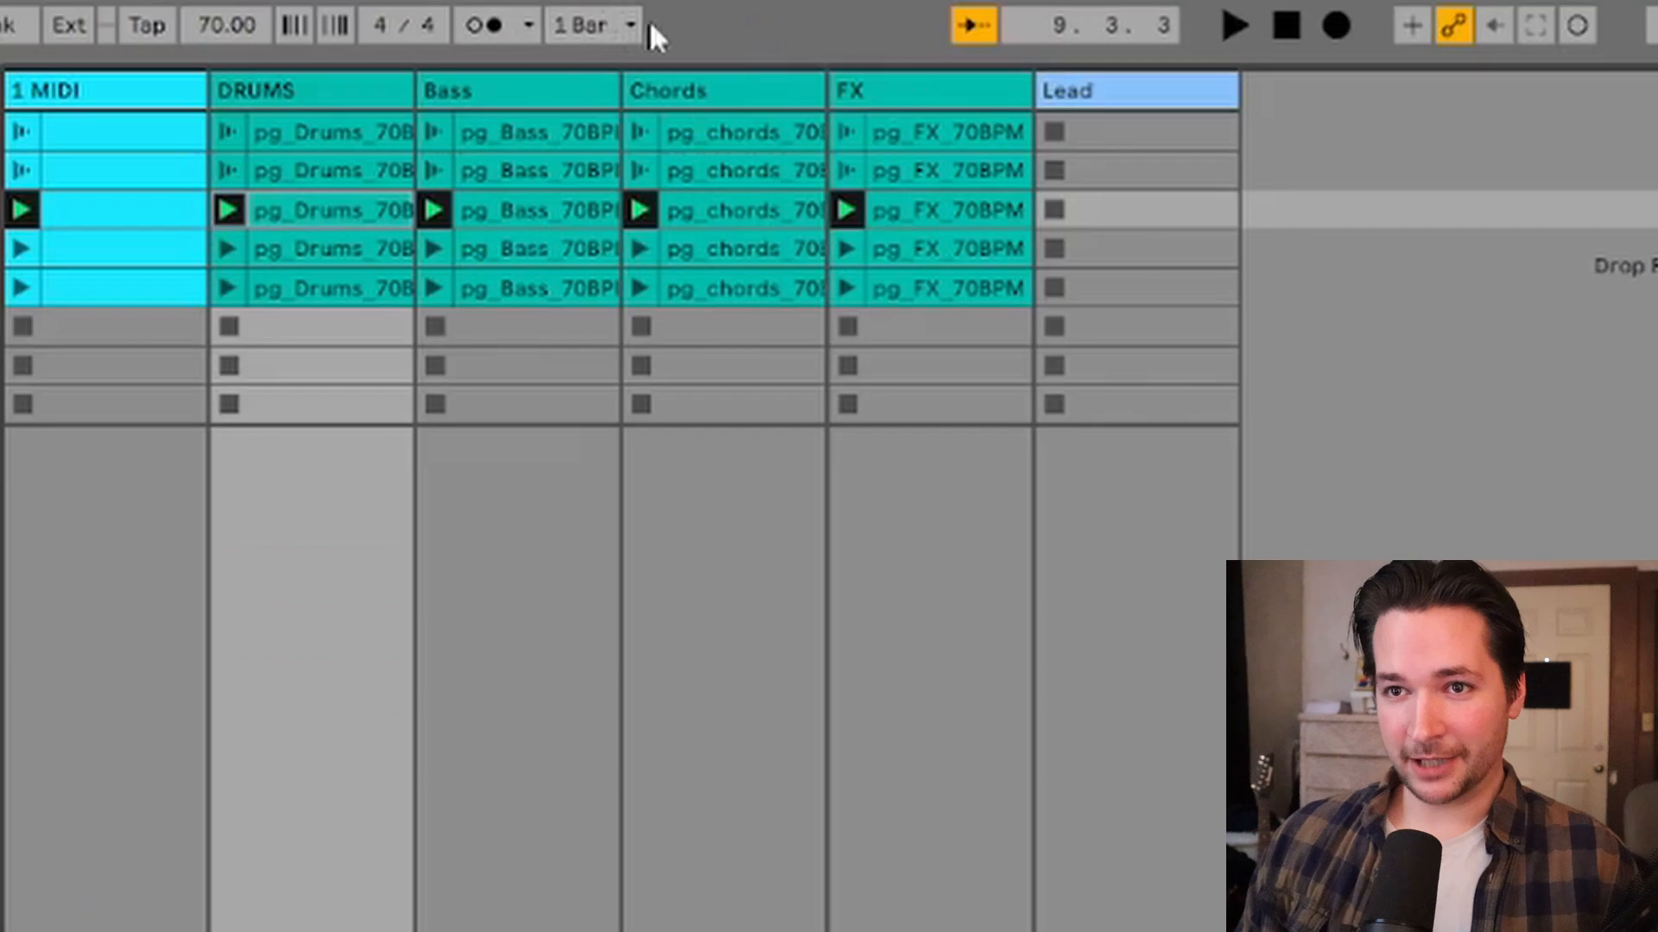
Step: Set the global launch quantization to 1 Bar
{"action": "left_click", "coordinate": [625, 26]}
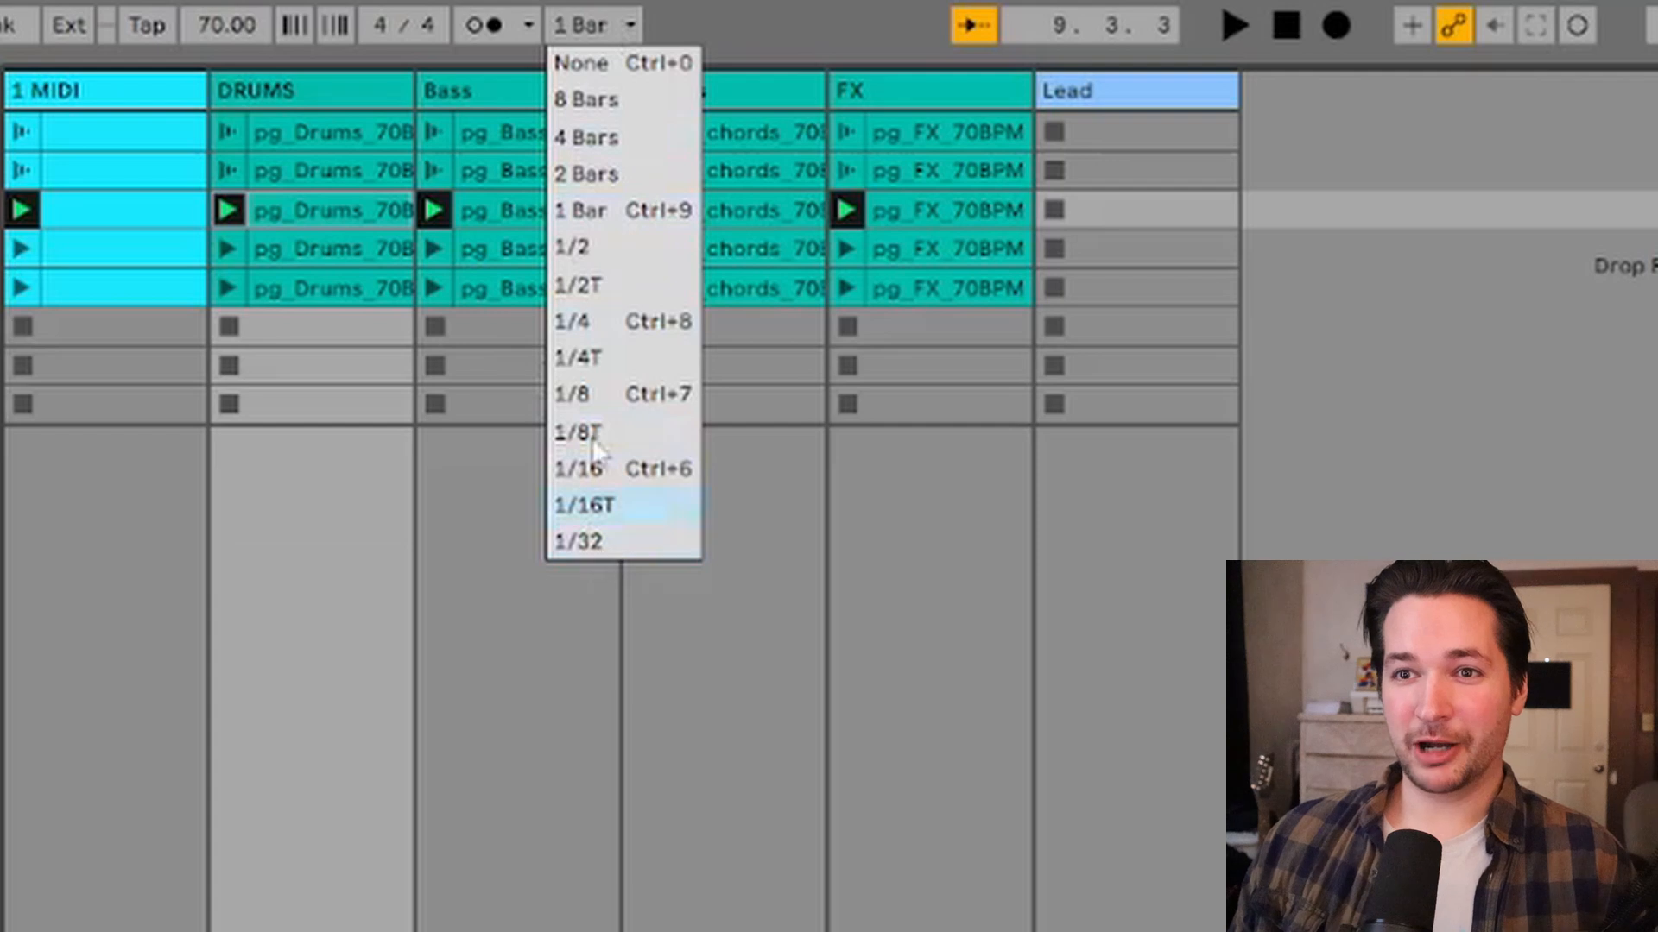
{"action": "left_click", "coordinate": [602, 215]}
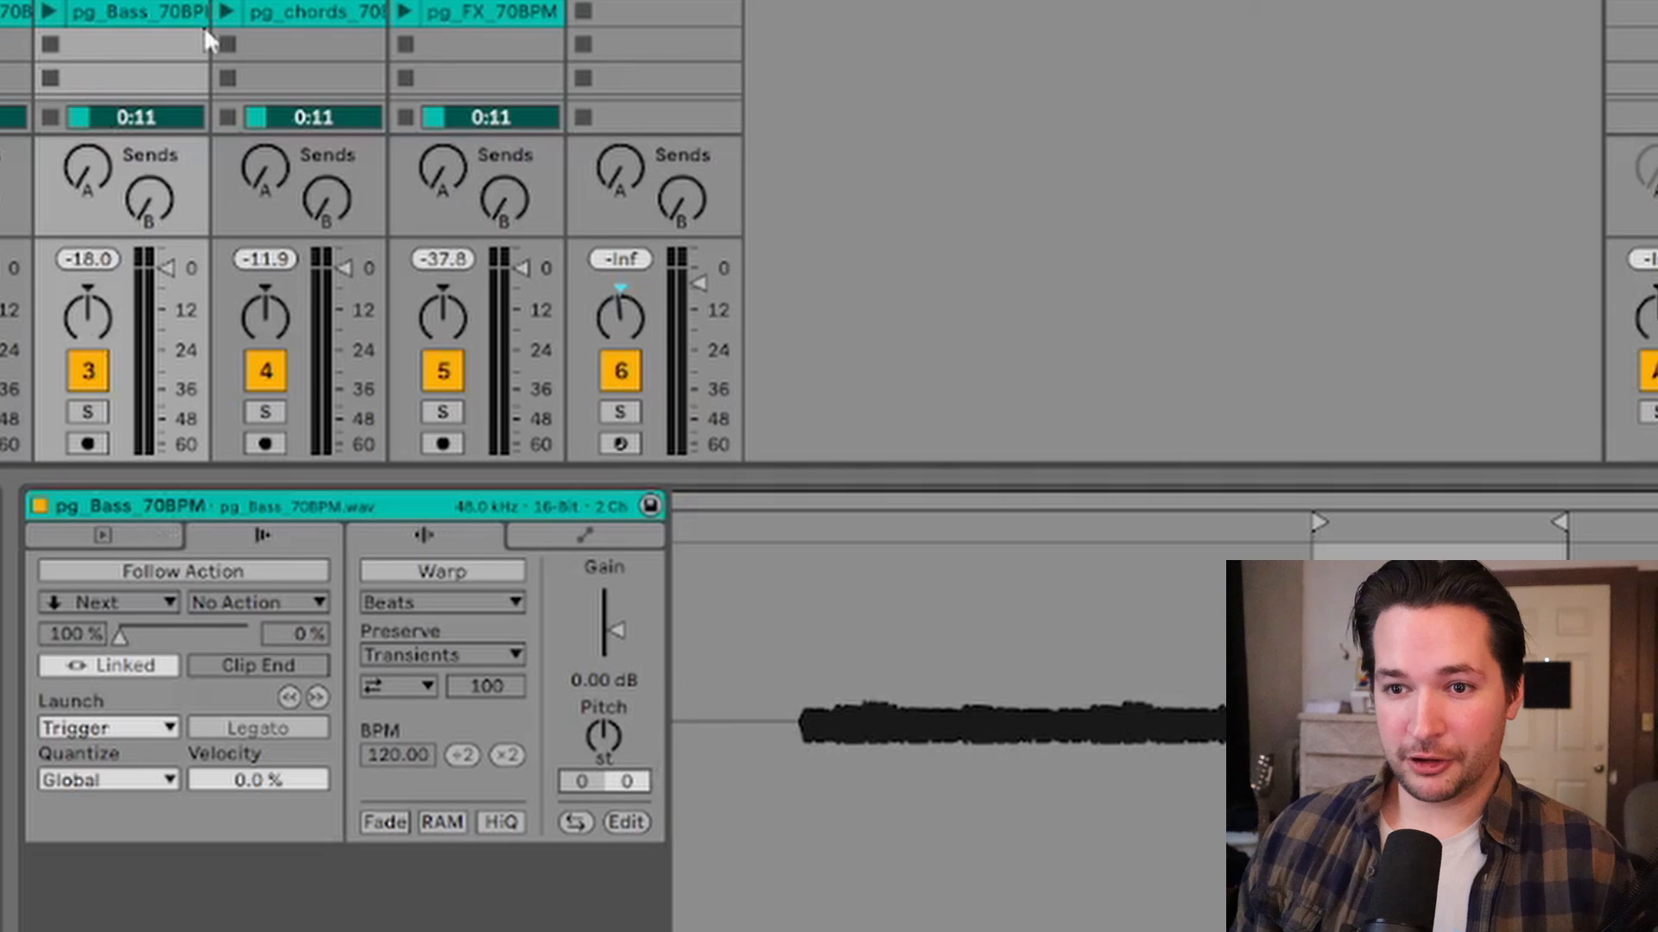
Step: Set the bass clip's launch quantization to None
{"action": "left_click", "coordinate": [151, 792]}
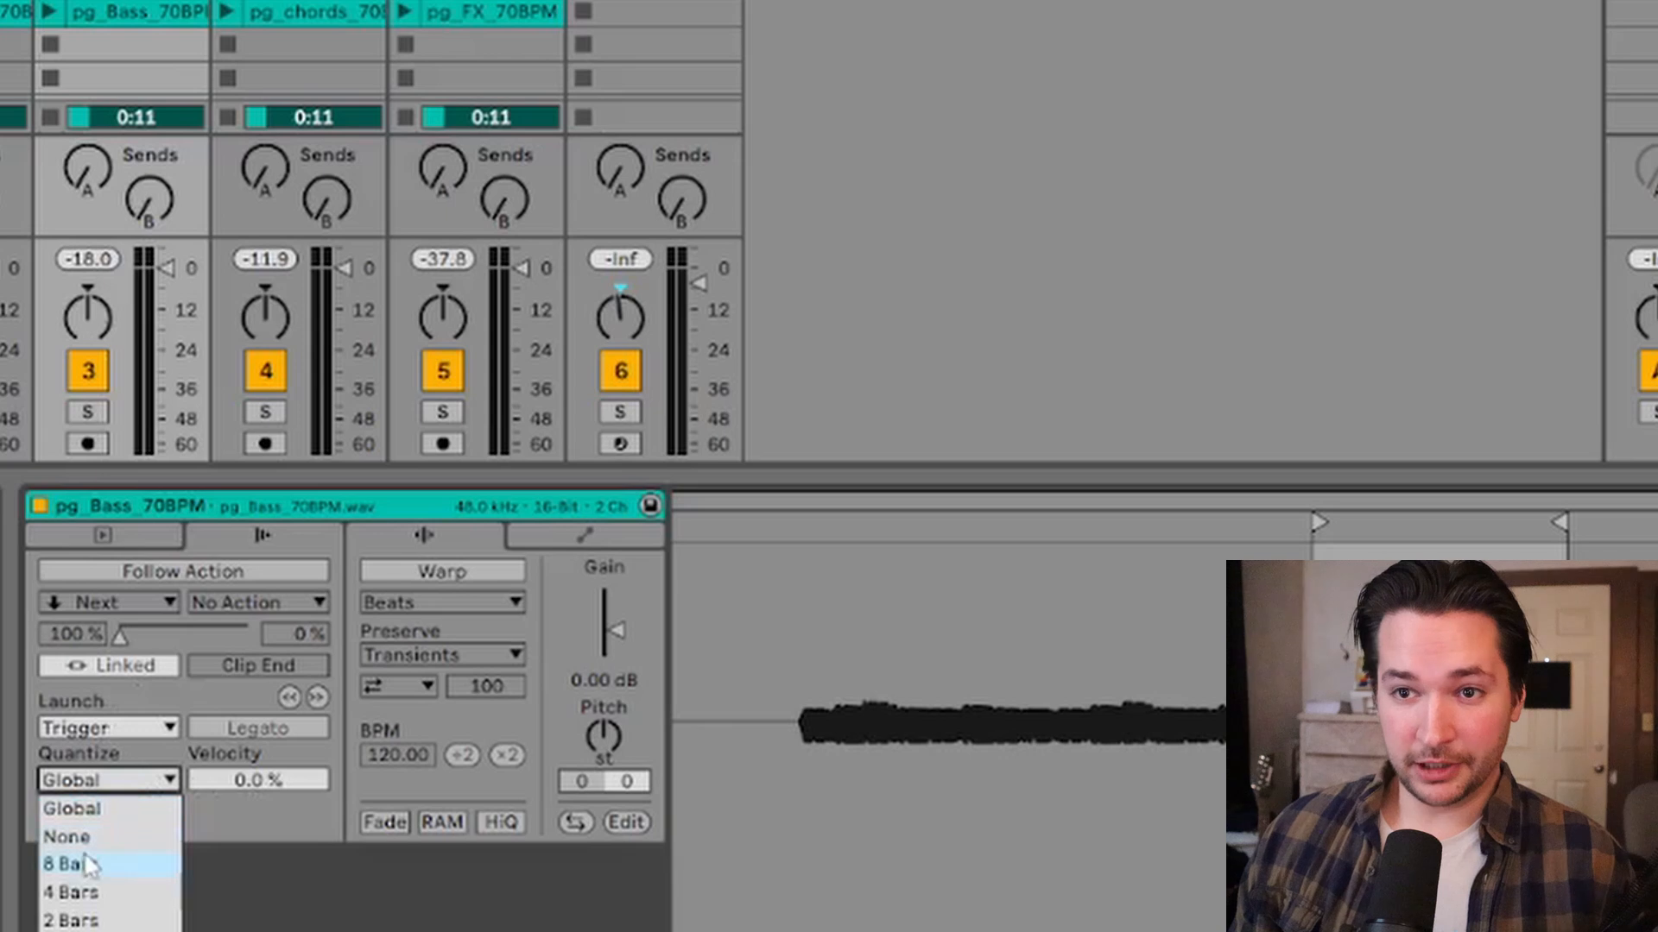
{"action": "left_click", "coordinate": [82, 834]}
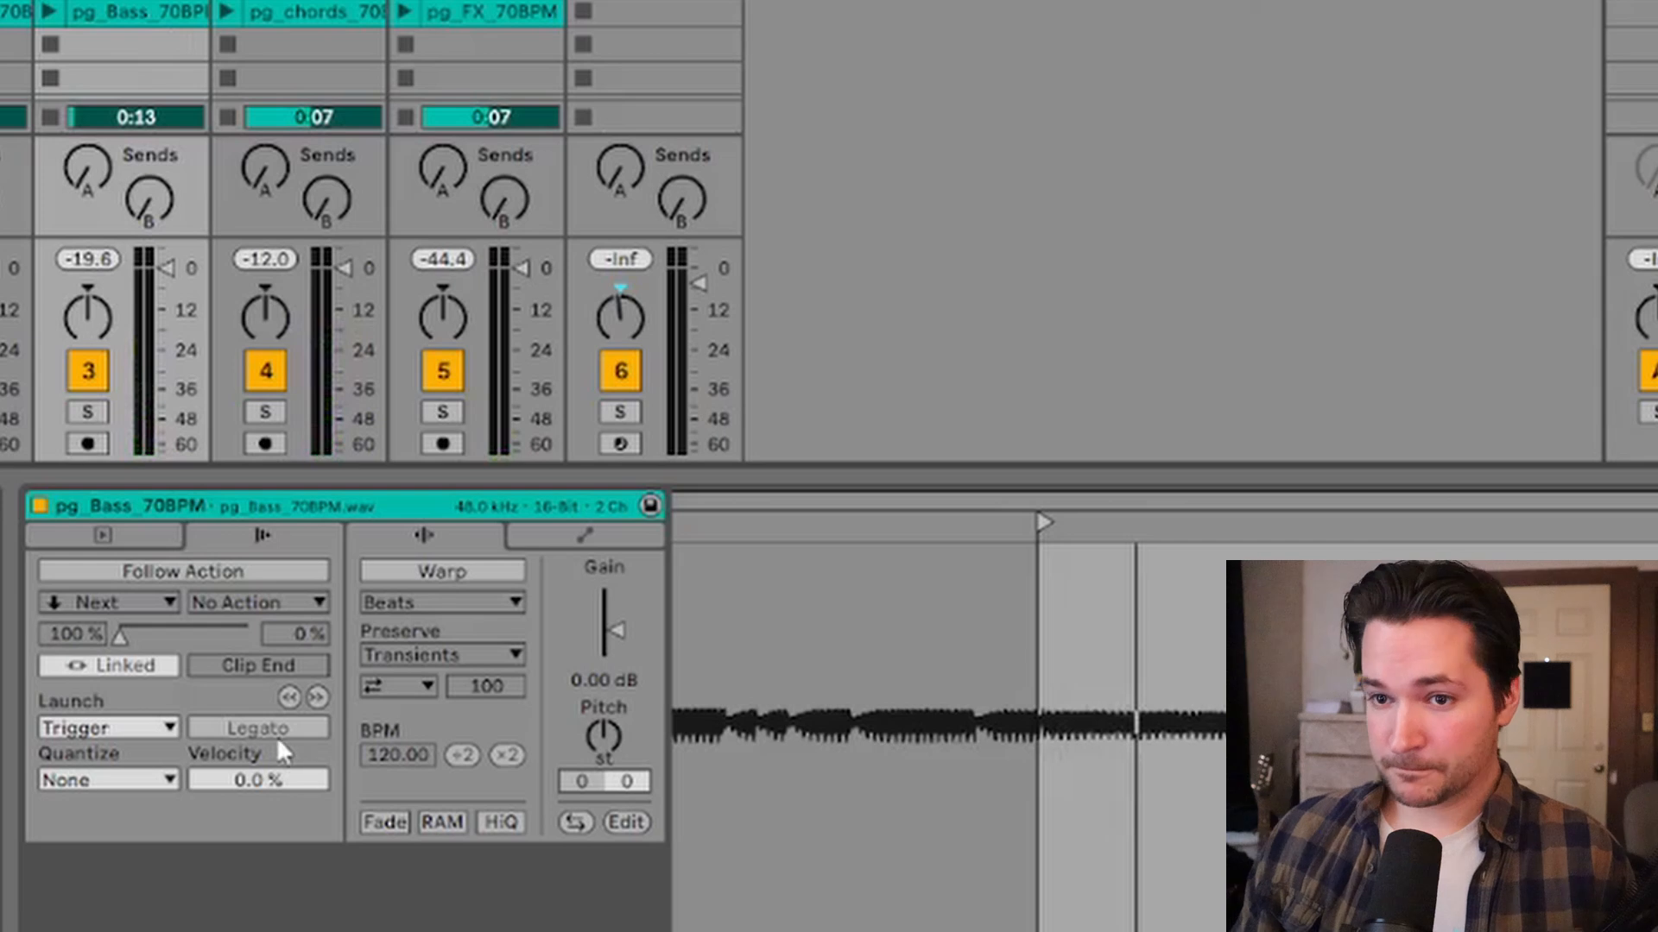
{"action": "left_click", "coordinate": [152, 779]}
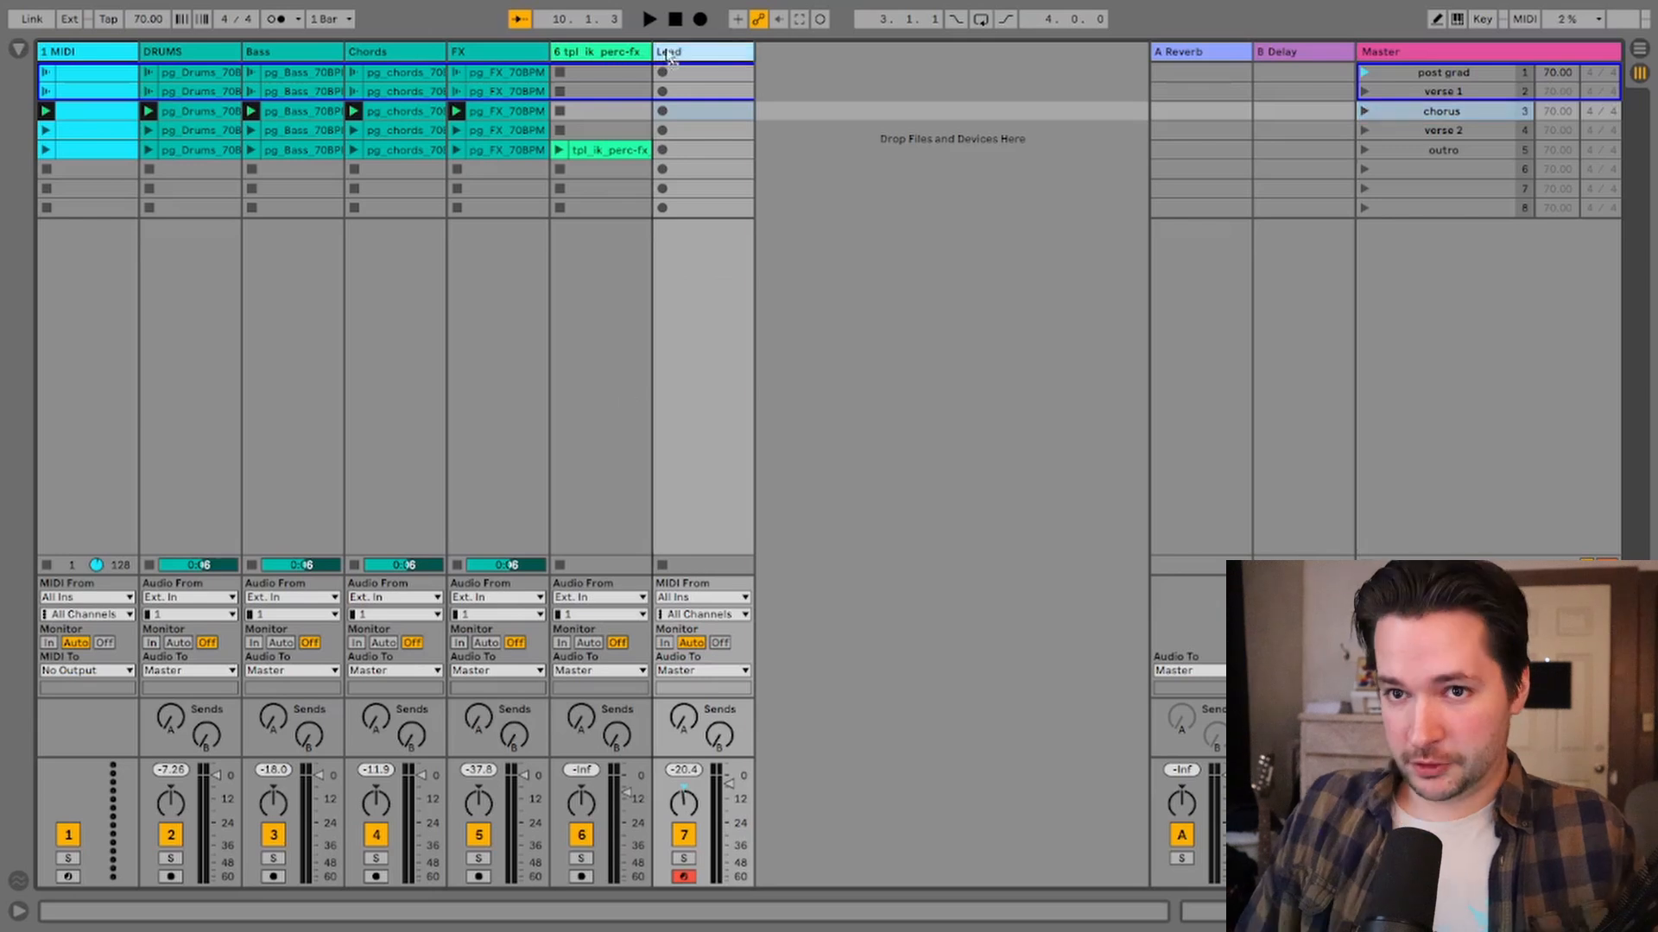
Step: Move the Lead track to the first track position
{"action": "left_click_drag", "start_coordinate": [50, 60], "coordinate": [43, 61]}
{"action": "left_click", "coordinate": [190, 79]}
{"action": "key", "text": "Tab"}
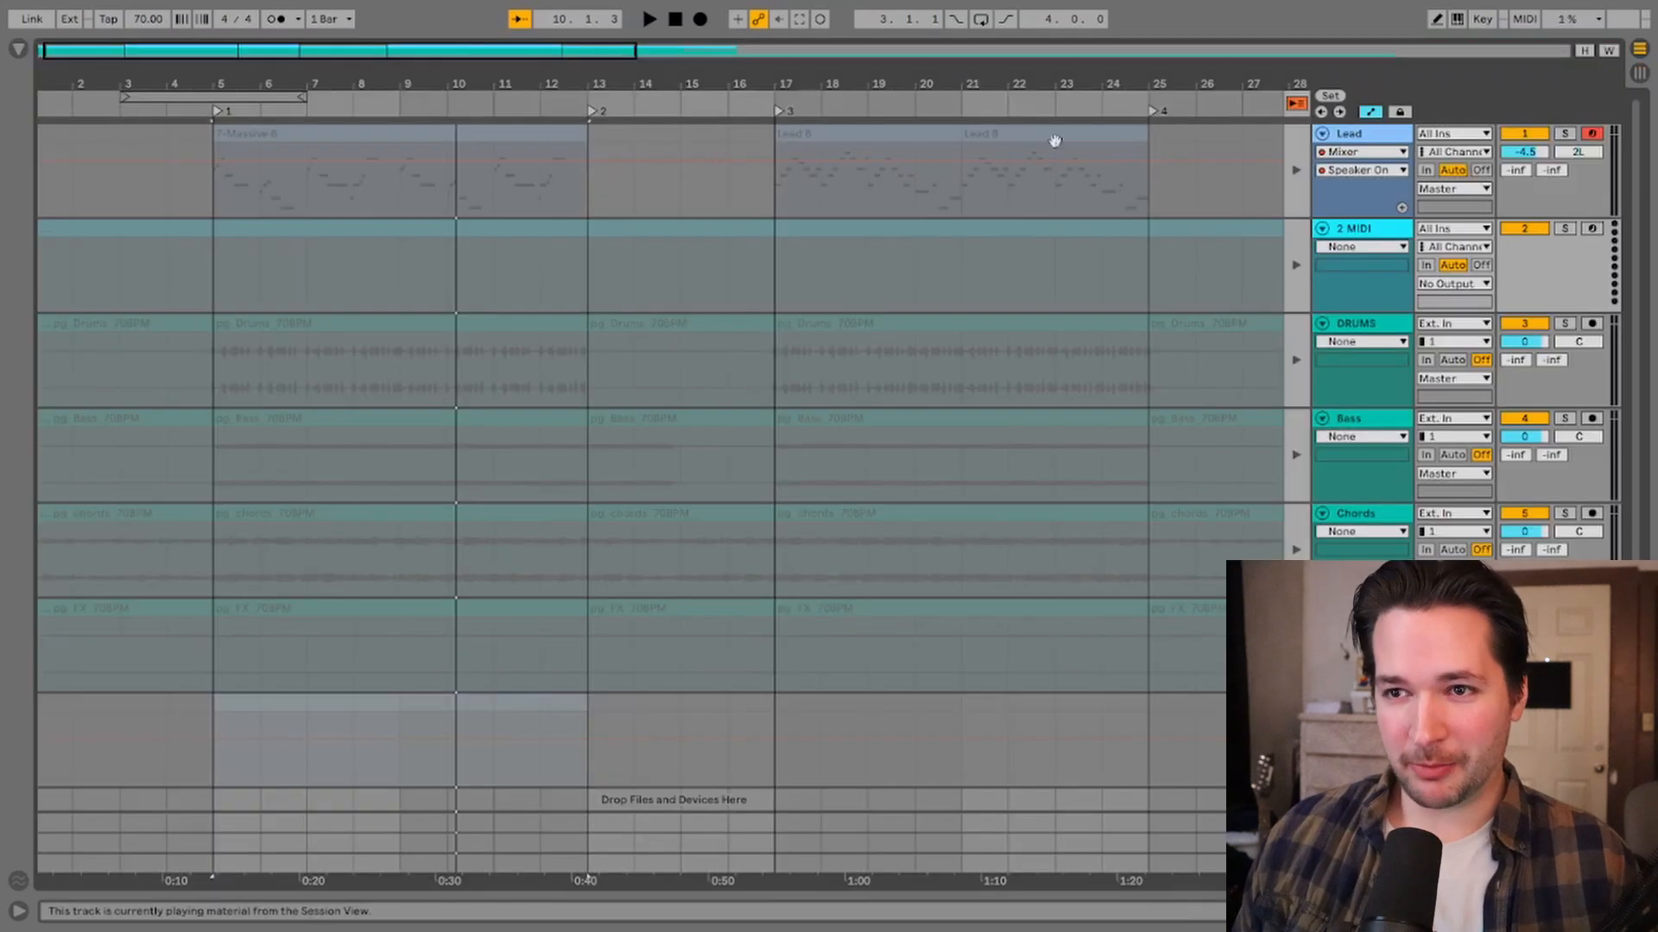
{"action": "key", "text": "Tab"}
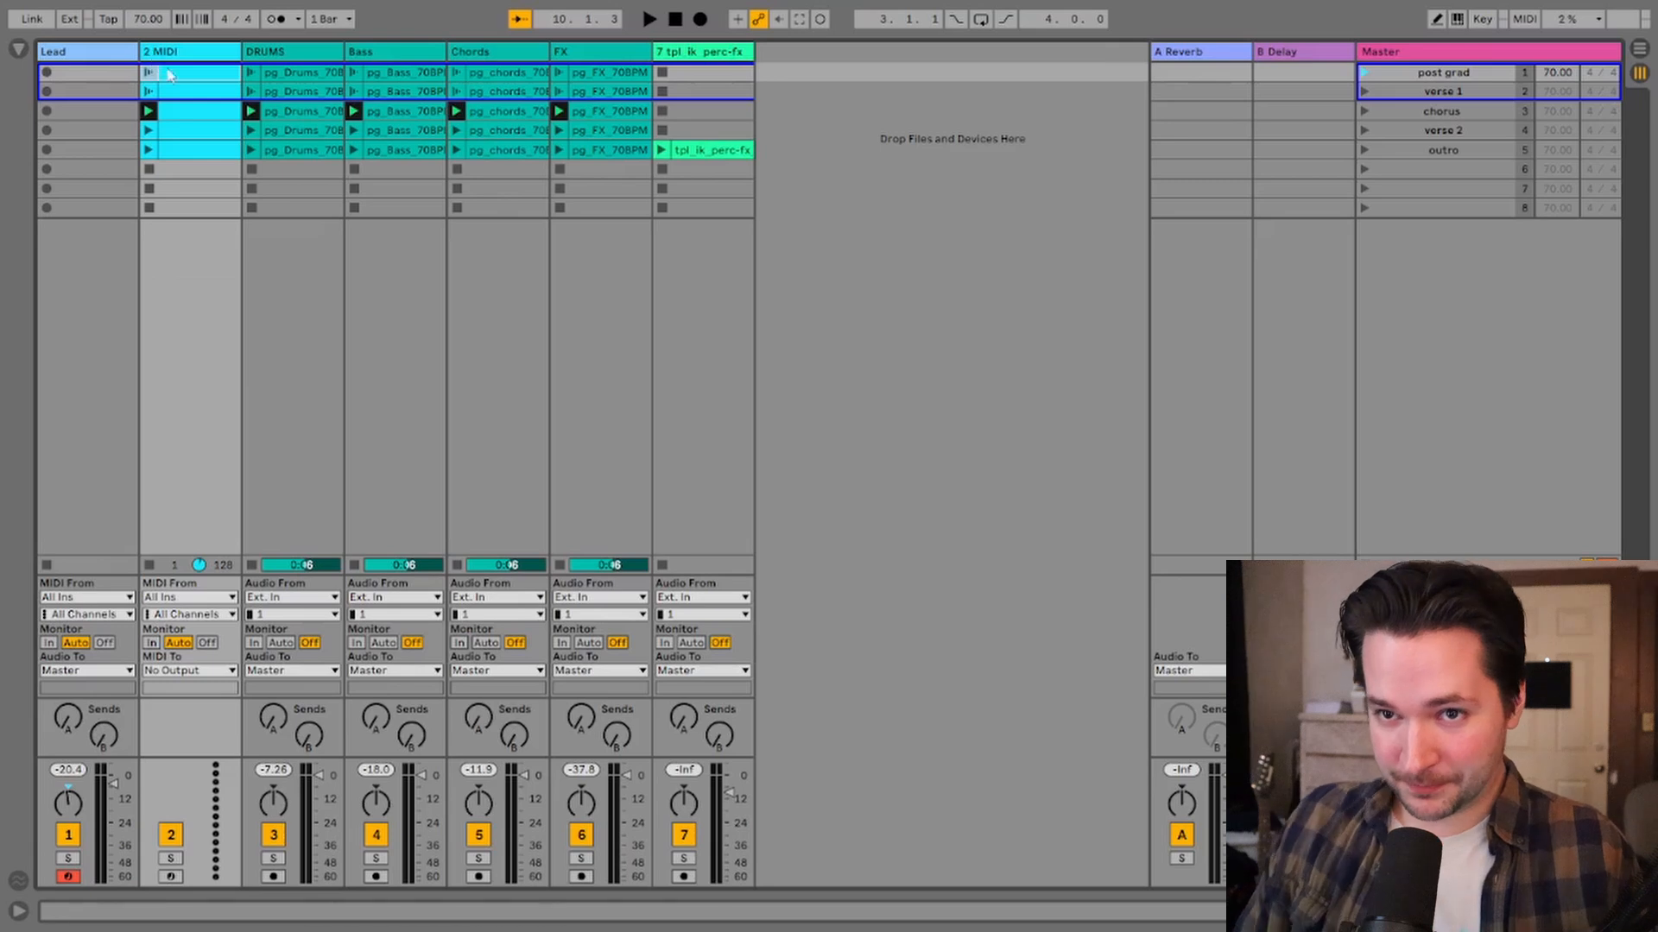
{"action": "left_click", "coordinate": [183, 152], "text": "shift"}
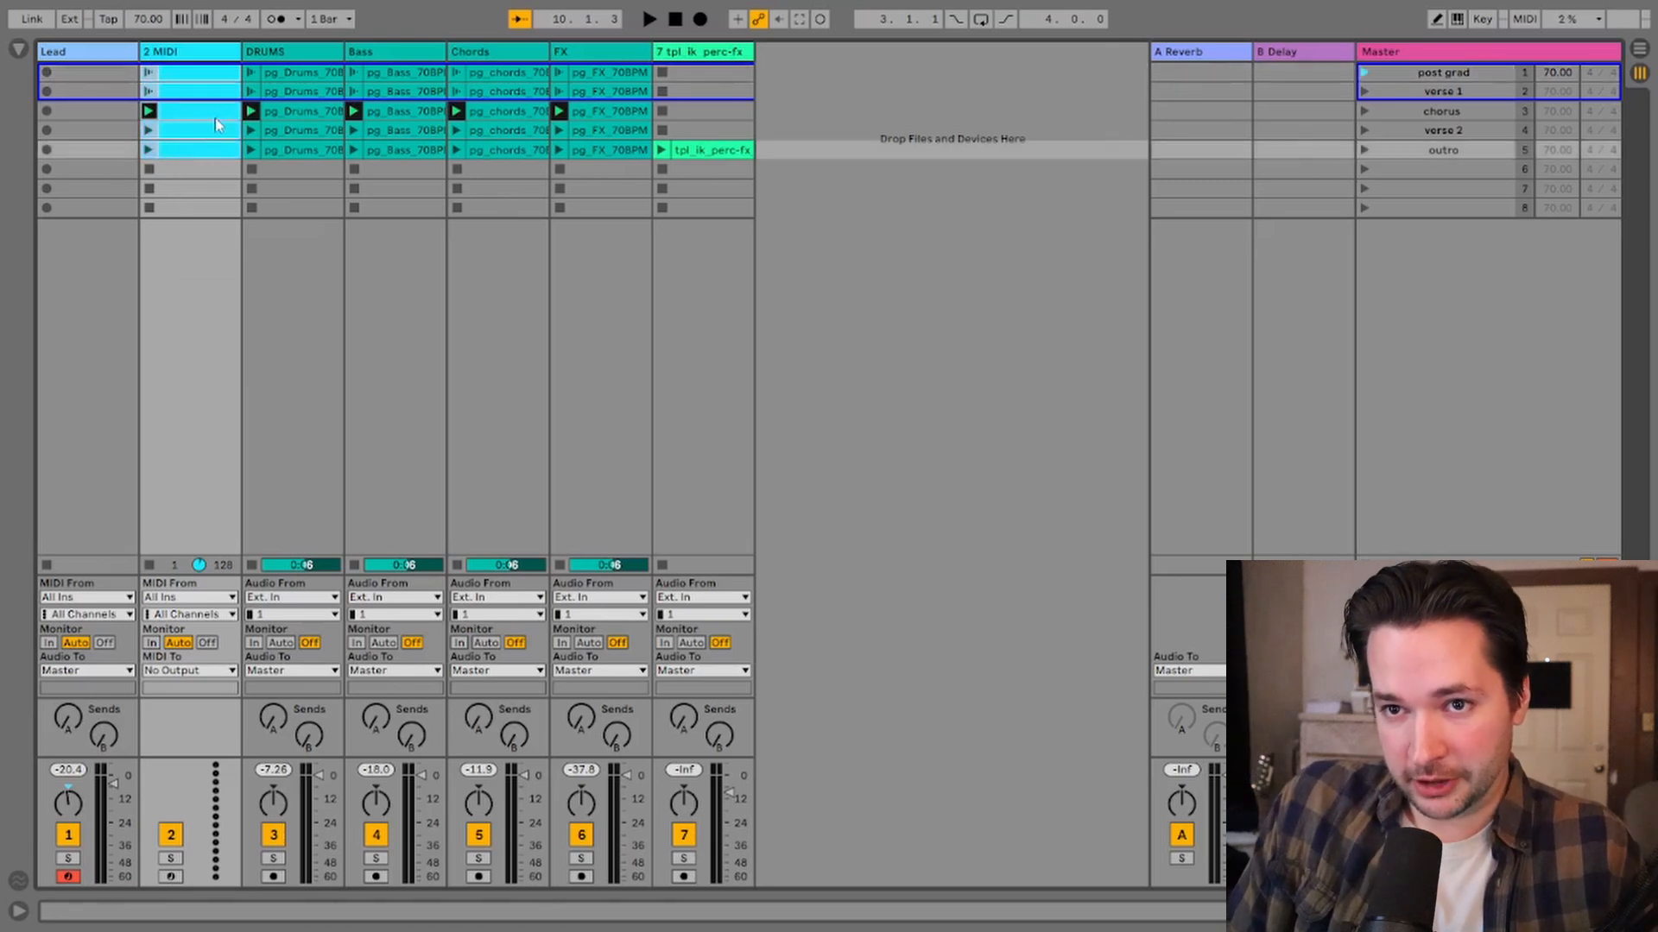
Step: Move the 2 MIDI track's clips onto the Lead track and delete the 2 MIDI track
{"action": "left_click_drag", "start_coordinate": [213, 118], "coordinate": [116, 124]}
{"action": "key", "text": "Delete"}
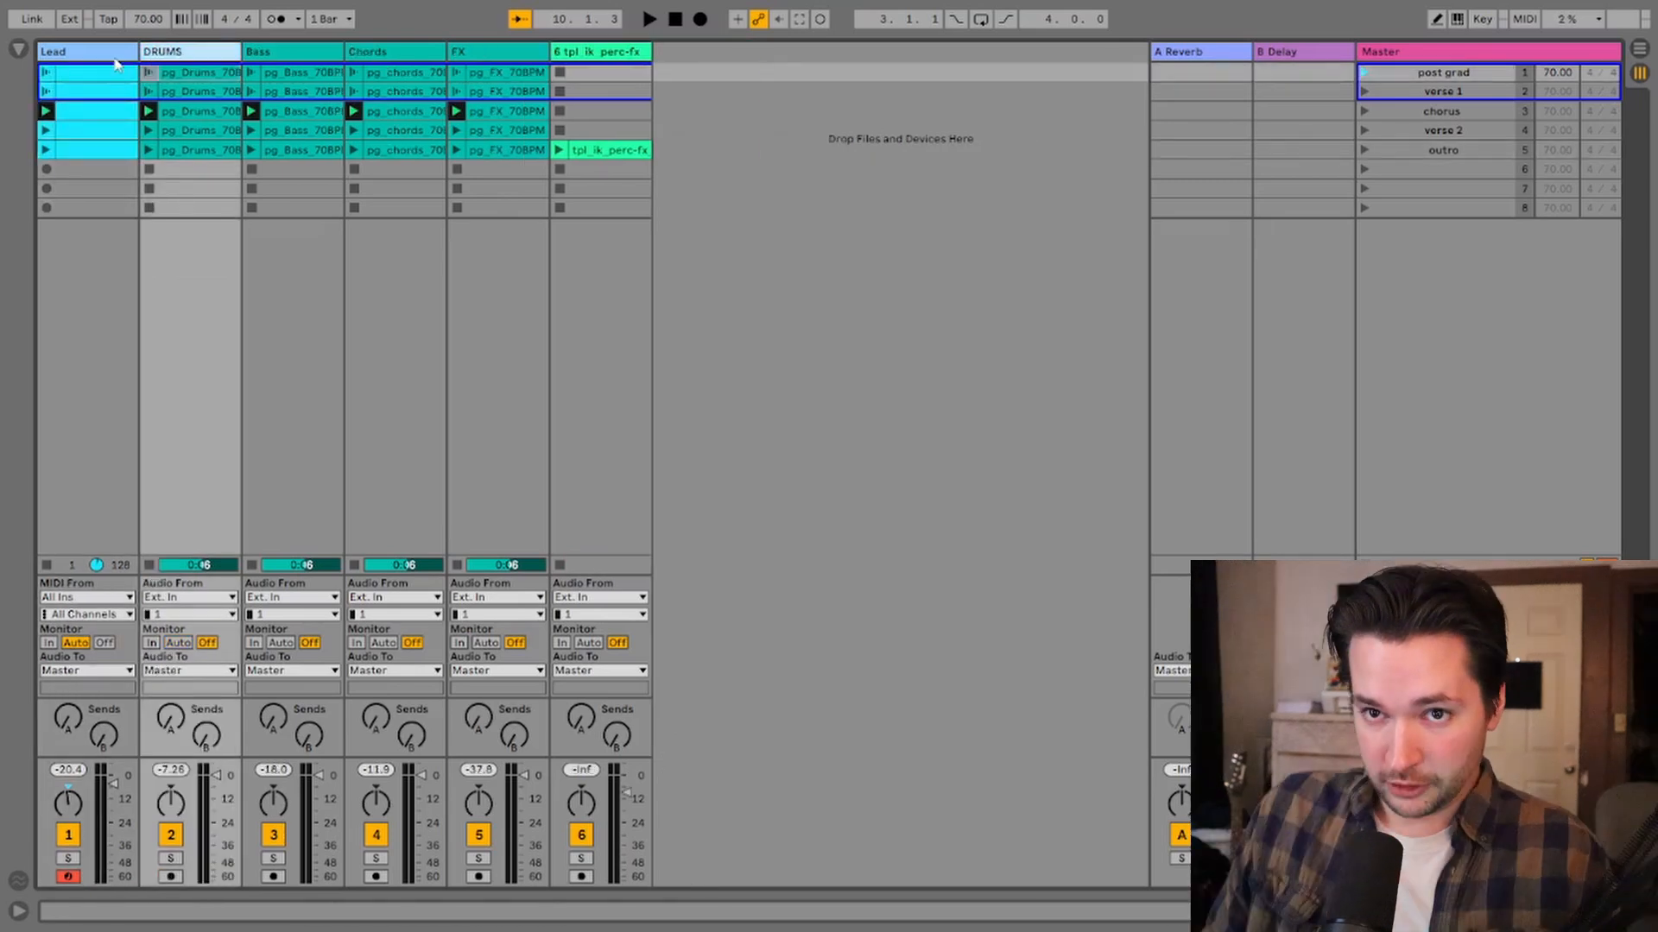
Step: Group the Lead track's Massive into an Instrument Rack, keeping EQ Eight after it, and show the rack's chain list
{"action": "double_click", "coordinate": [112, 60]}
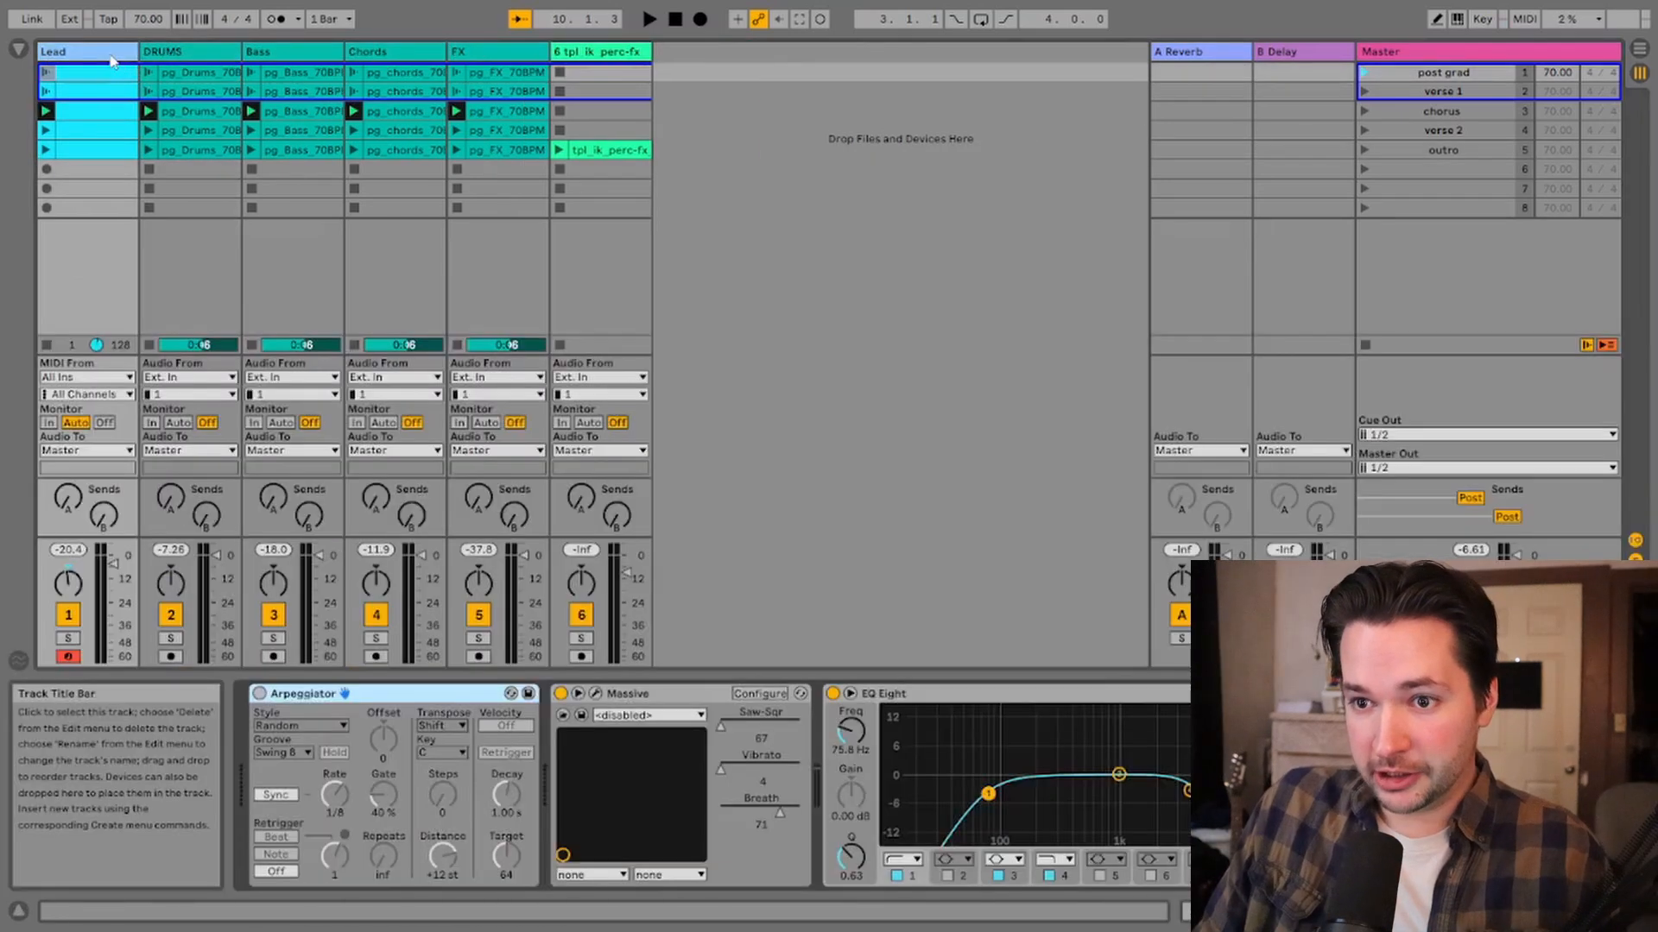
{"action": "left_click", "coordinate": [620, 815]}
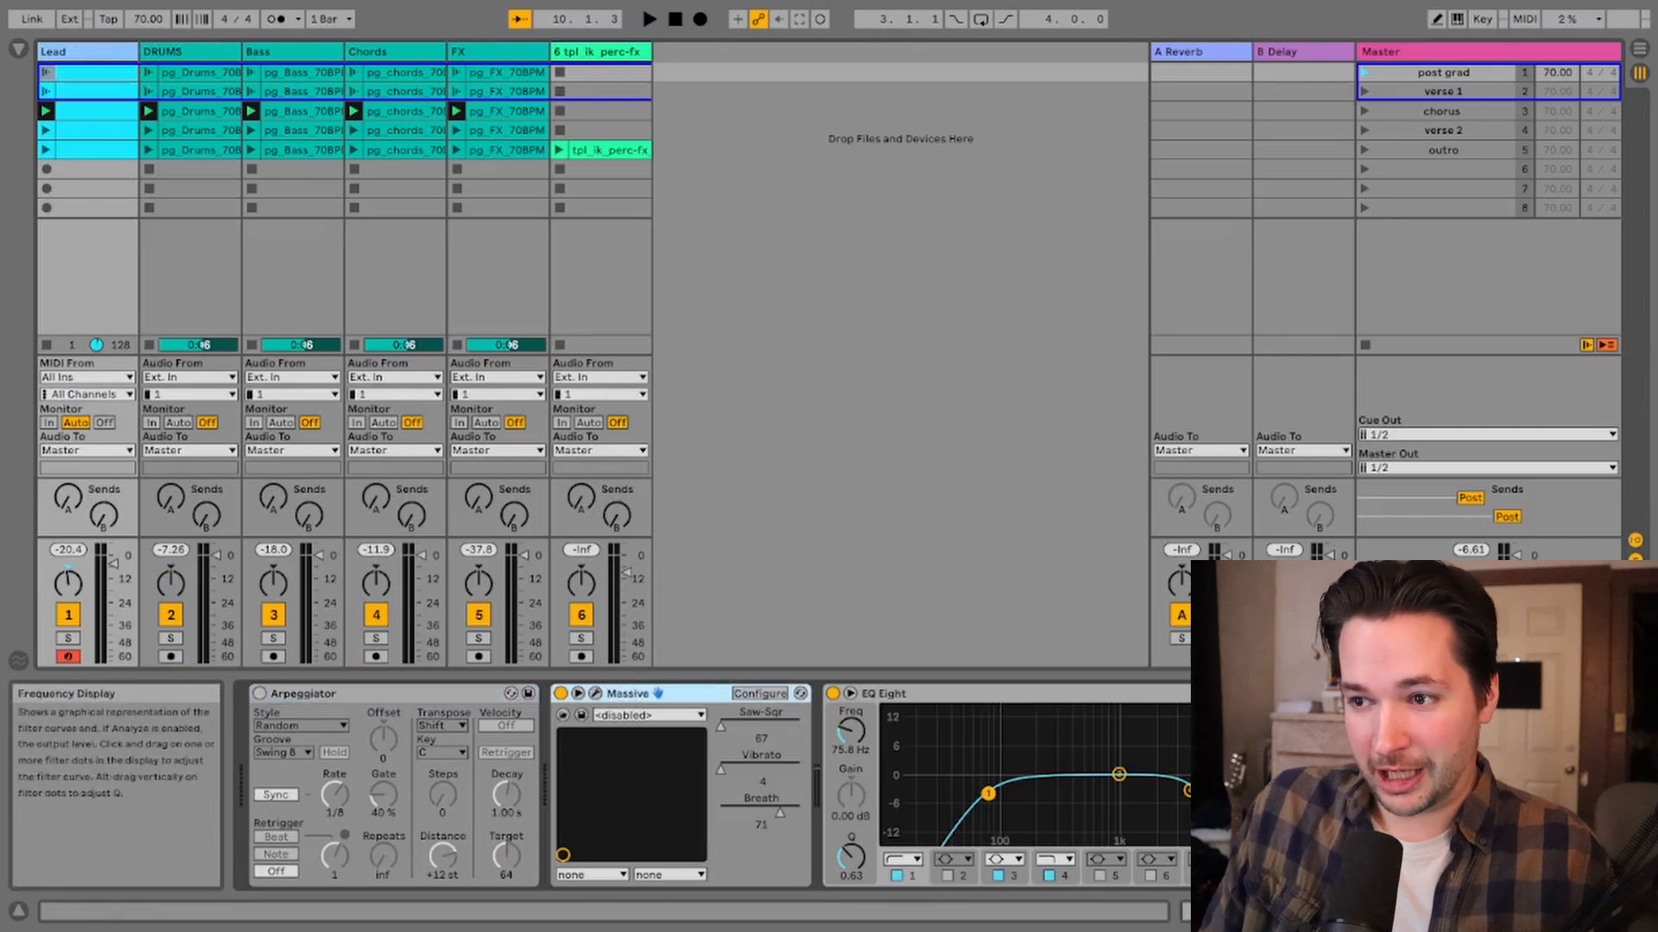
{"action": "mouse_move", "coordinate": [1459, 911]}
{"action": "left_mouse_down"}
{"action": "mouse_move", "coordinate": [1526, 912]}
{"action": "mouse_move", "coordinate": [1459, 912]}
{"action": "left_mouse_up"}
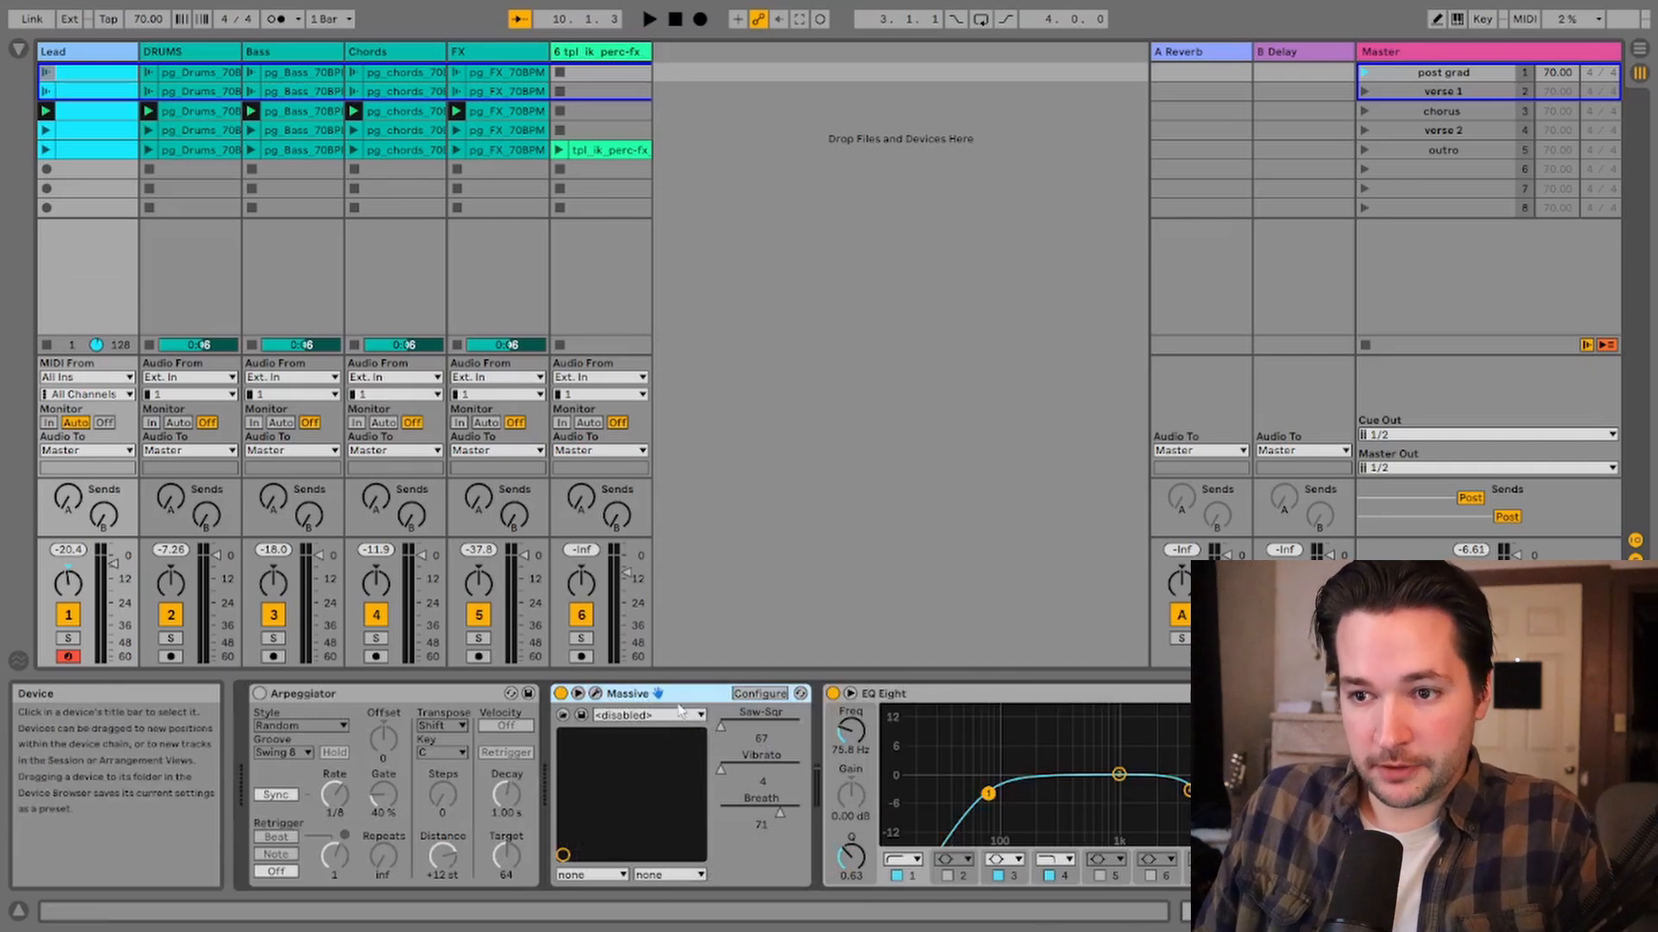
{"action": "key", "text": "ctrl+g"}
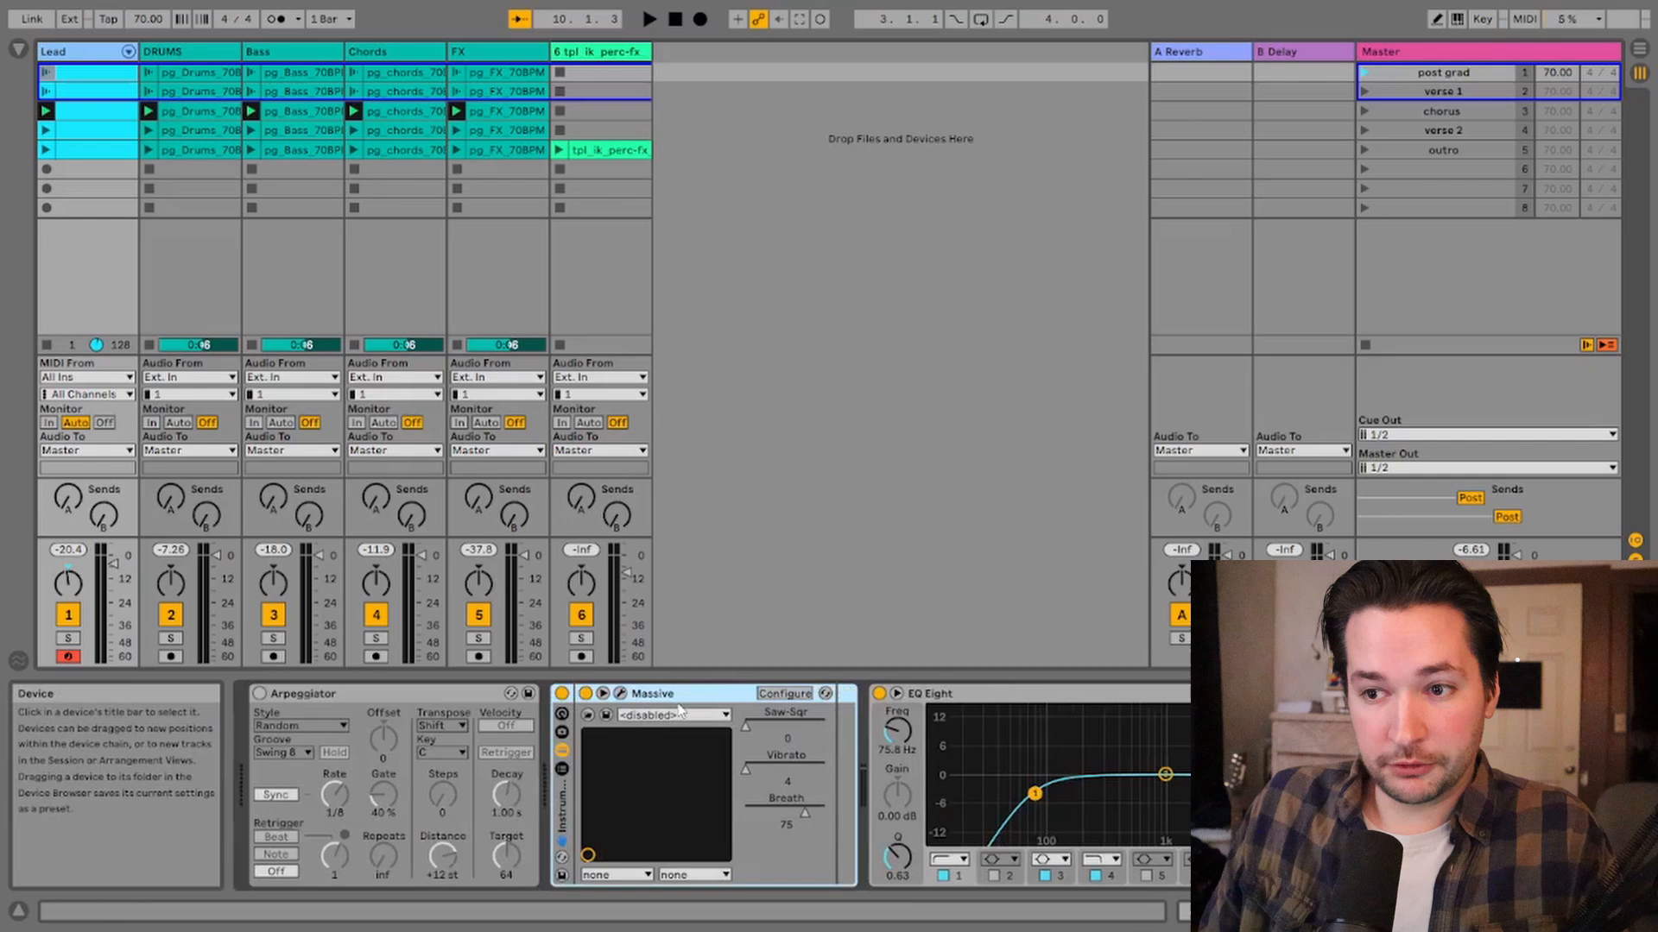
{"action": "left_click", "coordinate": [951, 695]}
{"action": "mouse_move", "coordinate": [1459, 912]}
{"action": "left_mouse_down"}
{"action": "mouse_move", "coordinate": [1527, 911]}
{"action": "mouse_move", "coordinate": [1459, 912]}
{"action": "left_mouse_up"}
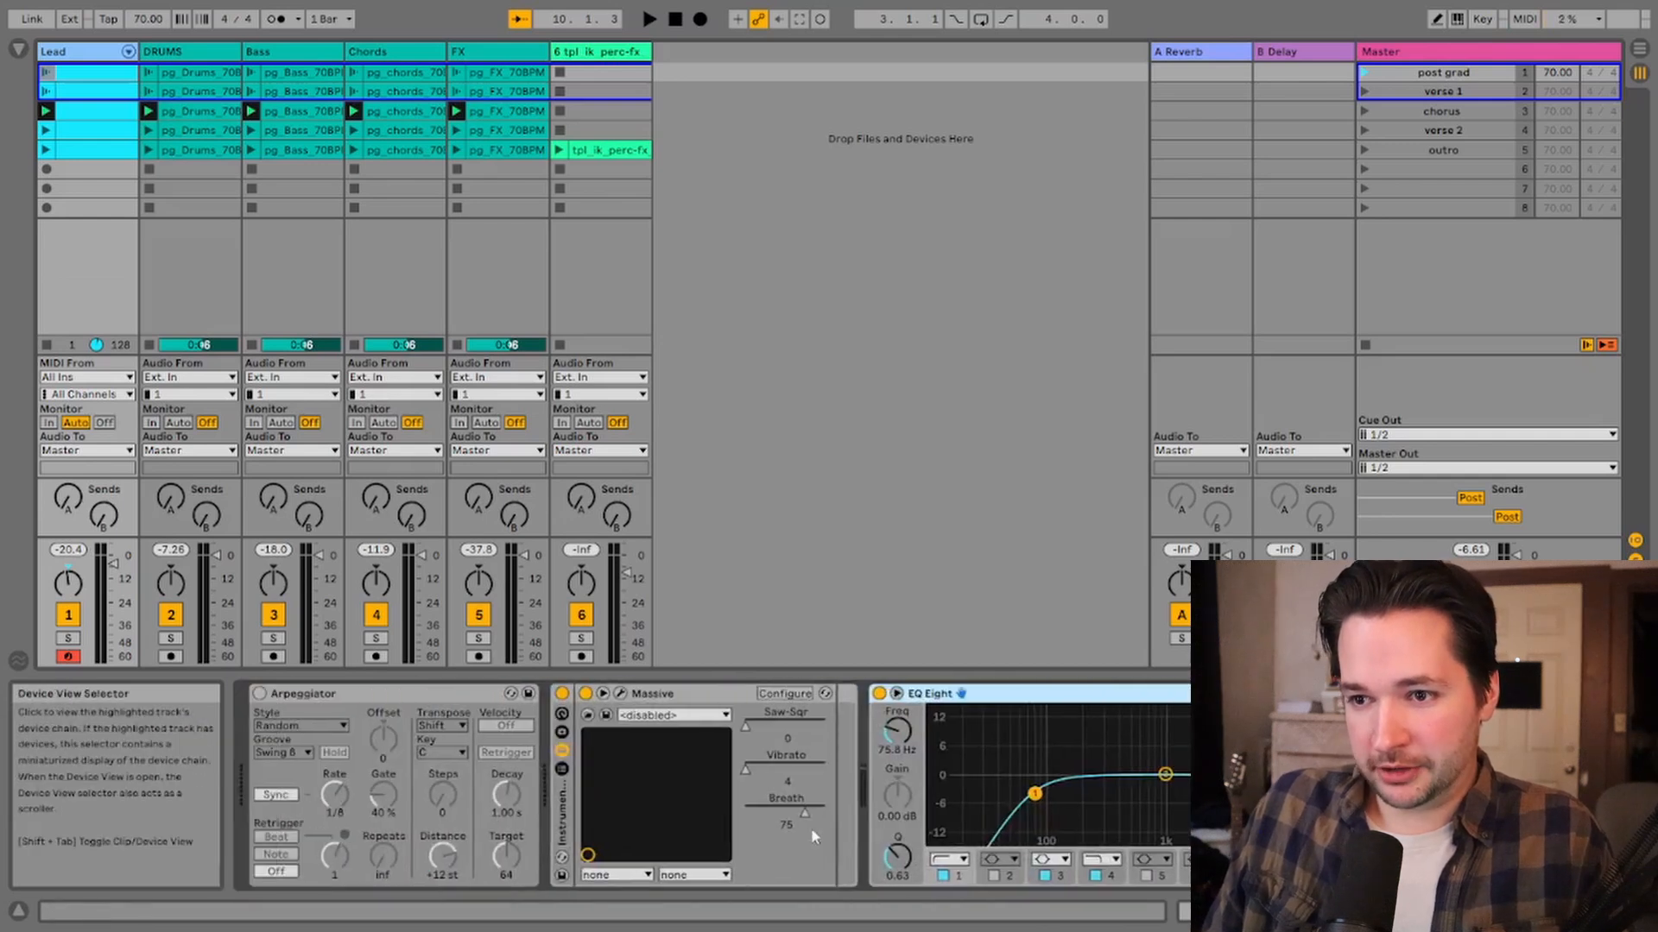
{"action": "left_click_drag", "start_coordinate": [943, 695], "coordinate": [855, 732]}
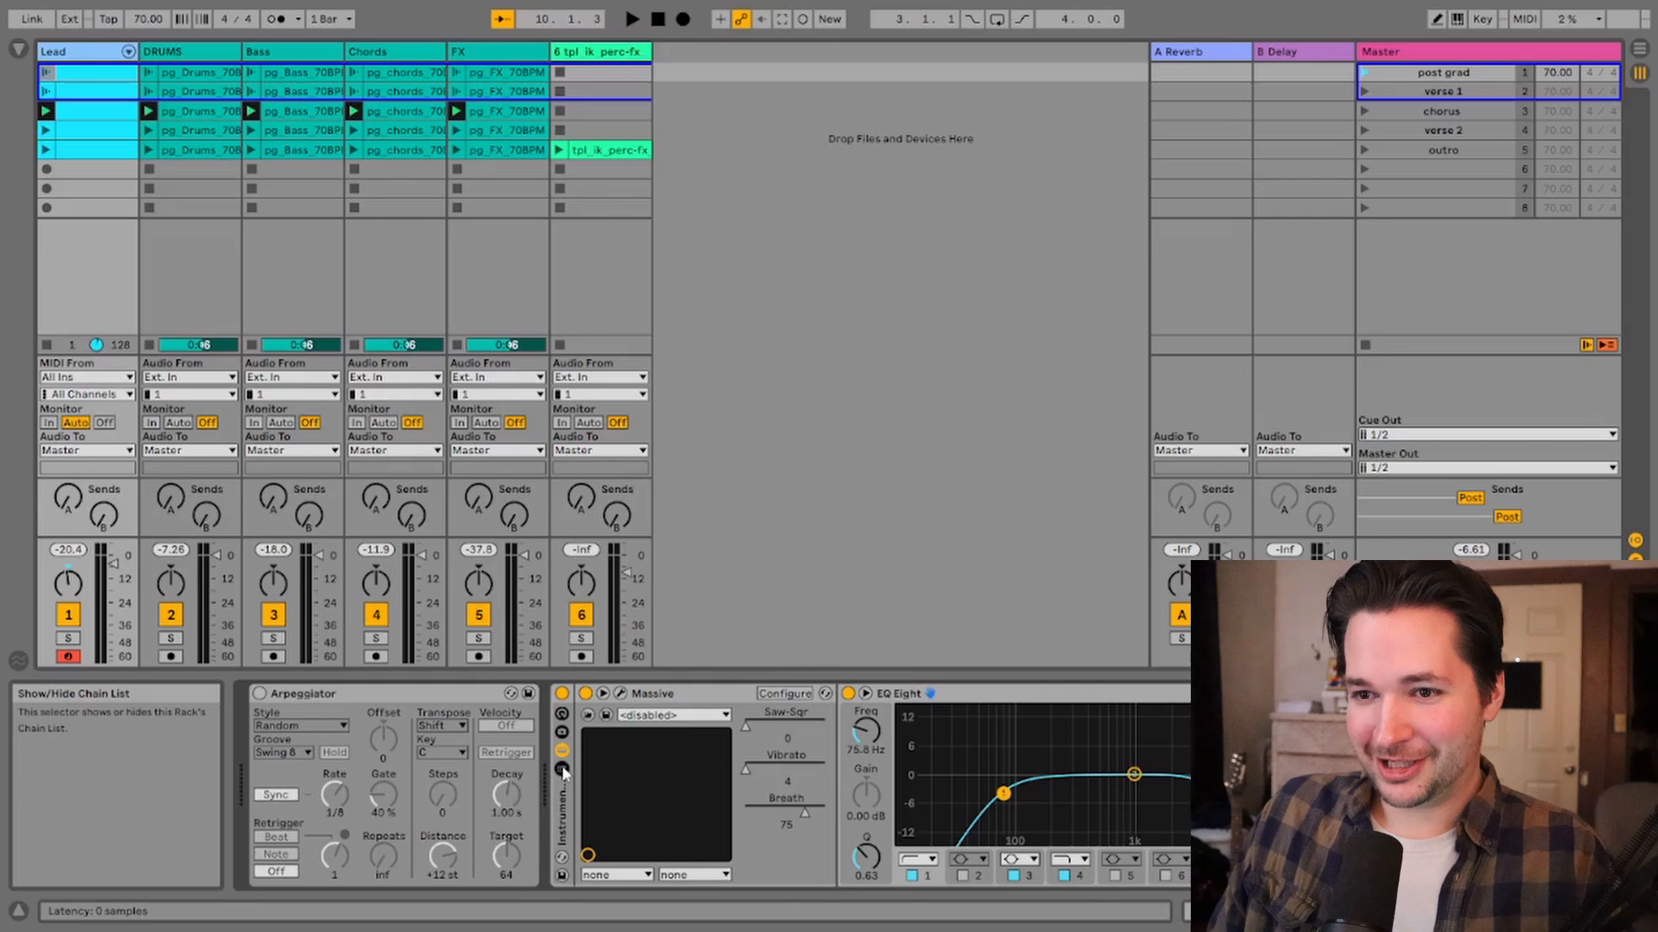
{"action": "left_click", "coordinate": [562, 769]}
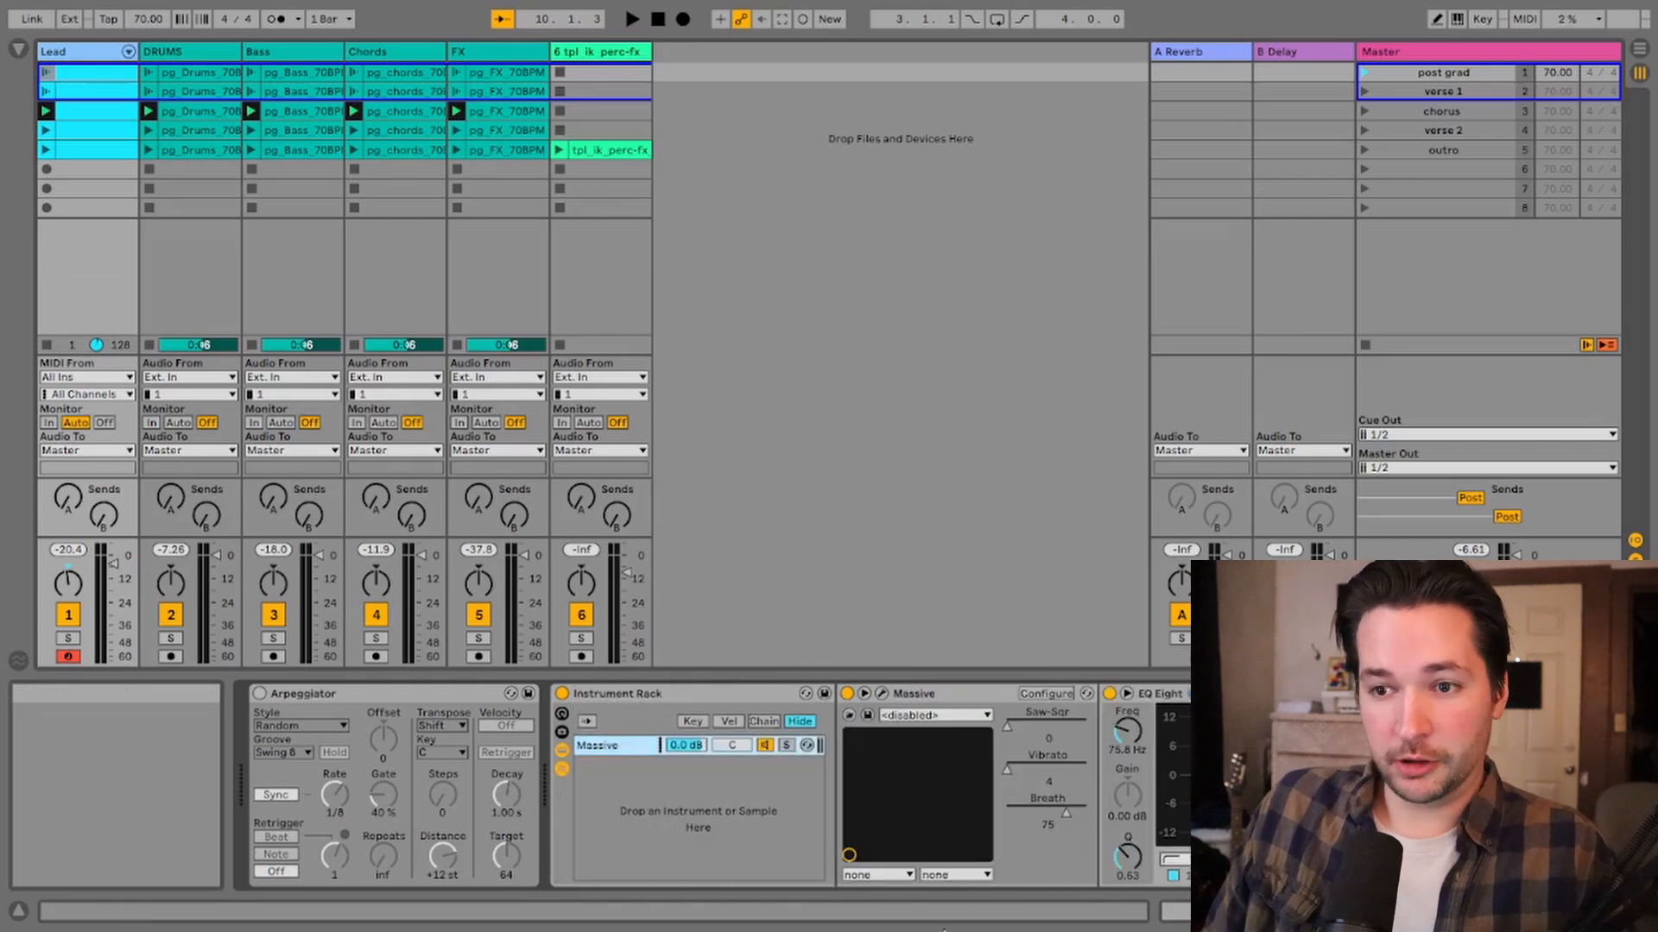
Step: Add TAL-BassLine as a second chain in the rack and open the chain select editor
{"action": "left_click_drag", "start_coordinate": [259, 377], "coordinate": [677, 777]}
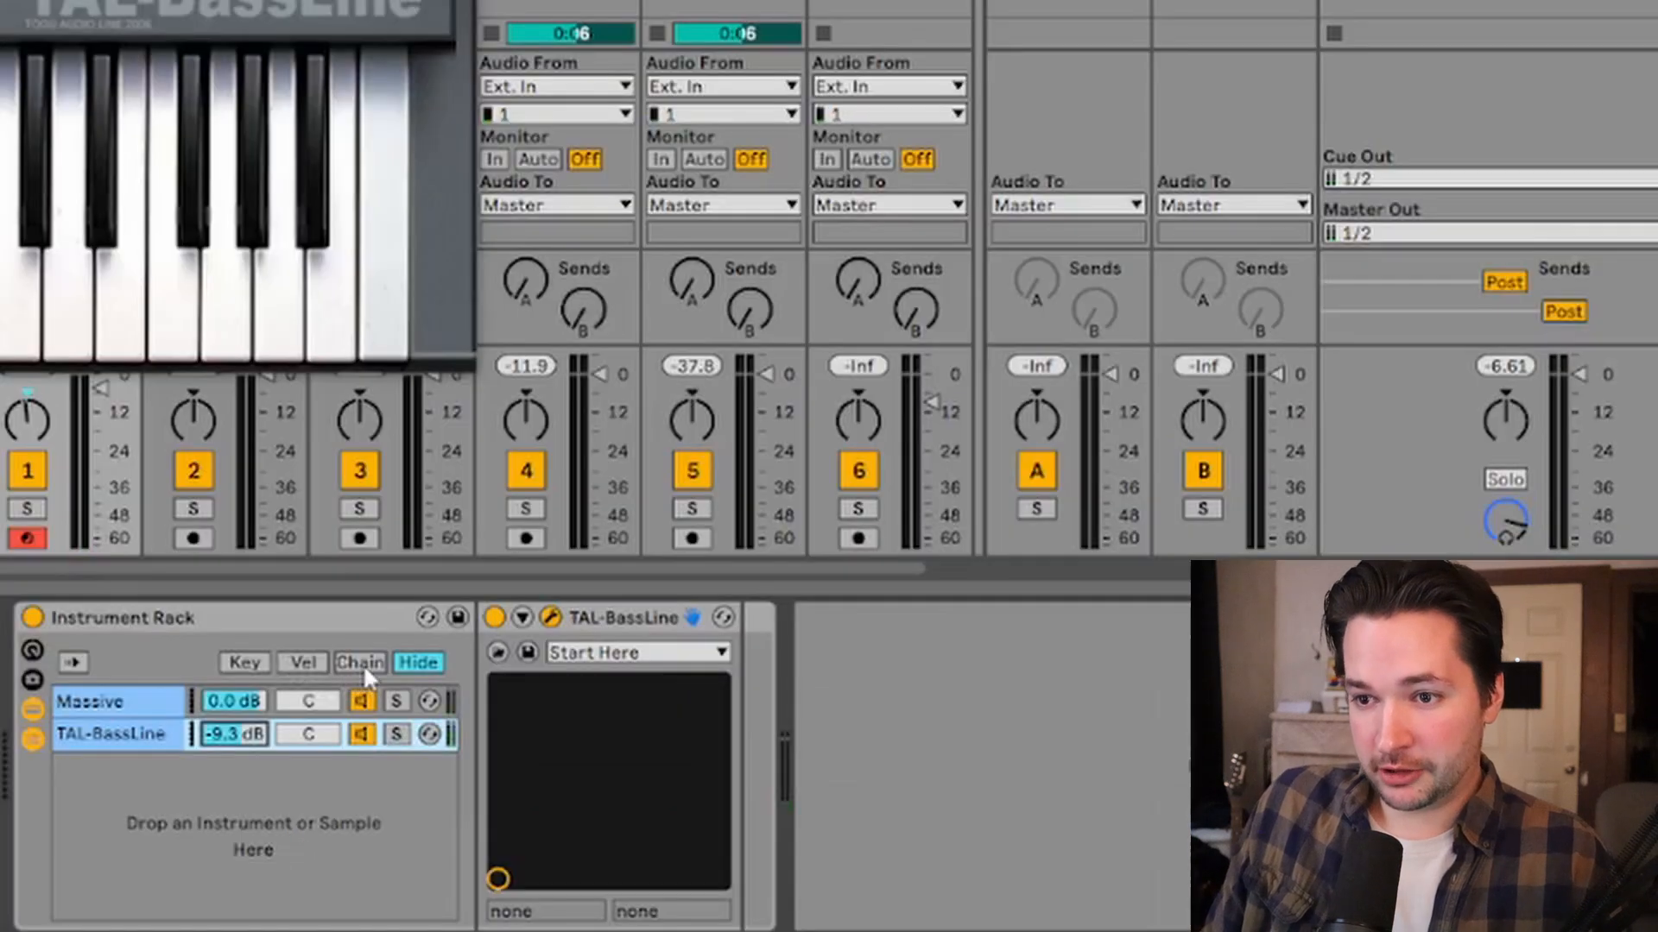
{"action": "left_click", "coordinate": [765, 721]}
{"action": "left_click_drag", "start_coordinate": [469, 701], "coordinate": [1204, 673]}
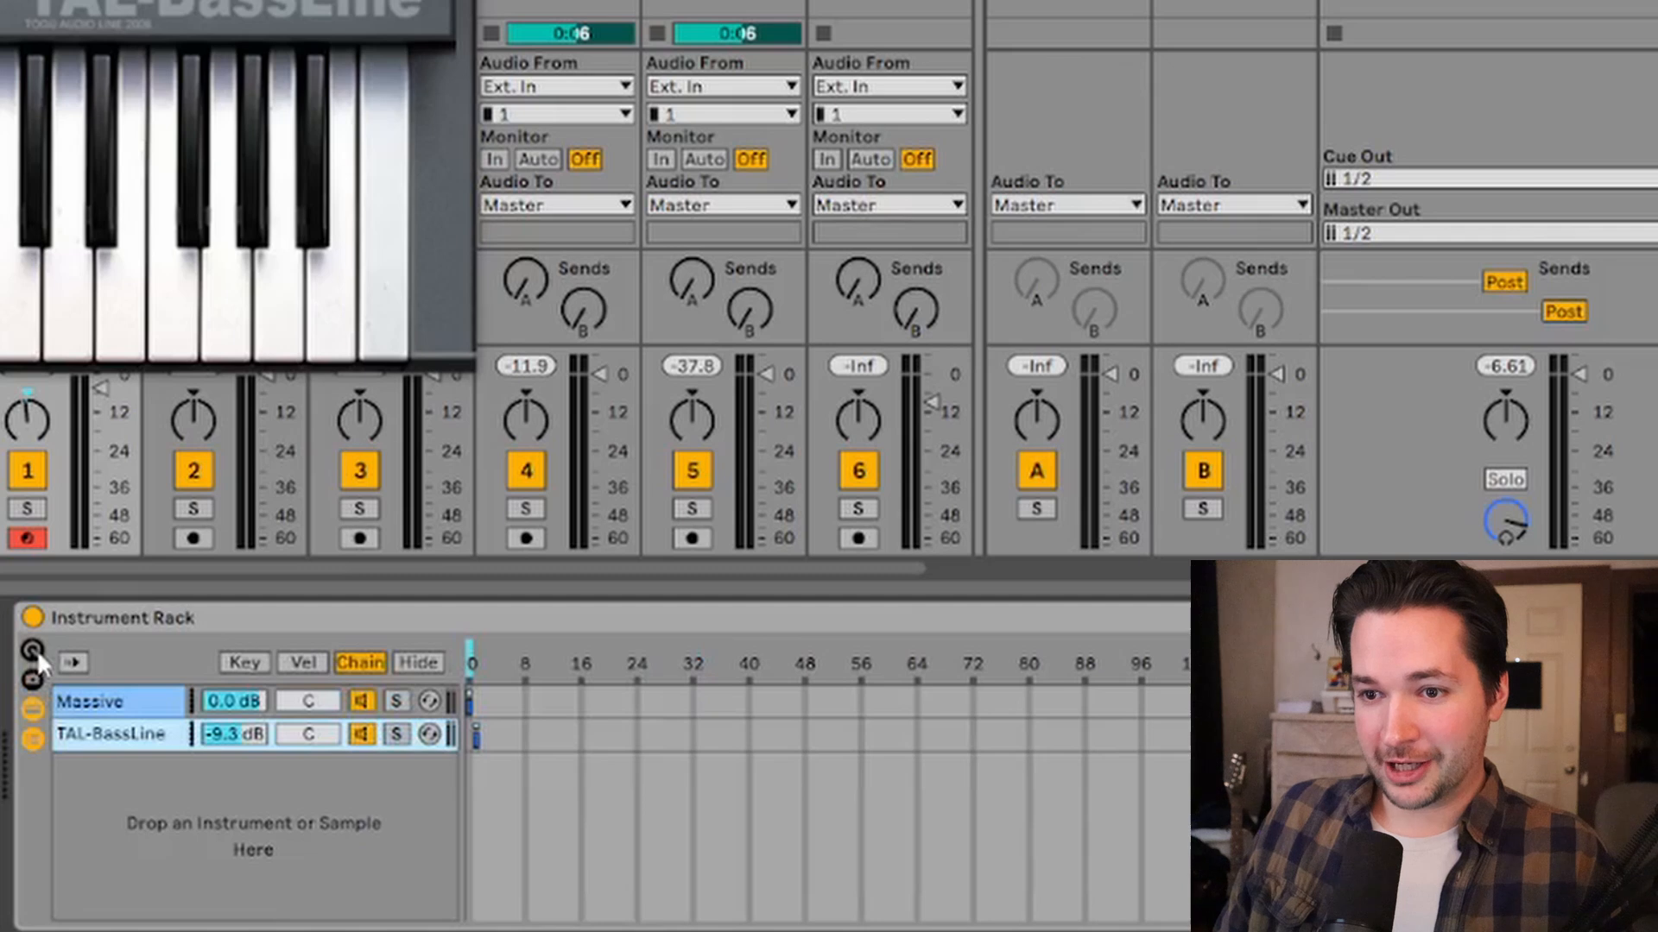
Step: Show the rack's macros and map the chain selector to Macro 1
{"action": "left_click", "coordinate": [35, 650]}
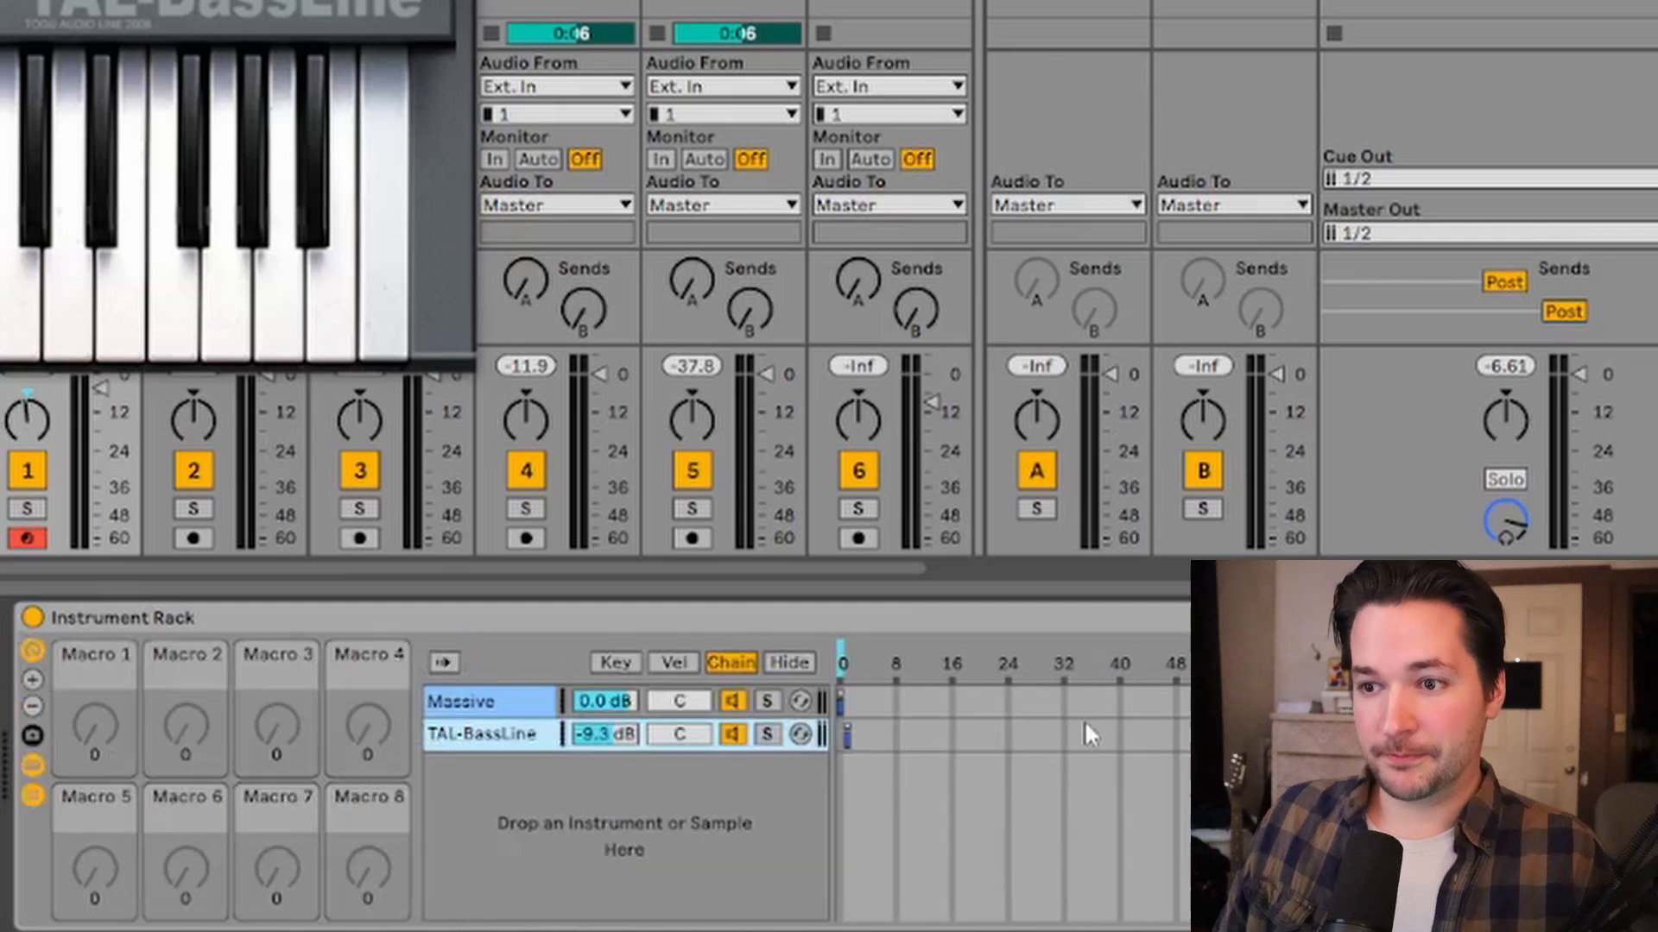
{"action": "right_click", "coordinate": [839, 656]}
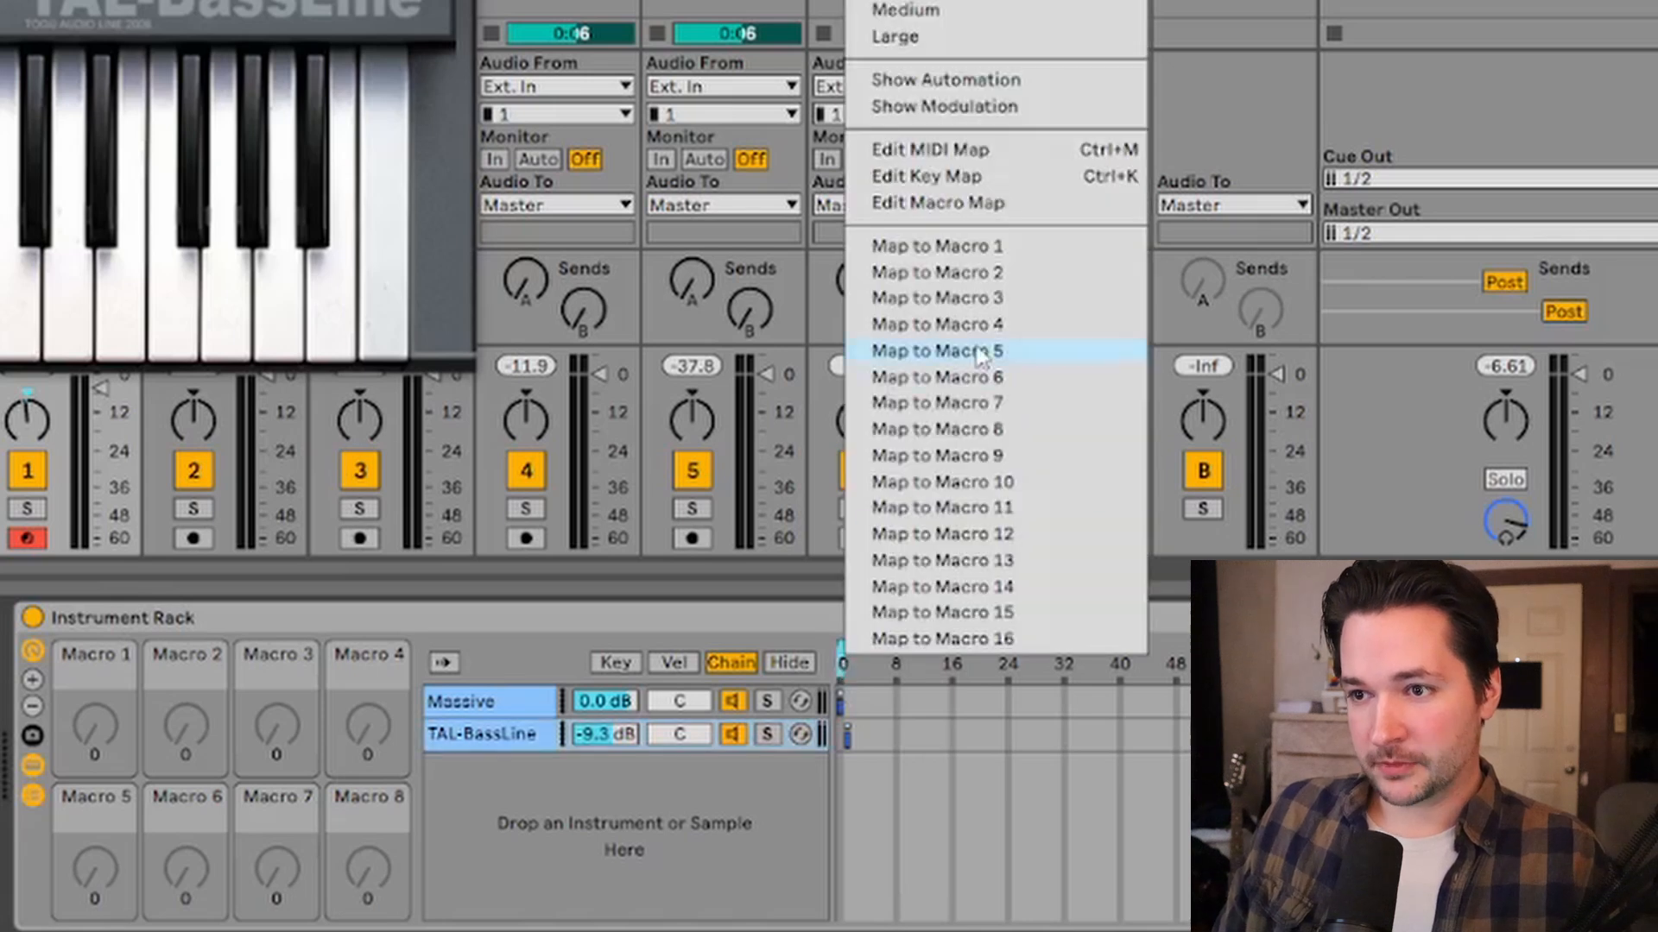
{"action": "left_click", "coordinate": [971, 246]}
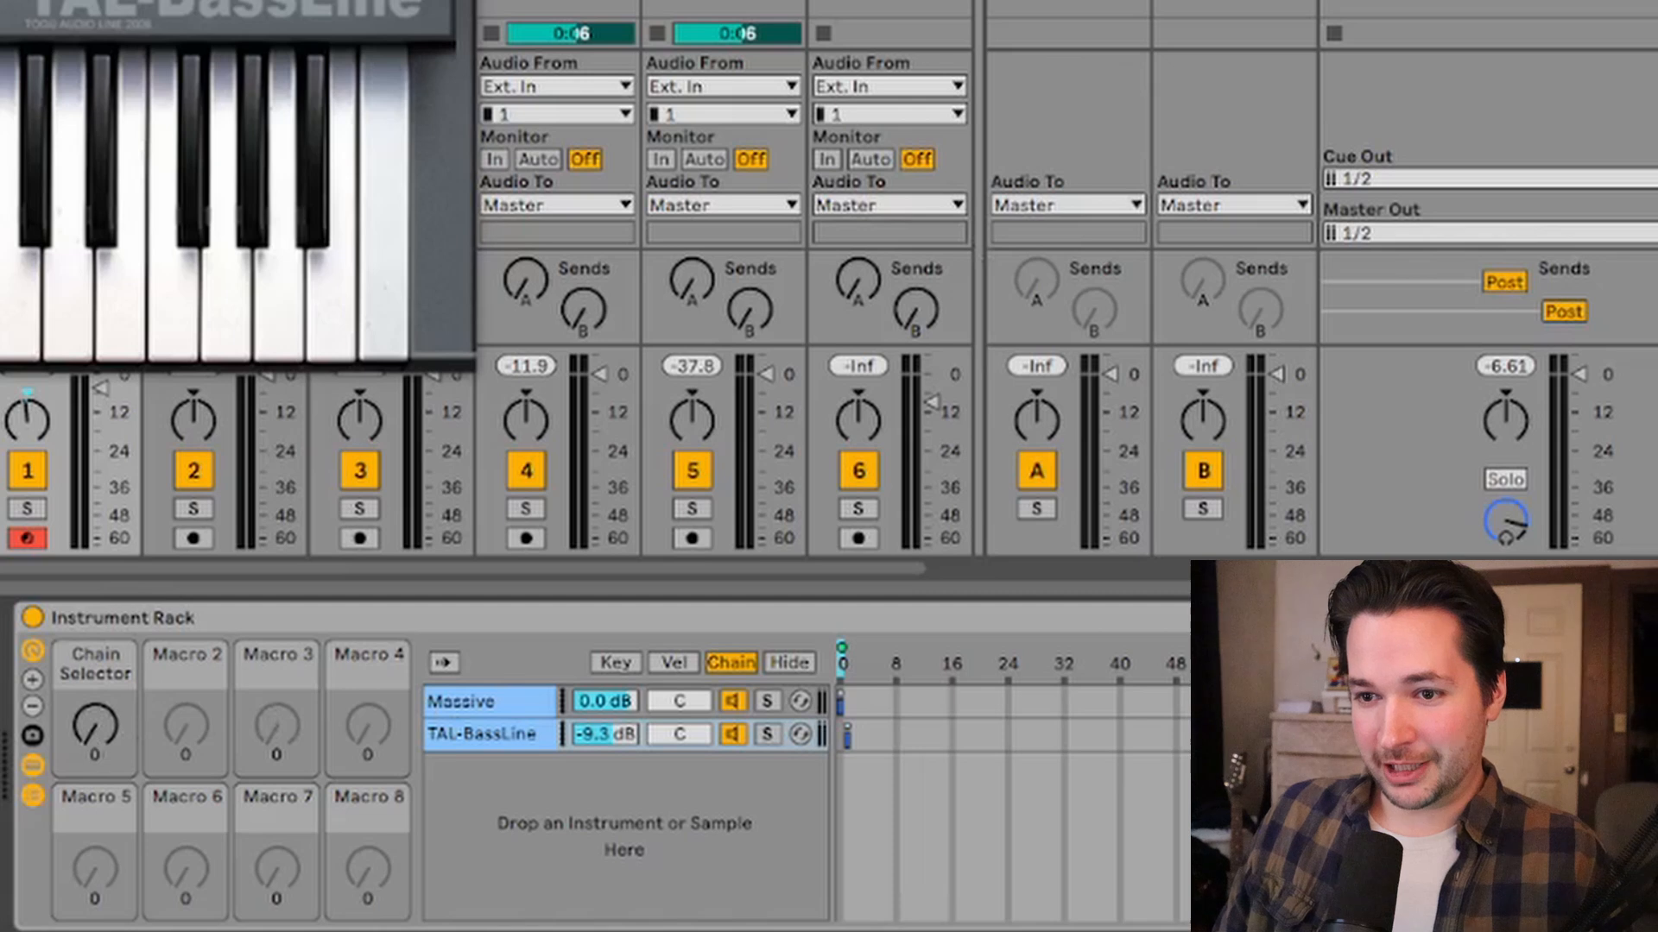
{"action": "mouse_move", "coordinate": [85, 734]}
{"action": "left_mouse_down"}
{"action": "mouse_move", "coordinate": [86, 695]}
{"action": "mouse_move", "coordinate": [86, 738]}
{"action": "left_mouse_up"}
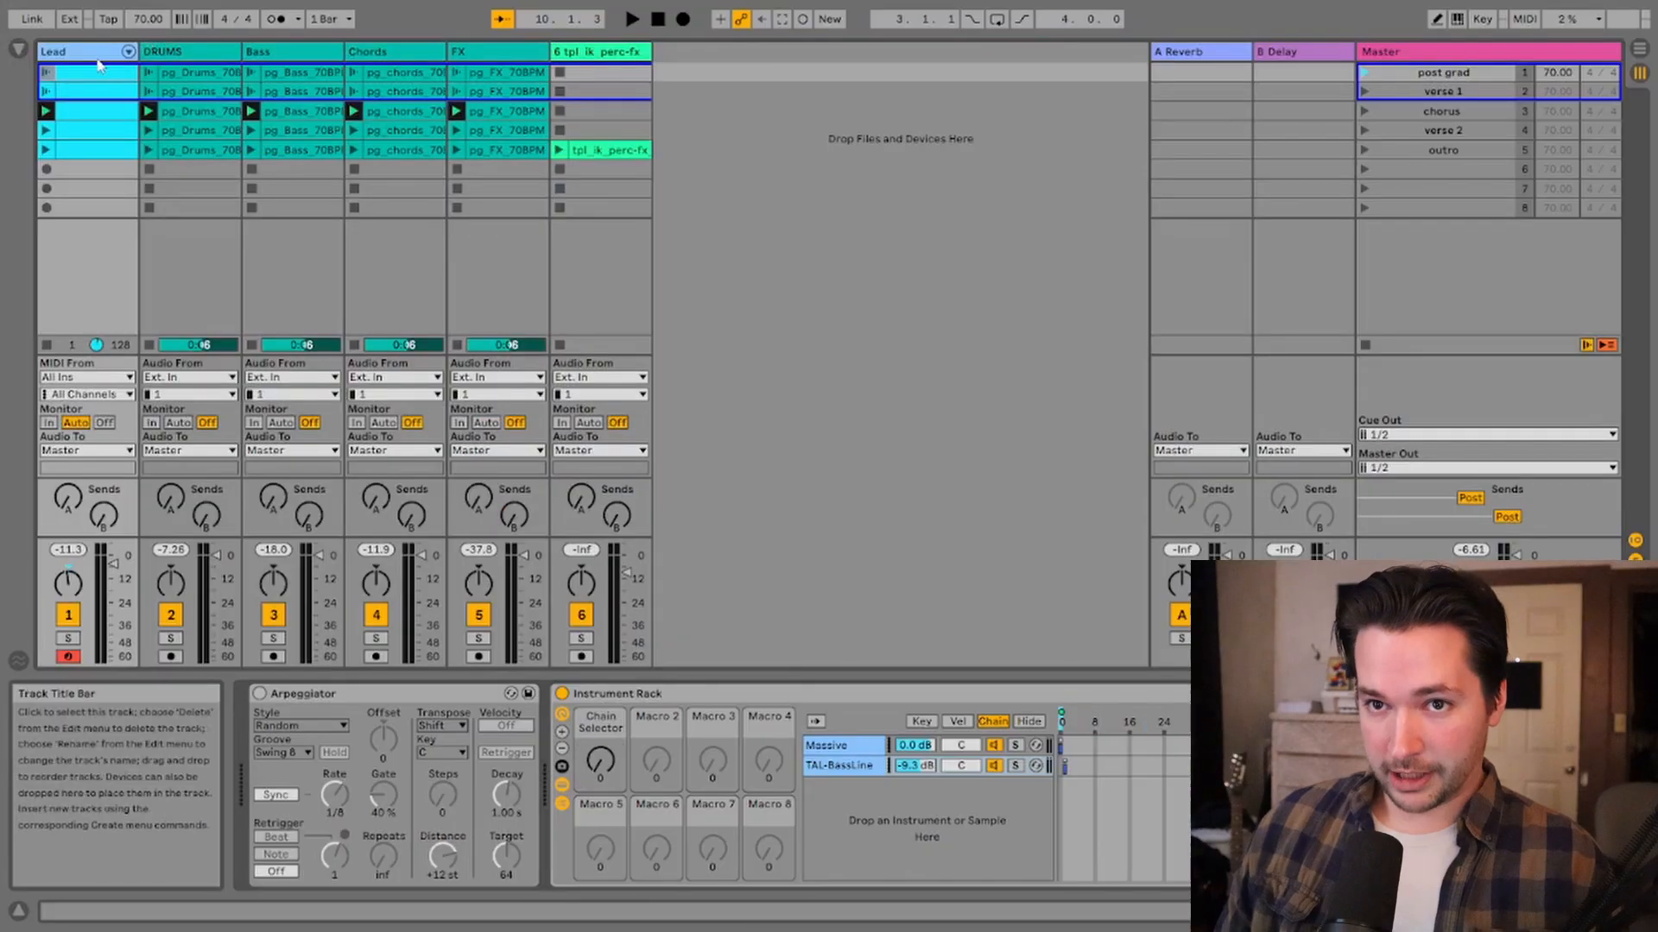
Step: Open the first Lead clip's envelopes and choose the Instrument Rack's Chain Selector envelope
{"action": "left_click", "coordinate": [104, 112]}
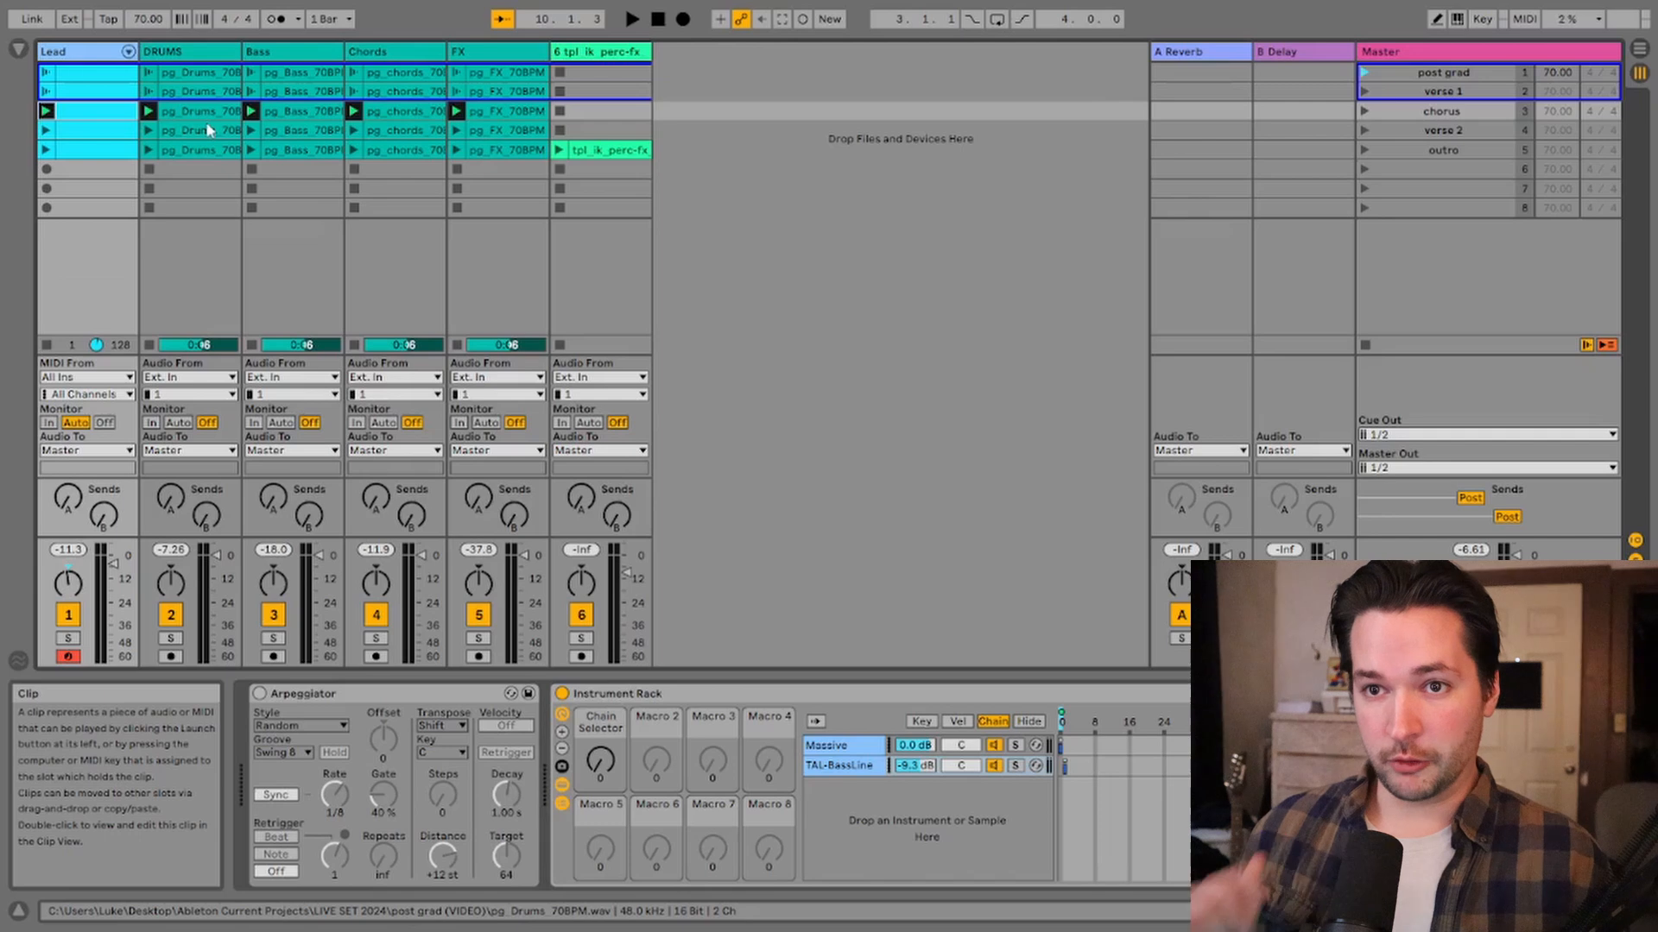
{"action": "double_click", "coordinate": [109, 79]}
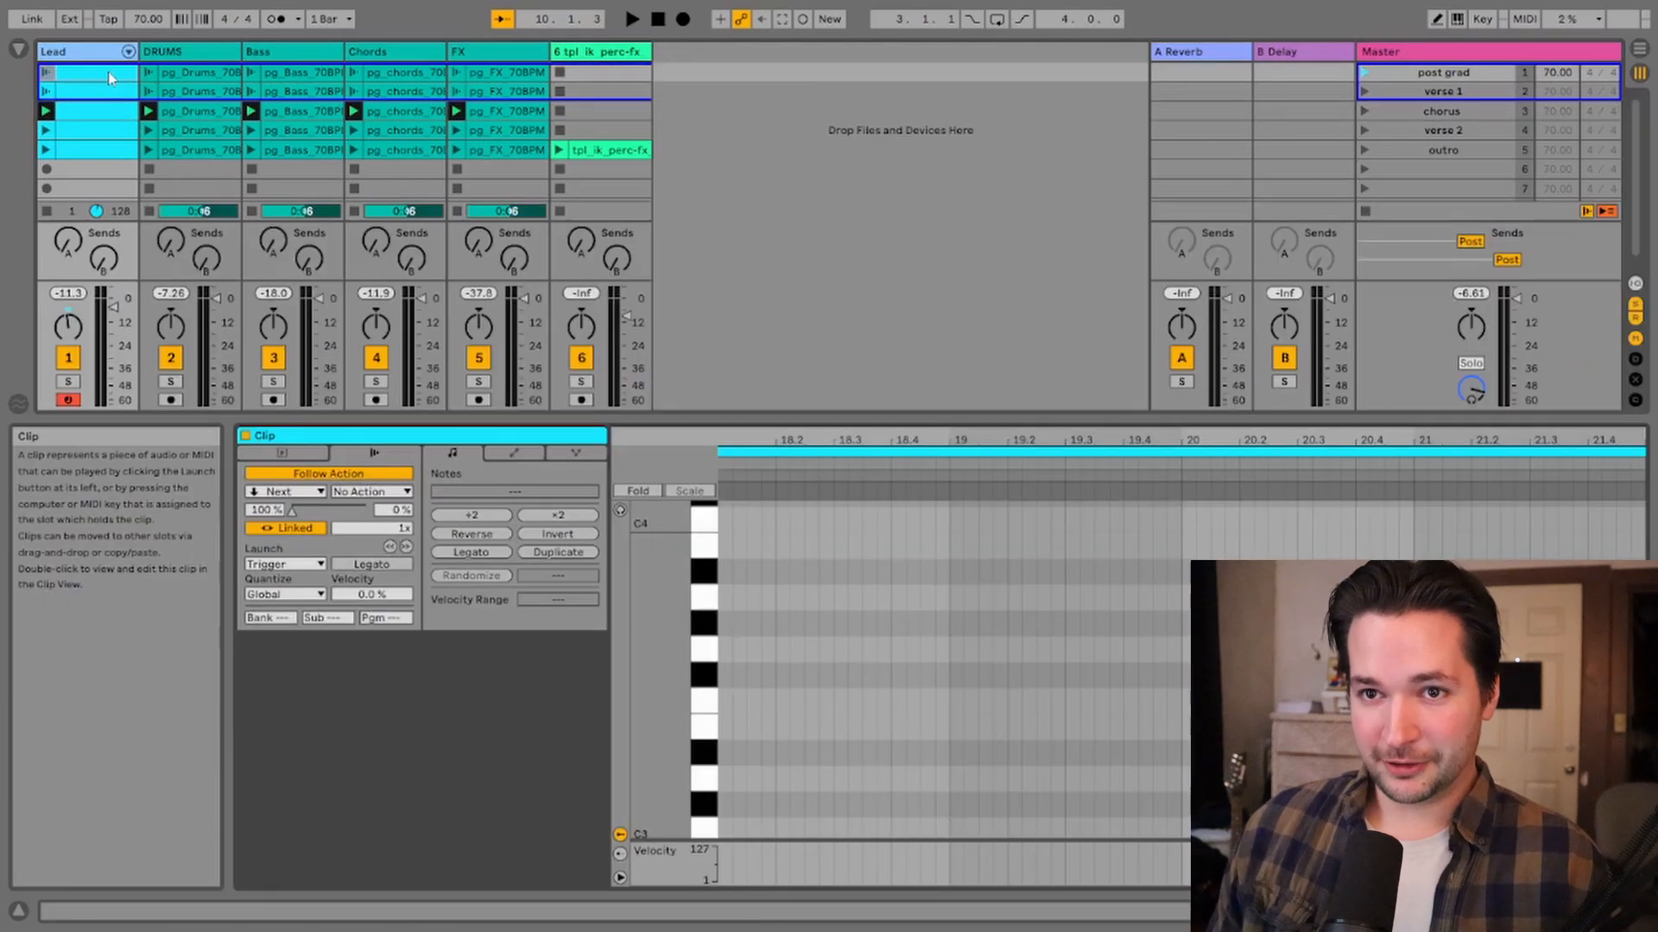
{"action": "left_click", "coordinate": [519, 455]}
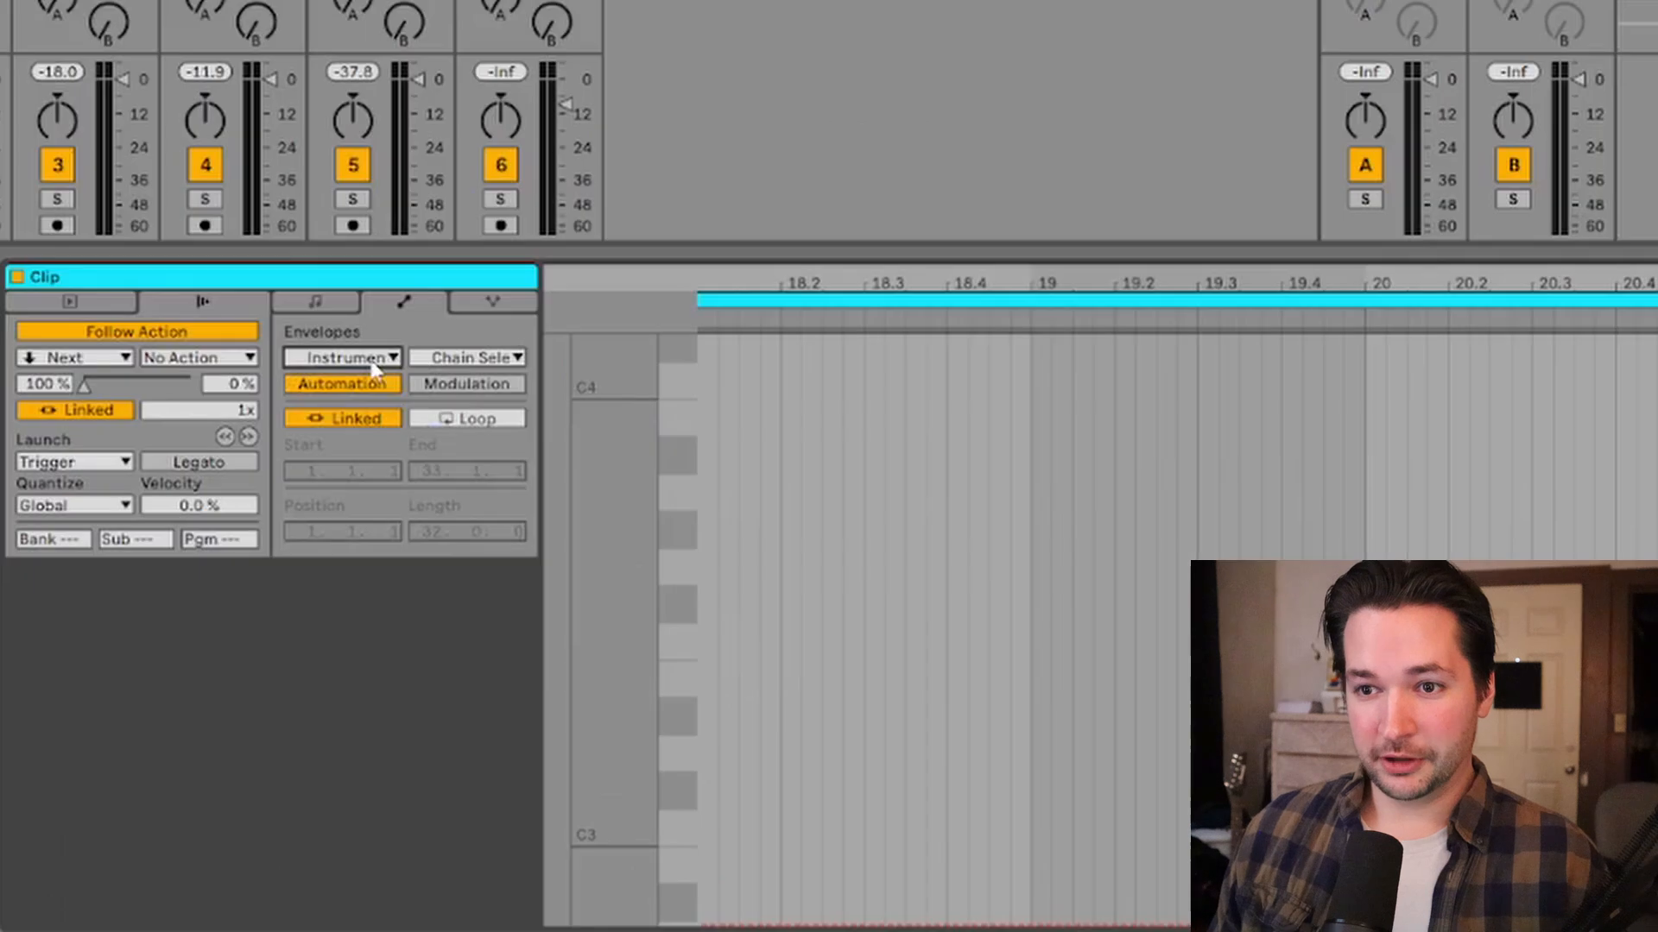
{"action": "left_click", "coordinate": [493, 497]}
{"action": "left_click", "coordinate": [374, 366]}
{"action": "left_click", "coordinate": [475, 357]}
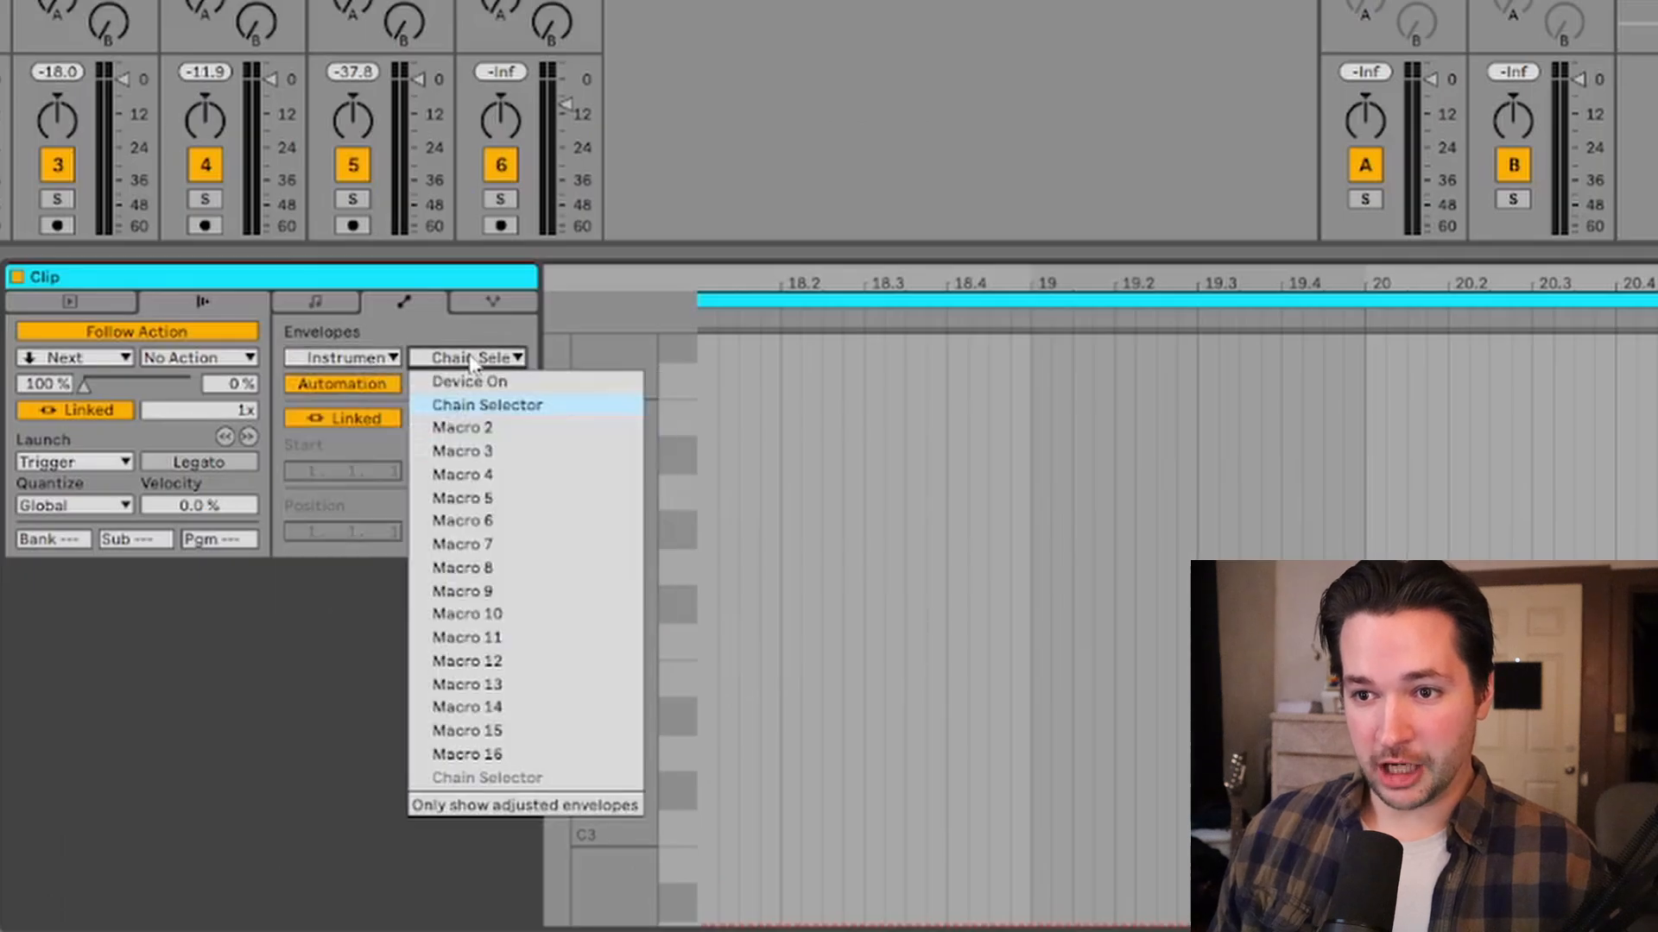
{"action": "left_click", "coordinate": [739, 822]}
Step: Set the clip's Chain Selector envelope value to 0
{"action": "left_click_drag", "start_coordinate": [987, 922], "coordinate": [868, 602]}
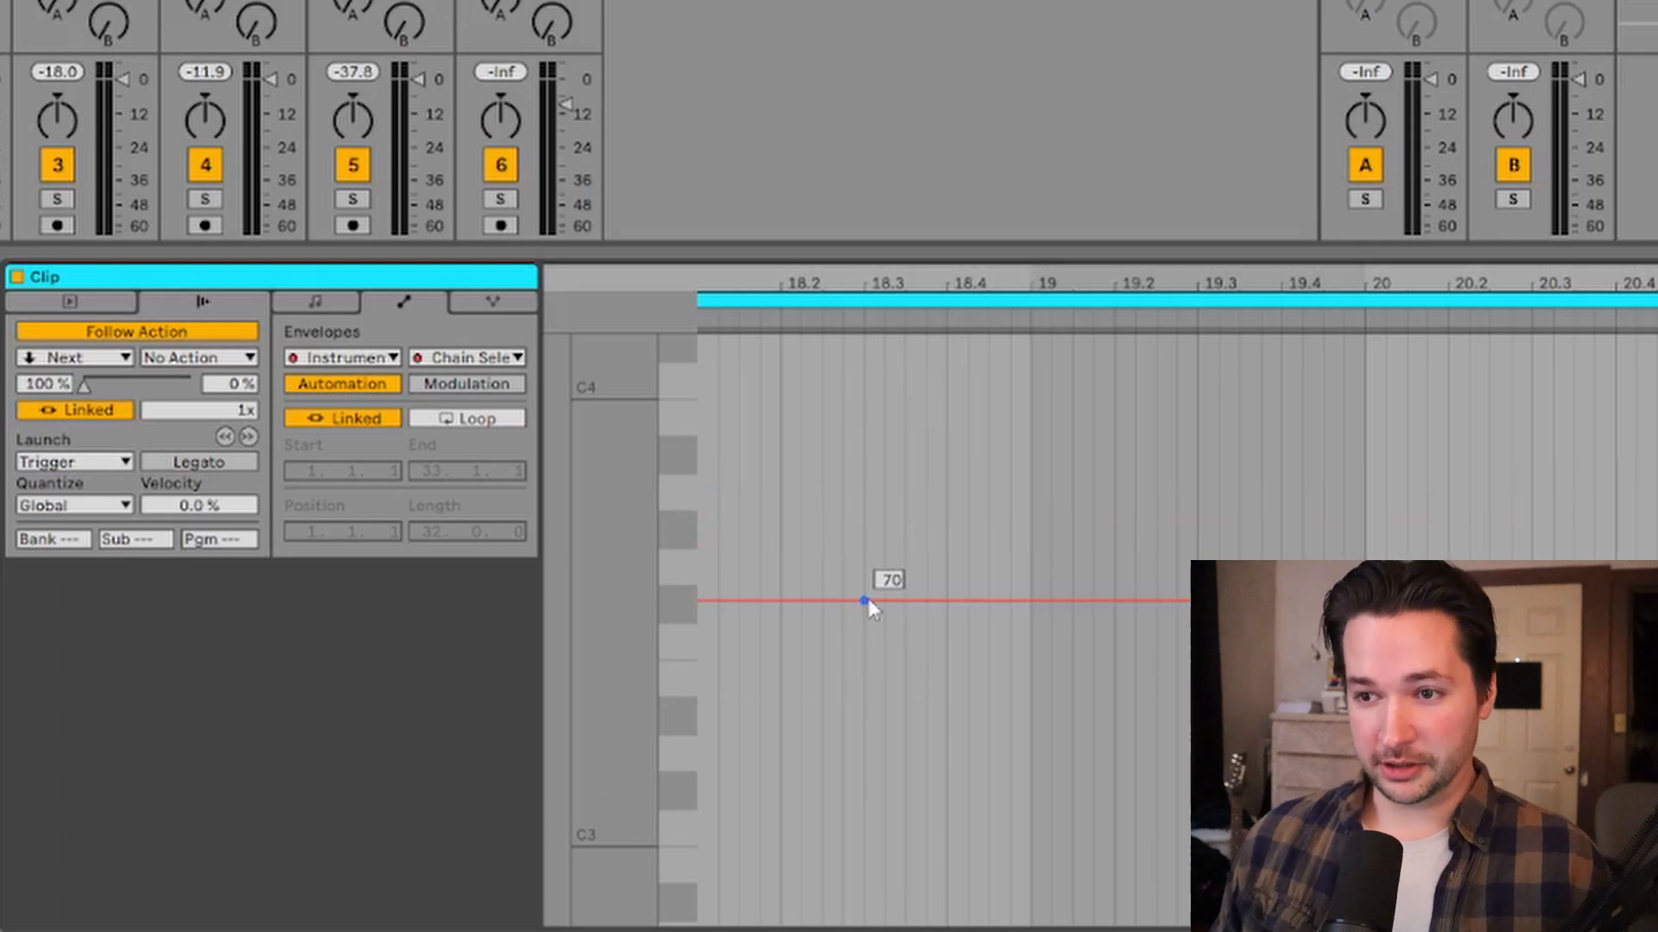
{"action": "right_click", "coordinate": [864, 600]}
{"action": "left_click", "coordinate": [926, 123]}
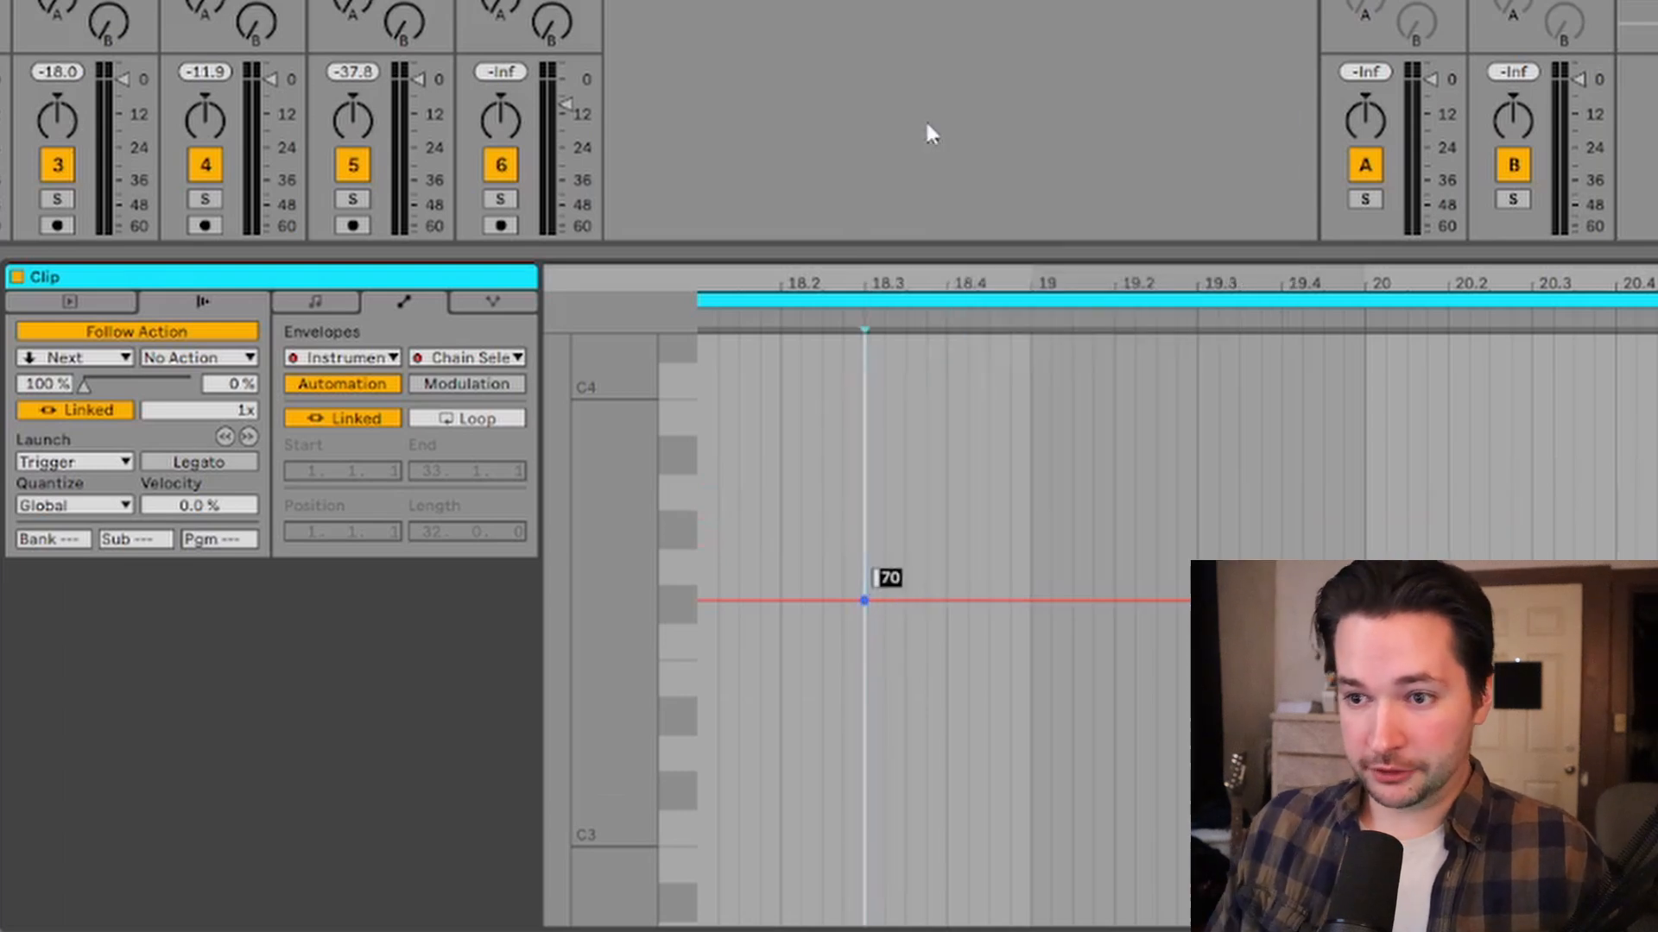
{"action": "type", "text": "0"}
{"action": "key", "text": "Return"}
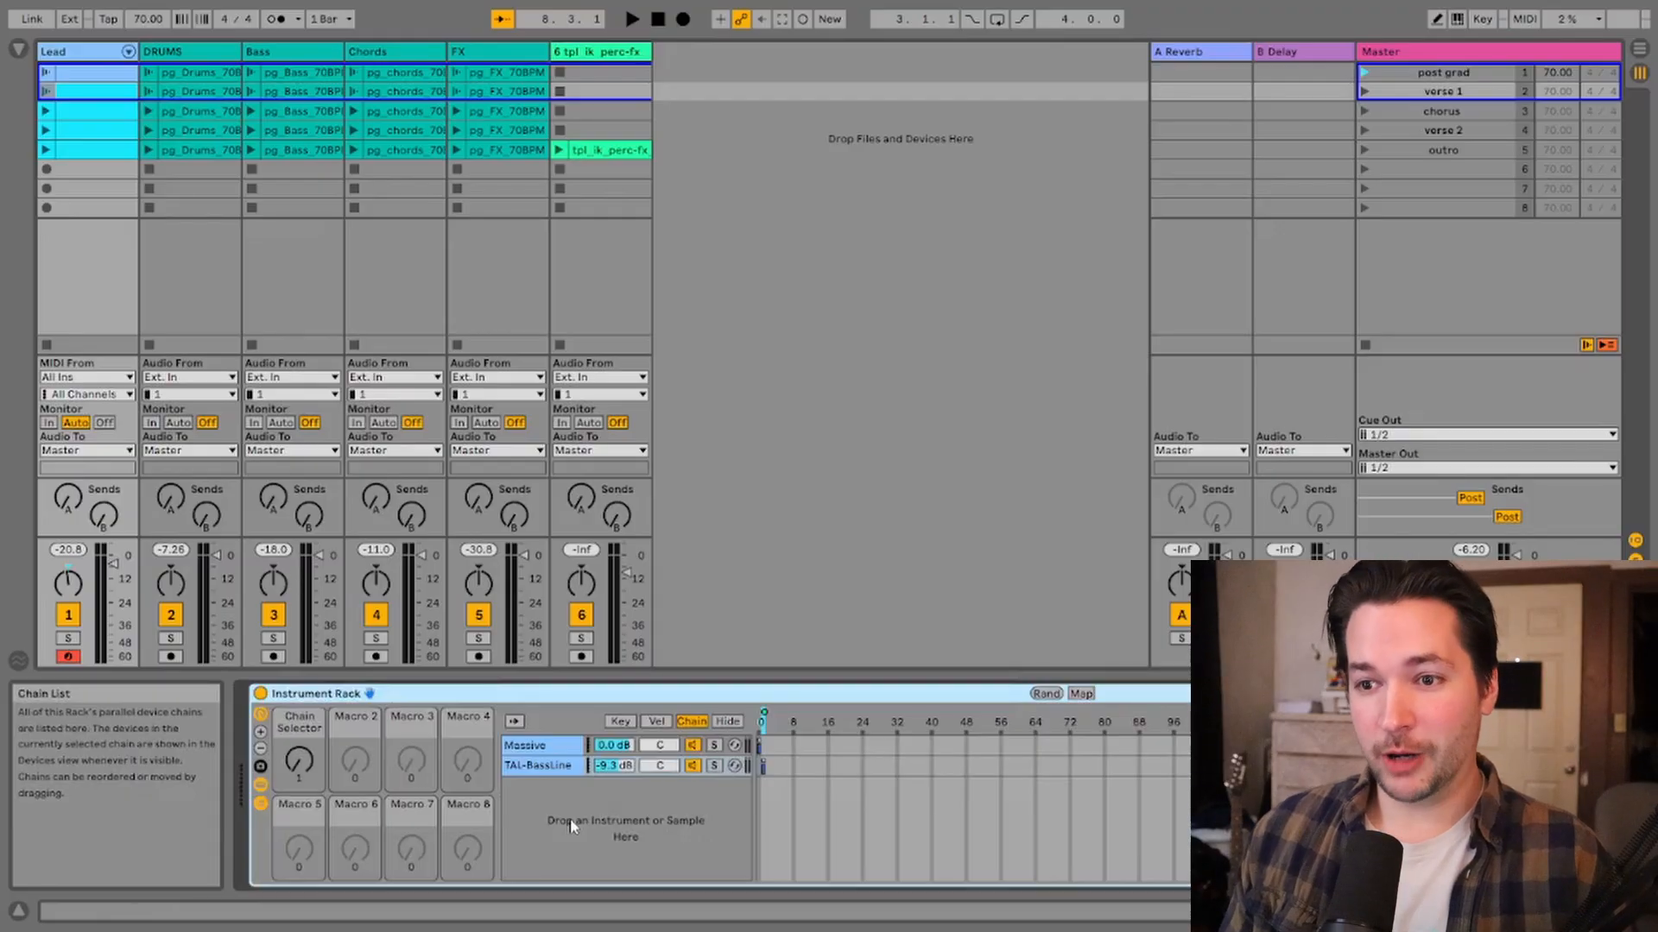
Step: Map the Massive chain's activator to the Chain Selector macro and review the rack's macro mappings list
{"action": "left_click", "coordinate": [571, 821]}
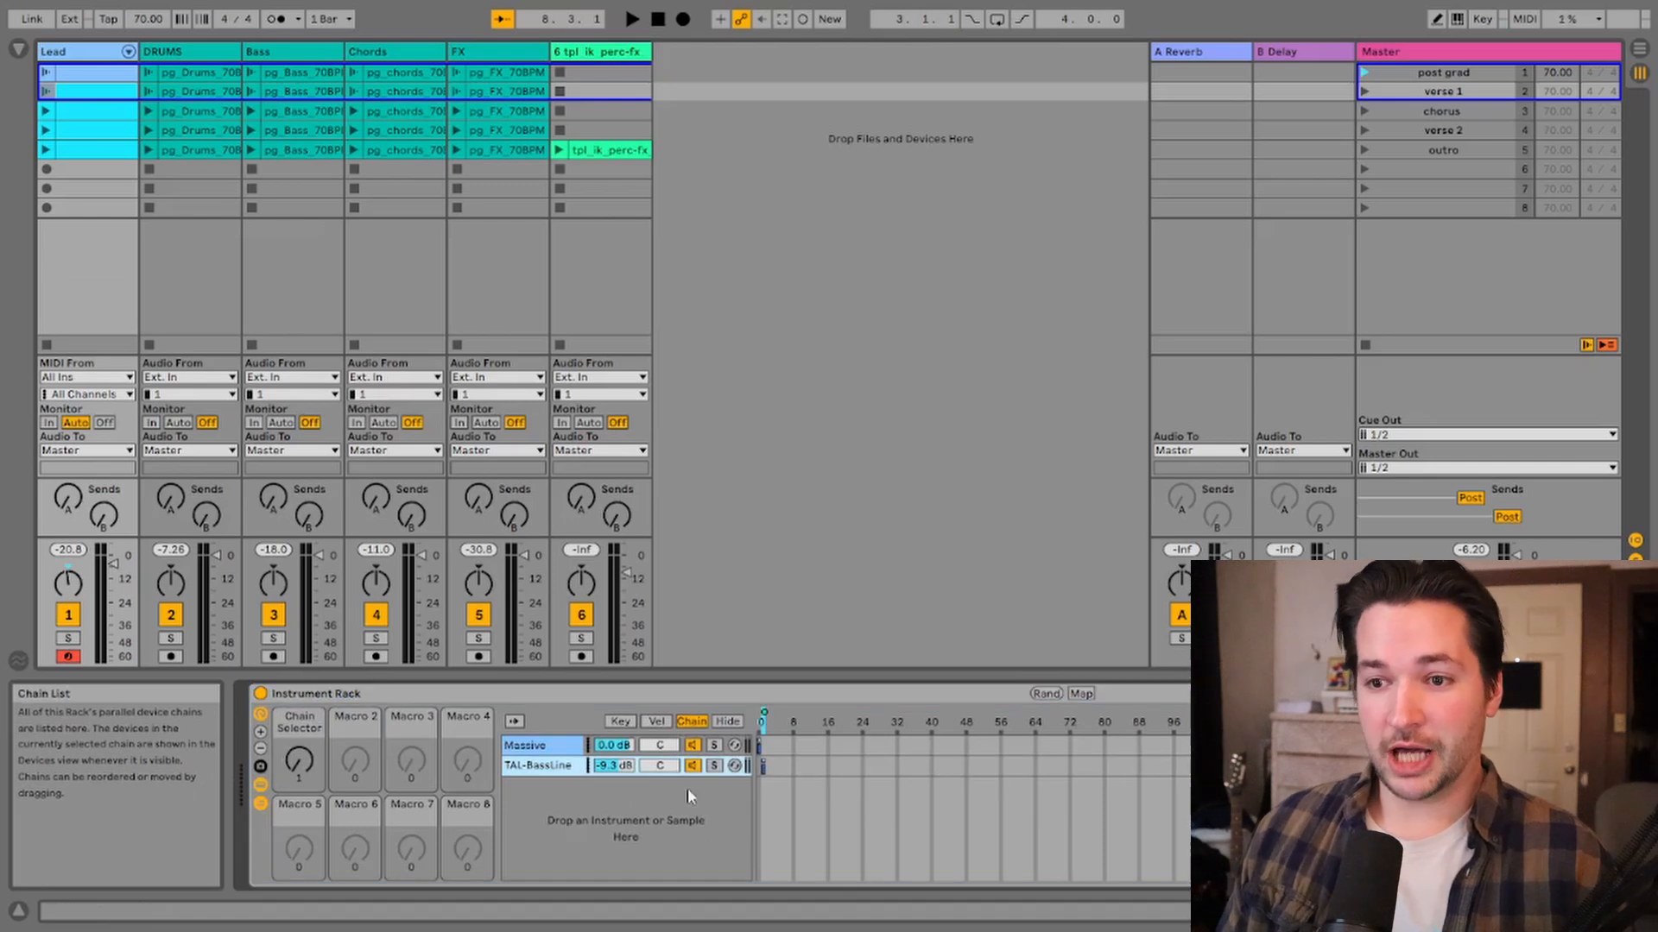
{"action": "left_click", "coordinate": [565, 752]}
{"action": "left_click", "coordinate": [559, 773]}
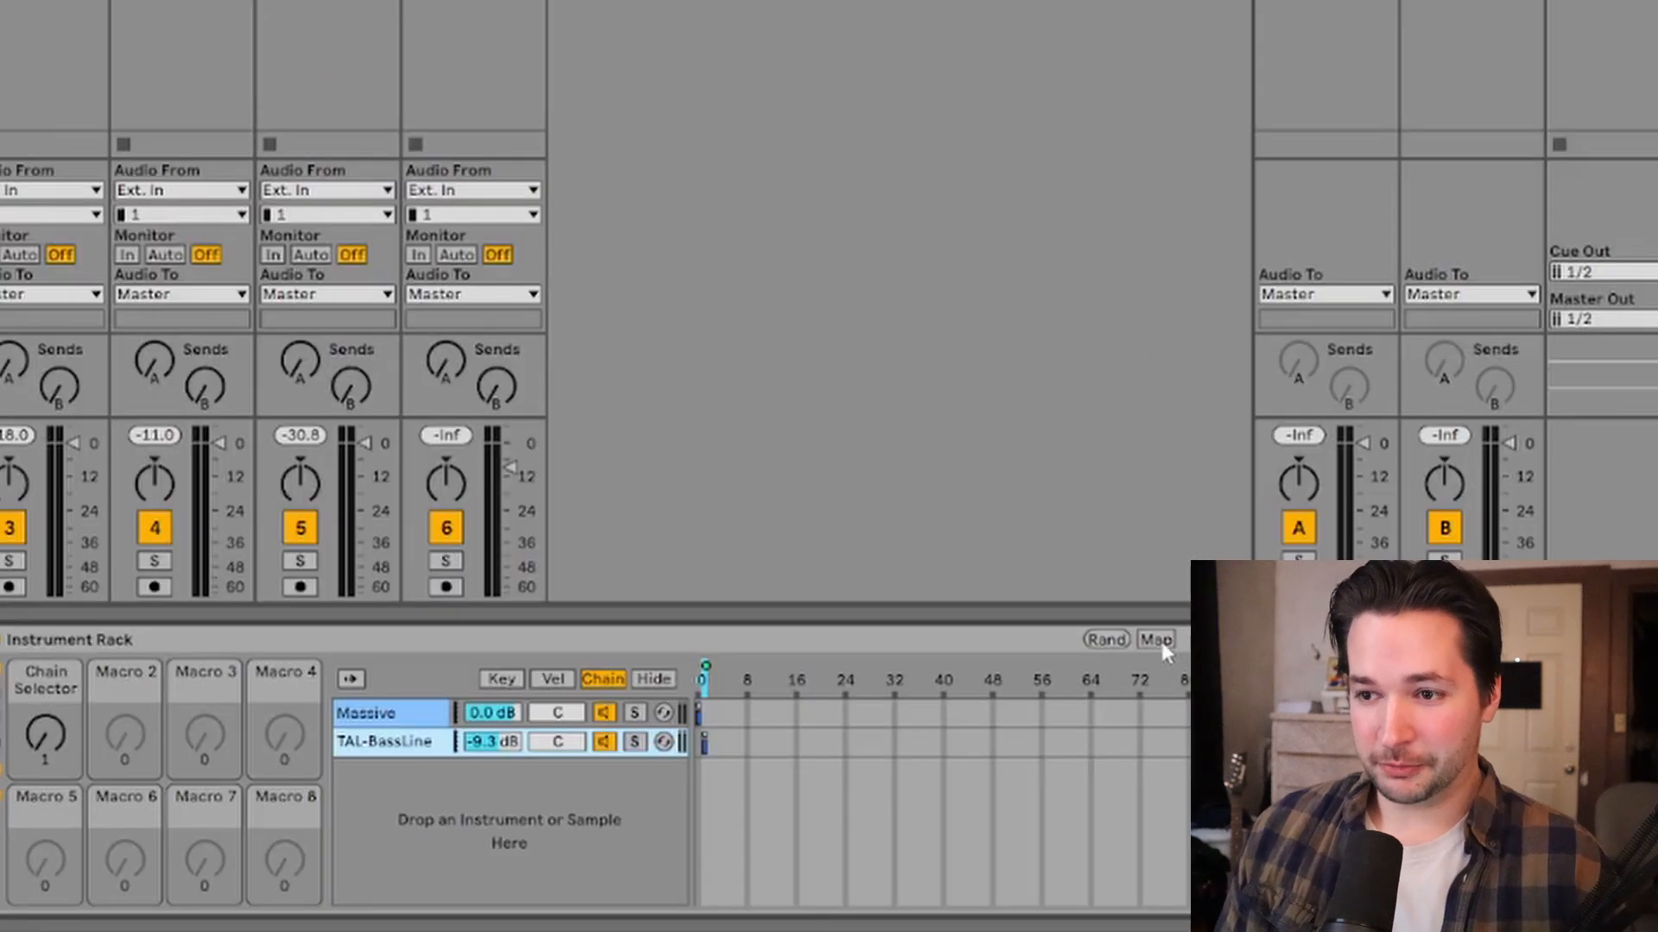
{"action": "left_click", "coordinate": [1157, 640]}
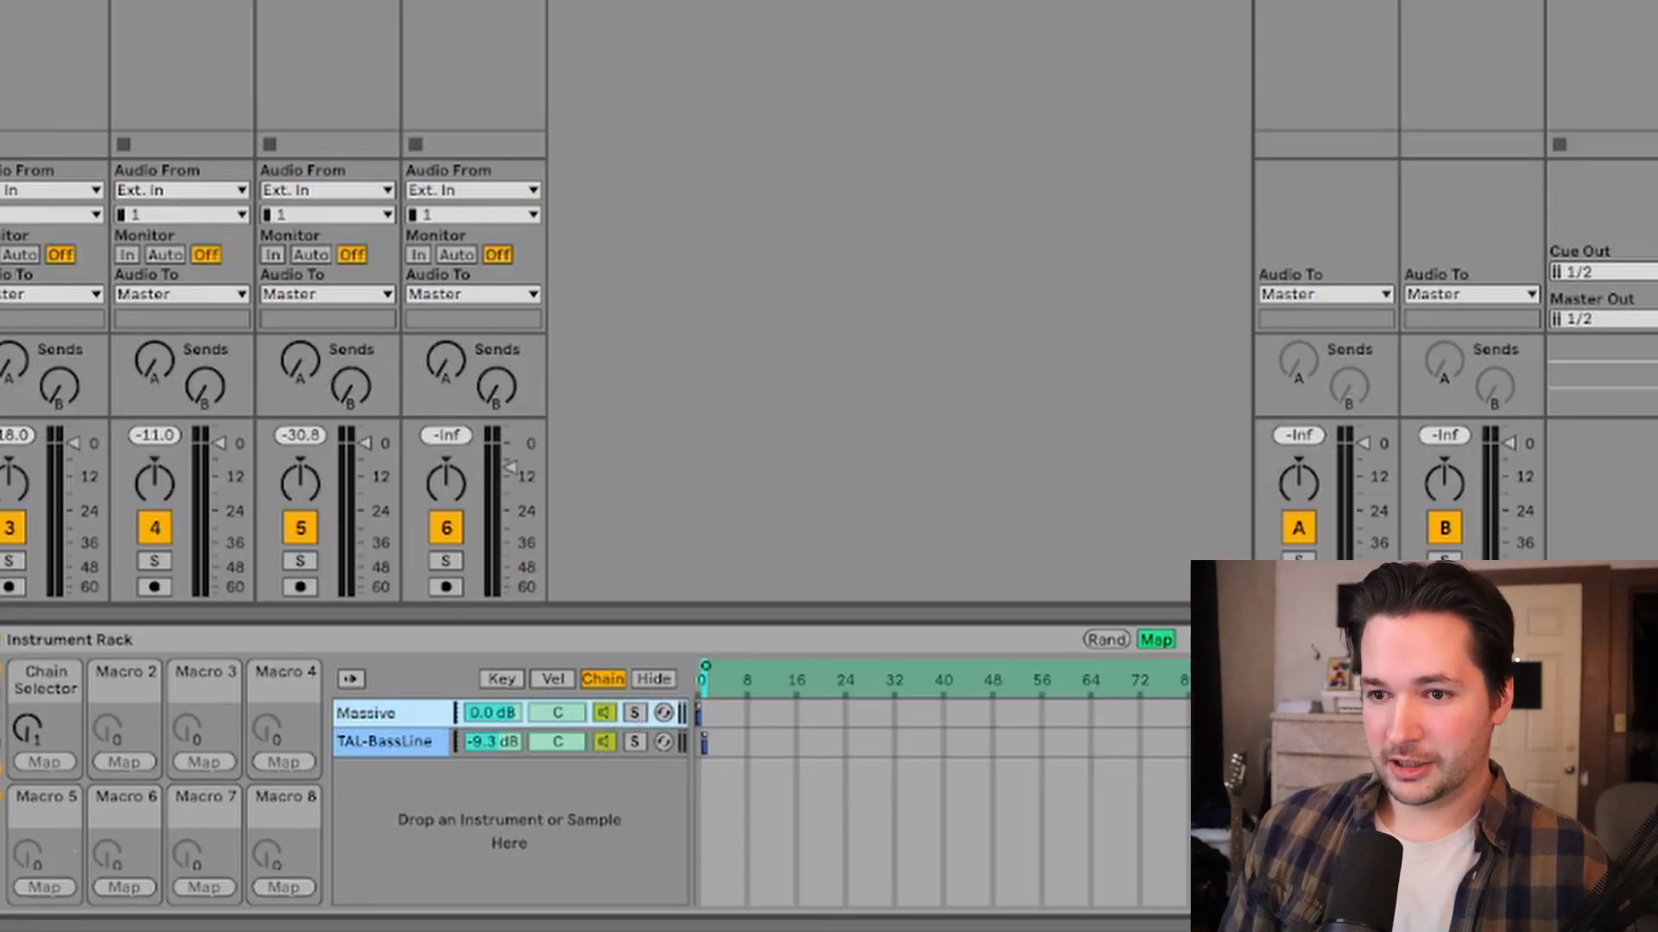
{"action": "right_click", "coordinate": [606, 715]}
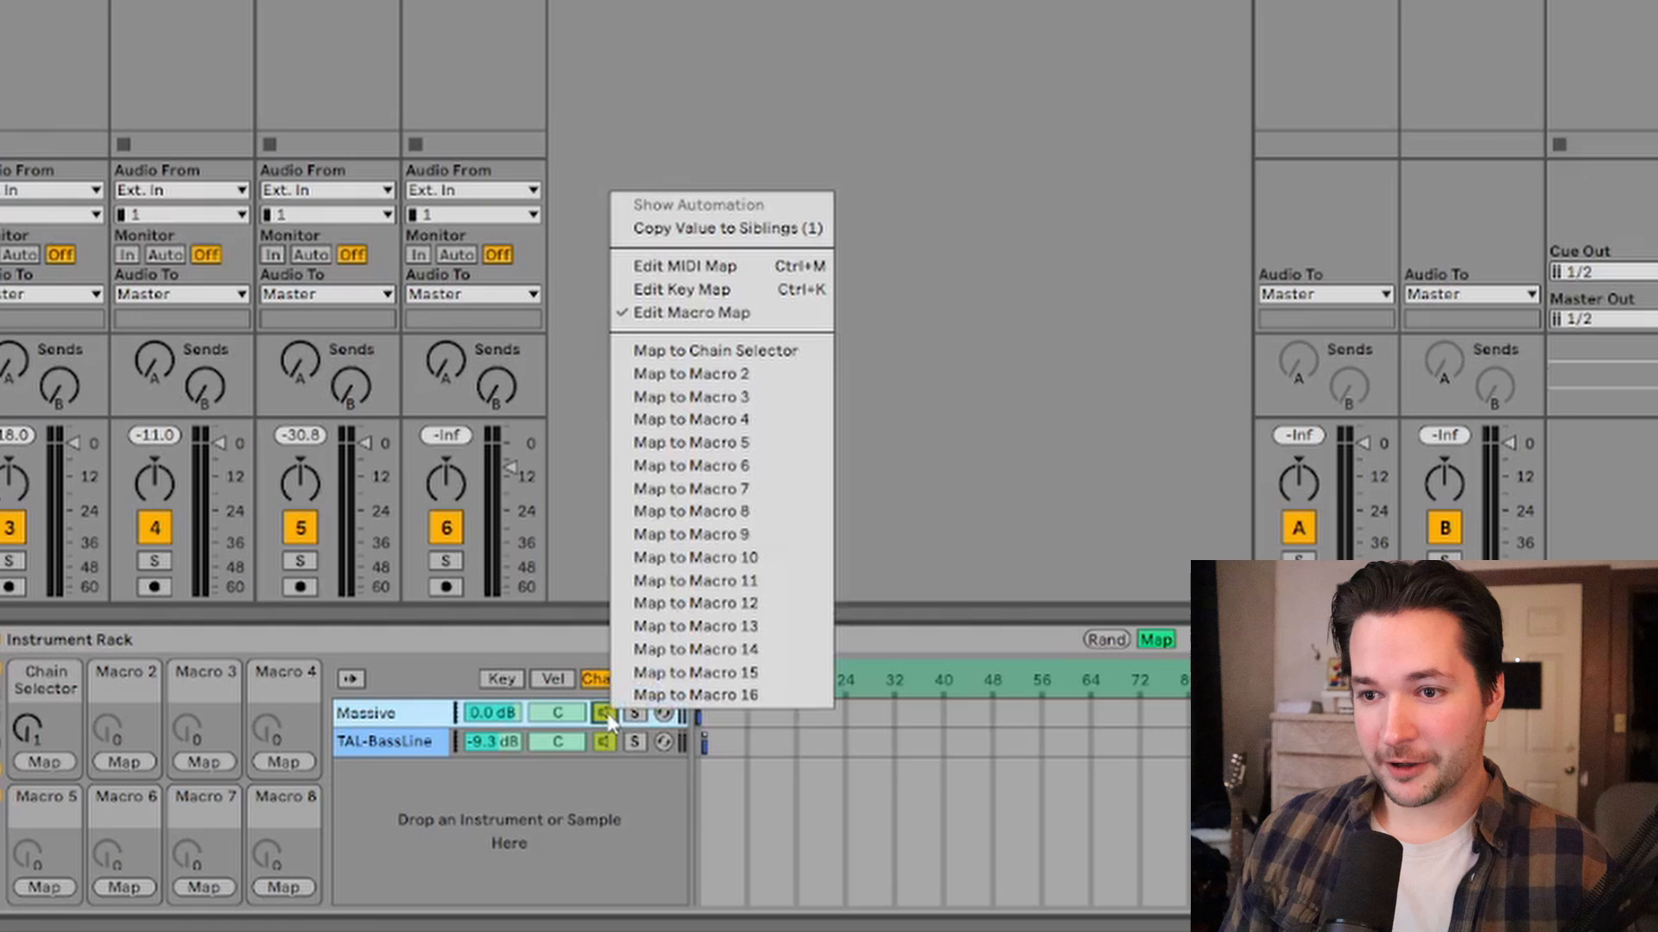
{"action": "left_click", "coordinate": [690, 352]}
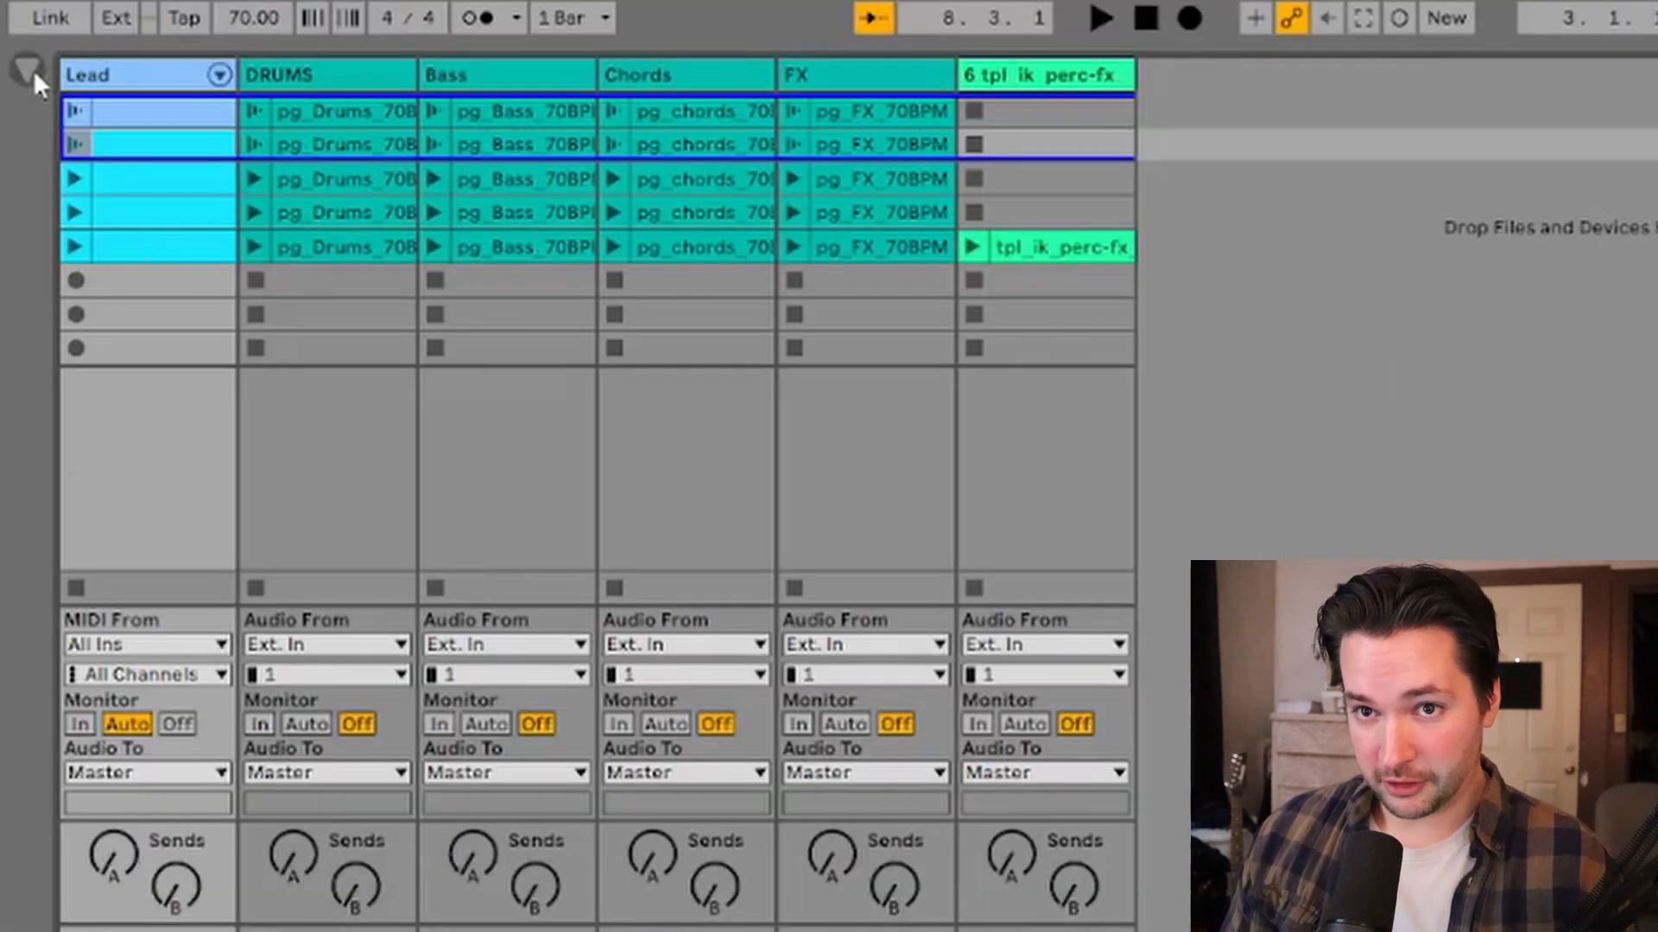
{"action": "left_click", "coordinate": [31, 69]}
{"action": "left_click", "coordinate": [604, 157]}
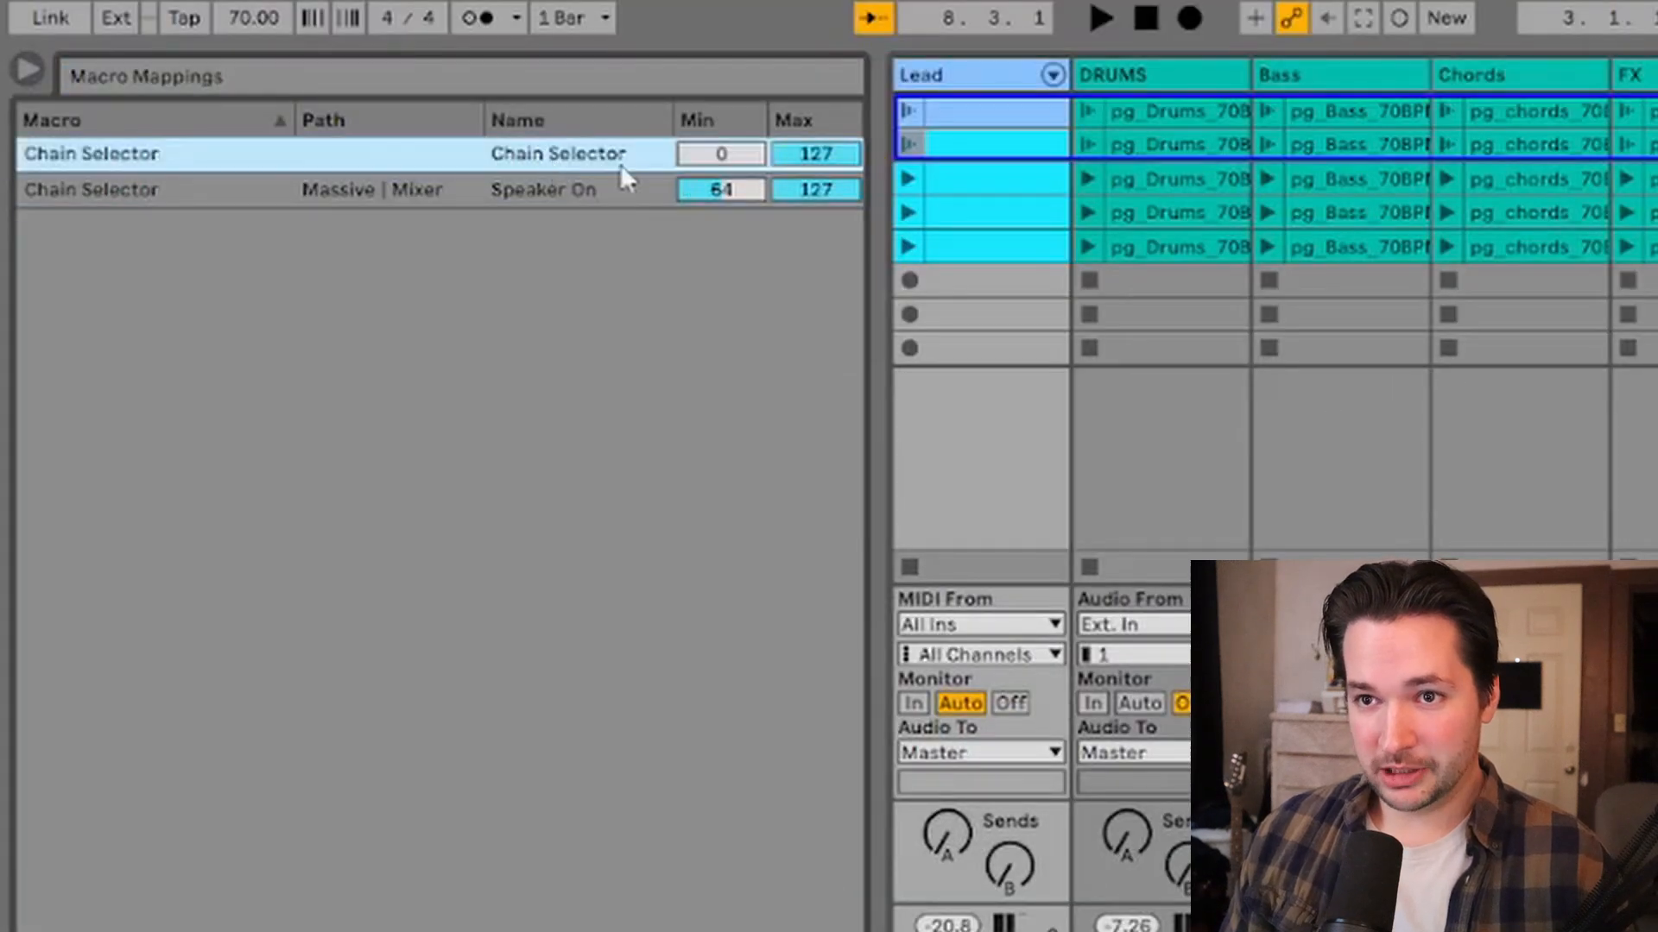